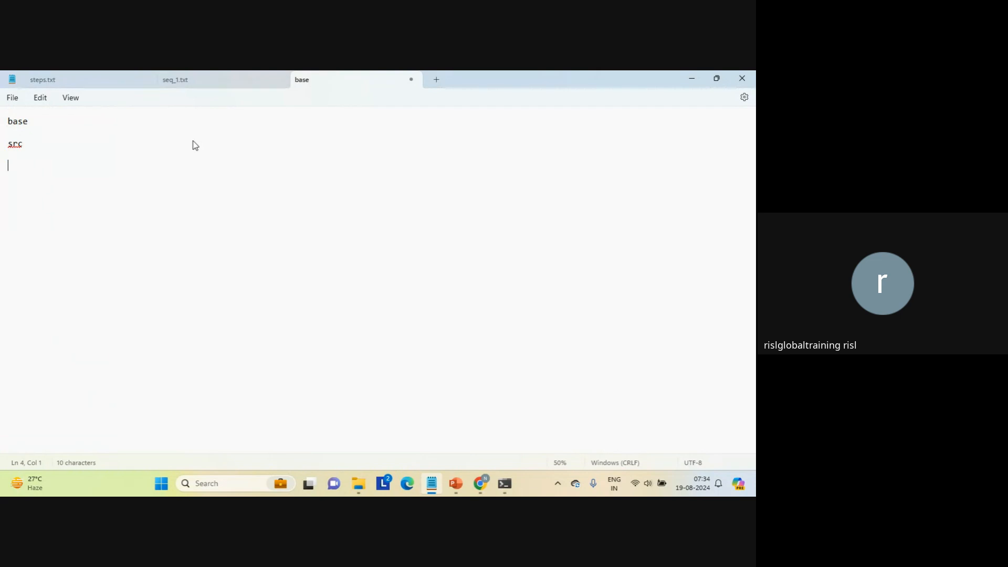
Add a "compare" line below "src", with "lkp value" indented beneath it.
type("compare")
key("Return")
key("Tab")
type("lkp value")
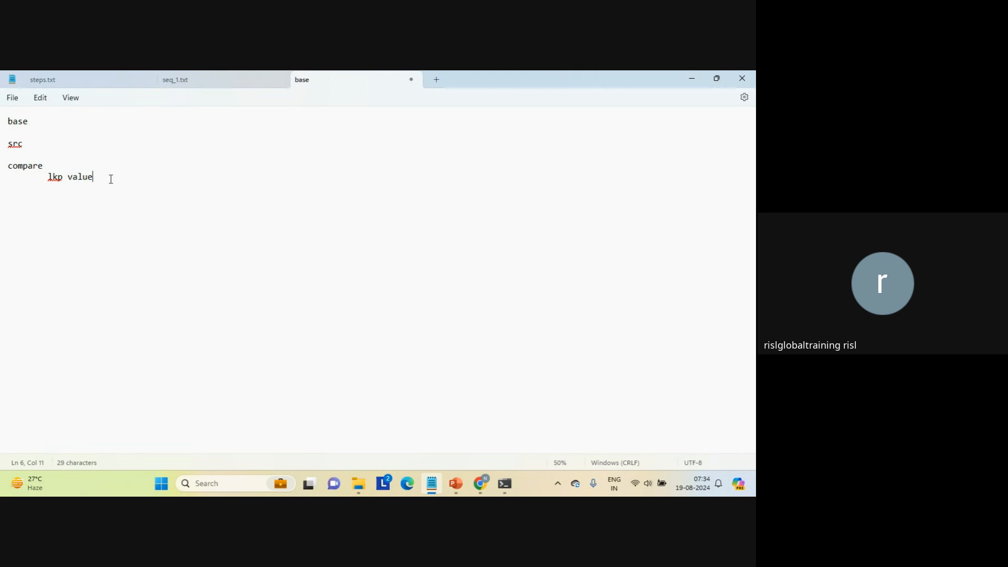
Add a two-column sample lookup table with the header "cd value" and the row "ind INDIA".
key("Return")
key("Return")
type("cd\tvalue")
key("Return")
key("Return")
type("ind")
key("Tab")
key("Caps_Lock")
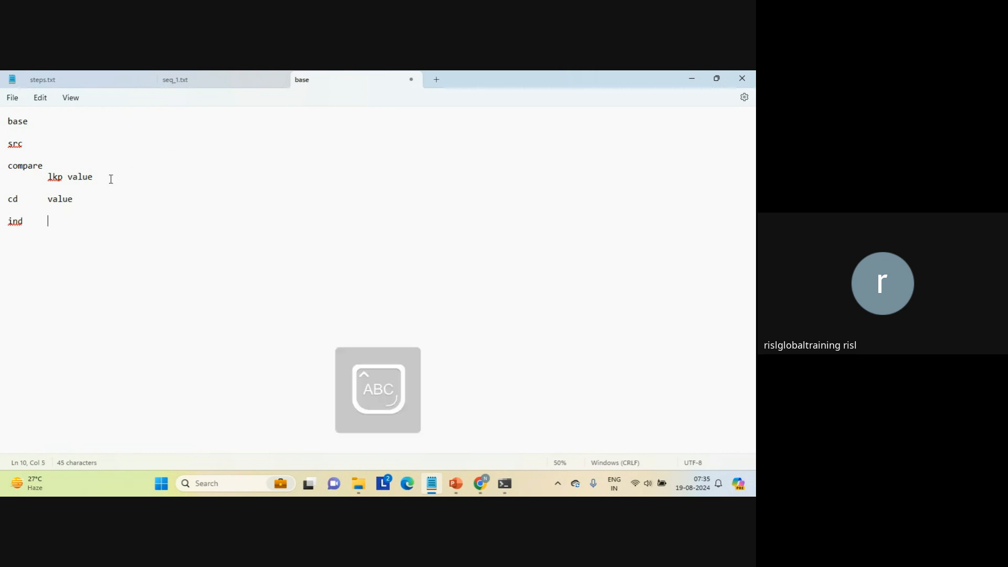
type("INDIA")
Write the flow line "src===>ind==========>lkp==========>INDIA" a few lines below the sample lookup table.
key("Return")
key("Return")
key("Return")
key("Return")
key("Caps_Lock")
type("src===>ind")
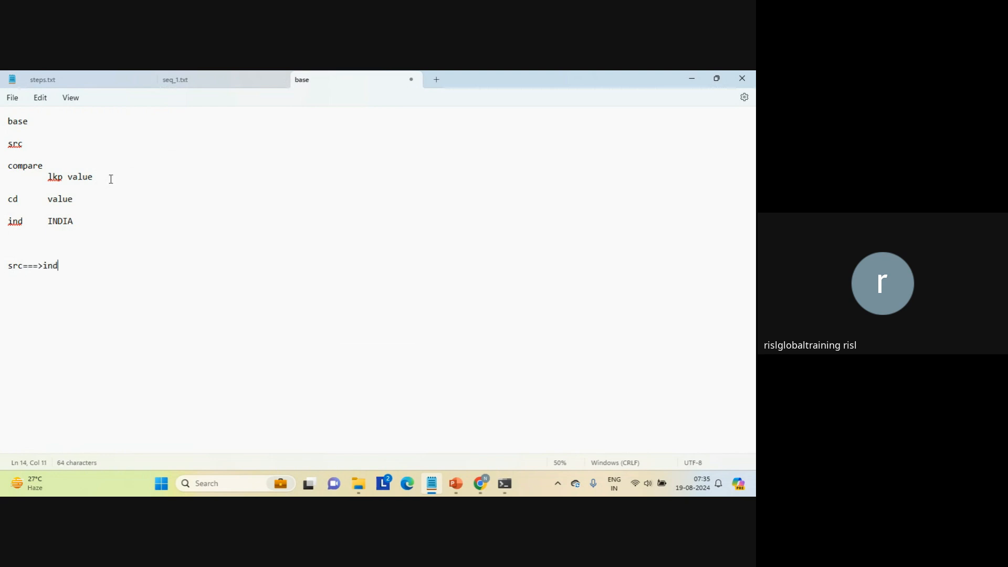
type("==========>lkp==========>")
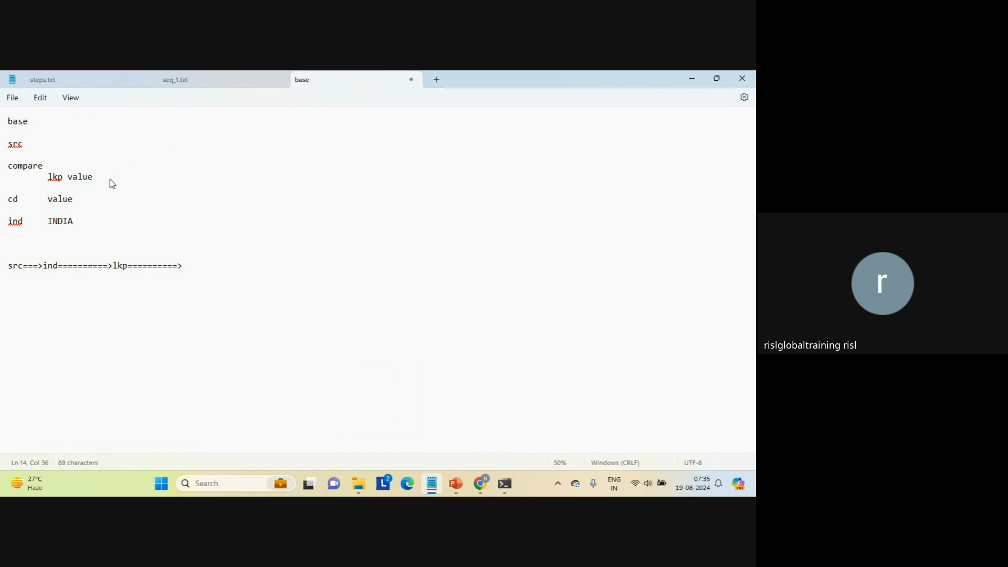
key("Caps_Lock")
type("IND")
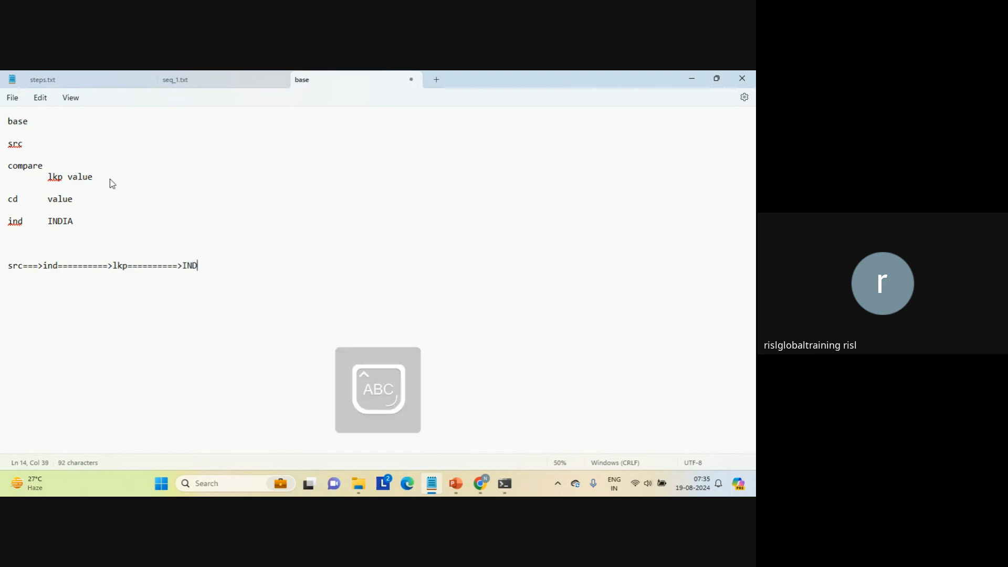
type("IA")
key("Return")
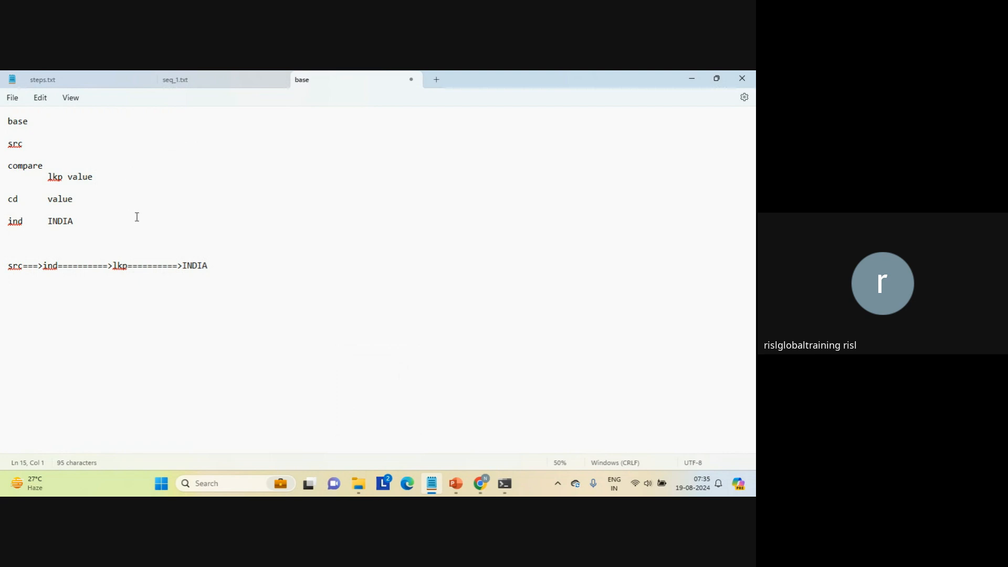
left_click(13, 223)
double_click(15, 222)
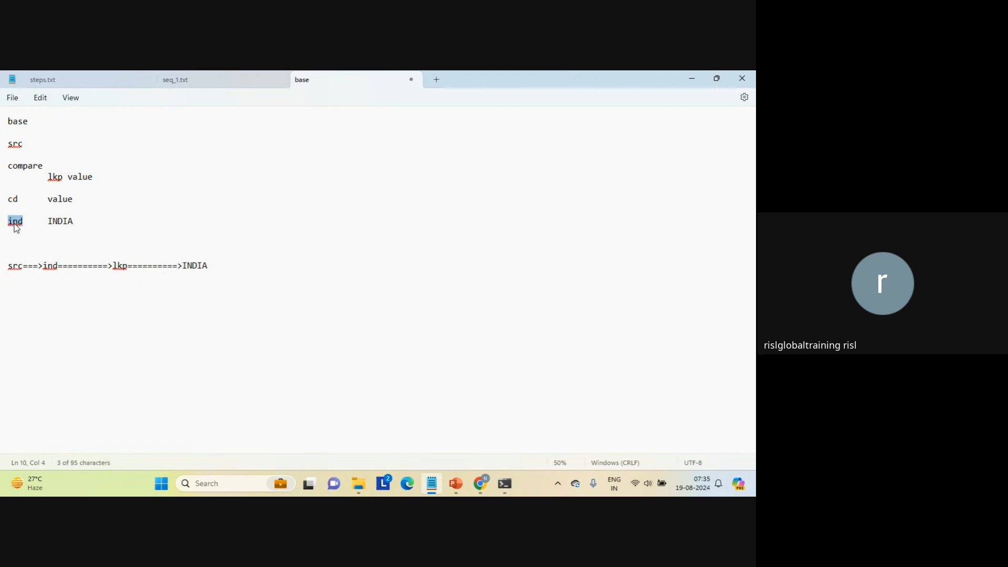
double_click(62, 223)
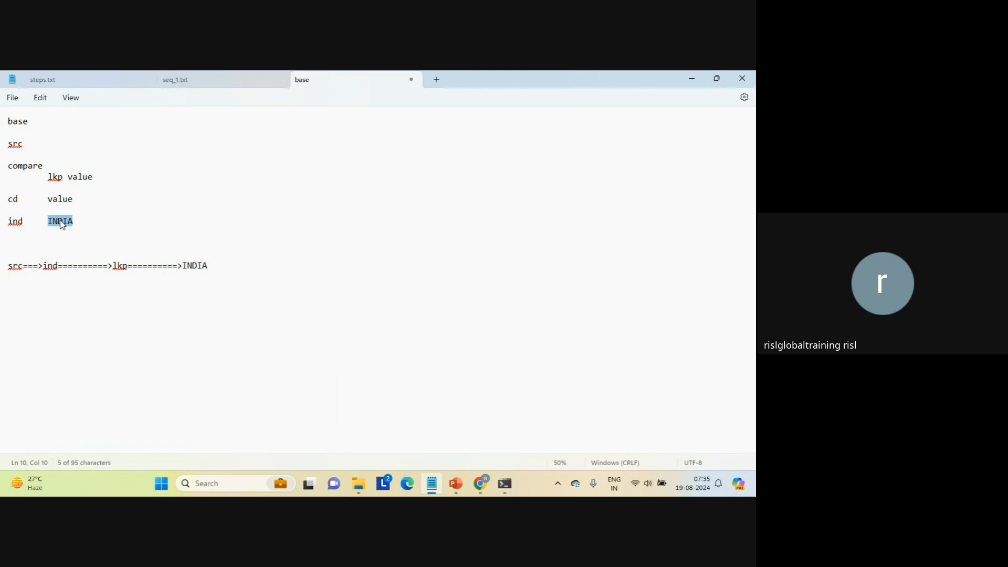
triple_click(51, 268)
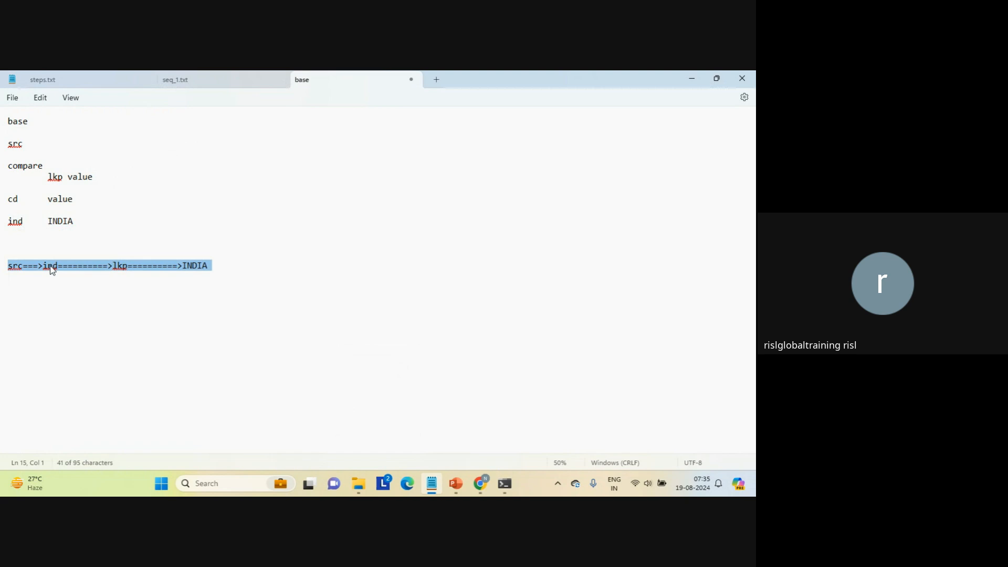
Add the heading "connected lookup:" a few lines below the flow line.
left_click(108, 295)
key("Return")
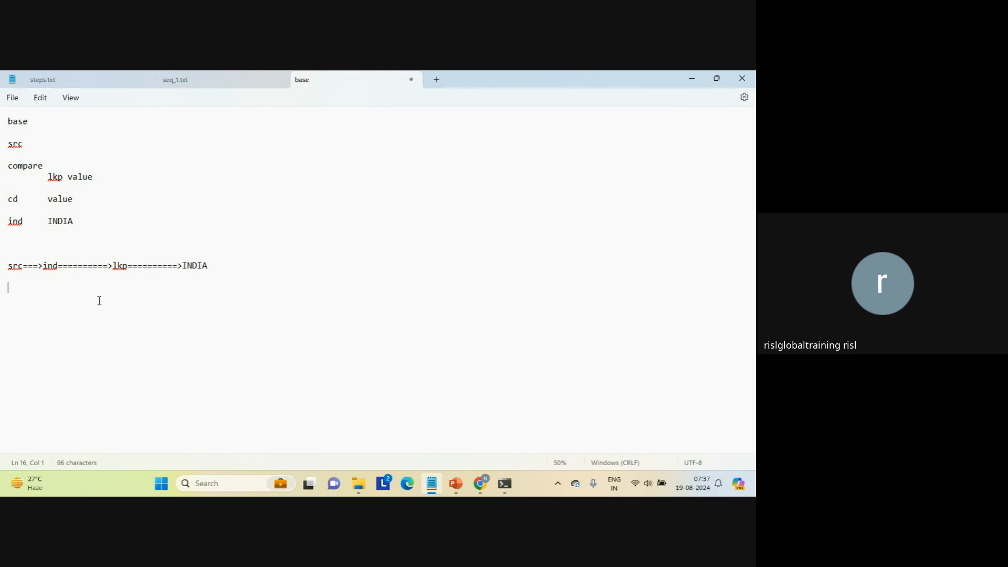
key("Return")
key("Return")
type("C")
key("Caps_Lock")
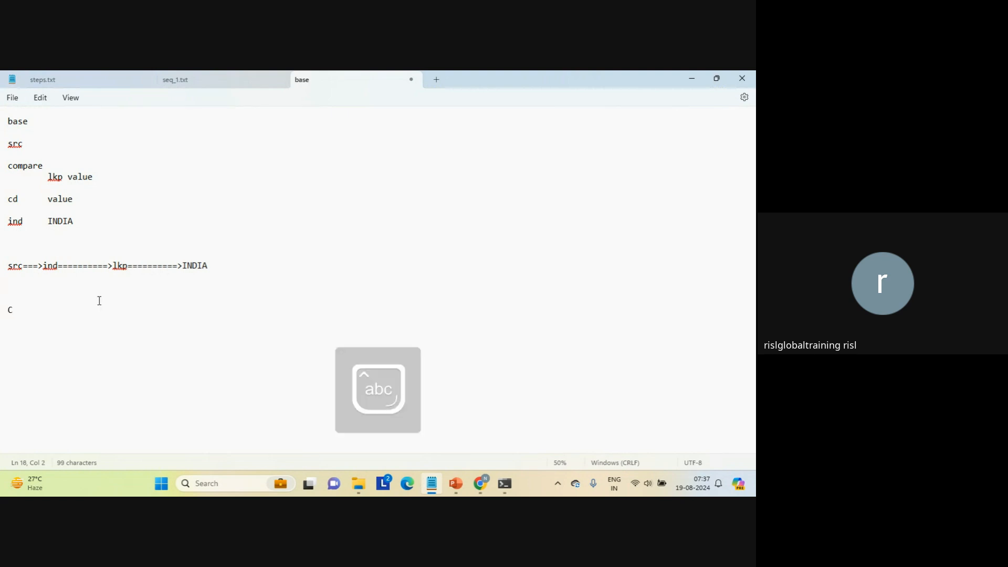
key("BackSpace")
type("conn")
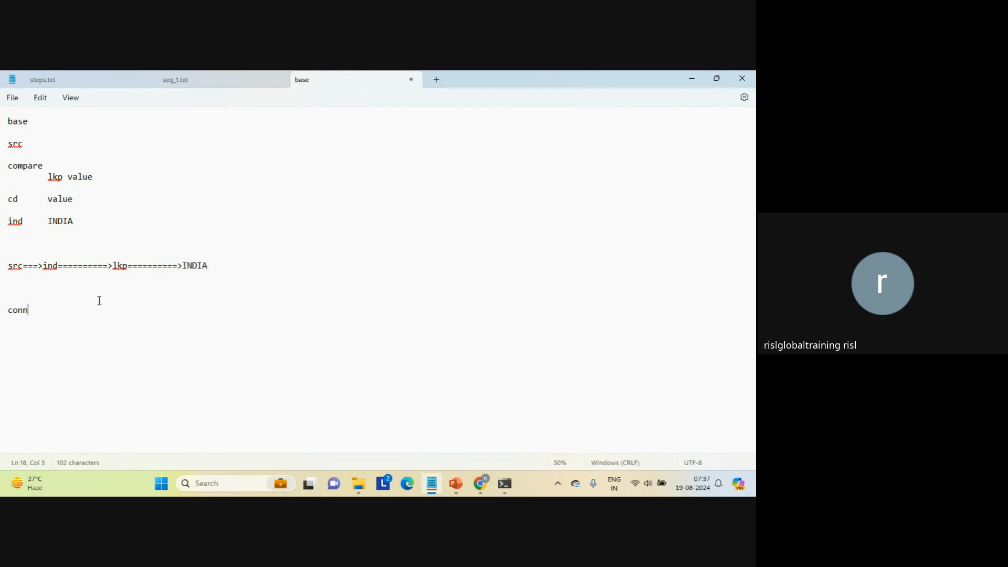
type("ected lookup:")
Add the heading "unconnected lookup:" three lines below the connected lookup heading, followed by blank lines.
key("Return")
key("Return")
key("Return")
key("Return")
type("unconnecte")
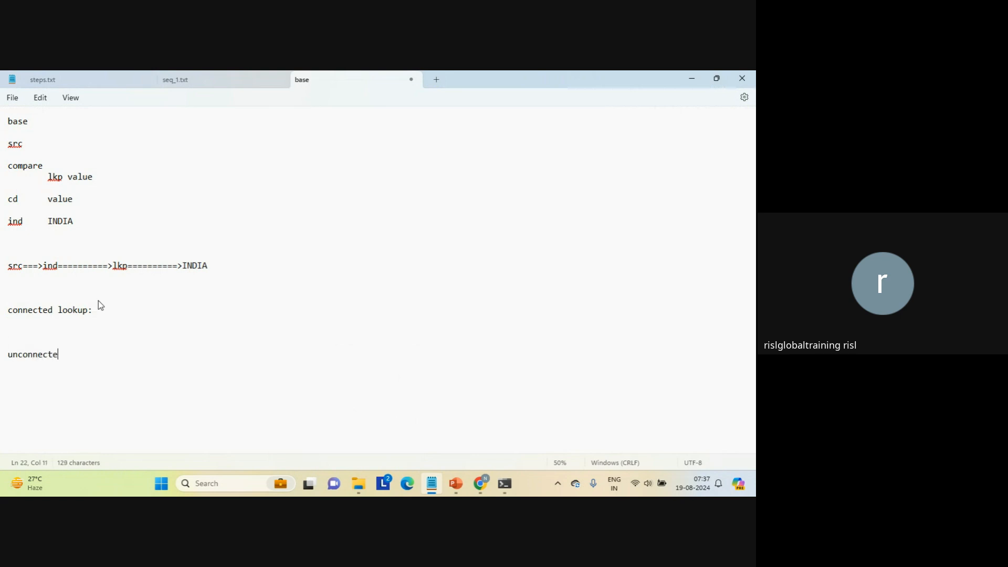
type("d lookup:")
key("Return")
key("Return")
key("Return")
Add the indented note "pipelining...." under the connected lookup heading, followed by a new line.
key("Up")
key("Up")
key("Up")
key("Up")
key("Up")
key("Up")
key("Tab")
type("pipe")
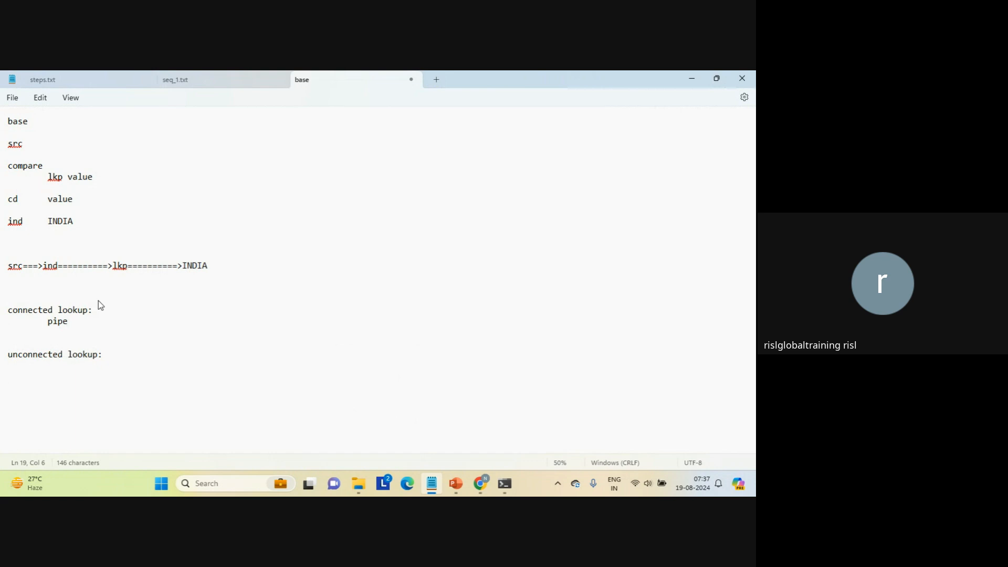
type("lining....")
key("Return")
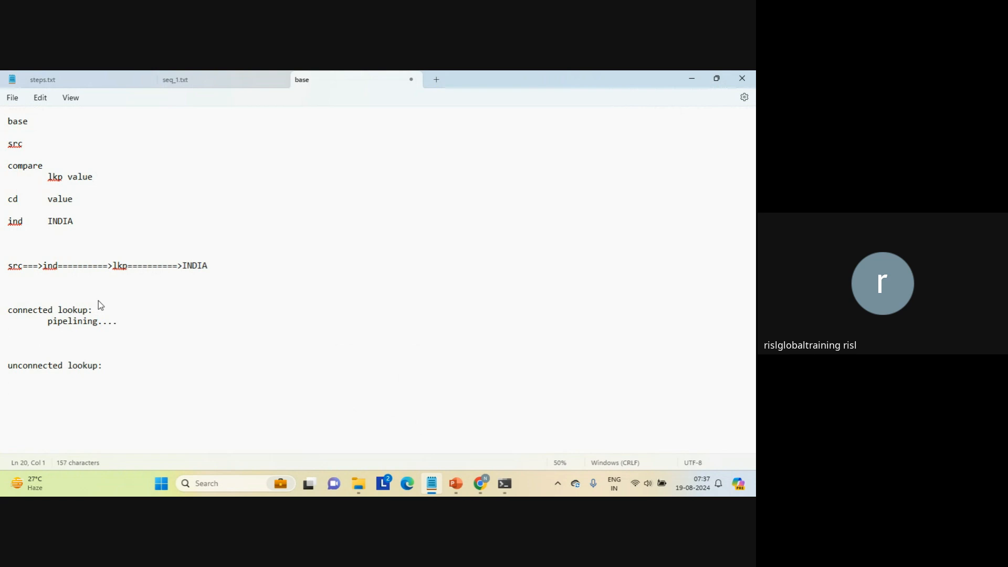
Add the indented note "no pipelining..." under the unconnected lookup heading.
key("Down")
key("Down")
key("Down")
key("Down")
type("no pipelining...")
key("Return")
key("Up")
key("Tab")
key("Up")
key("Up")
key("Up")
key("Up")
key("Up")
double_click(18, 268)
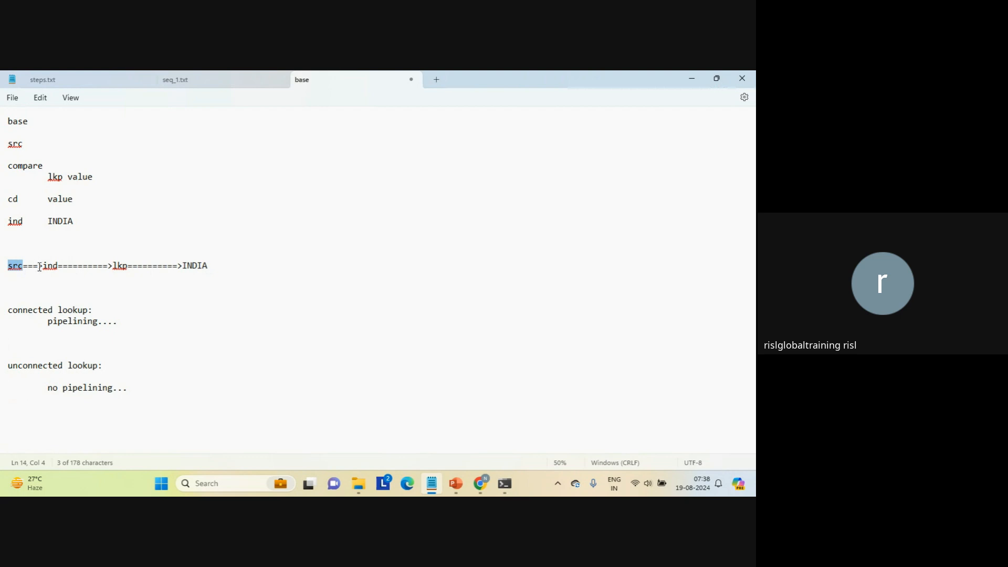
left_click_drag(23, 268, 43, 268)
triple_click(67, 269)
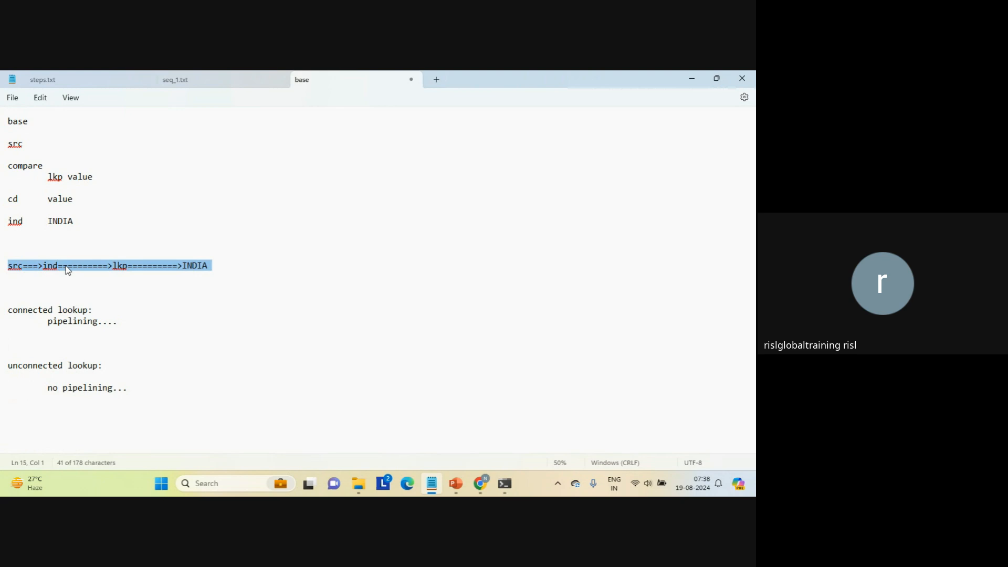
double_click(67, 269)
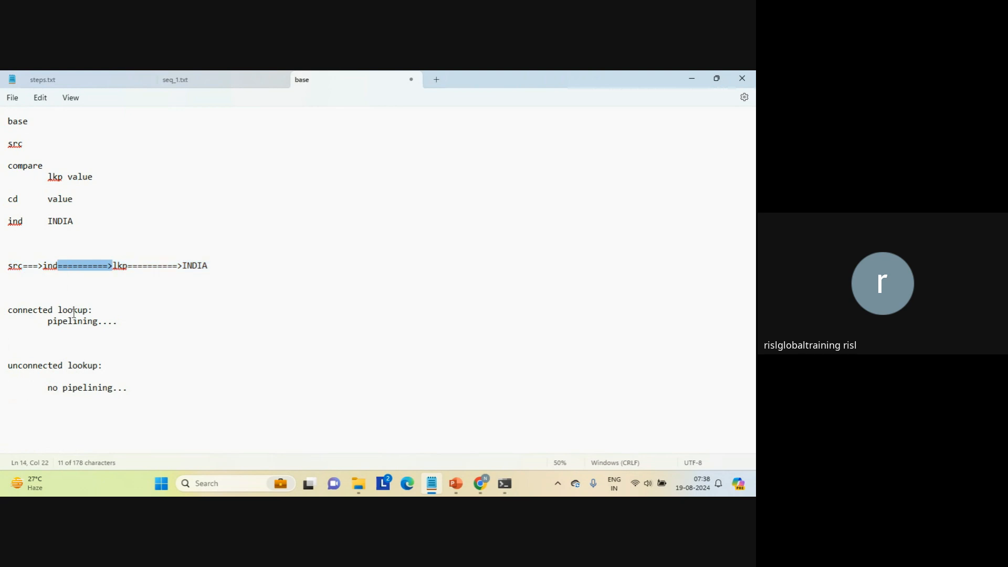
Add an "ipc" line below the pipelining note, separated by a blank line.
left_click(77, 332)
key("Return")
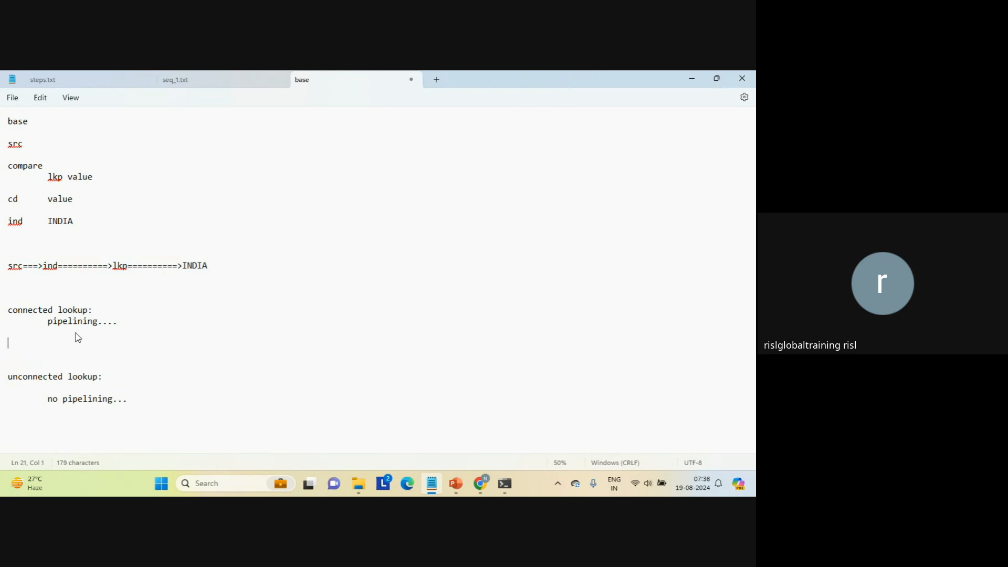
type("ipc")
key("Return")
key("Return")
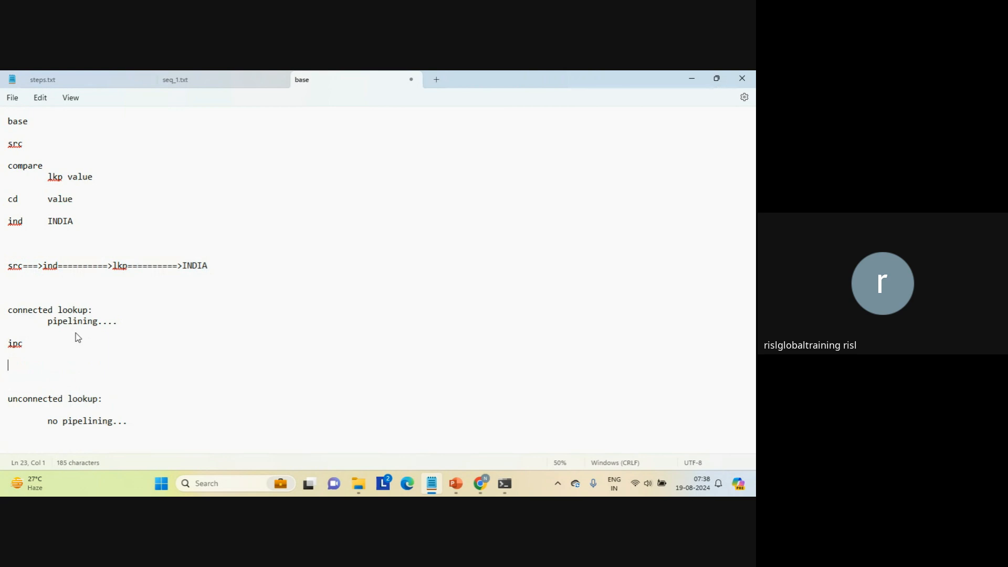
List "pipe", "fifi", "mq", "sm" and "tcp/ip..." on separate lines under "ipc".
type("pipe")
key("Return")
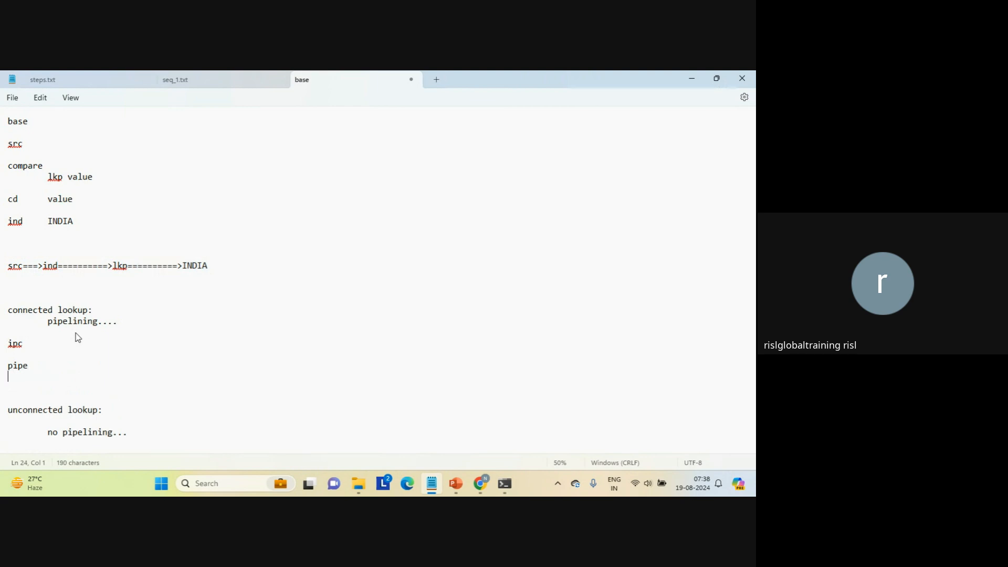
type("fifi")
key("Return")
type("mq")
key("Return")
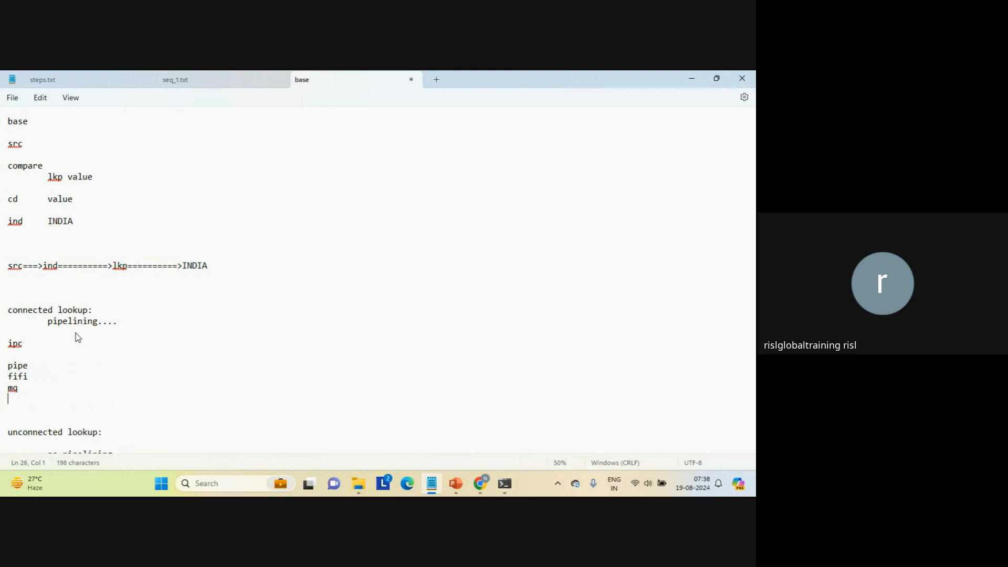
type("sm")
key("Return")
type("tcp")
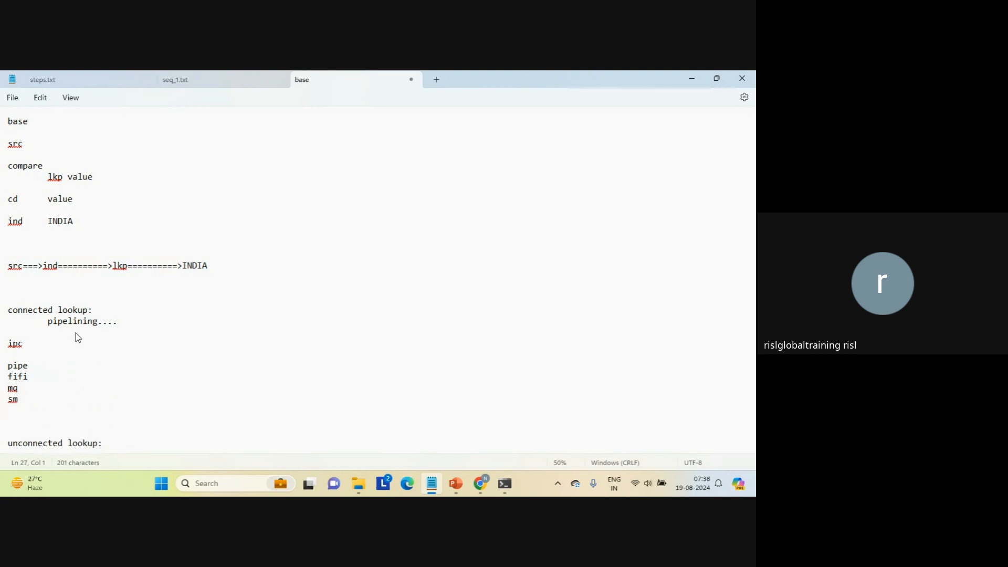
type("/ip...")
key("Return")
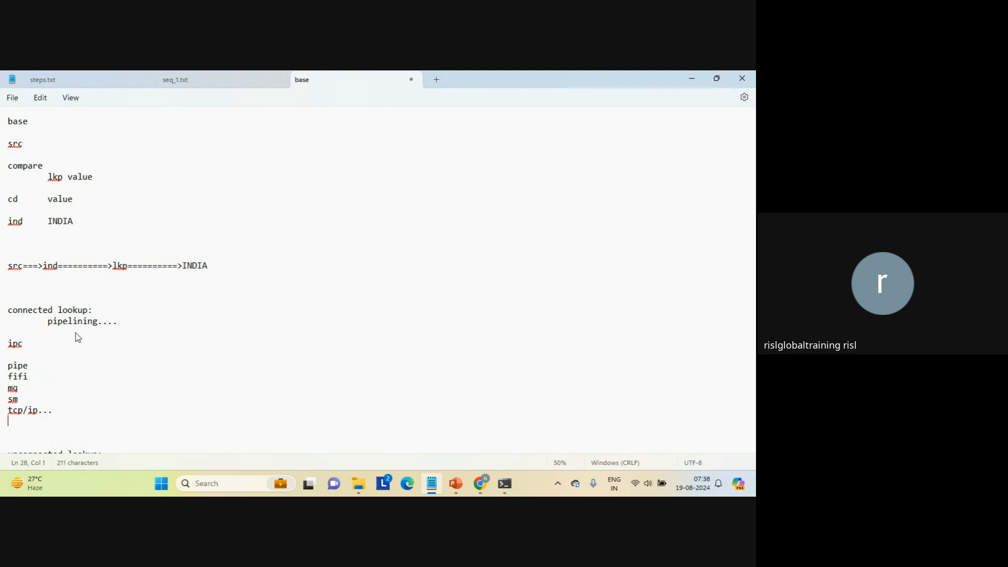
left_click(18, 366)
double_click(18, 366)
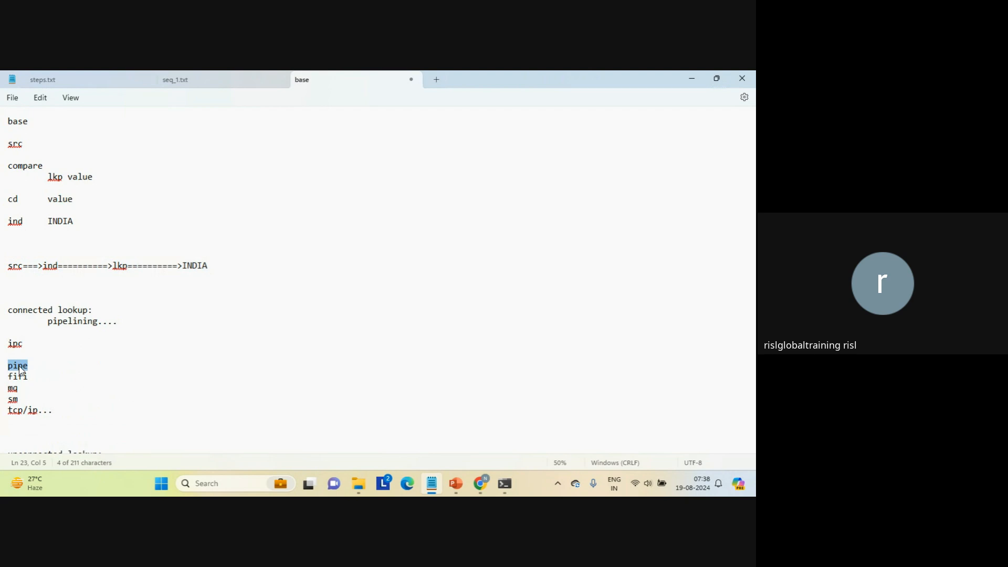
double_click(56, 322)
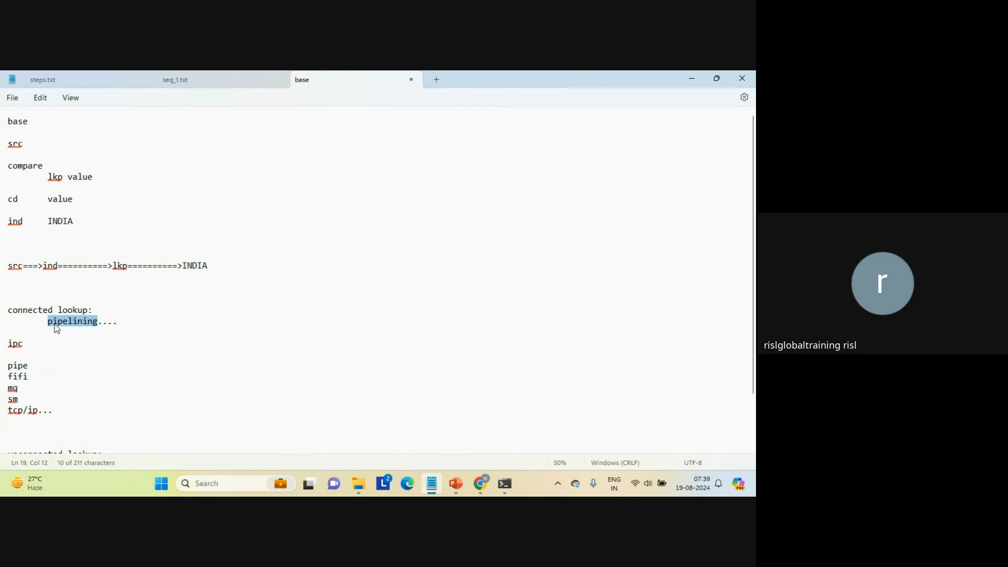
Append "line with arrow" to the pipelining note under the connected lookup heading.
left_click(138, 322)
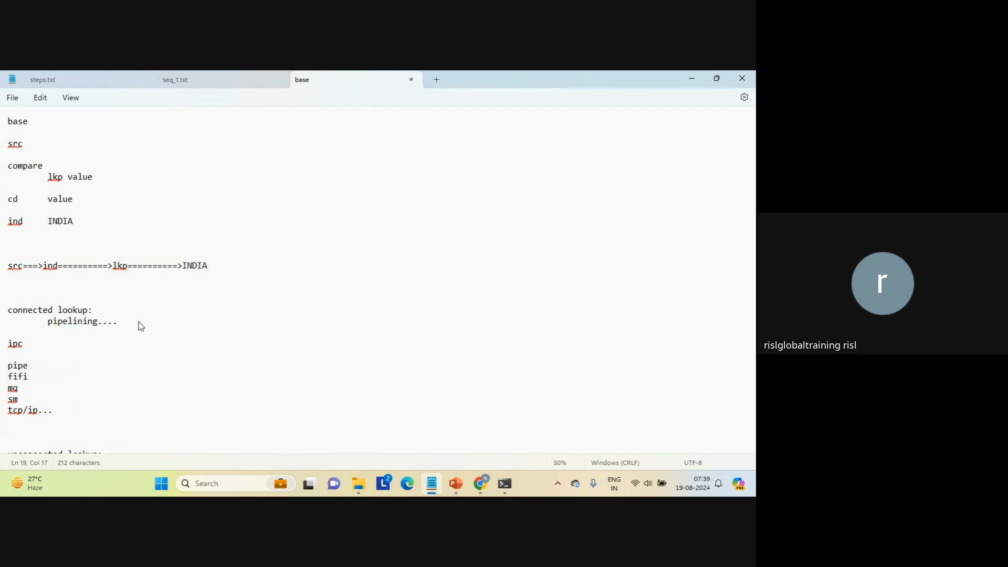
type("line with arrow")
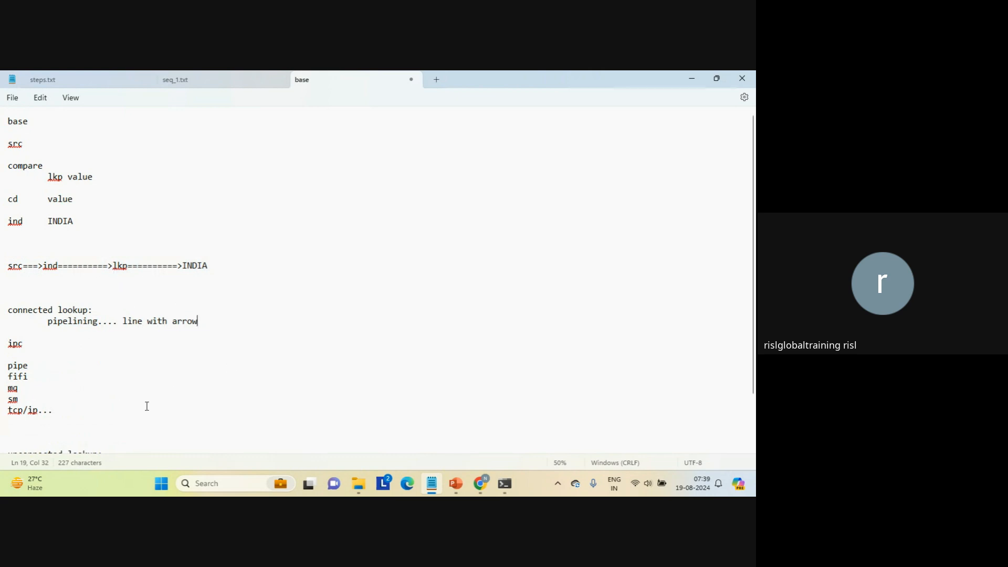
Insert blank lines below the ipc list and add a new "unconnected lookup:" heading there.
left_click(105, 422)
key("Return")
key("Return")
key("Return")
key("Return")
key("Return")
key("Return")
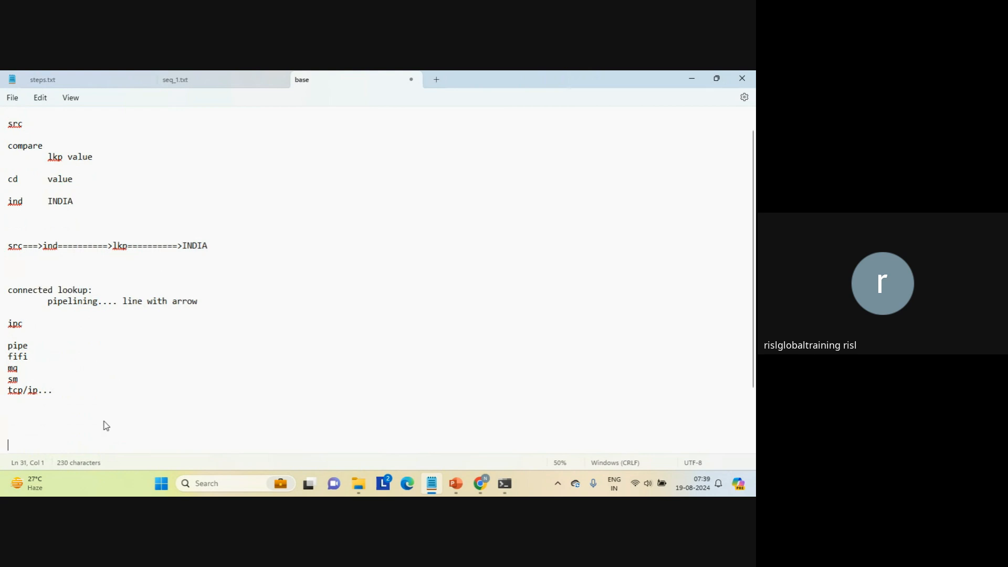
key("BackSpace")
key("BackSpace")
key("BackSpace")
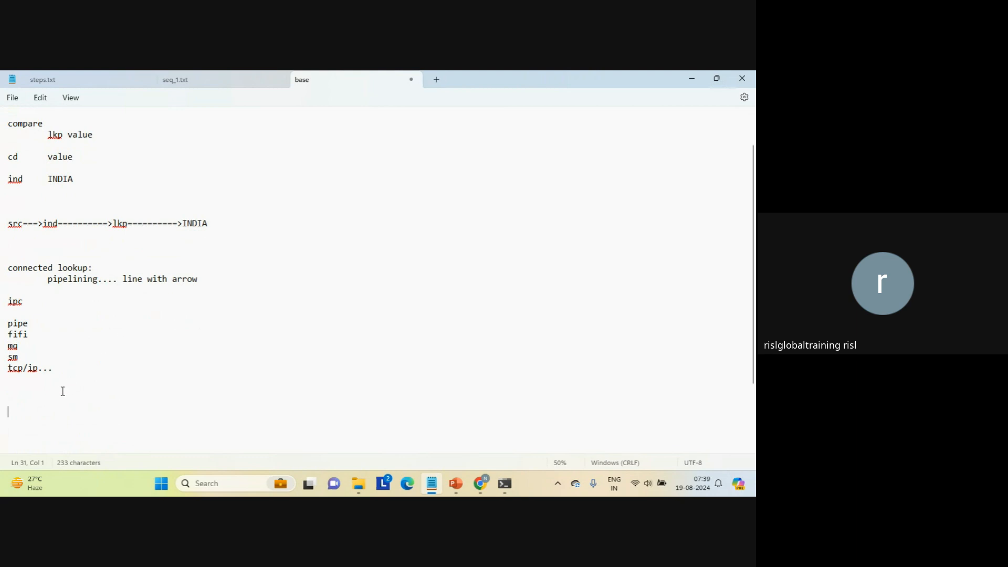
left_click(57, 401)
type("unconnect")
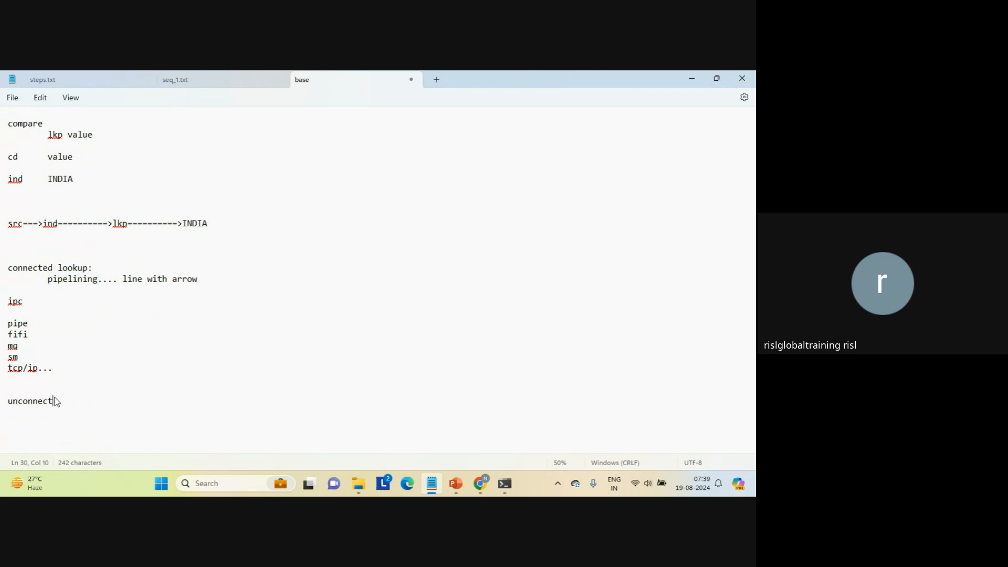
type("ed lookup:")
Add "no pipe" under the new unconnected lookup heading, with "lookup" indented below it.
key("Return")
key("Return")
type("no pipe")
key("Return")
key("Return")
scroll(56, 402, "down", 1)
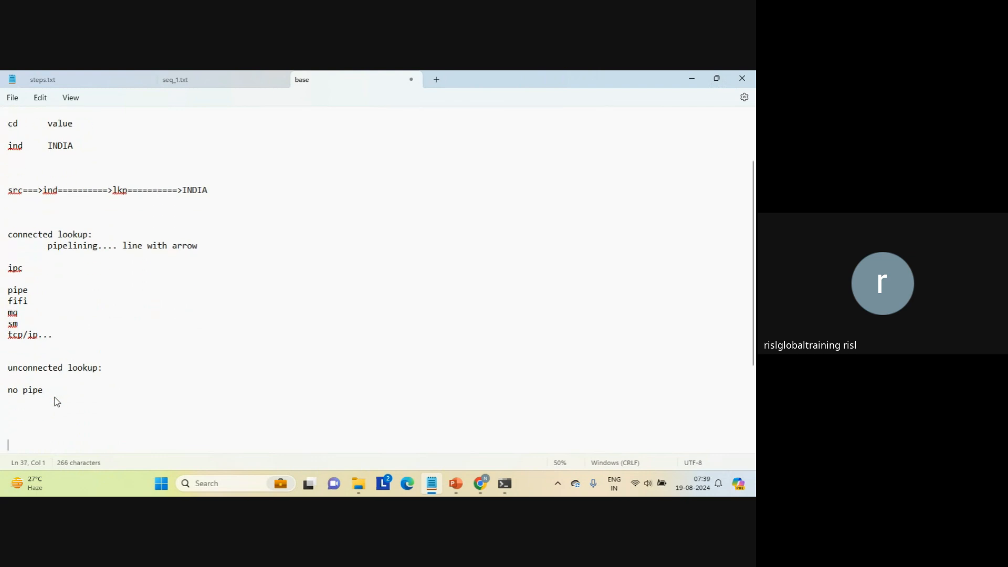
key("Tab")
type("lookup")
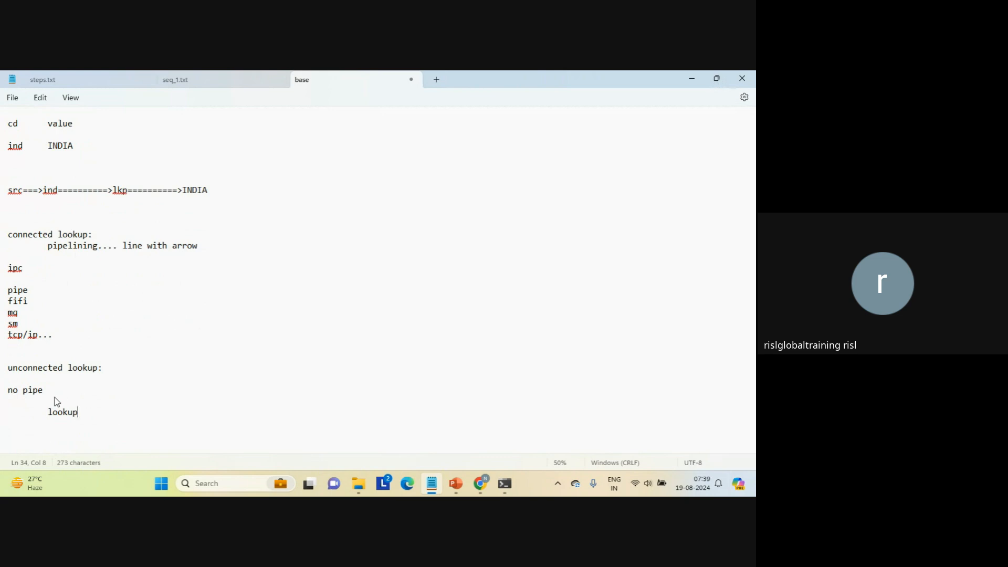
Start a flow line reading "src==========>expression" below the indented "lookup" under the unconnected lookup heading.
key("Return")
key("Return")
key("Return")
type("src==========>expre")
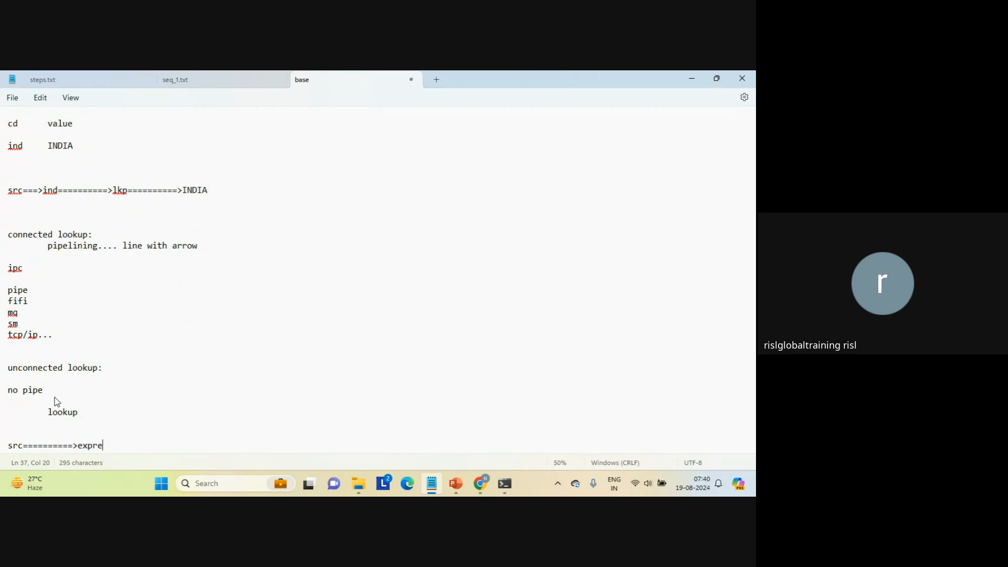
type("ssion[lookup]============>")
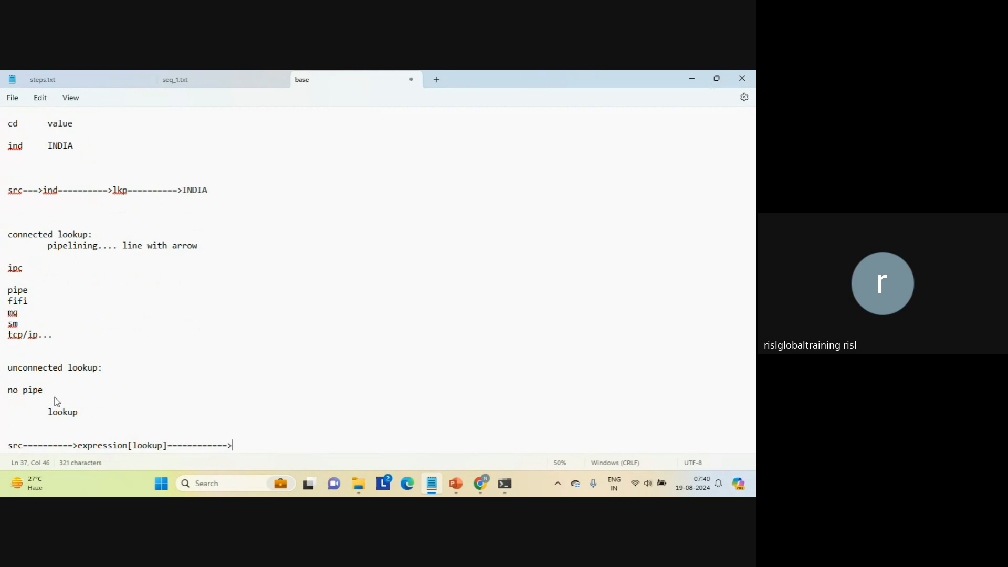
Finish the unconnected lookup flow line with "target" and add blank lines below it.
double_click(62, 412)
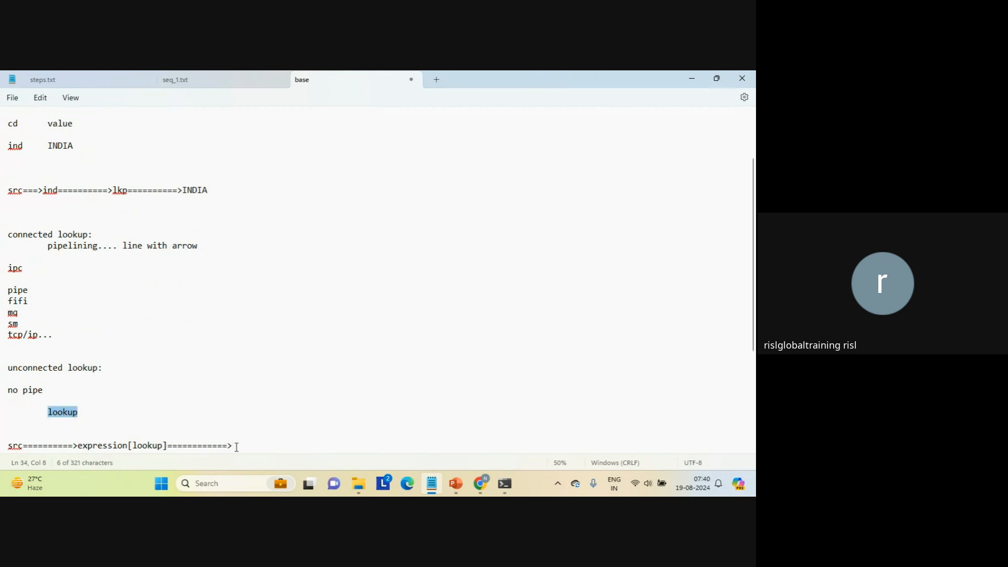
left_click(257, 446)
type("tar")
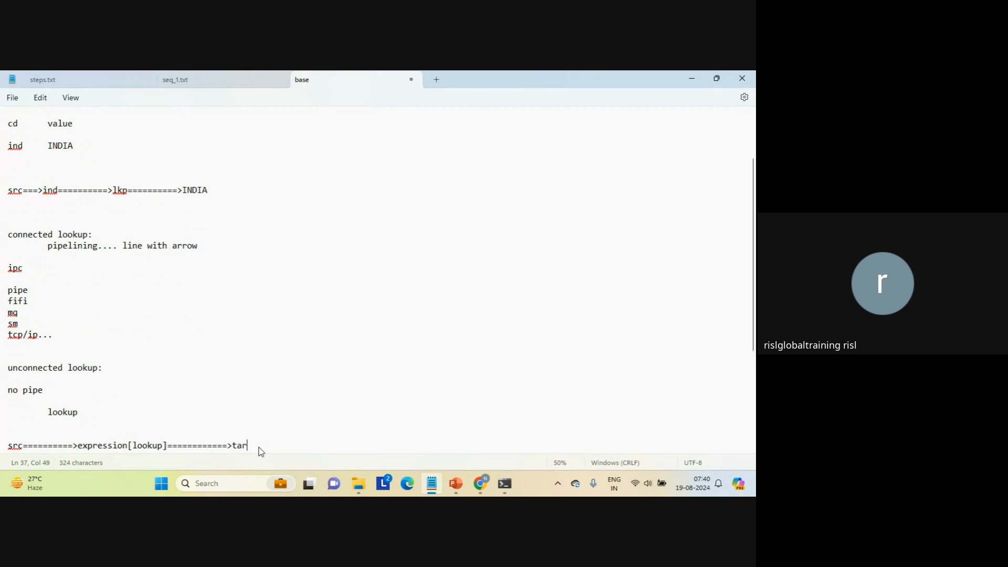
type("et")
key("Num_Lock")
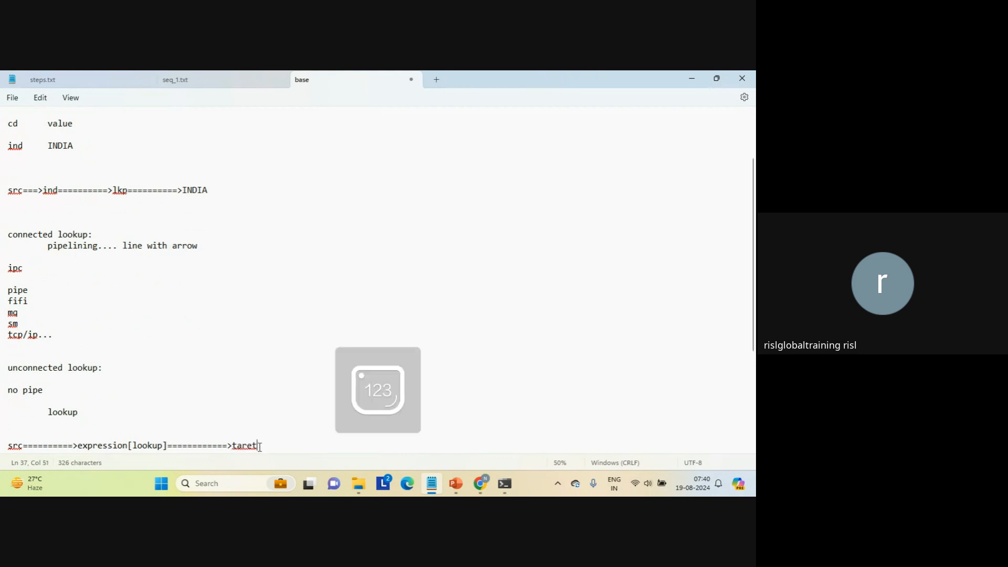
key("BackSpace")
key("BackSpace")
type("g")
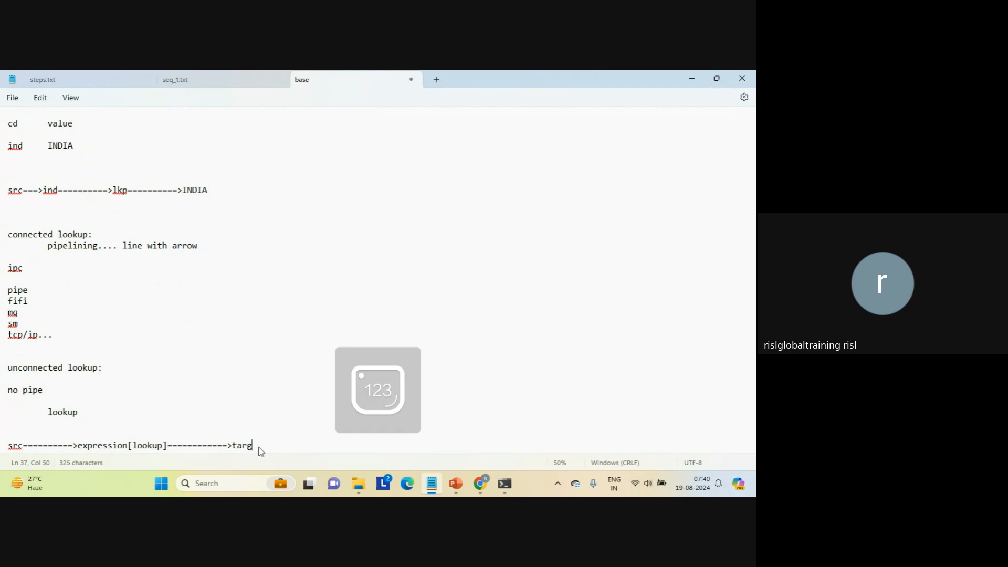
type("et")
key("Return")
key("Return")
key("Return")
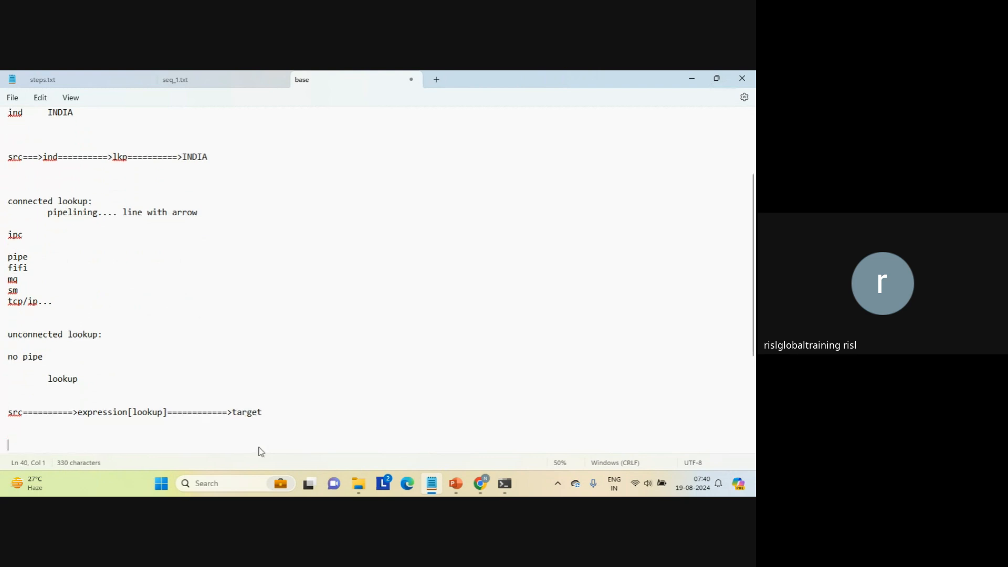
key("Return")
left_click(55, 366)
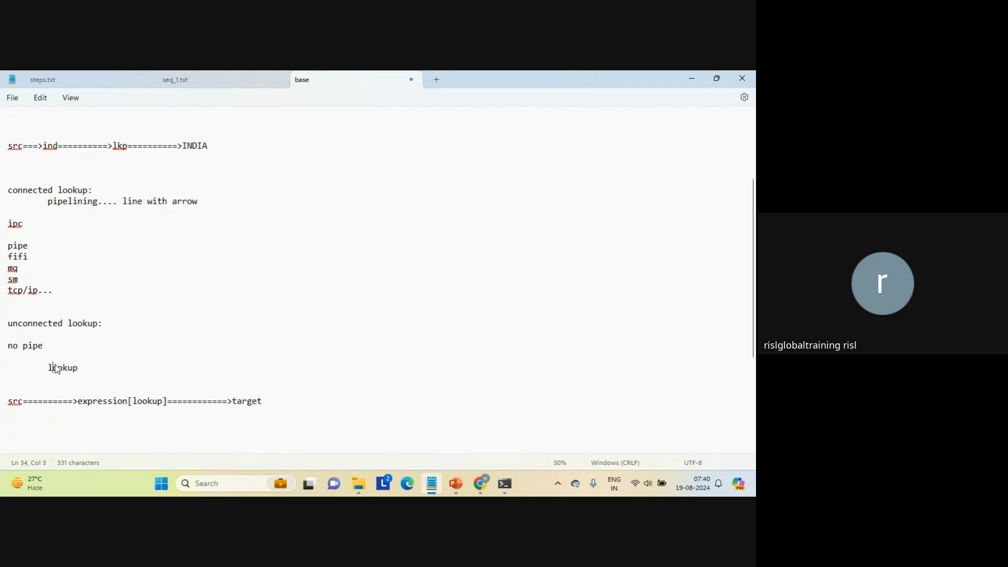
double_click(57, 368)
left_click(108, 153)
left_click(114, 148)
triple_click(116, 151)
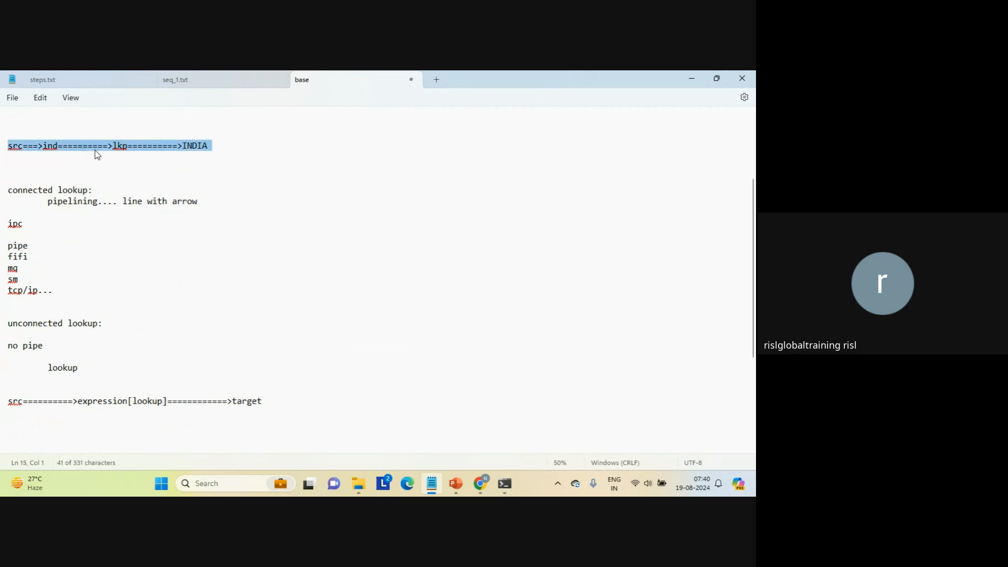
triple_click(105, 404)
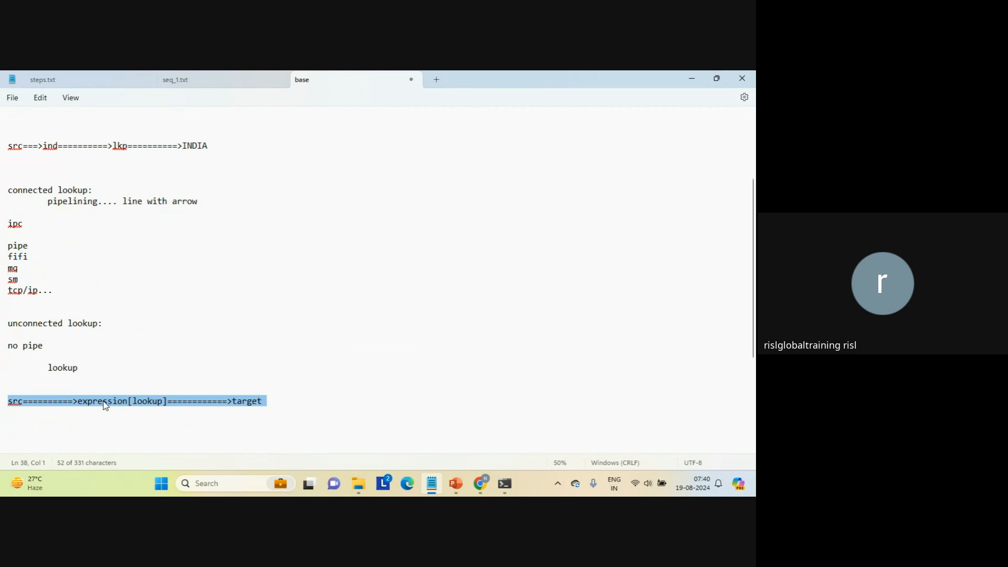
Add "calle" and "caller" below the unconnected lookup flow line, separated by a blank line.
left_click(115, 425)
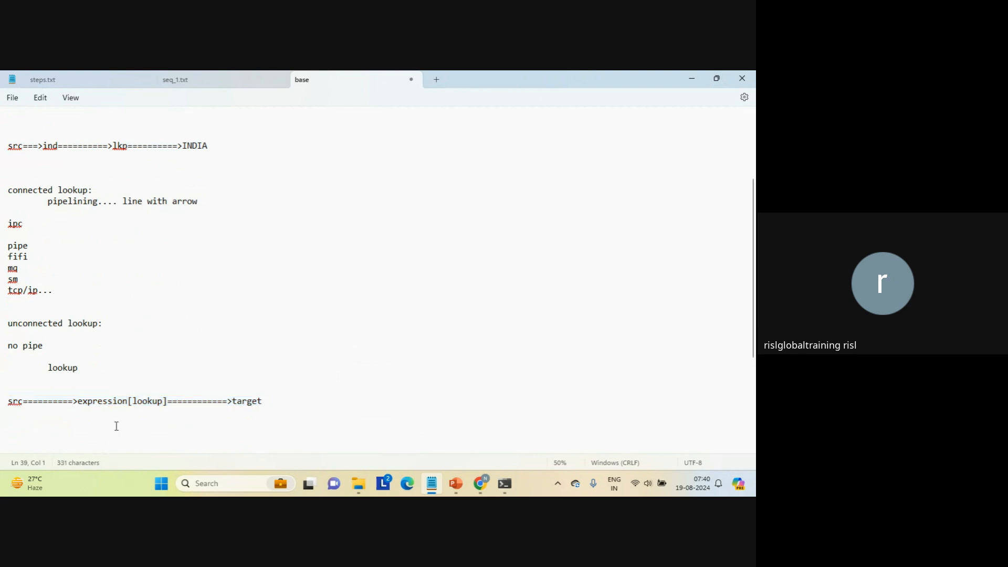
key("Return")
type("call")
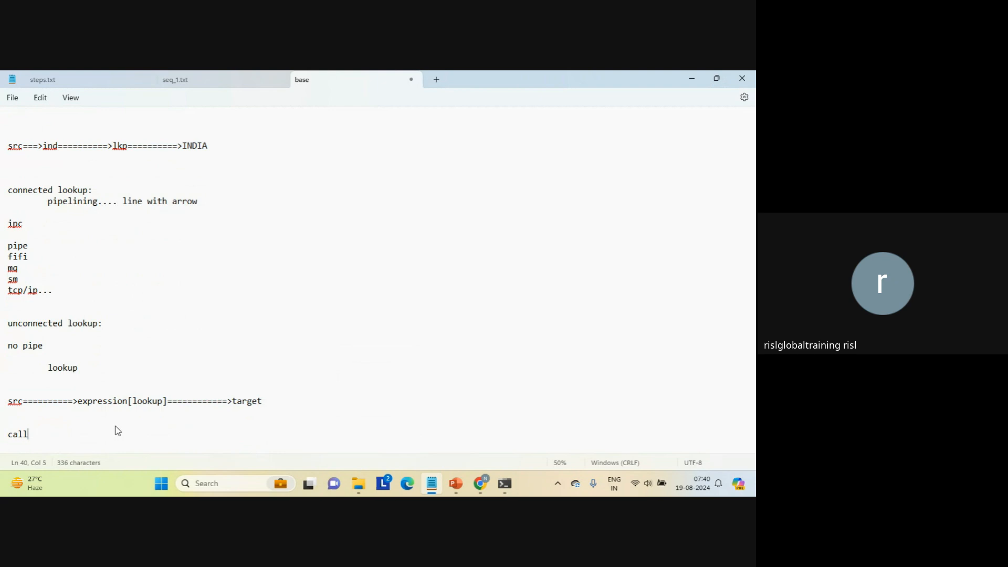
type("e")
key("Return")
key("Return")
type("caller")
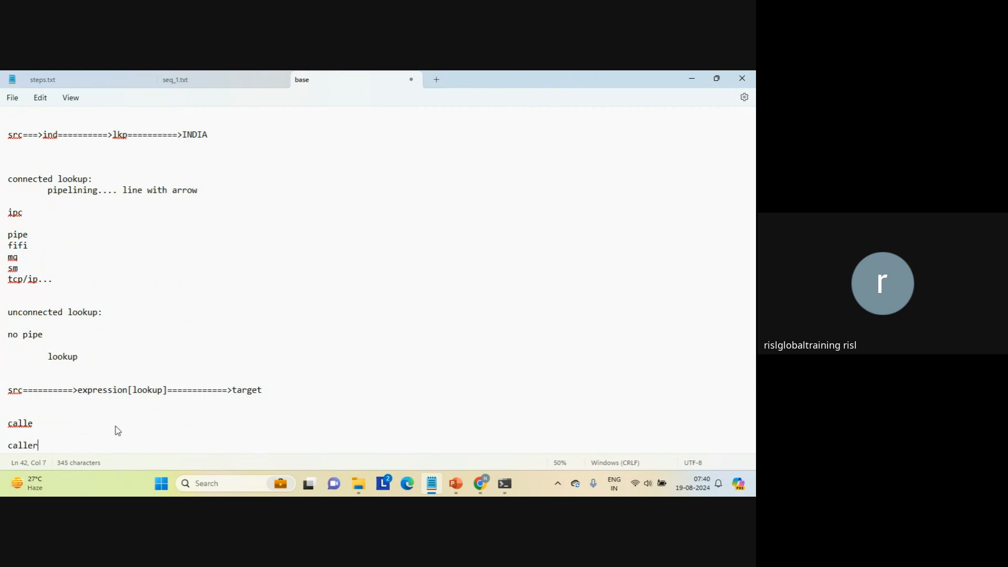
key("Return")
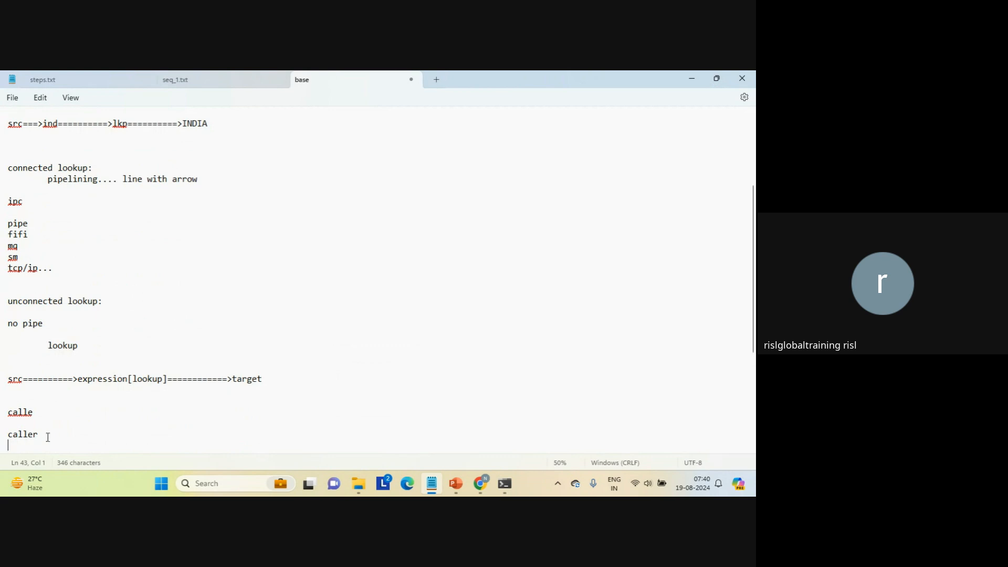
Write the function signature "lookup(int deptno)" a few blank lines below "caller".
key("Return")
key("Return")
key("Return")
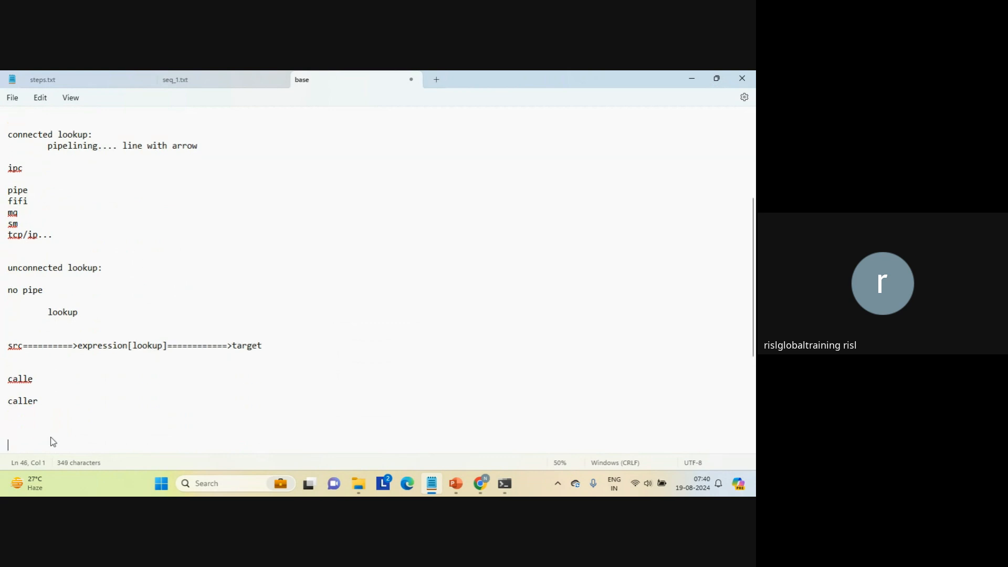
type("loo")
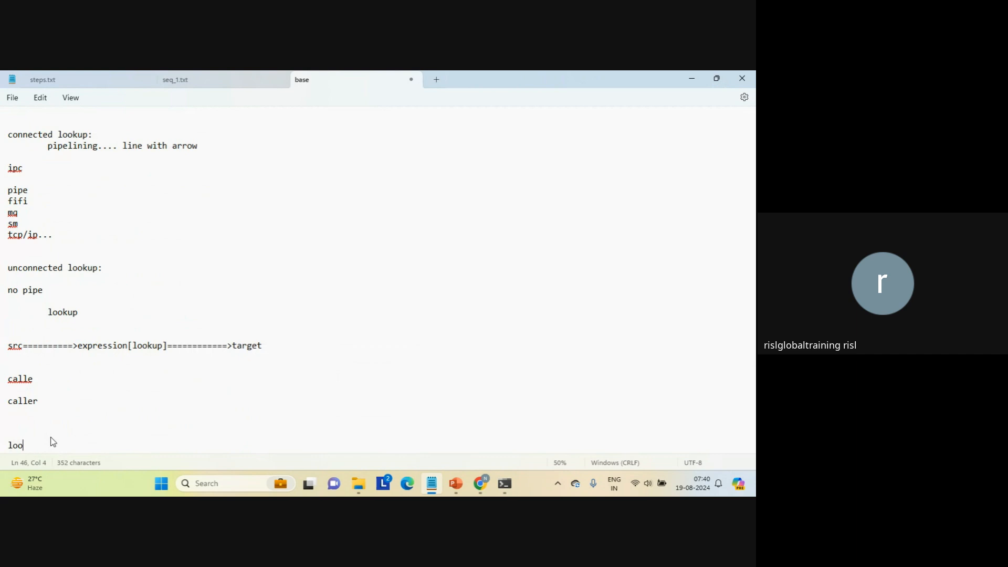
type("kup(int deptno)")
key("Return")
key("Return")
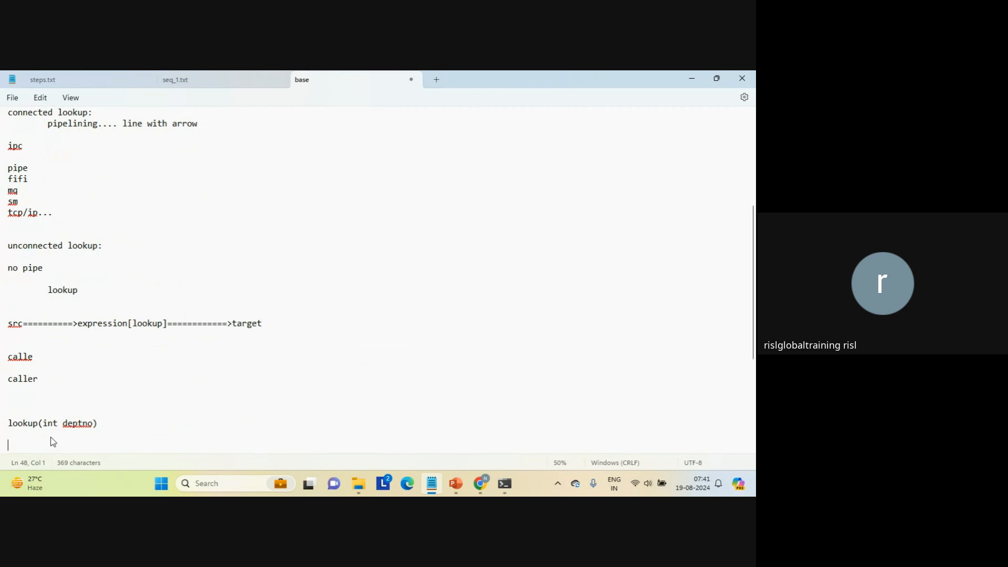
Add an empty body in curly braces below the lookup signature, with blank lines inside and after it.
key("Up")
type(":")
key("BackSpace")
type("{")
key("Return")
key("Return")
key("Return")
type("\"")
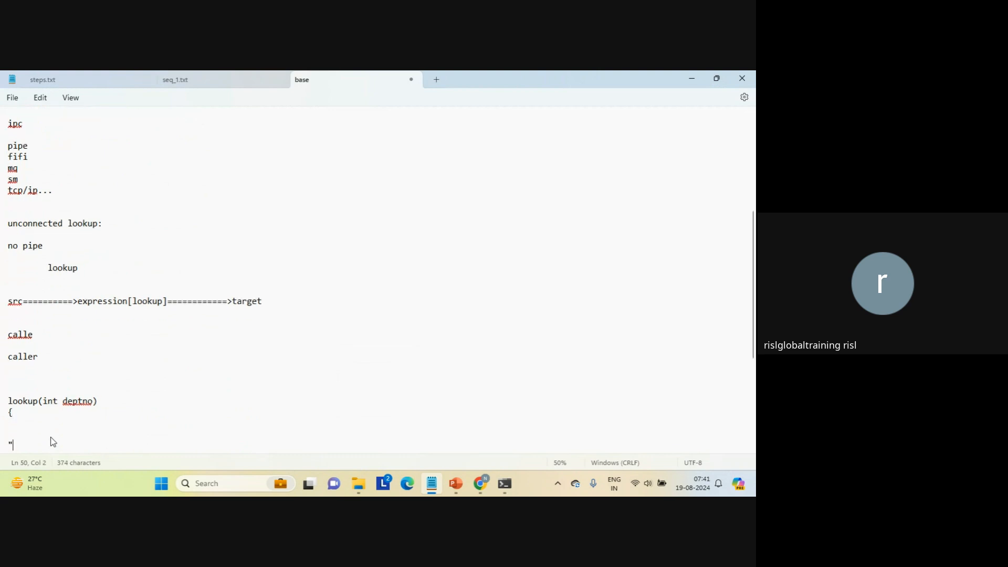
key("BackSpace")
type("}")
Insert the indented line "retun dname..." inside the lookup function's braces.
key("Return")
key("Return")
key("Return")
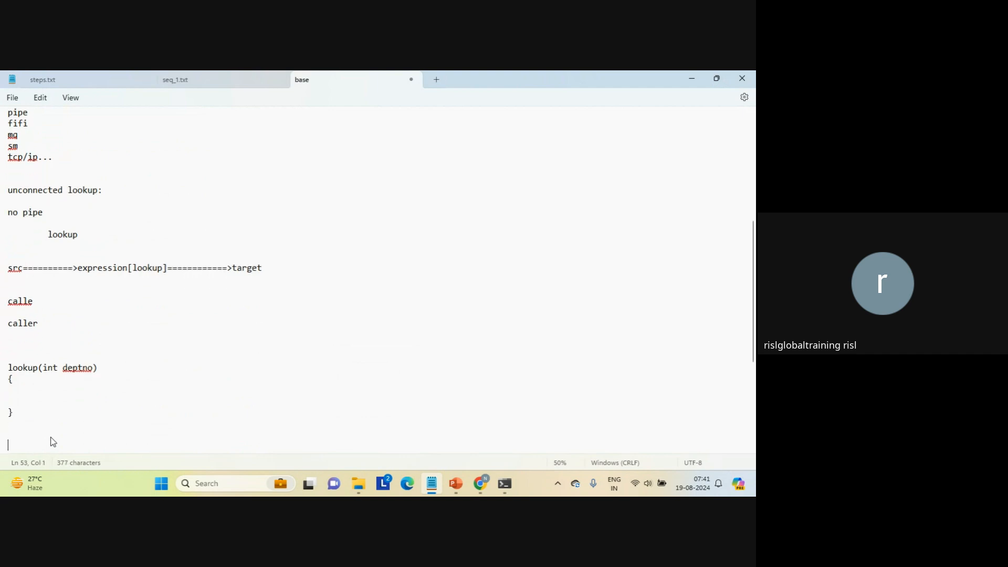
key("Up")
key("Up")
key("Up")
key("Up")
key("Return")
type("t")
key("BackSpace")
type("retun")
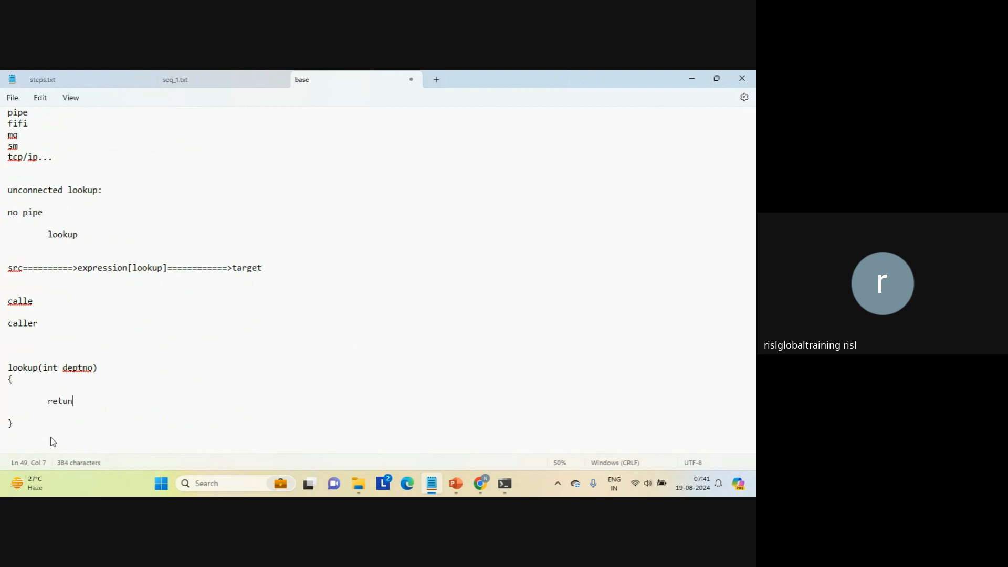
type(" dname...")
Put the return type "string" in front of the lookup signature and remove the stray "string" line from the body.
key("Return")
type("string ")
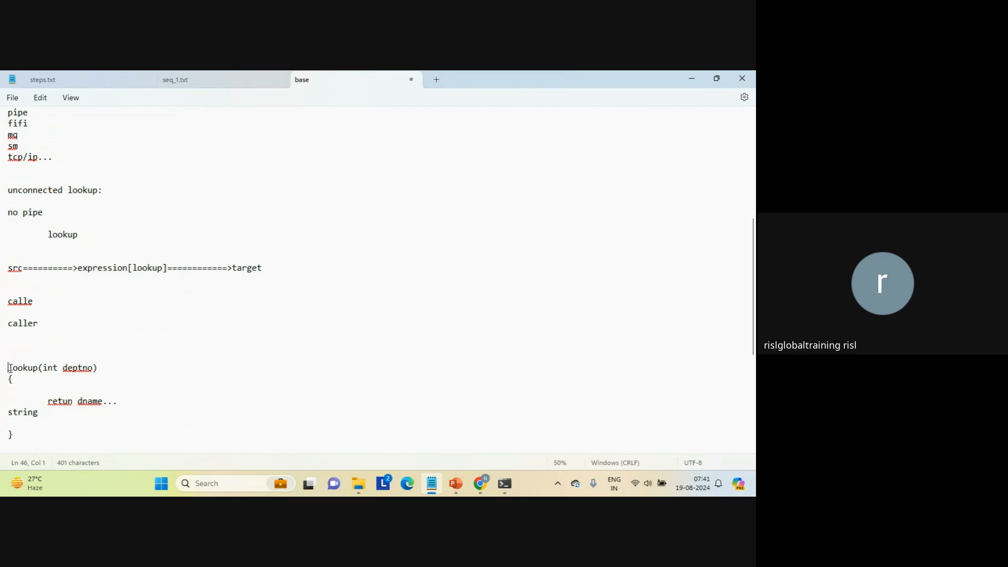
type("string")
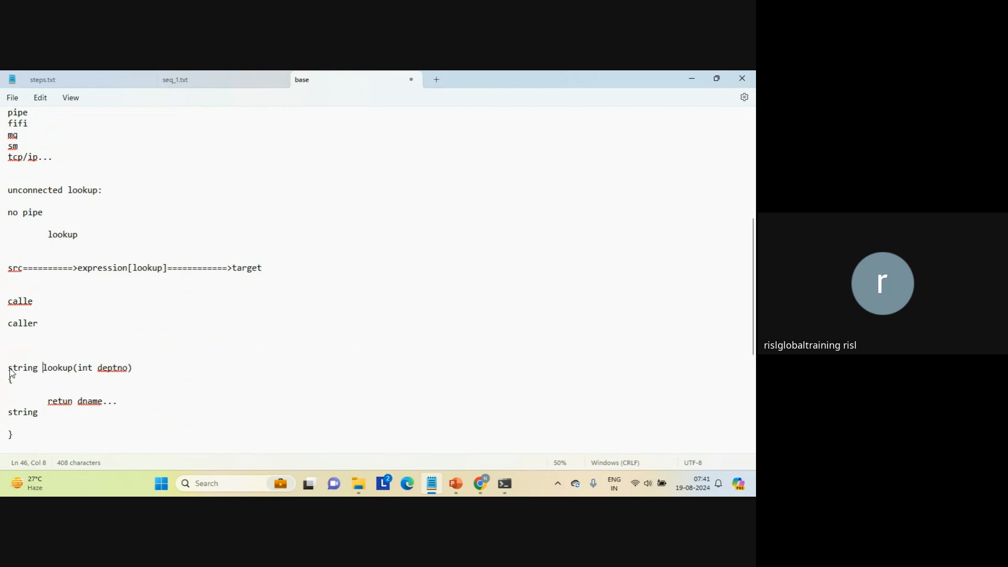
double_click(18, 413)
key("BackSpace")
key("Delete")
Add a "main()" function with an empty body in curly braces below the lookup function.
left_click(31, 445)
type("main(")
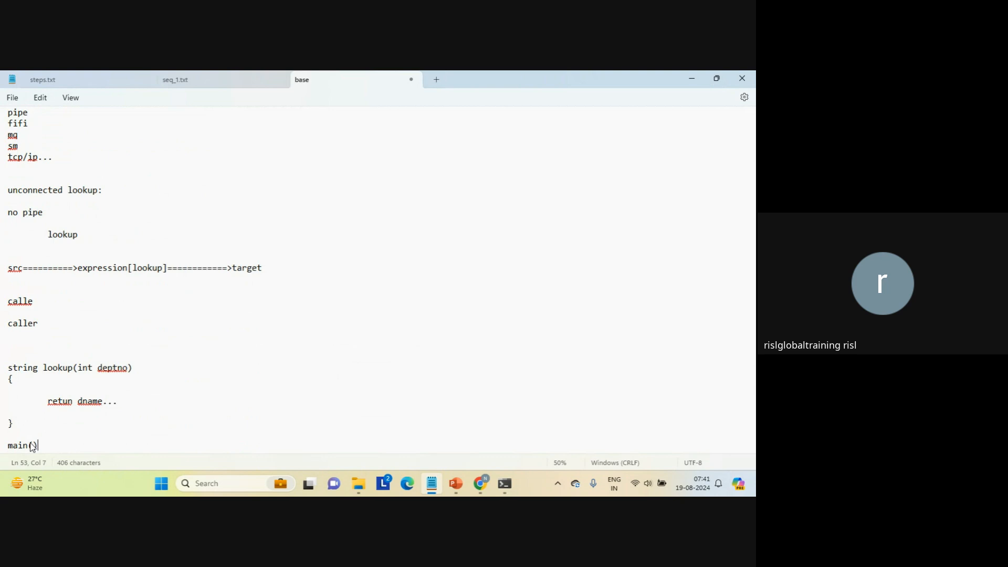
key("Return")
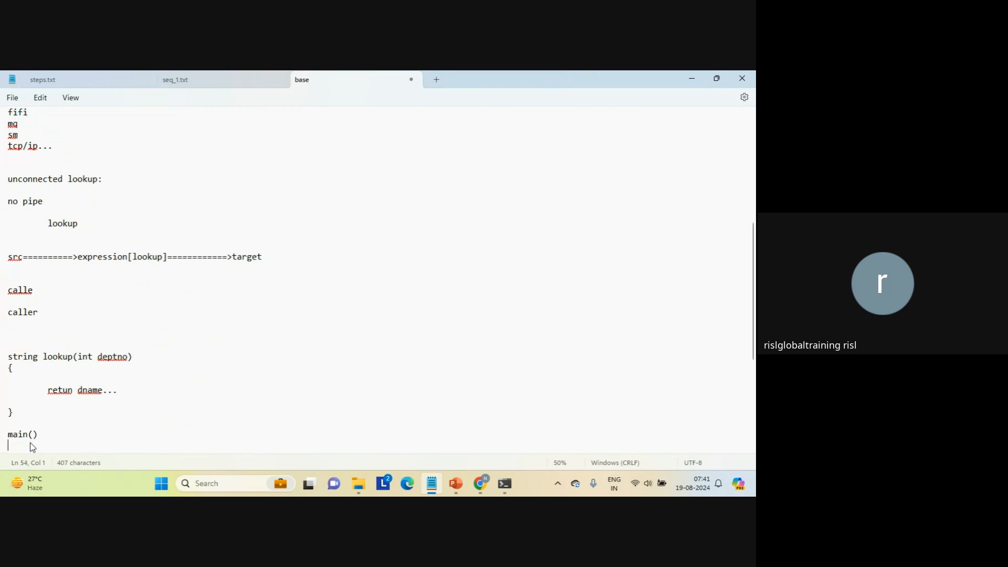
type("{\\")
key("Return")
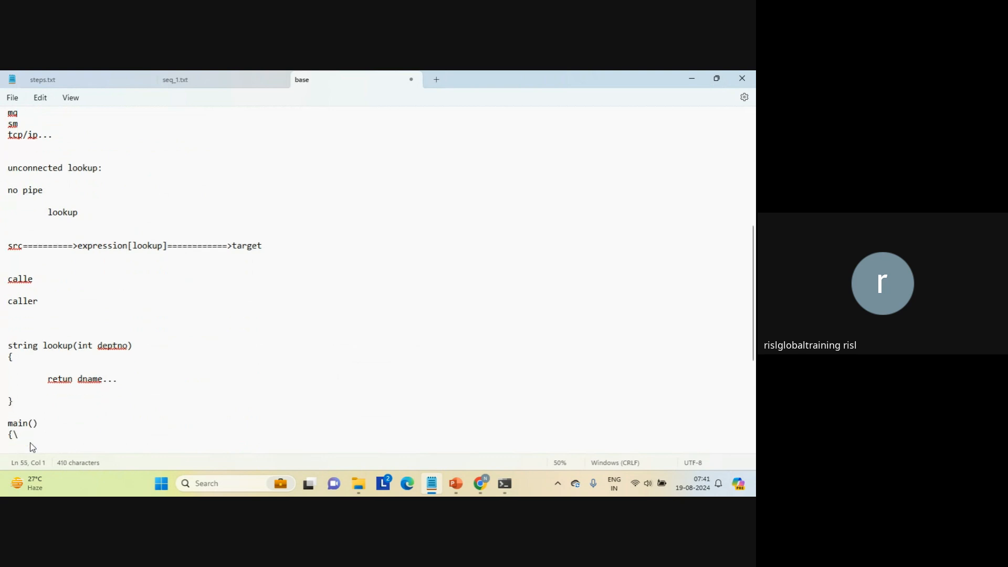
key("Delete")
key("Return")
key("Return")
key("Return")
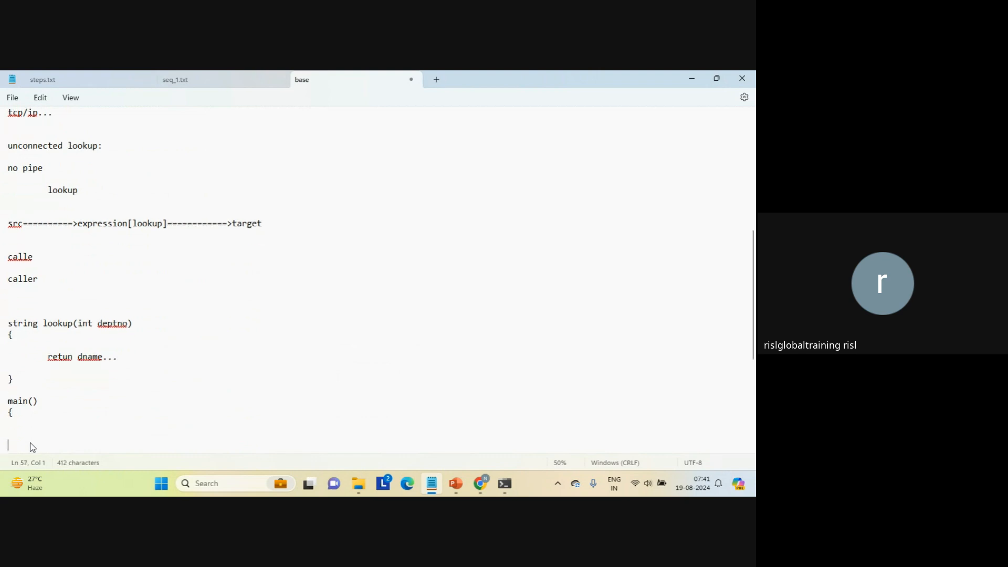
type("}")
Insert the indented call "lookup(20);" inside the body of main().
key("Return")
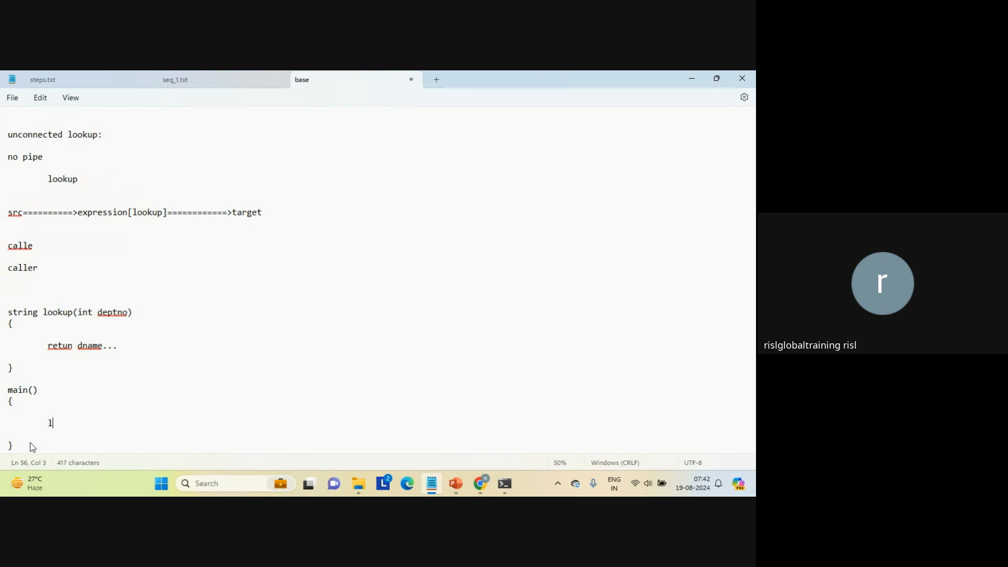
type("kup(20);")
key("Return")
triple_click(84, 424)
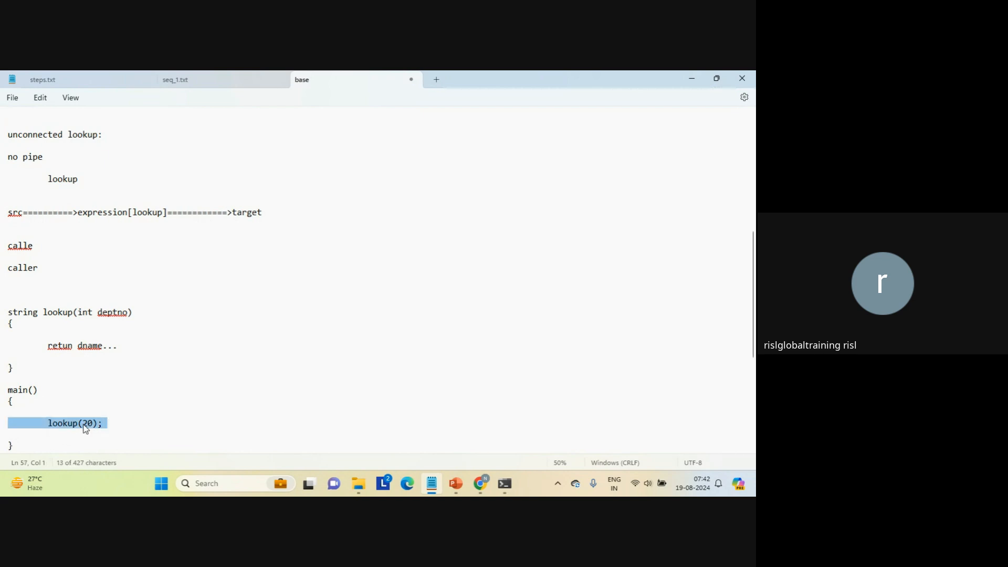
triple_click(21, 391)
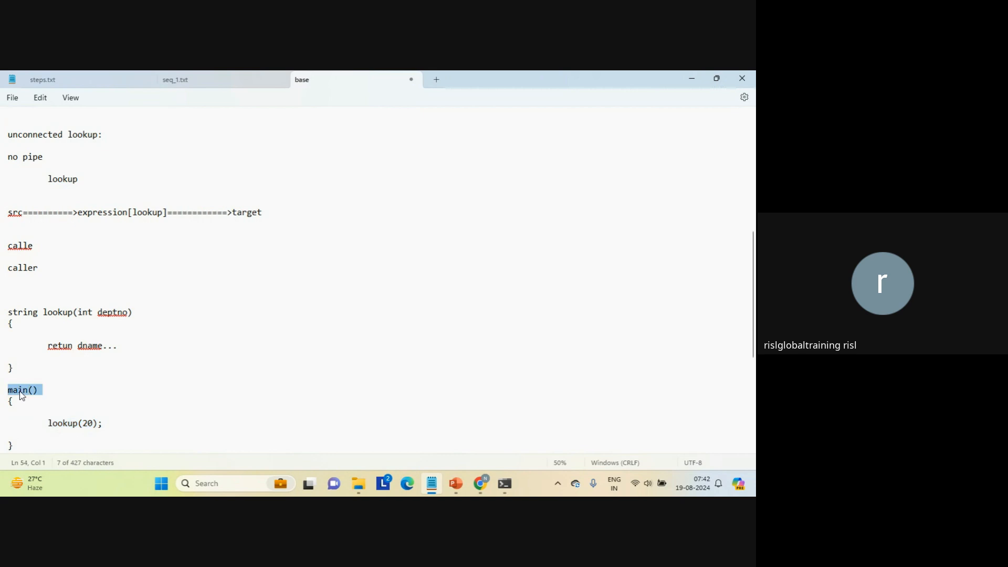
triple_click(51, 311)
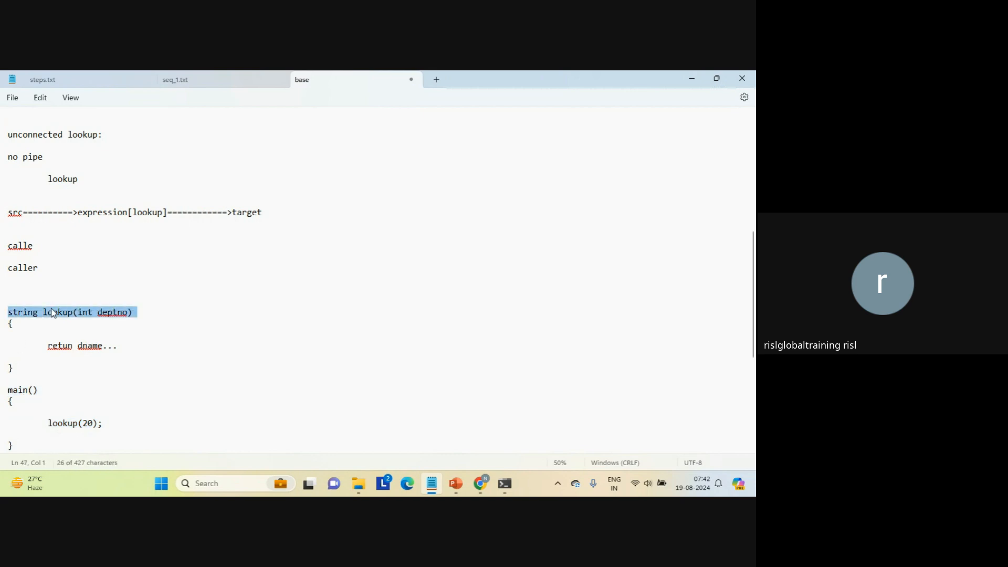
triple_click(67, 423)
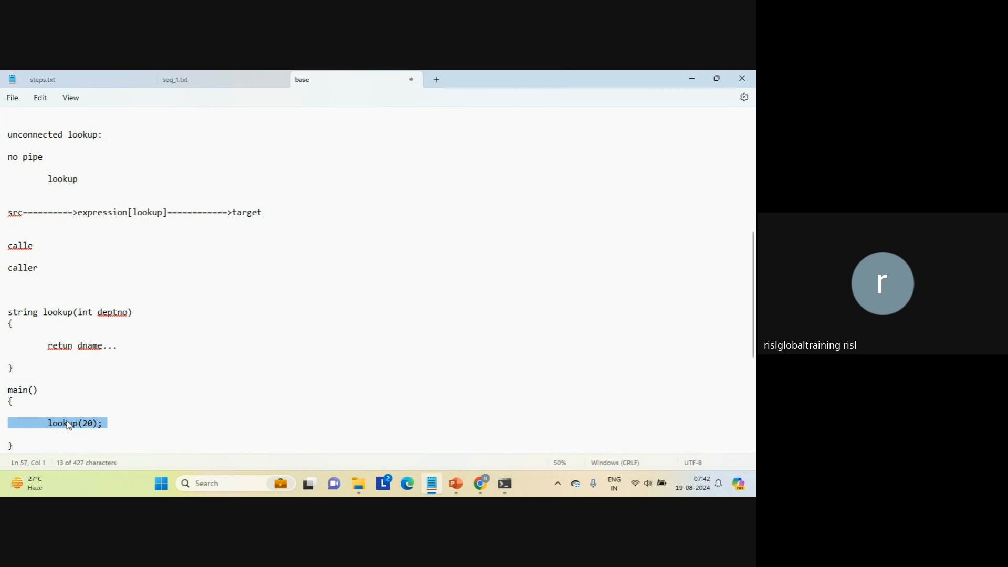
triple_click(52, 311)
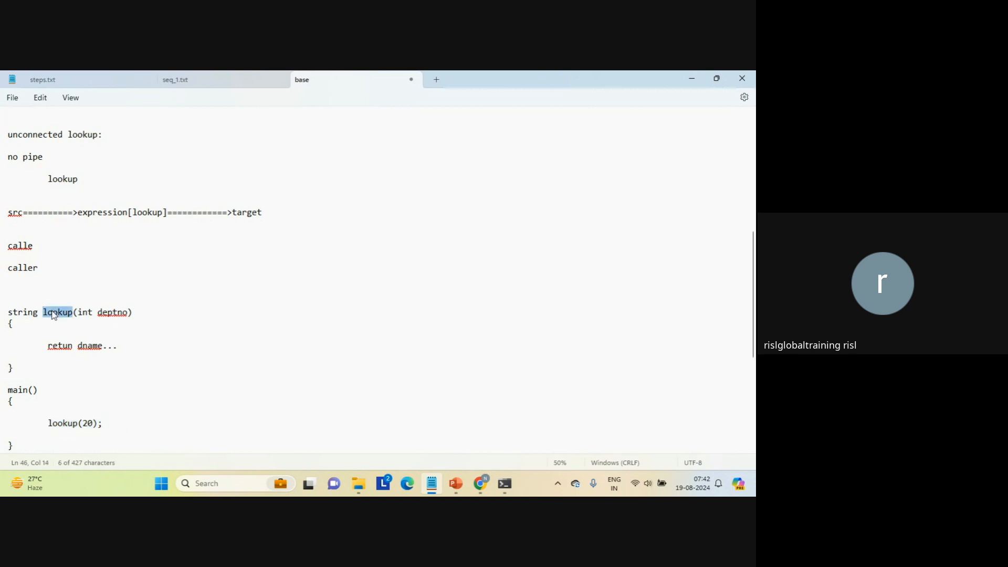
triple_click(67, 346)
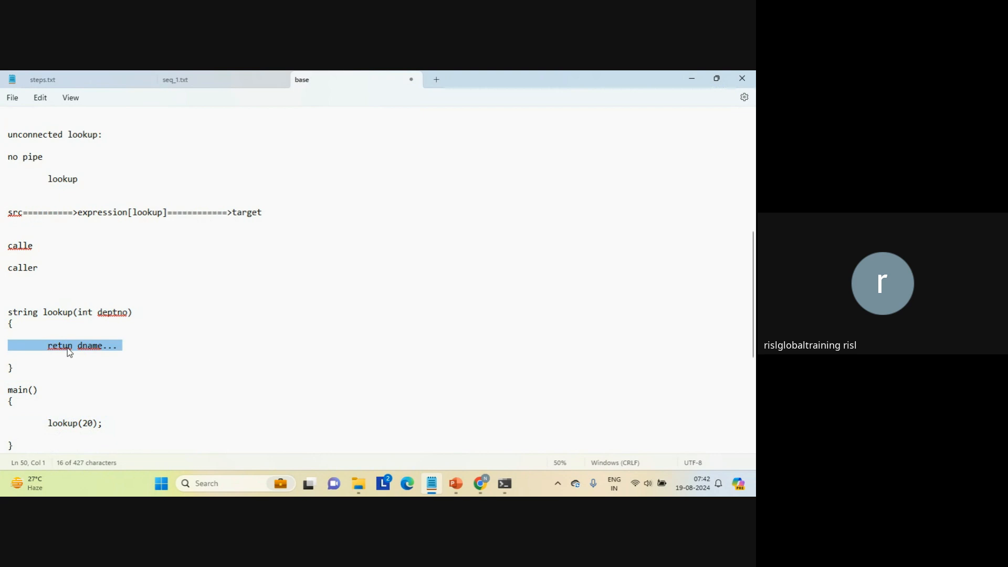
Correct the spelling of "return" in the lookup function's body.
left_click(68, 348)
left_click(58, 386)
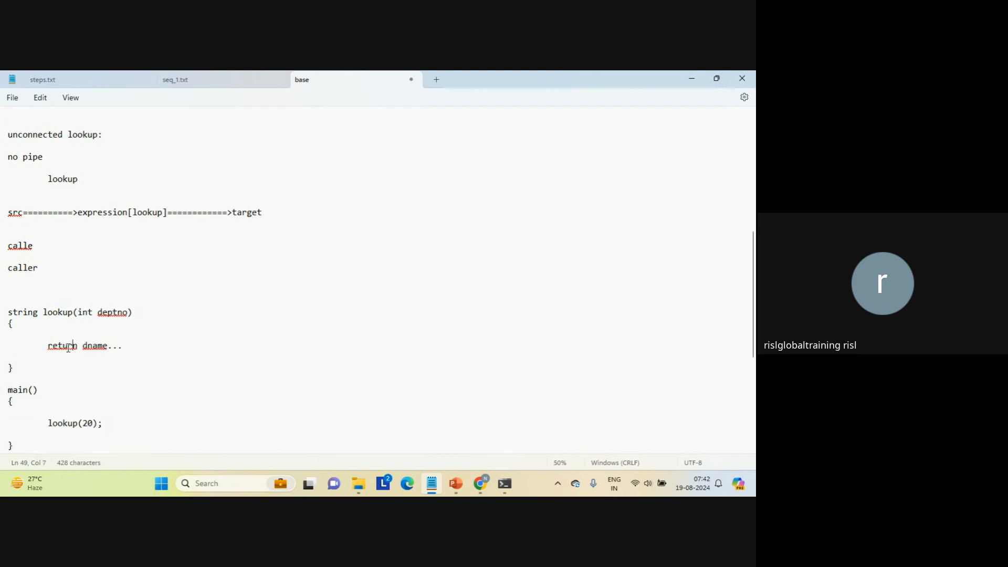
left_click(185, 382)
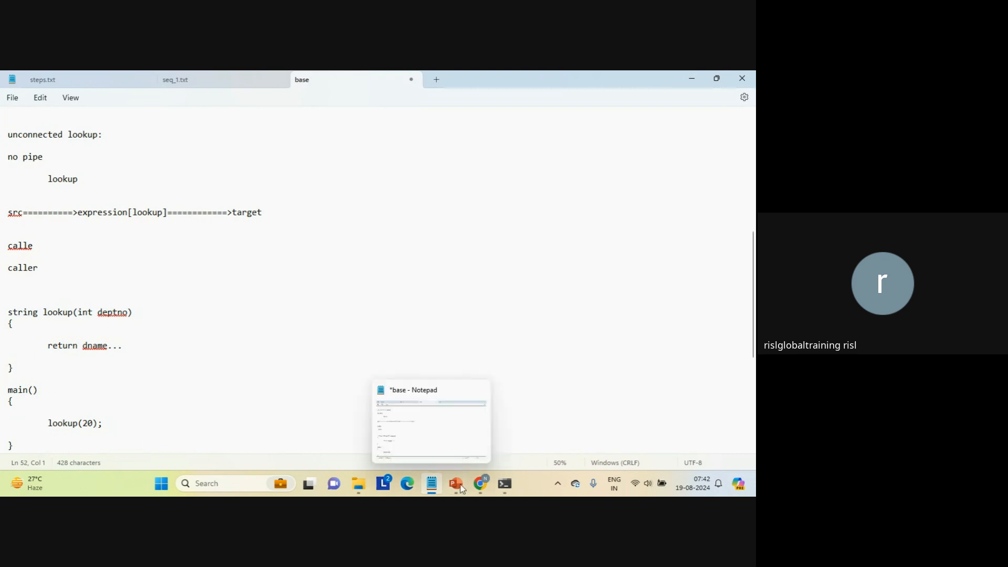
Switch to Informatica Data Integration in the browser and begin a new asset of the Mapping type.
mouse_move(481, 484)
left_click(440, 453)
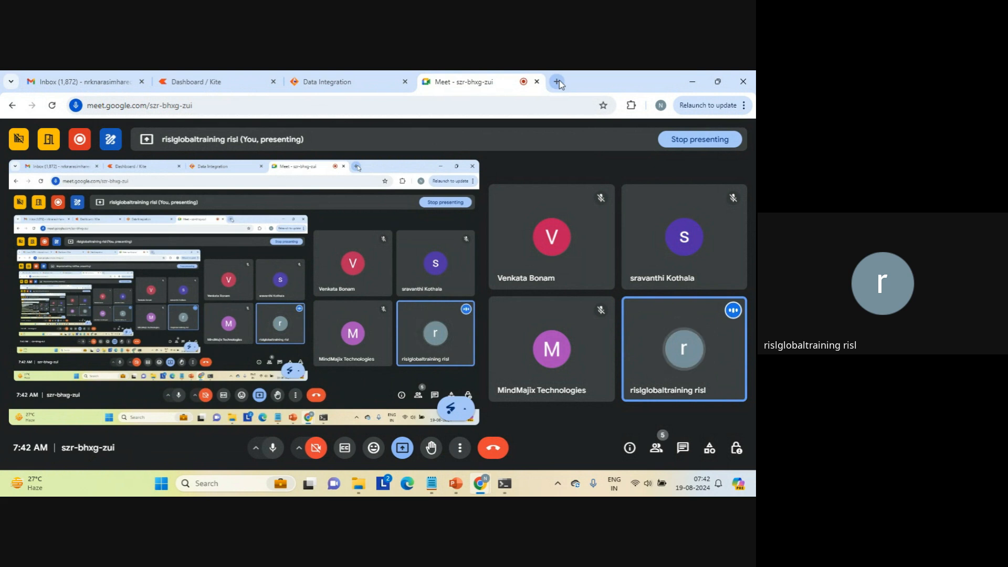
mouse_move(324, 87)
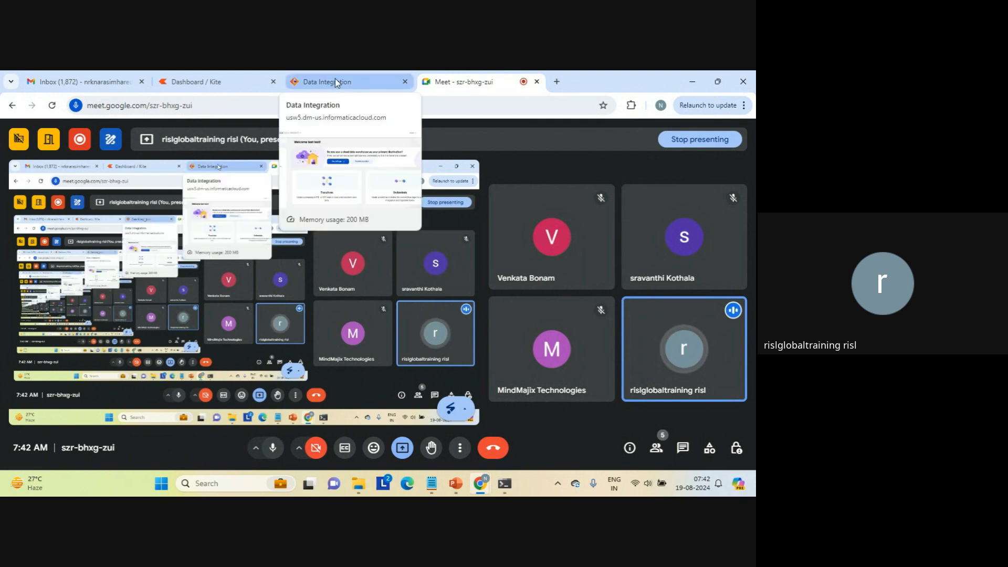
left_click(335, 78)
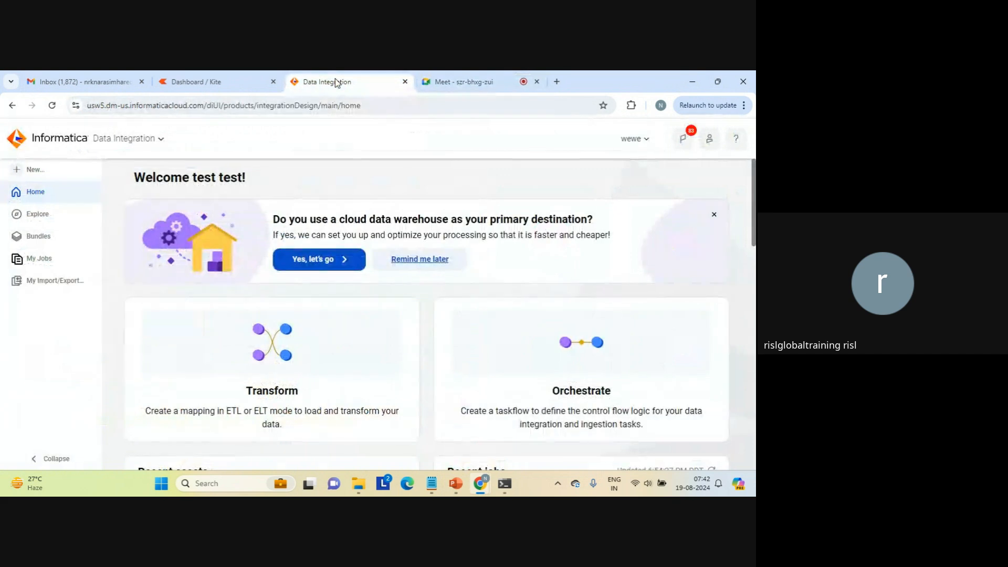
left_click(33, 169)
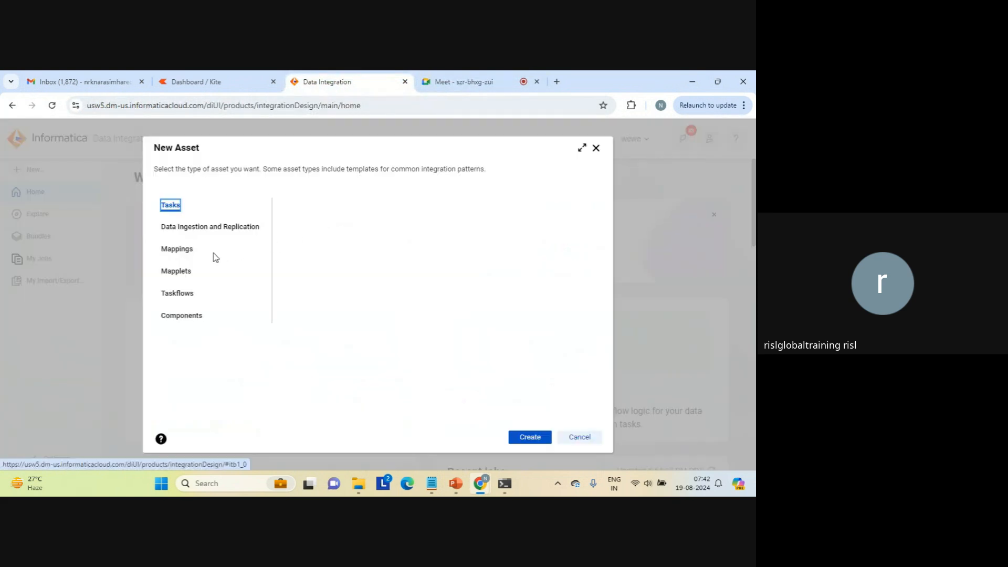
left_click(179, 252)
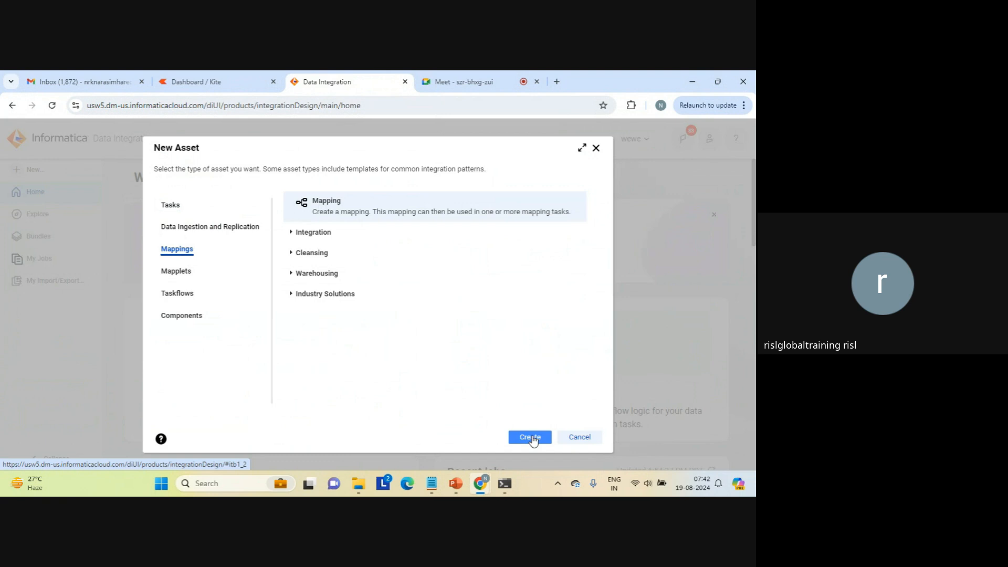
Switch to the Google Meet call and raise the system volume to 100.
left_click(446, 86)
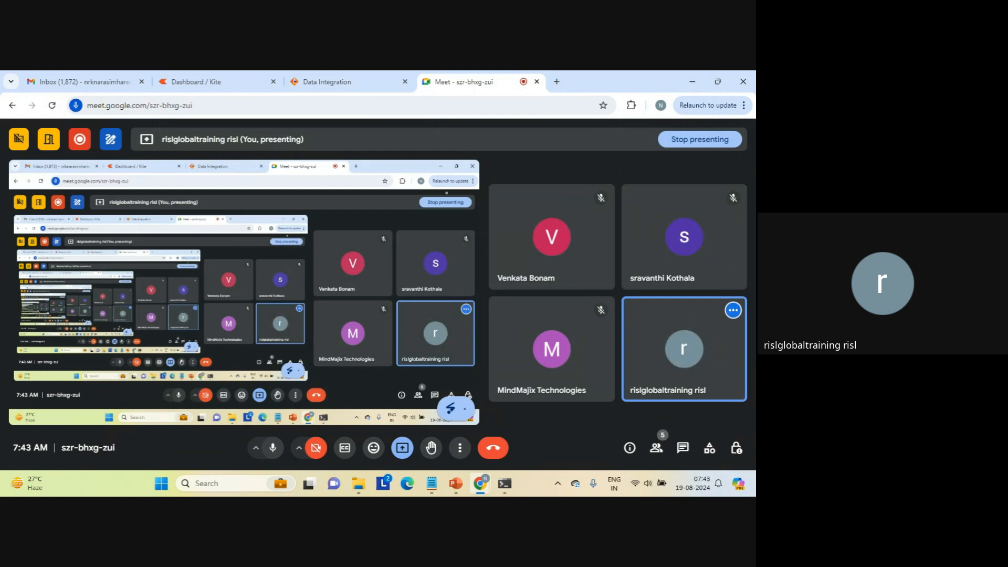
key("XF86AudioRaiseVolume")
key("XF86AudioRaiseVolume")
key("XF86AudioRaiseVolume")
key("XF86AudioRaiseVolume")
key("XF86AudioRaiseVolume")
key("XF86AudioRaiseVolume")
key("XF86AudioRaiseVolume")
key("XF86AudioRaiseVolume")
key("XF86AudioRaiseVolume")
key("XF86AudioRaiseVolume")
key("XF86AudioRaiseVolume")
key("XF86AudioRaiseVolume")
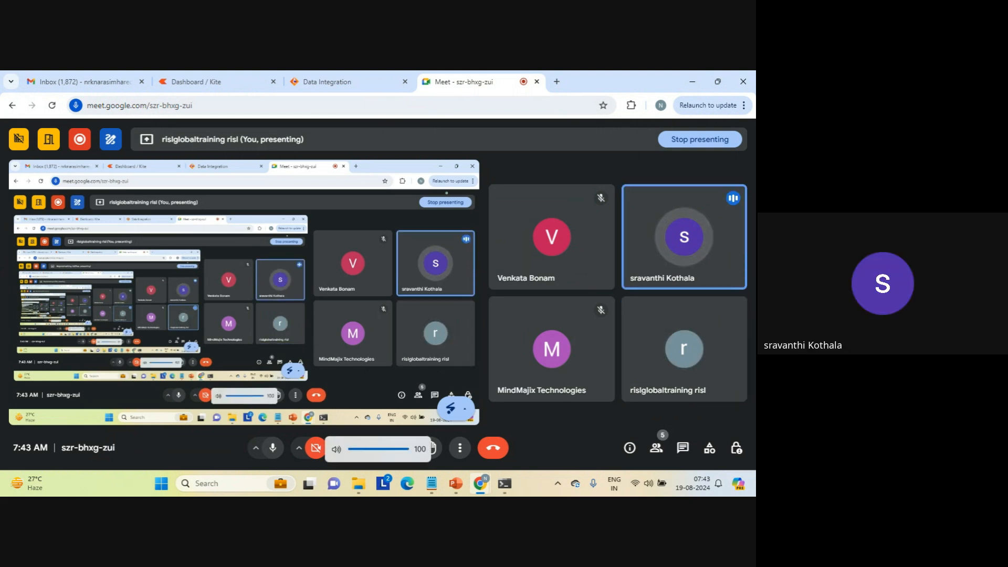
Return to Data Integration, create the mapping and insert a Lookup transformation into the link between Source and Target.
left_click(346, 82)
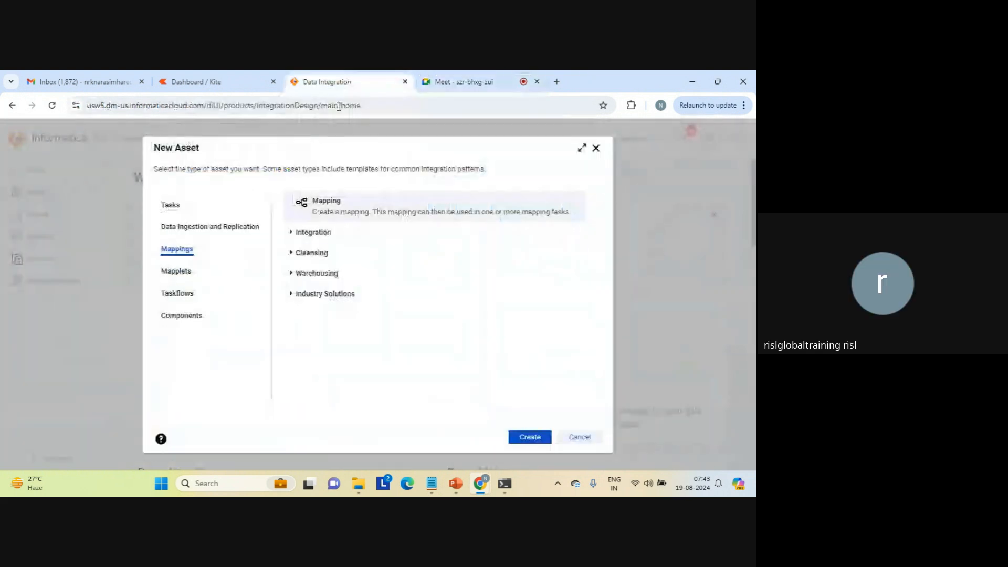
left_click(530, 437)
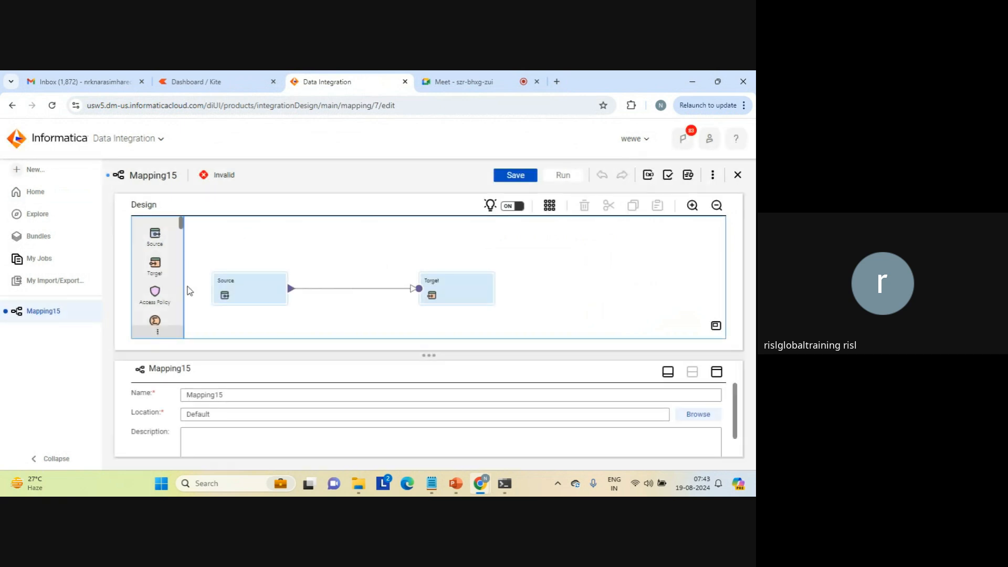
scroll(184, 302, "down", 2)
scroll(183, 302, "down", 2)
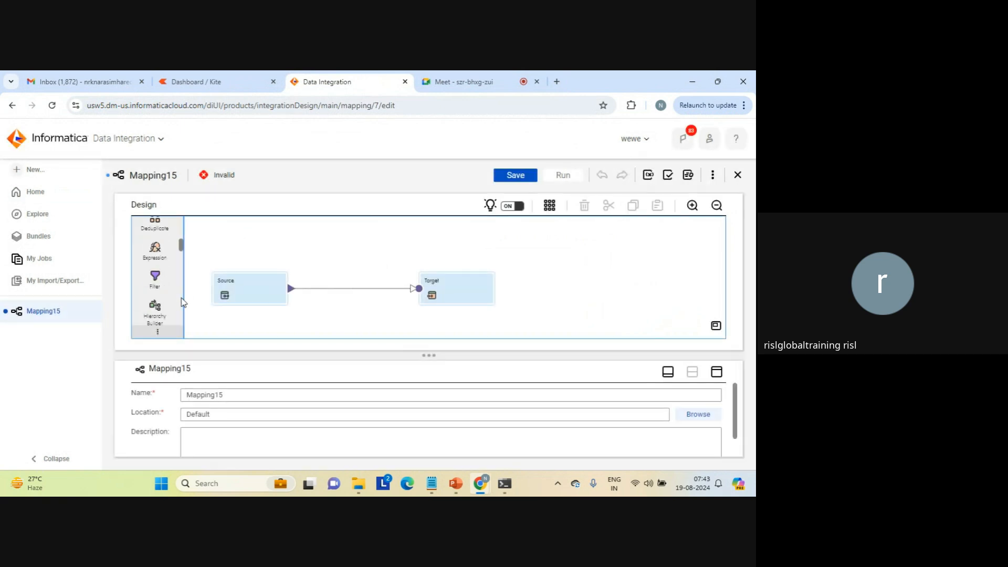
scroll(183, 302, "down", 2)
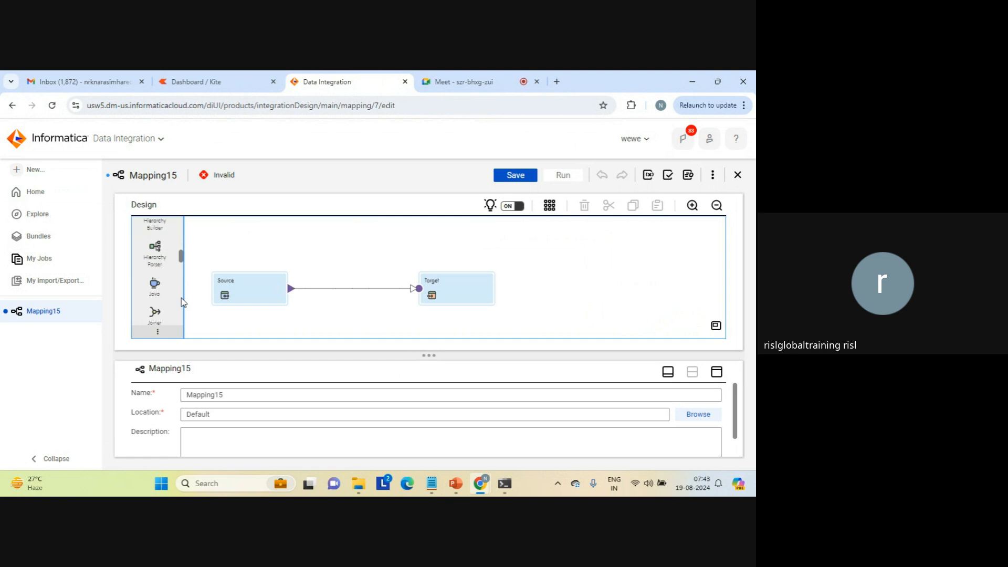
scroll(183, 302, "down", 2)
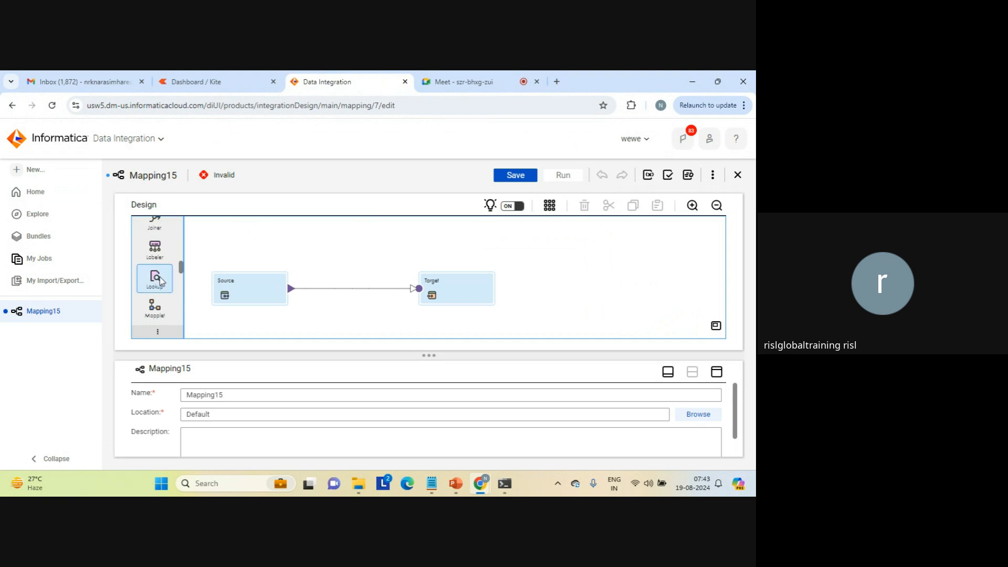
mouse_move(247, 286)
left_mouse_down()
mouse_move(320, 293)
mouse_move(267, 284)
left_mouse_up()
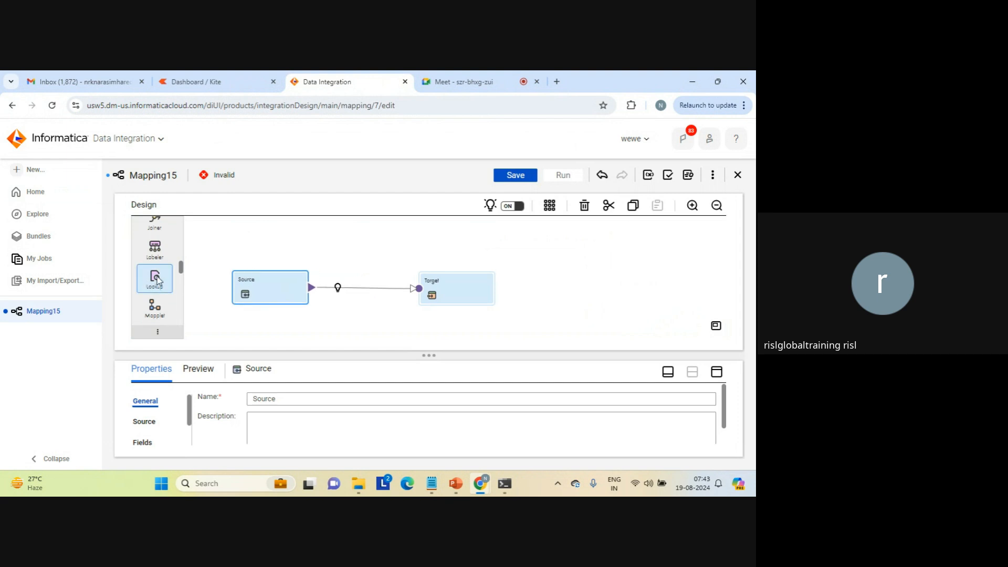
left_click_drag(158, 281, 336, 284)
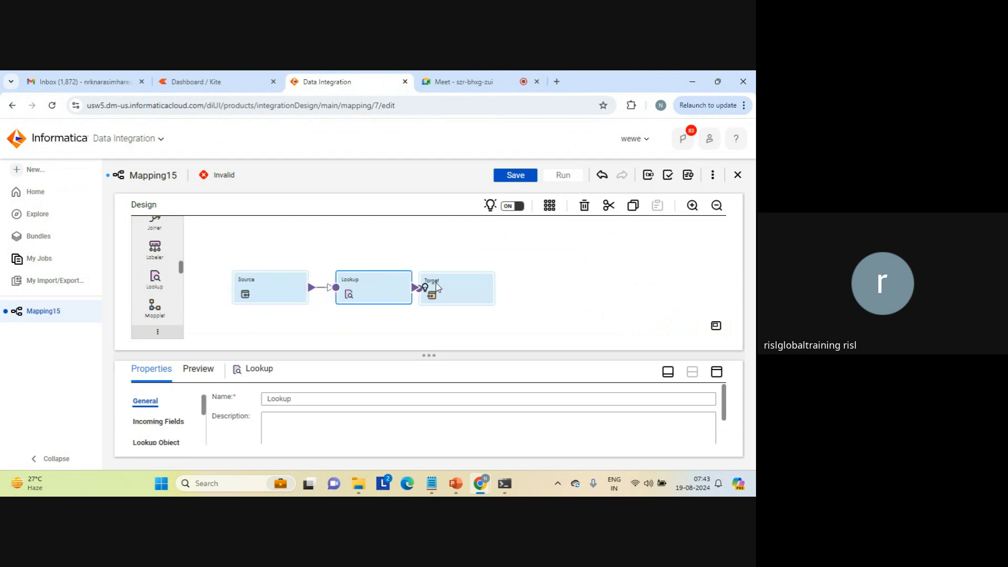
Space out the Source, Lookup and Target transformations on the mapping canvas so the links between them are clear.
left_click_drag(436, 287, 563, 273)
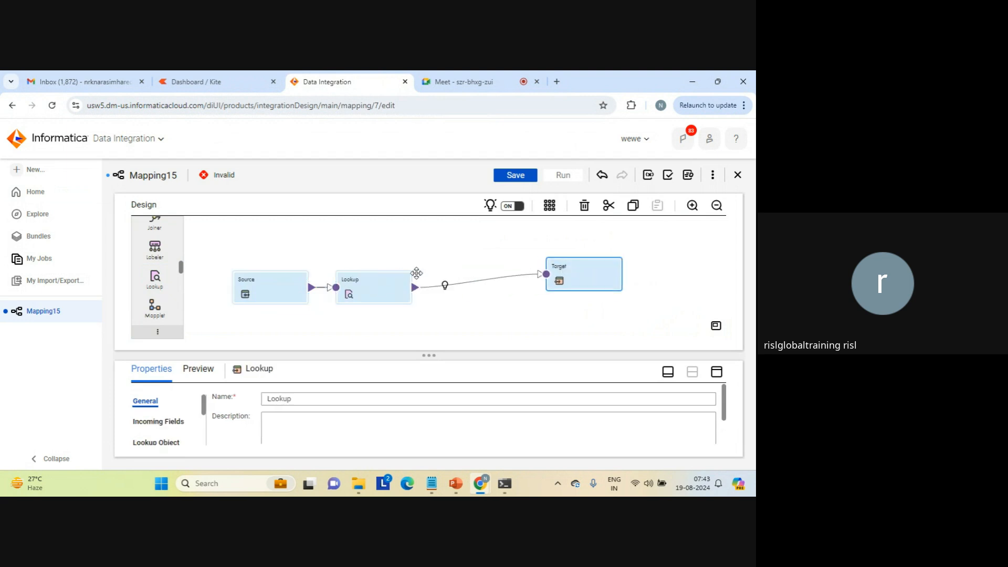
left_click_drag(374, 288, 433, 279)
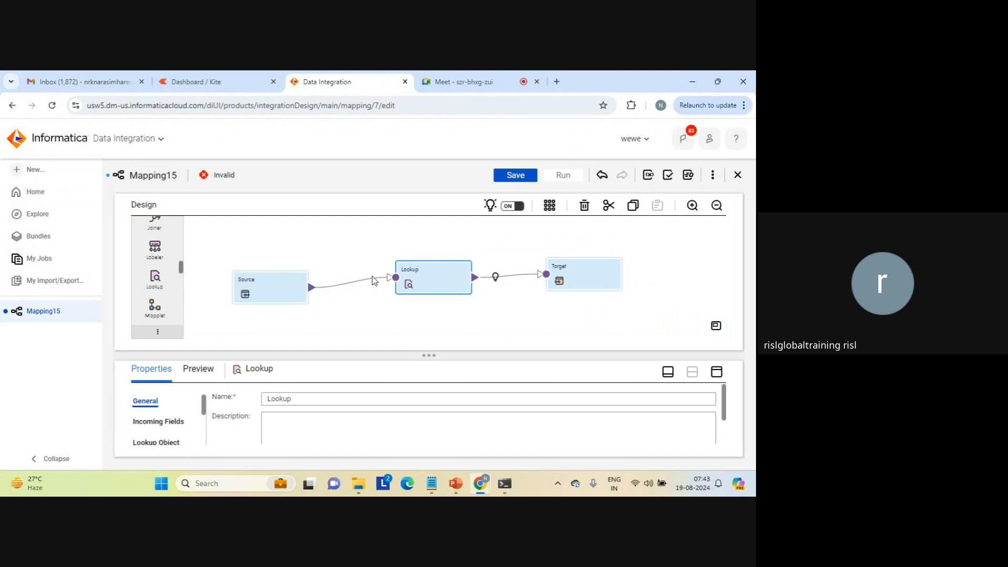
left_click_drag(274, 282, 262, 256)
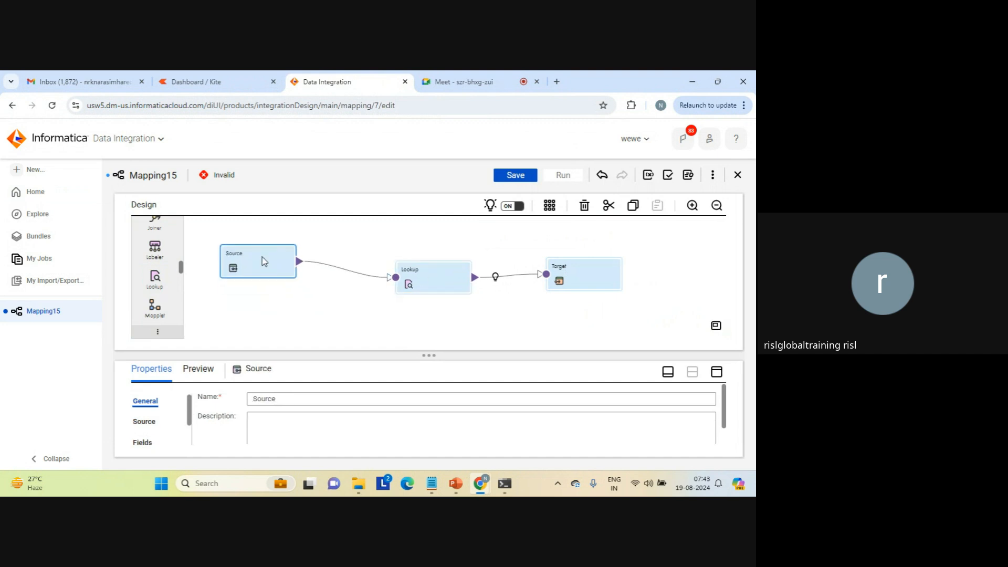
left_click(295, 306)
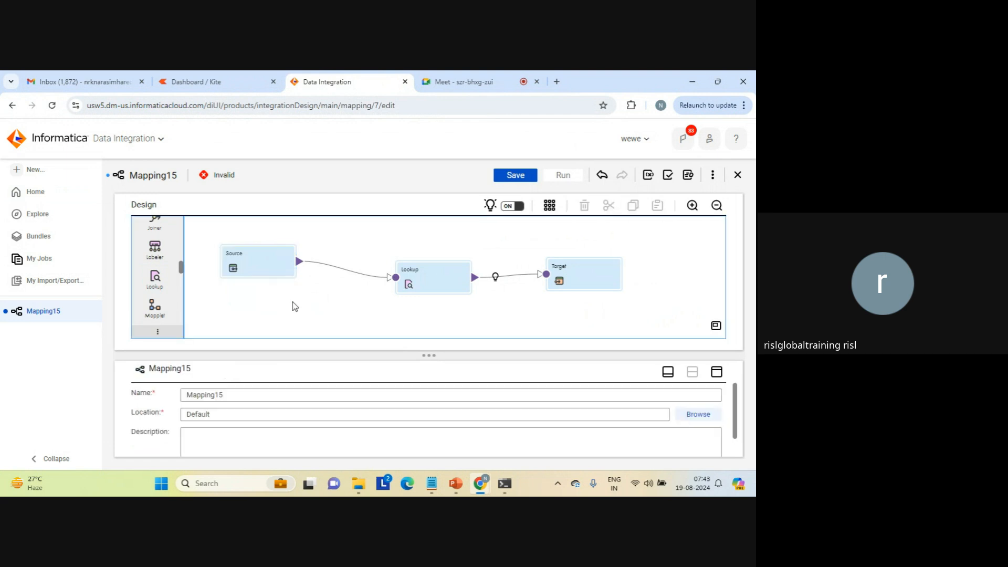
Set the Source transformation's connection to source_file_connection1 (Flat File).
left_click(261, 260)
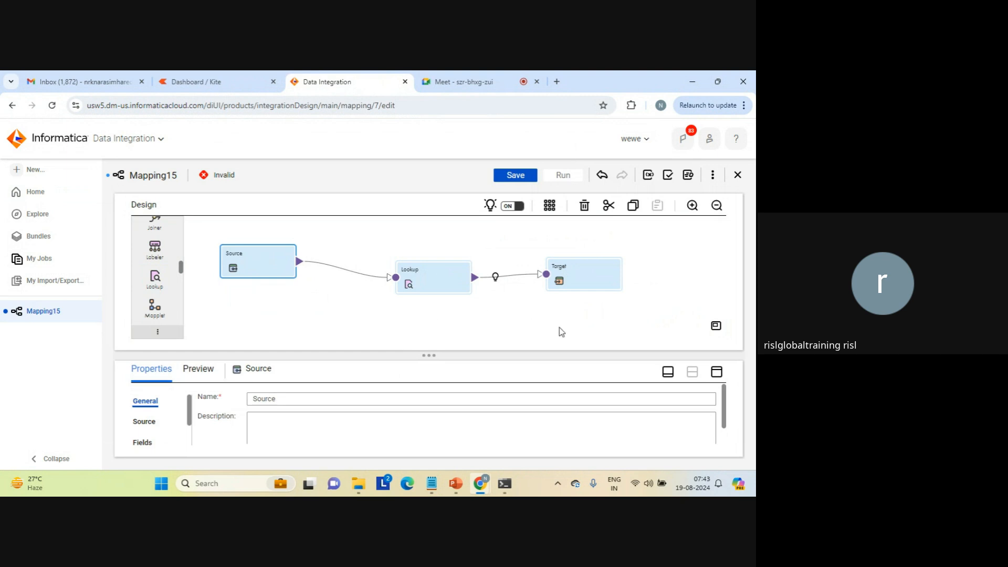
left_click(717, 372)
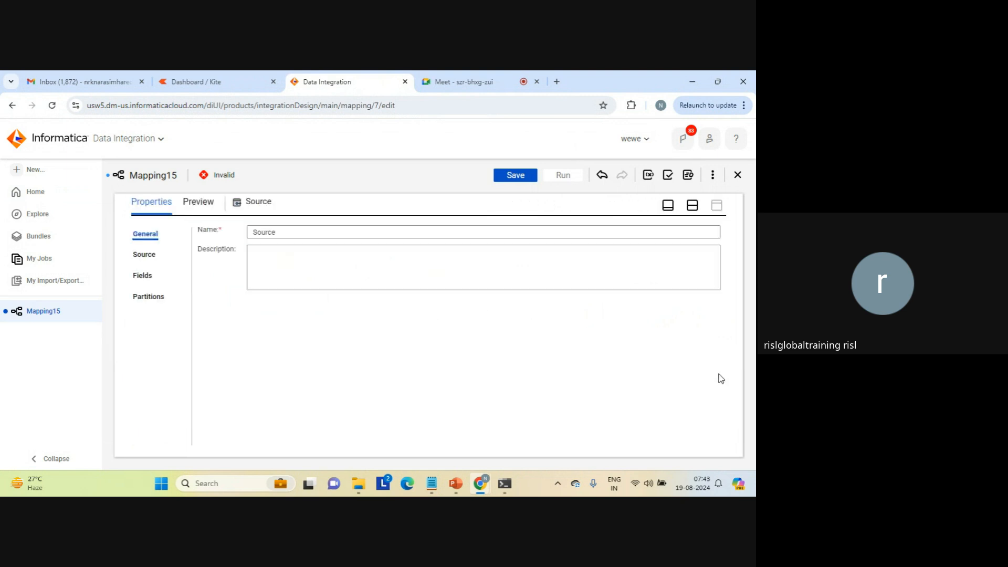
left_click(143, 254)
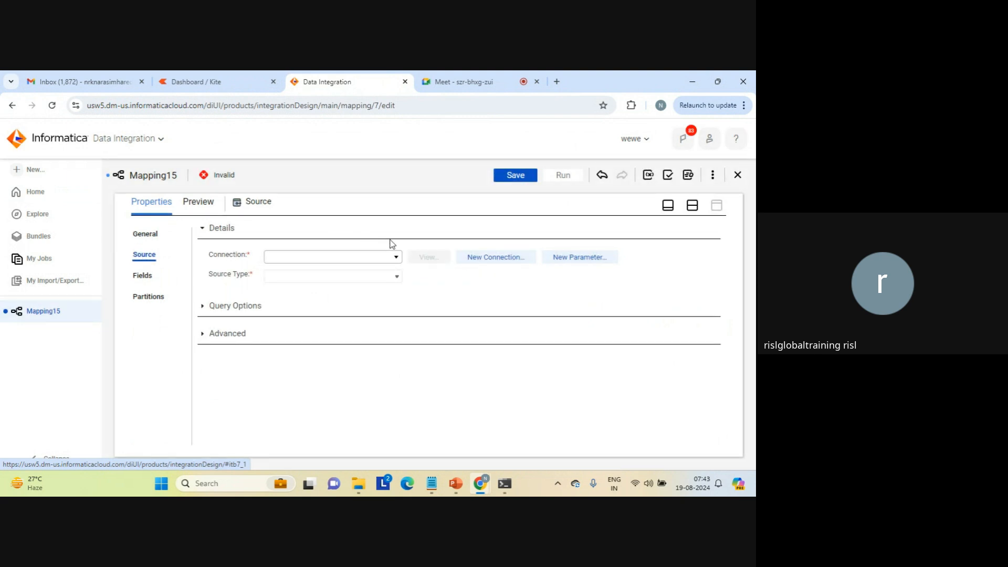
left_click(396, 258)
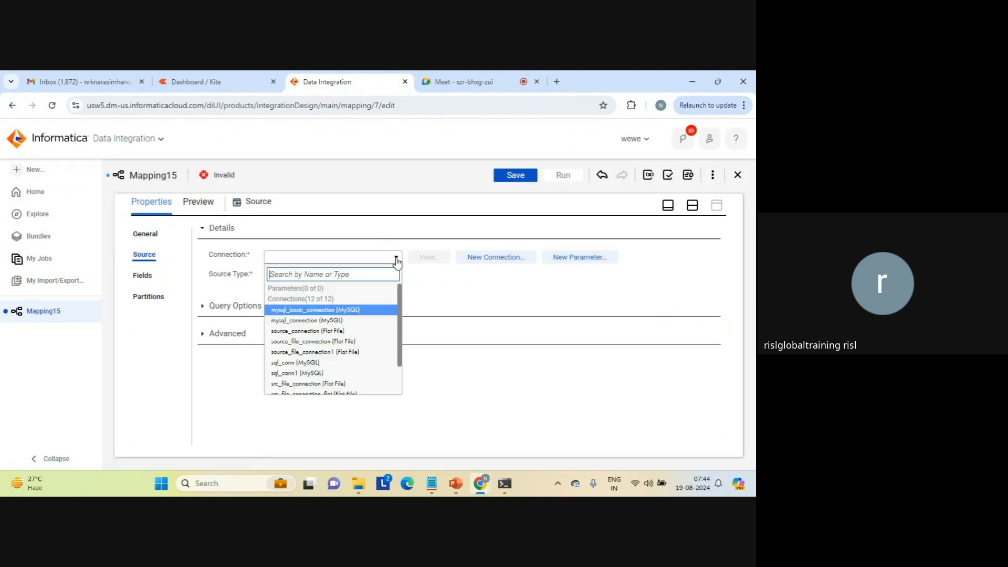
left_click(336, 353)
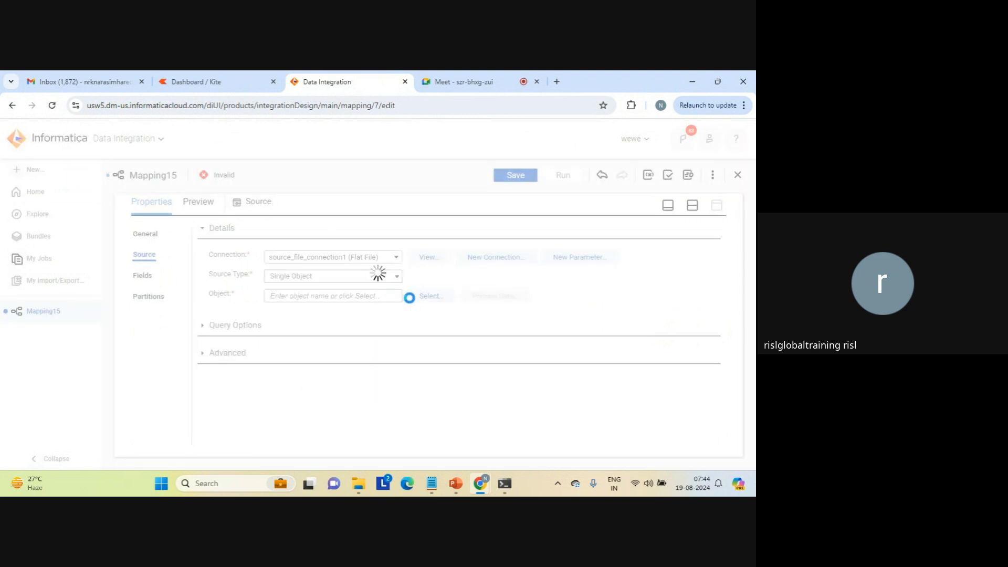
Search the source objects for "seq", choose seq_1.txt as the Source's object and check its fields settings.
left_click(428, 297)
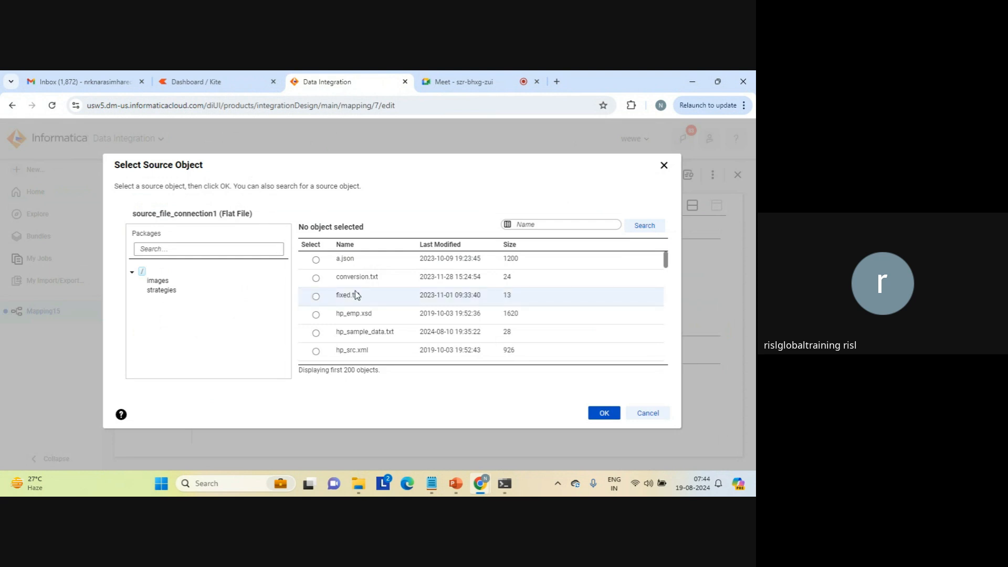
left_click(552, 226)
type("seq")
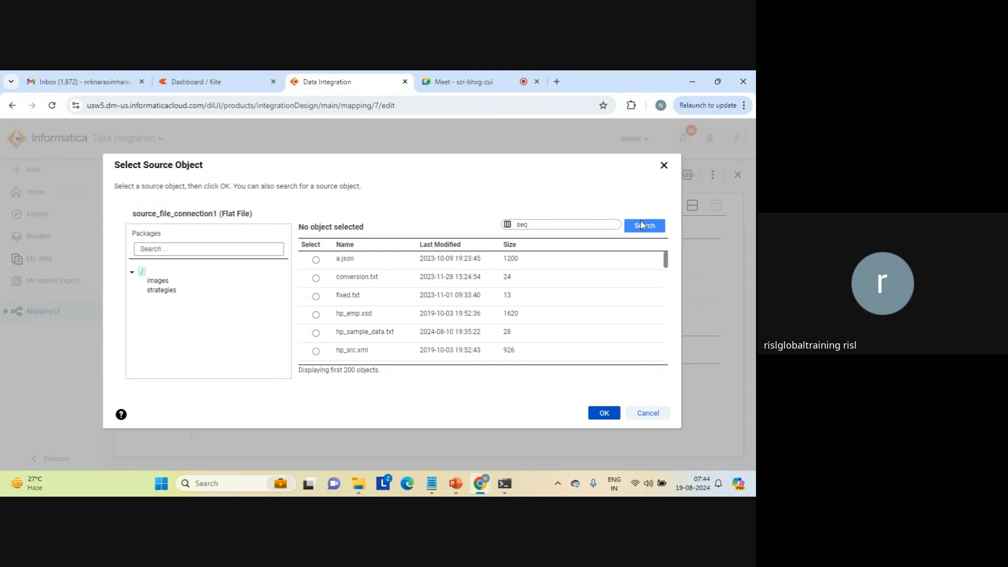
left_click(644, 225)
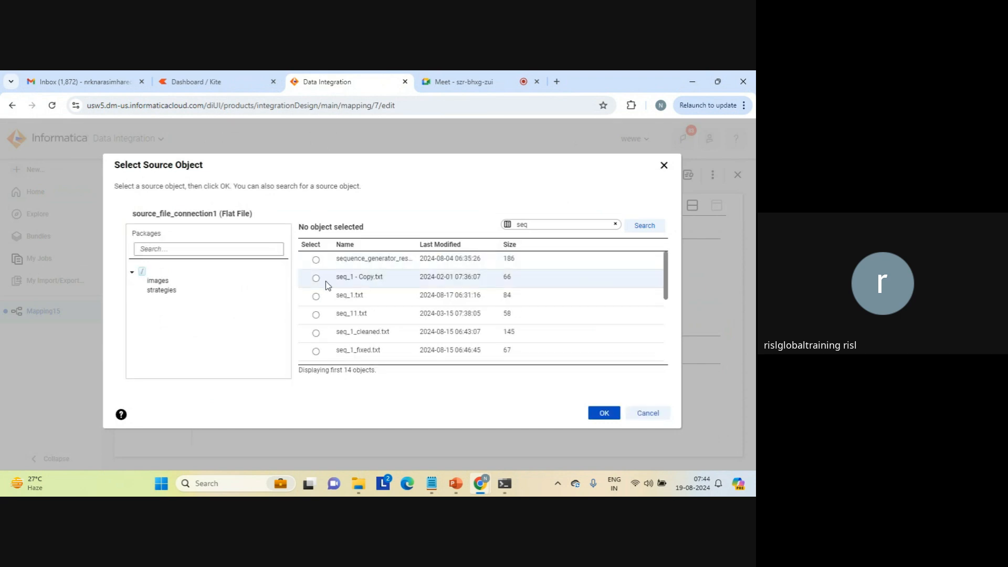
left_click(316, 296)
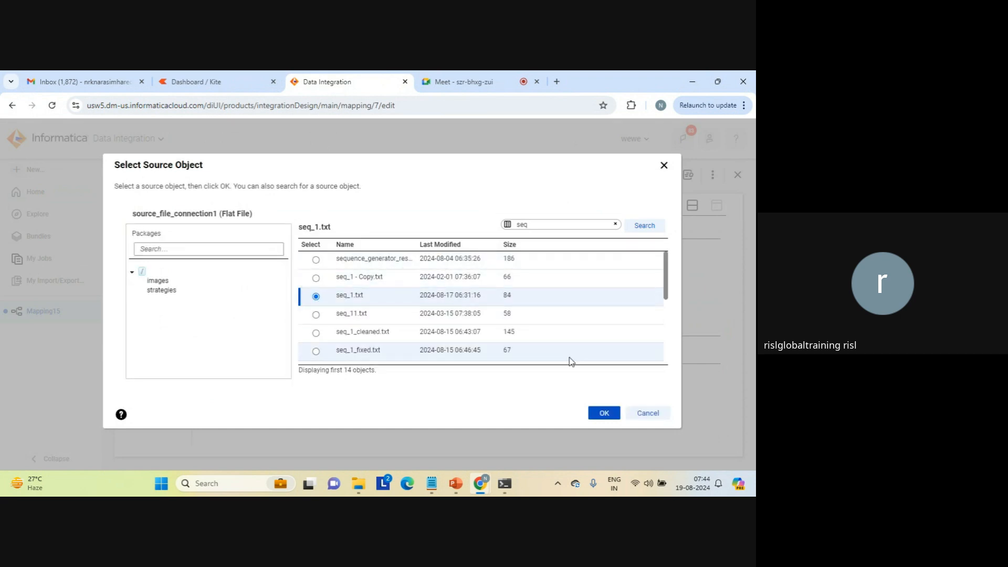
left_click(605, 413)
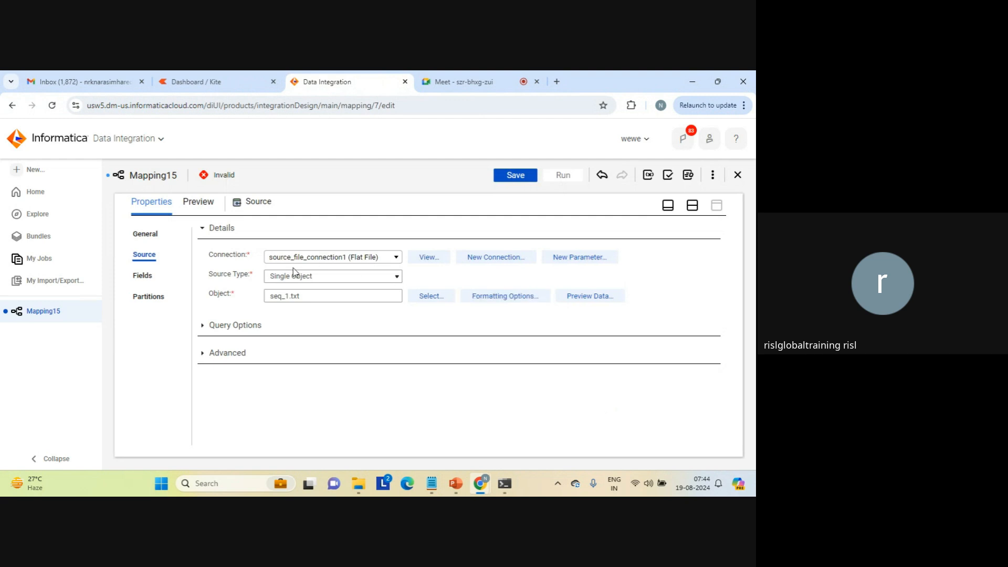
left_click(142, 275)
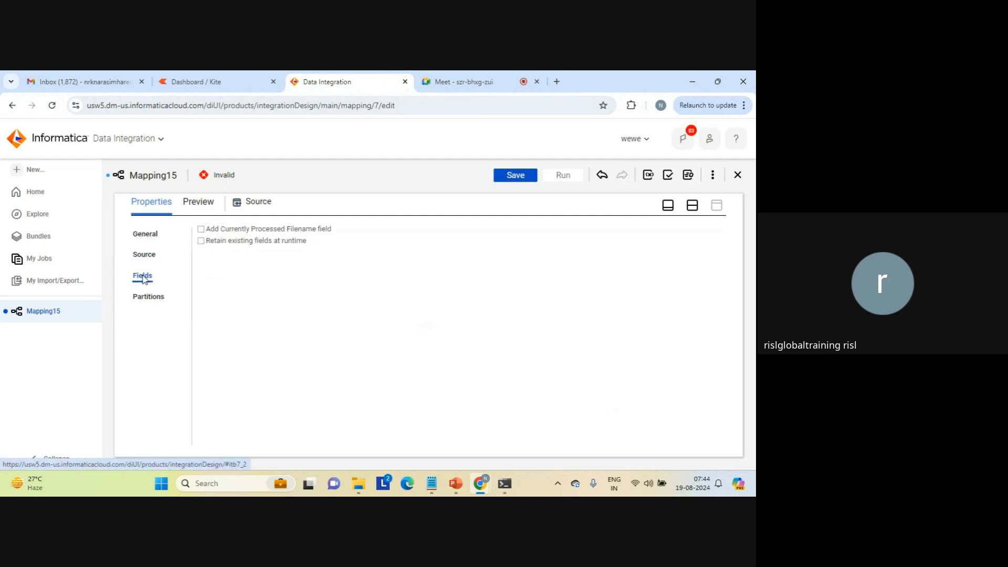
left_click(147, 259)
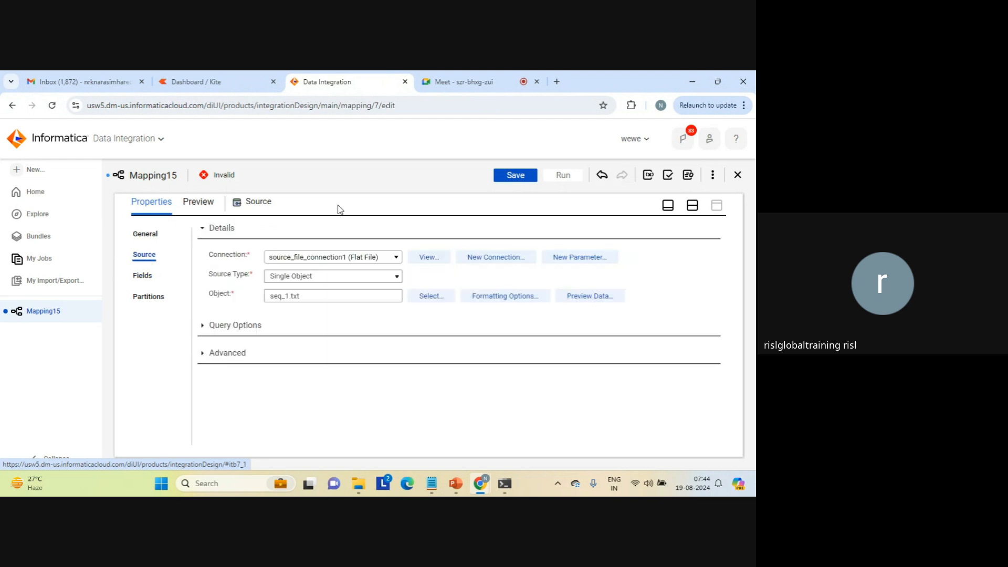
left_click(689, 209)
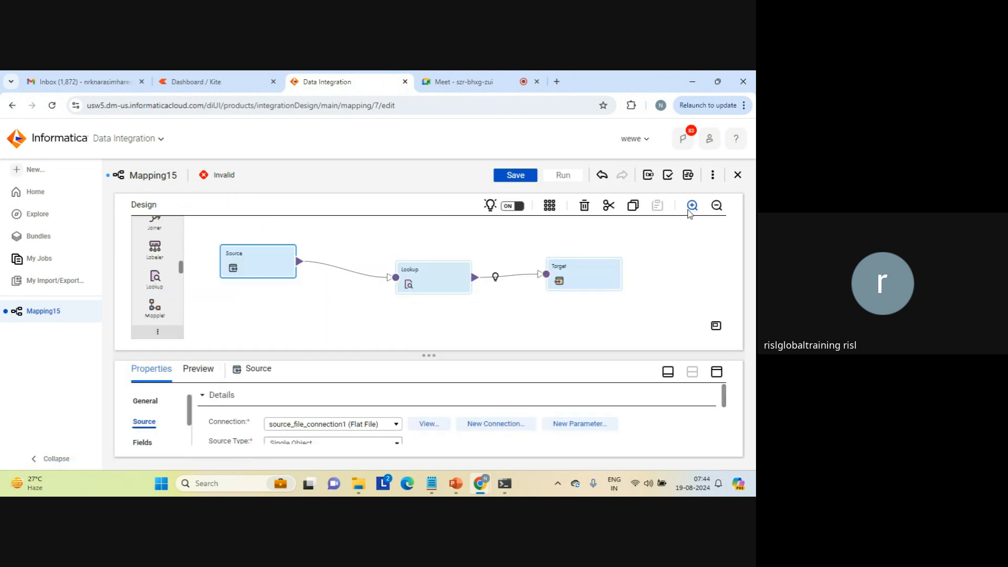
Check the Lookup transformation's incoming fields and set its lookup object connection to source_file_connection1 (Flat File).
left_click(434, 280)
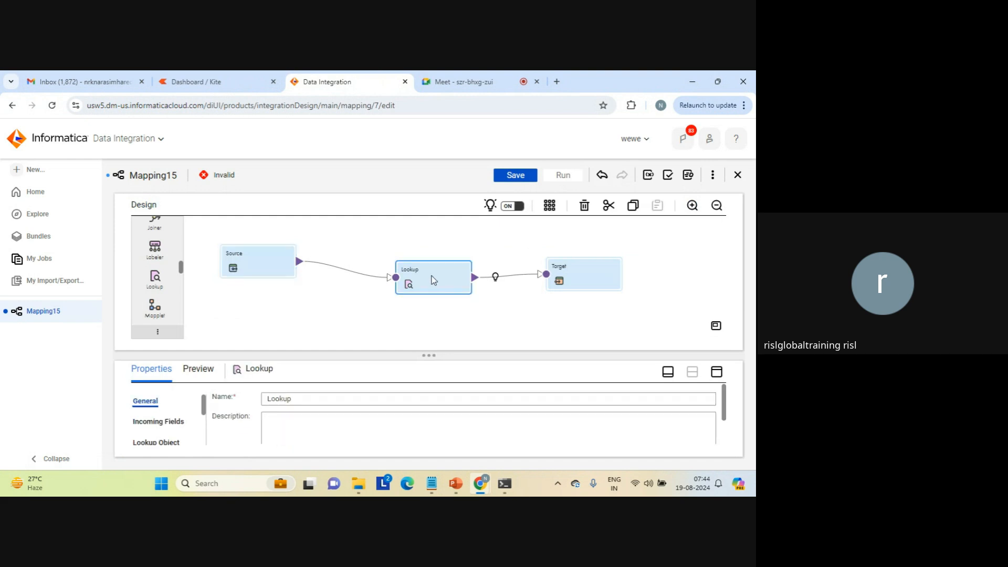
left_click(723, 375)
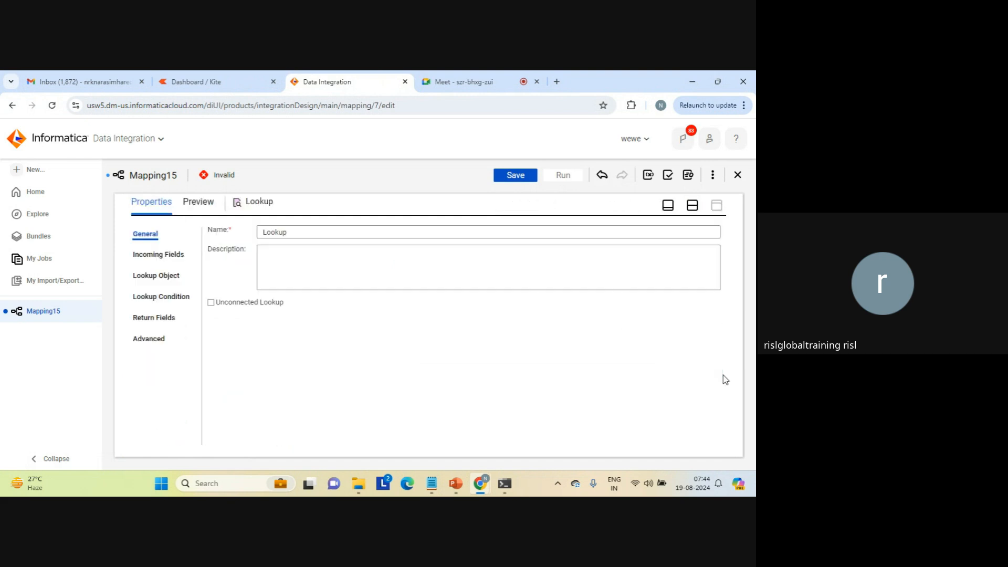
left_click(158, 256)
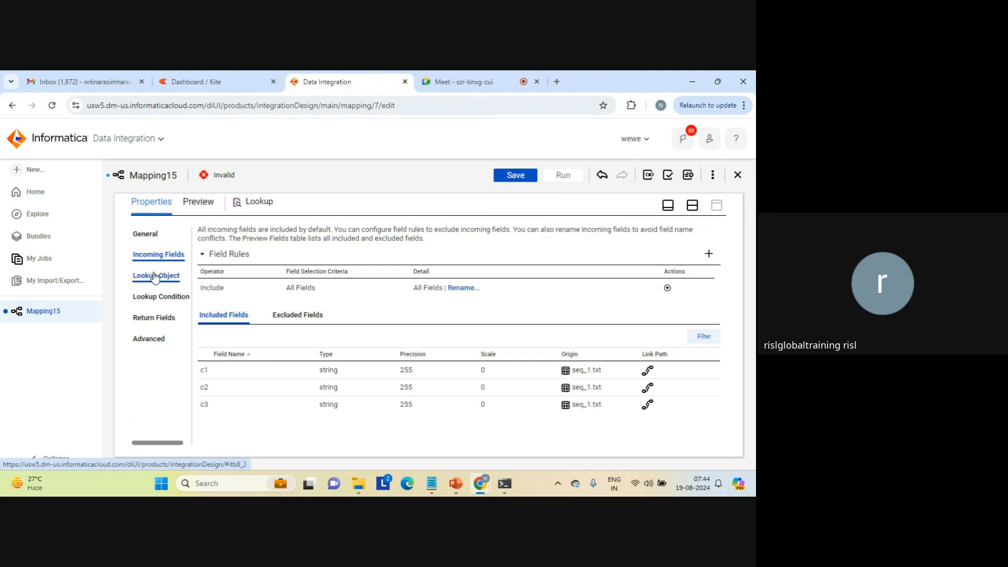
left_click(152, 273)
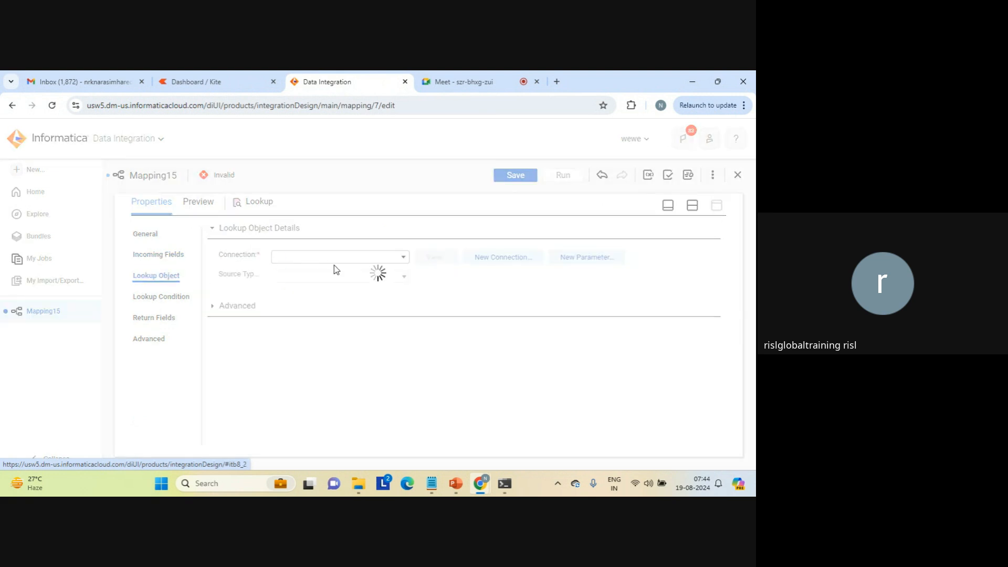
left_click(403, 261)
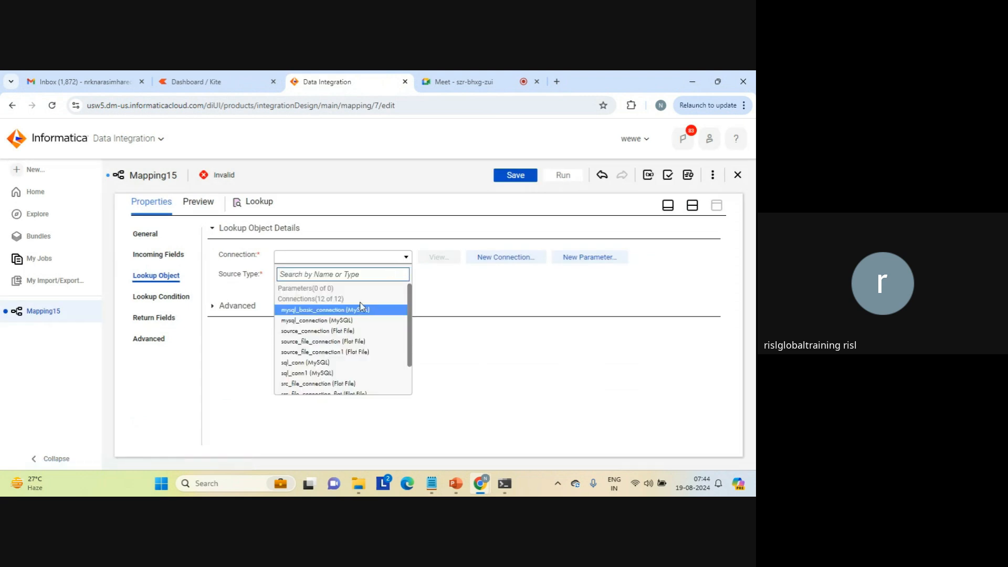
left_click(327, 353)
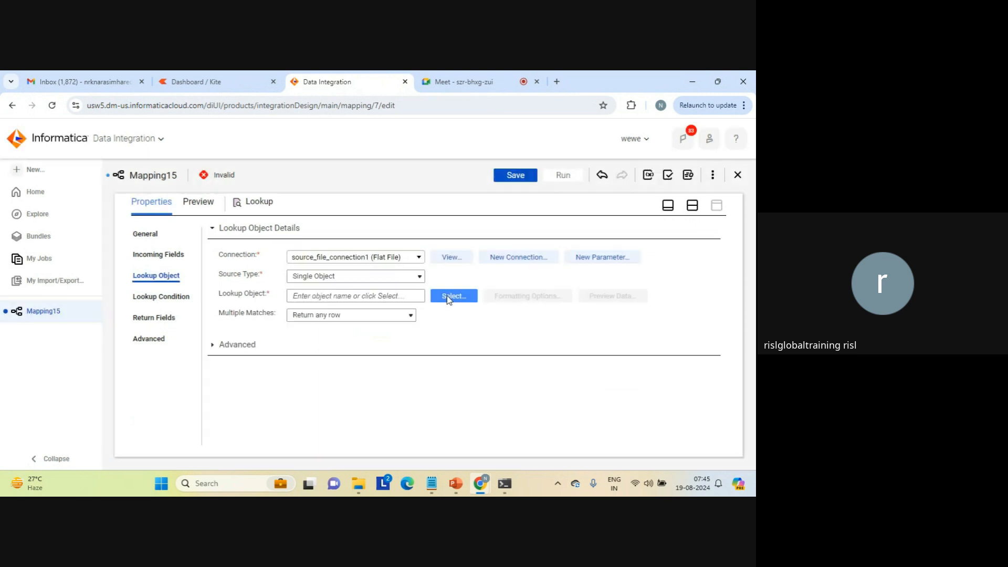
Search the connection's objects for "seq" and choose seq_2.txt as the lookup object.
left_click(447, 297)
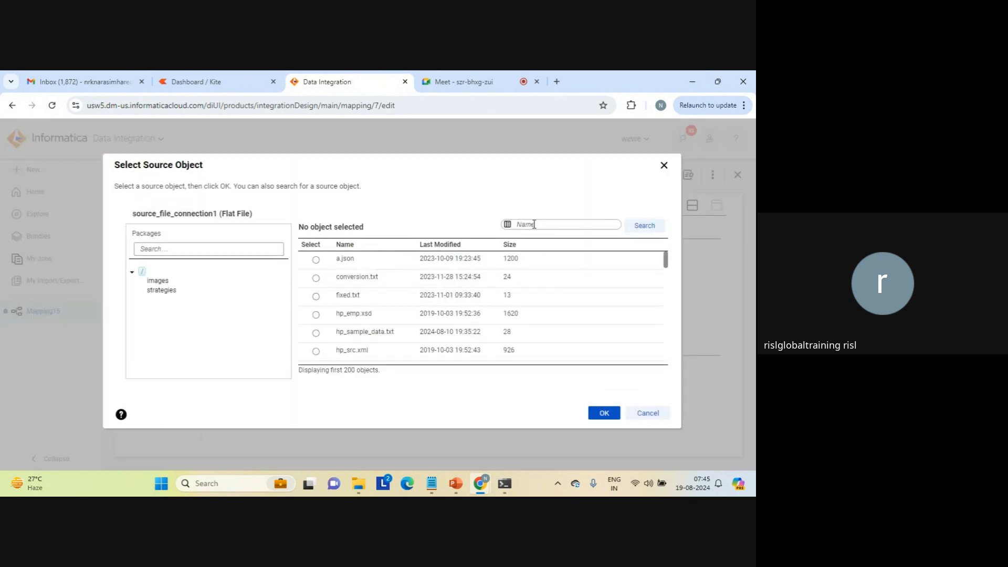
type("seq")
left_click(644, 225)
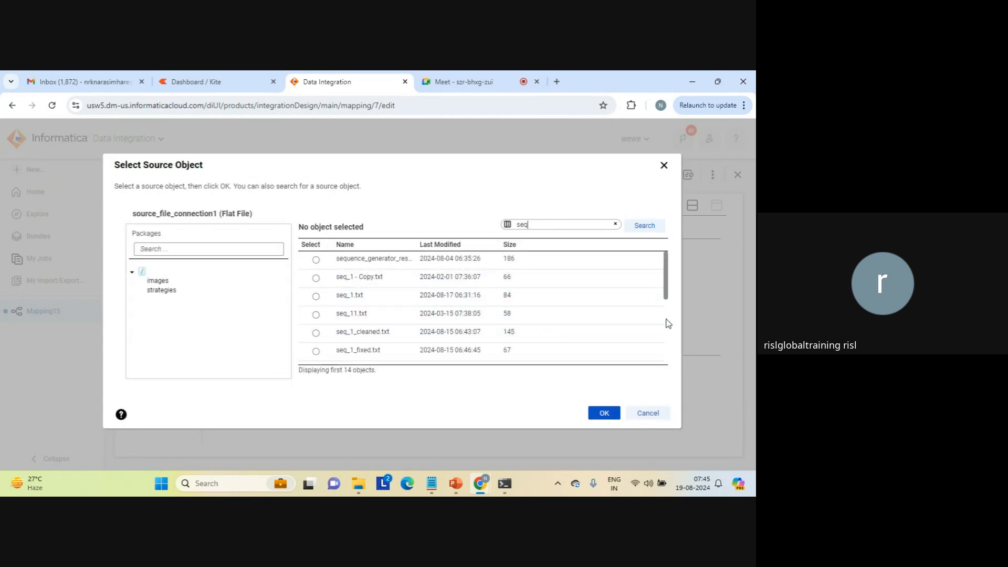
scroll(661, 320, "down", 2)
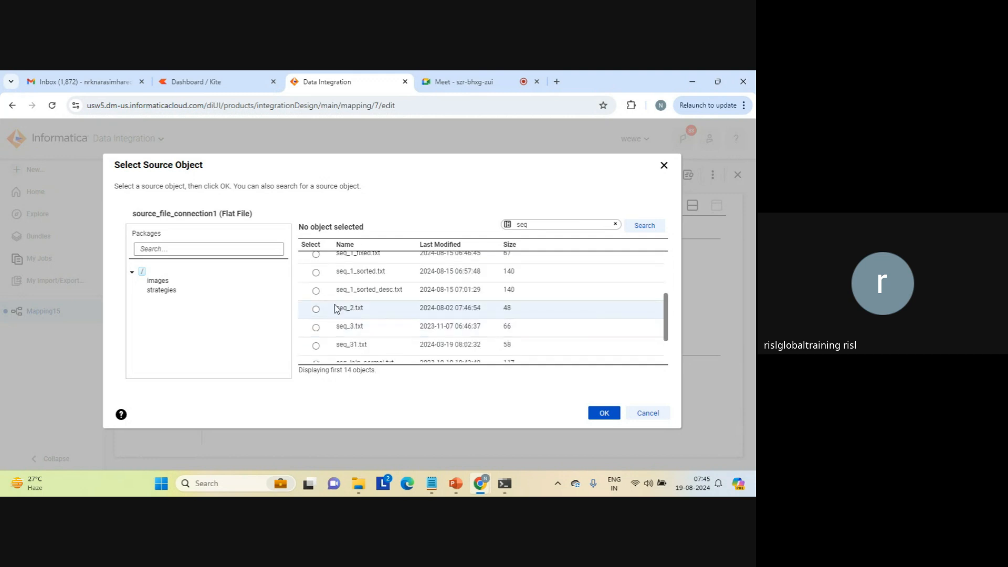
left_click(316, 309)
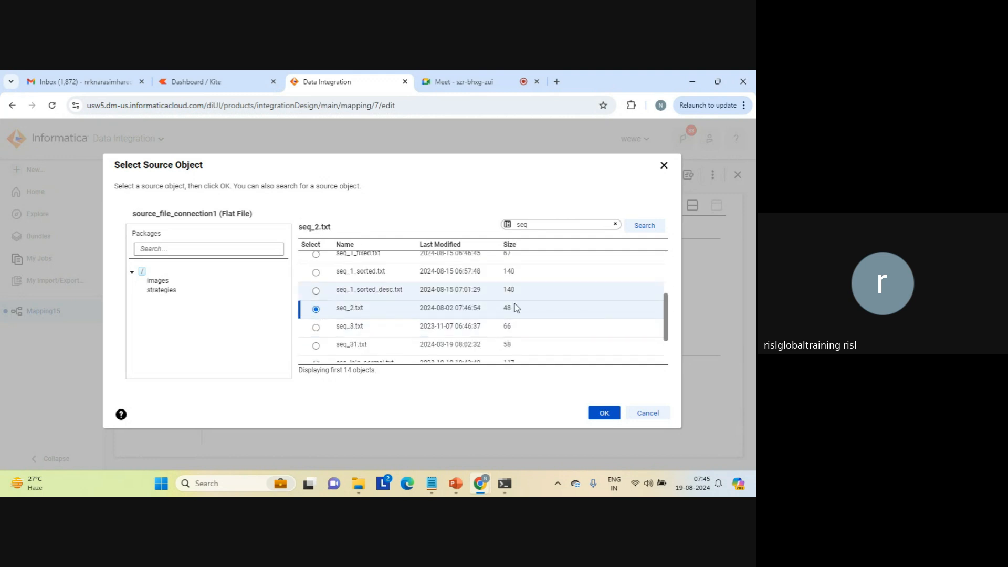
left_click(602, 413)
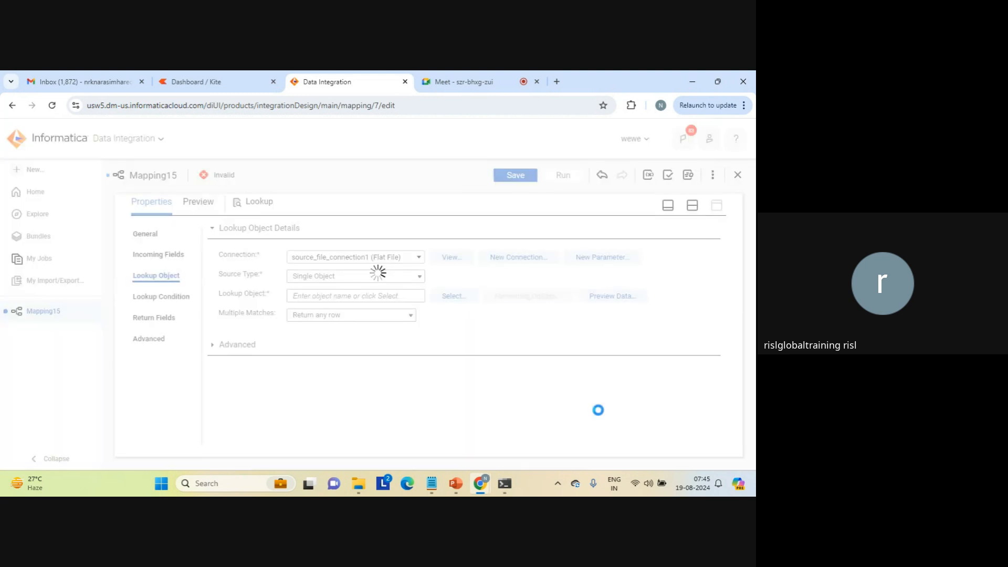
Resolve the Lookup's field name conflicts by bulk renaming the fields from Source with the prefix s1_.
left_click(168, 297)
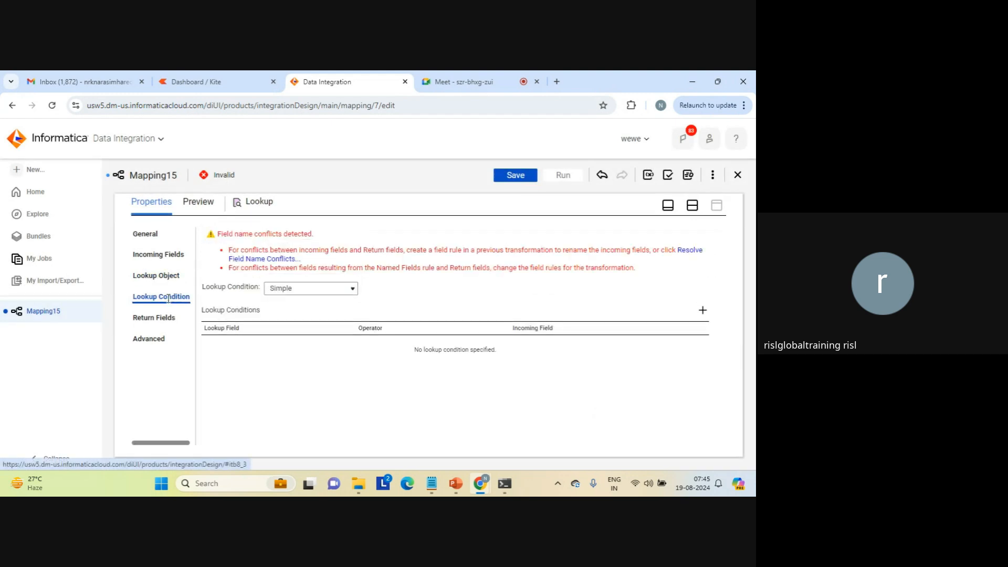
left_click(286, 260)
left_click(382, 283)
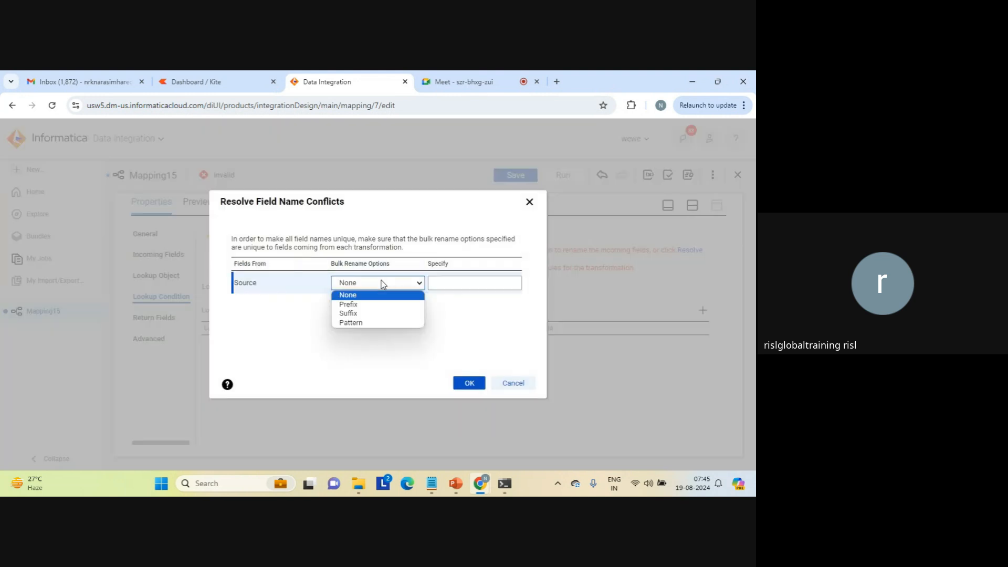
left_click(373, 301)
left_click(444, 282)
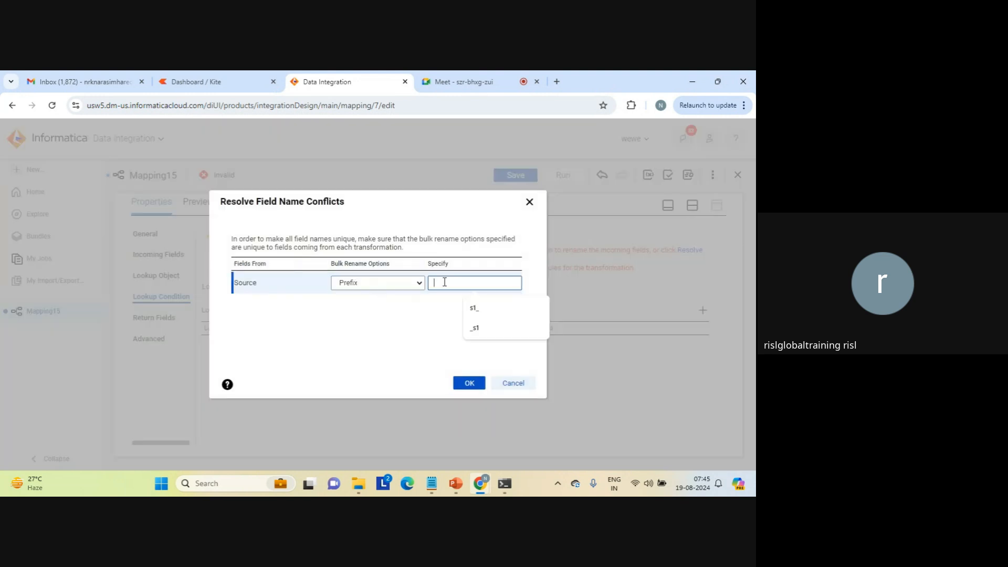
left_click(467, 301)
left_click(467, 387)
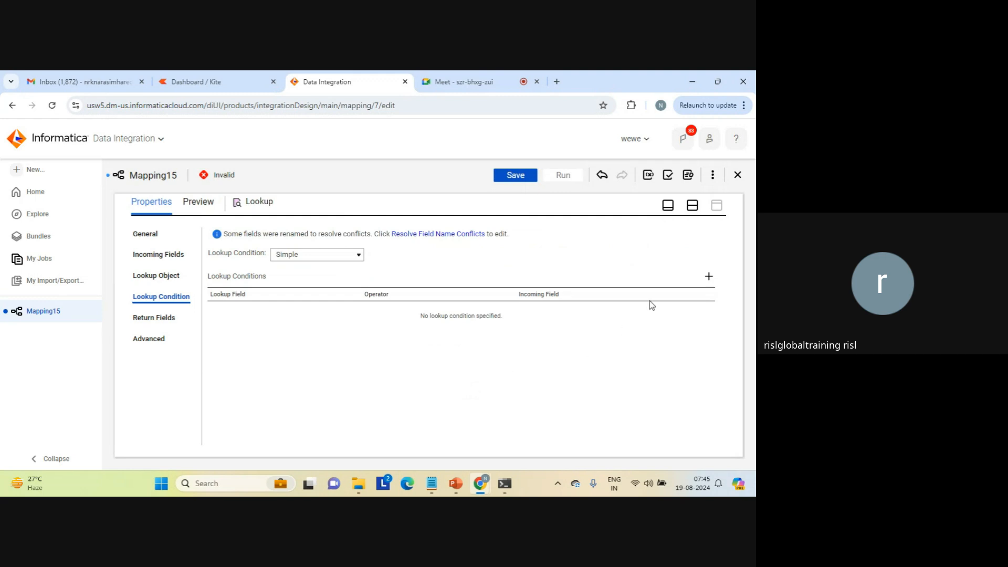
Add a simple lookup condition matching lookup field c1 = incoming field s1_c1, and review the Lookup's return fields.
left_click(709, 277)
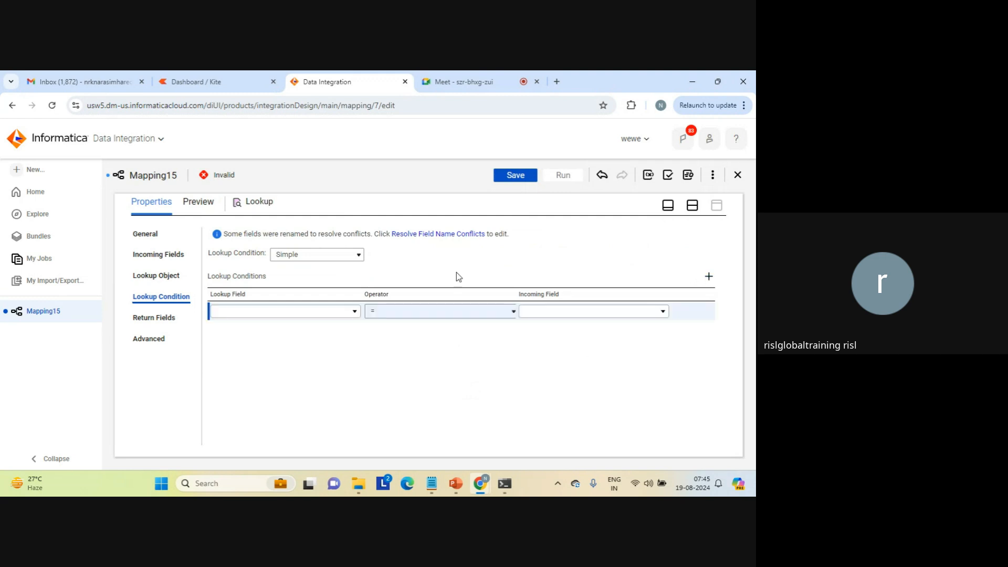
left_click(354, 312)
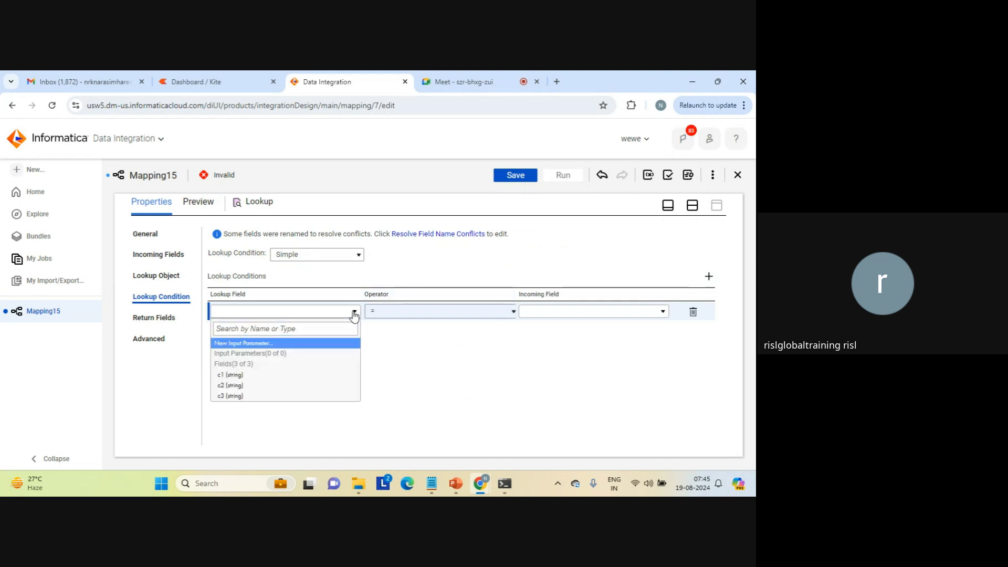
left_click(254, 377)
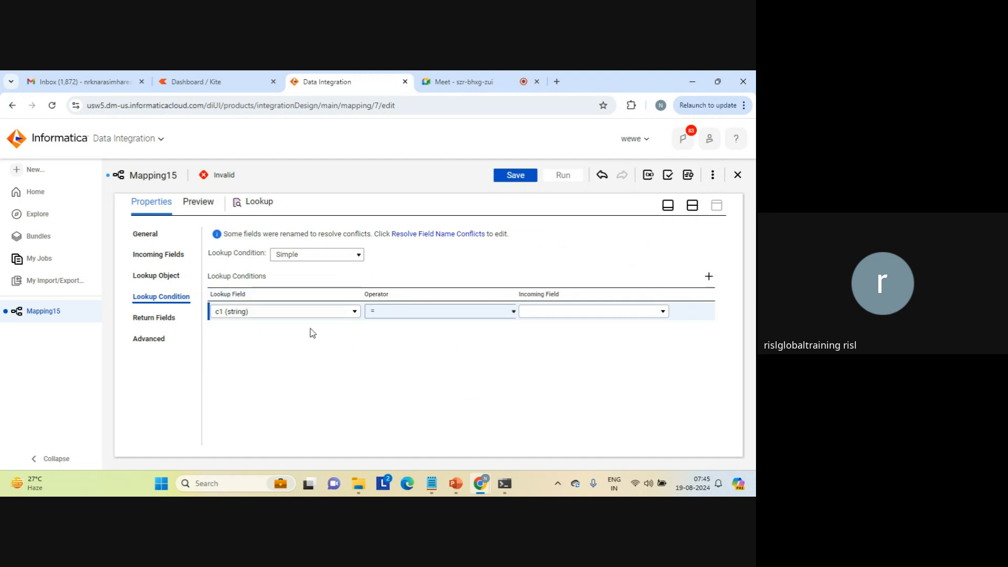
left_click(583, 311)
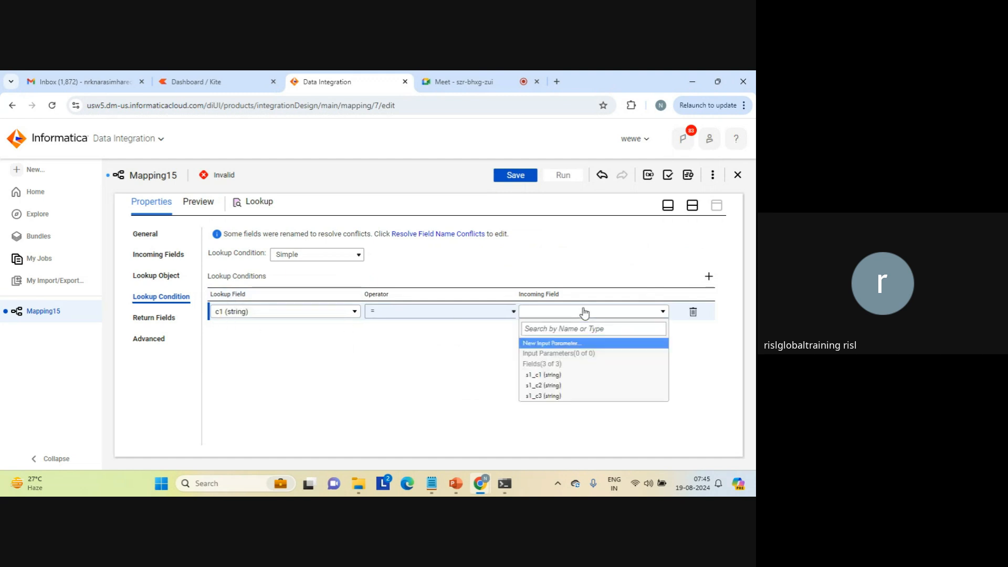
left_click(550, 374)
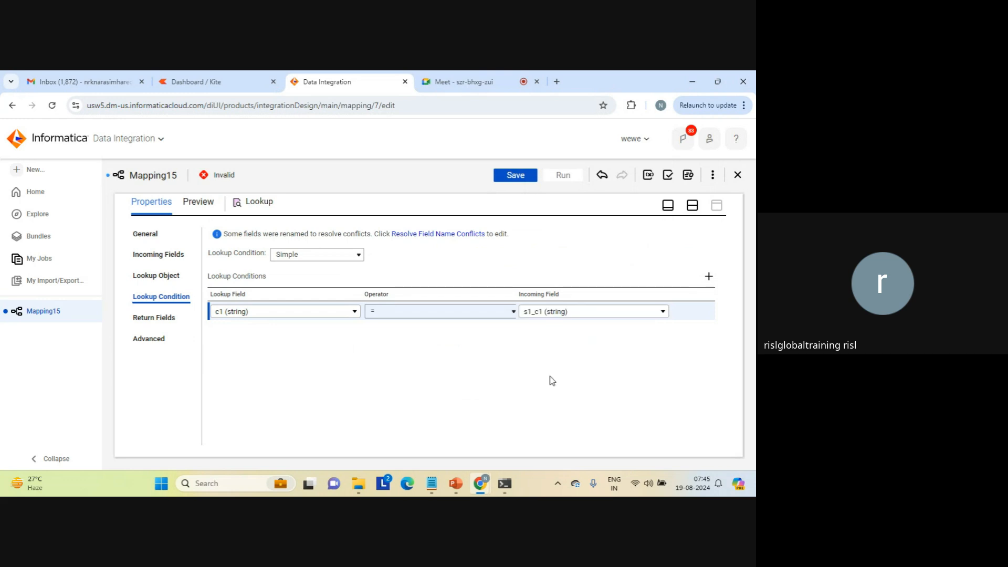
left_click(502, 313)
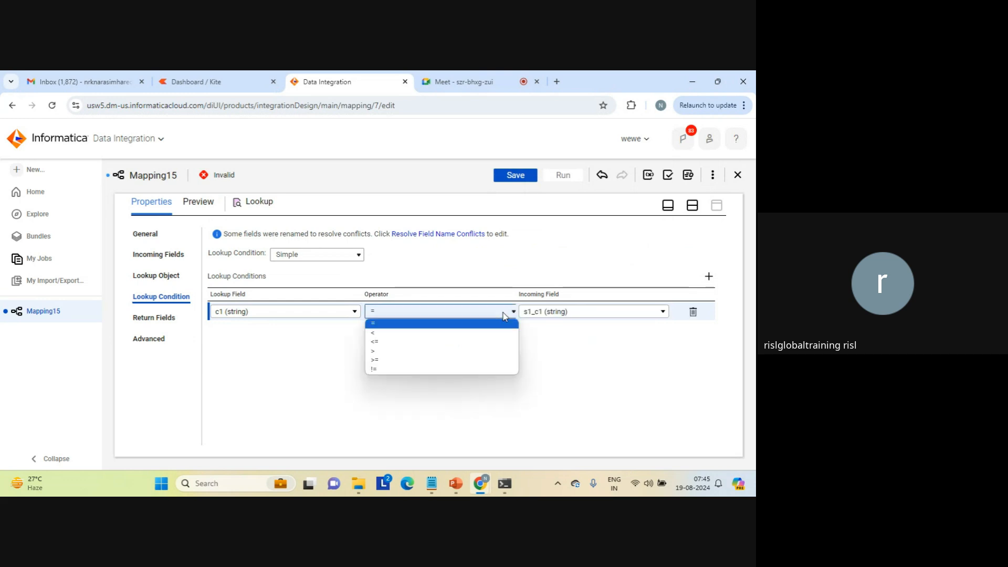
left_click(379, 324)
left_click(373, 345)
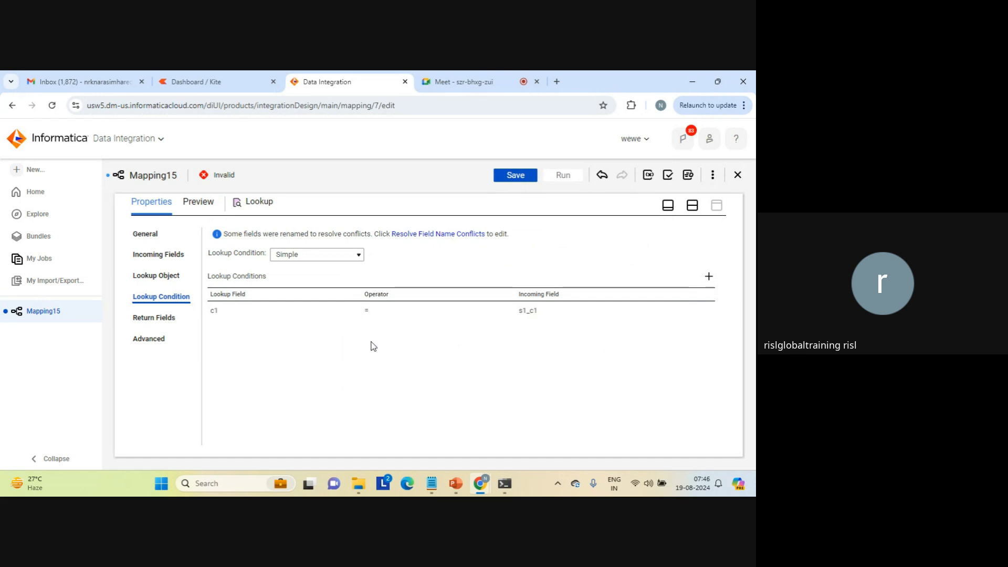
left_click(157, 317)
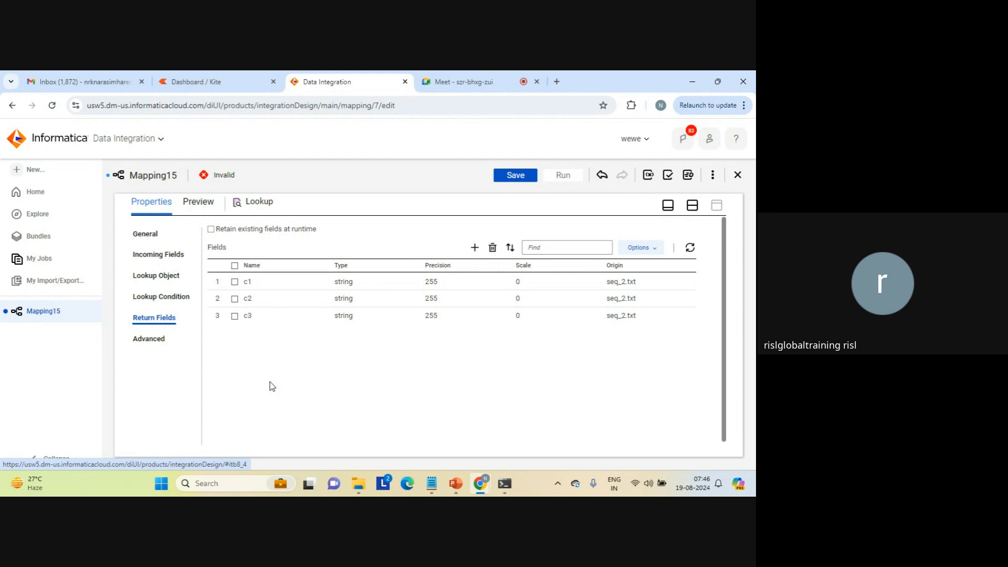
left_click(692, 206)
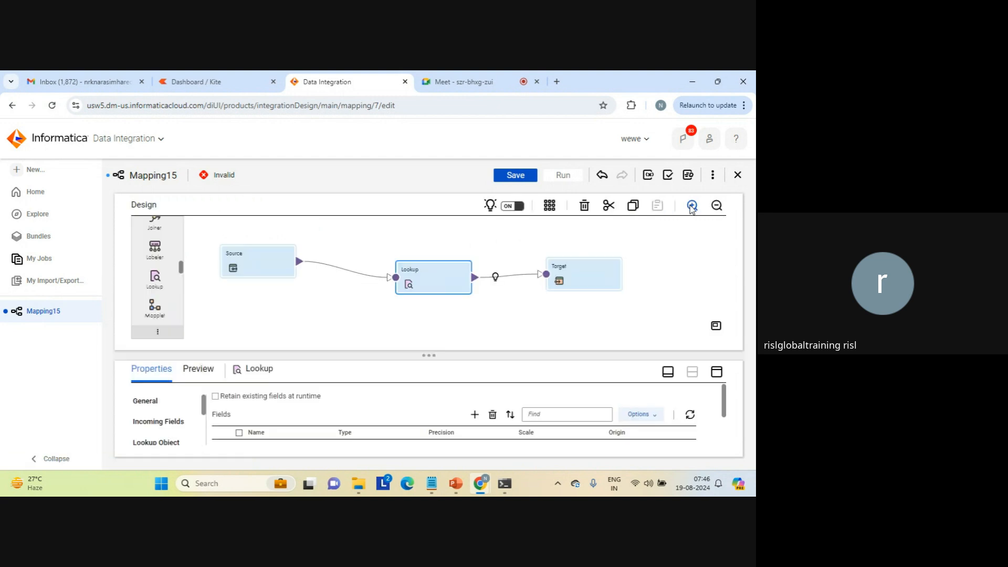
Set the Target transformation's connection to target_file_connection1 (Flat File).
left_click(572, 269)
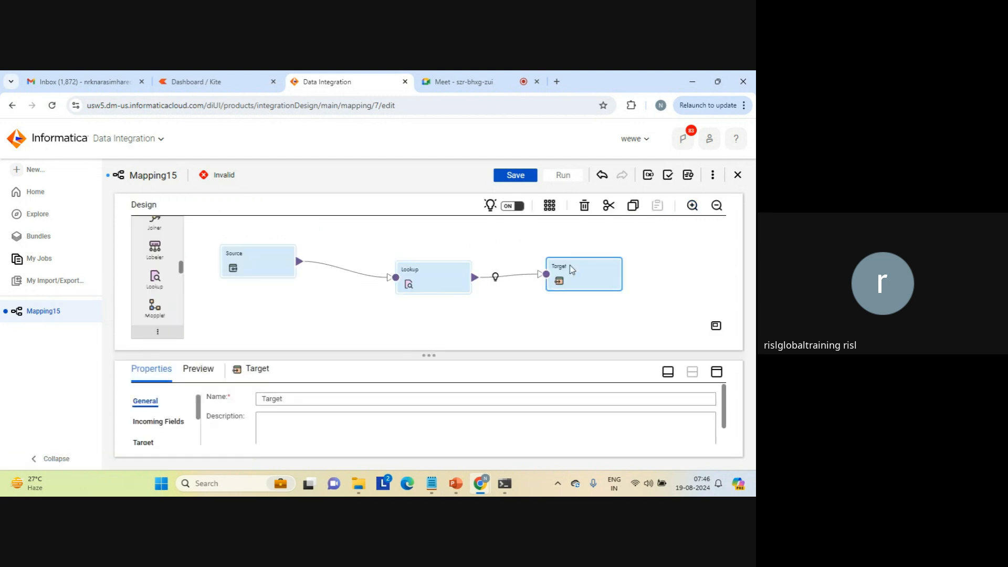
left_click(715, 373)
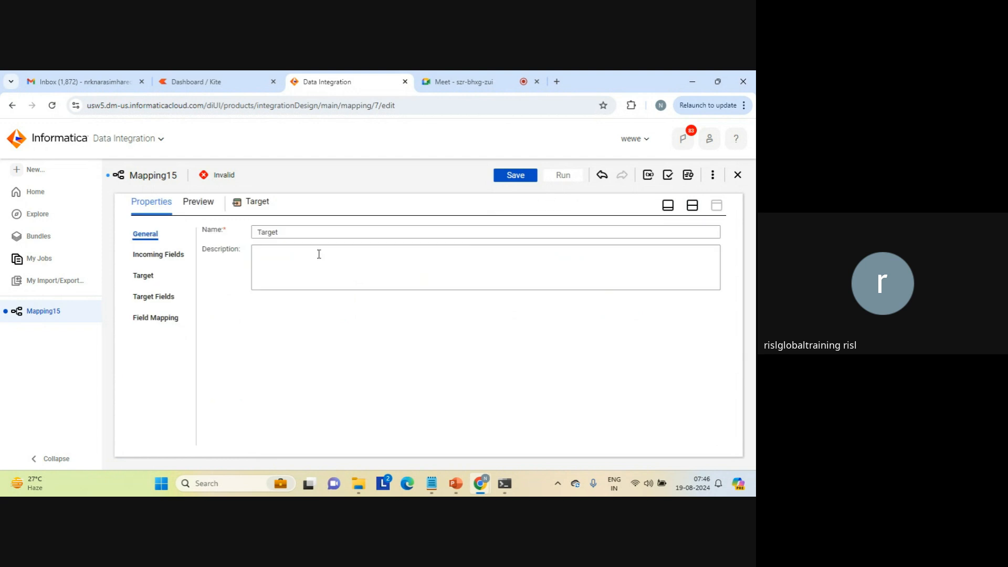
left_click(143, 273)
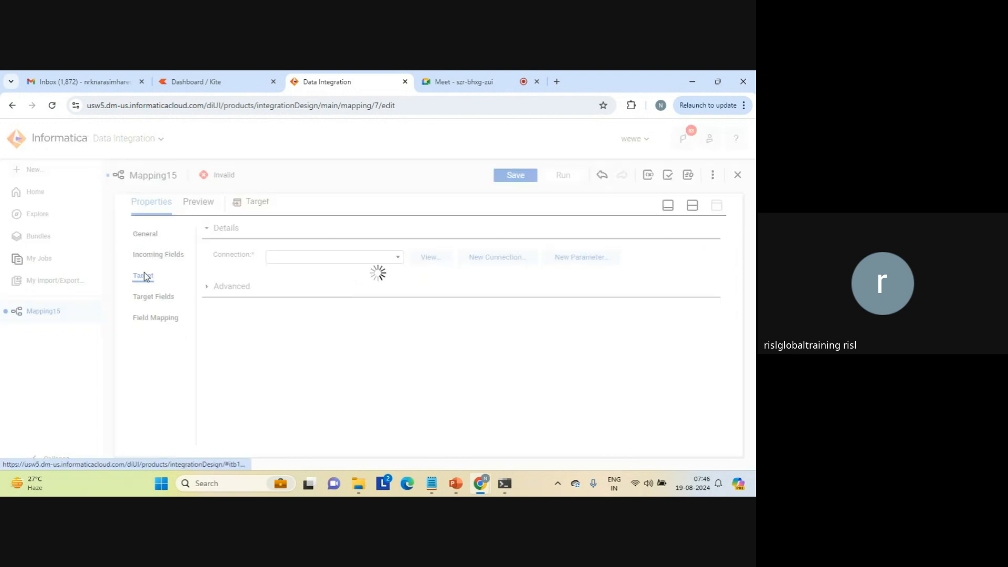
left_click(398, 257)
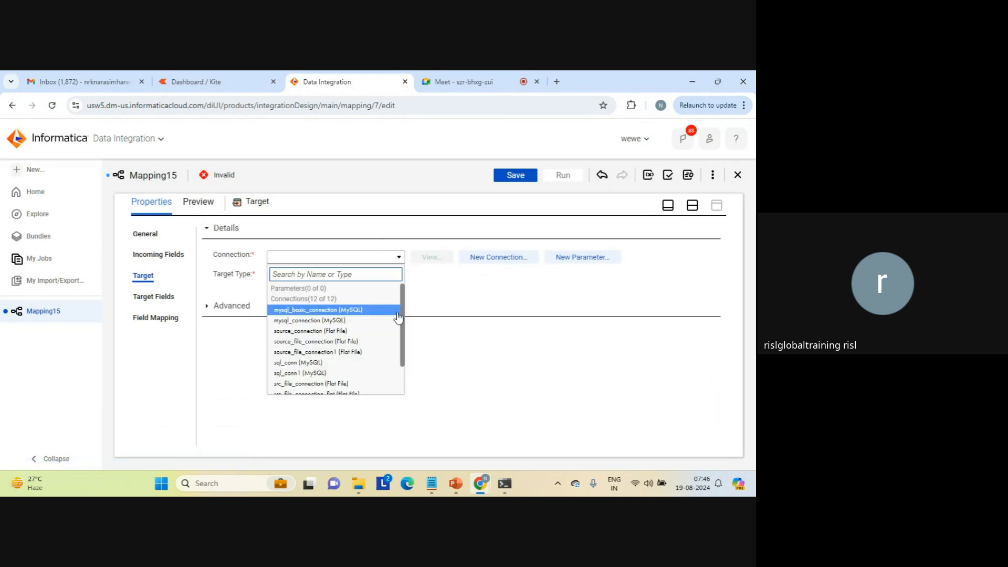
scroll(404, 380, "down", 3)
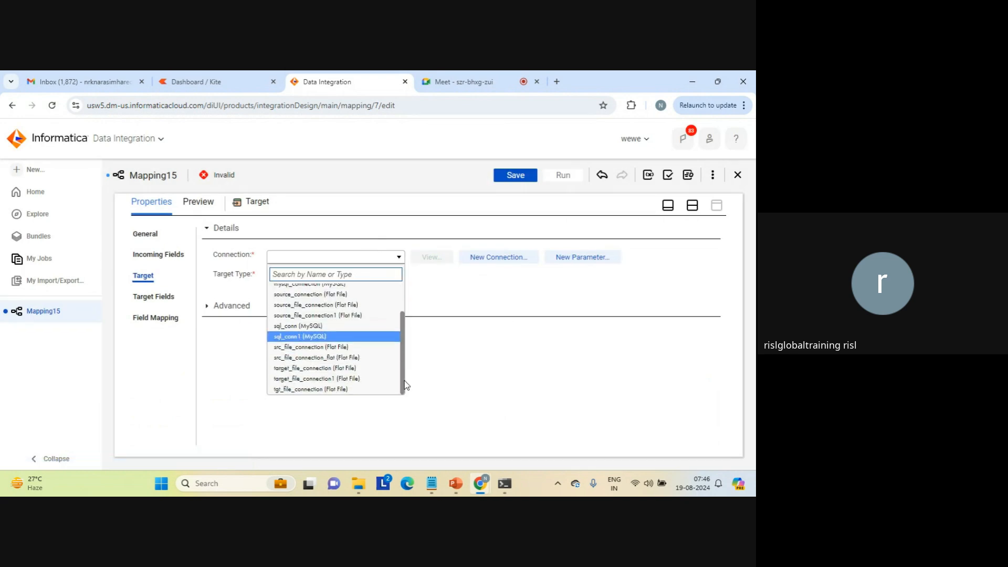
left_click(348, 378)
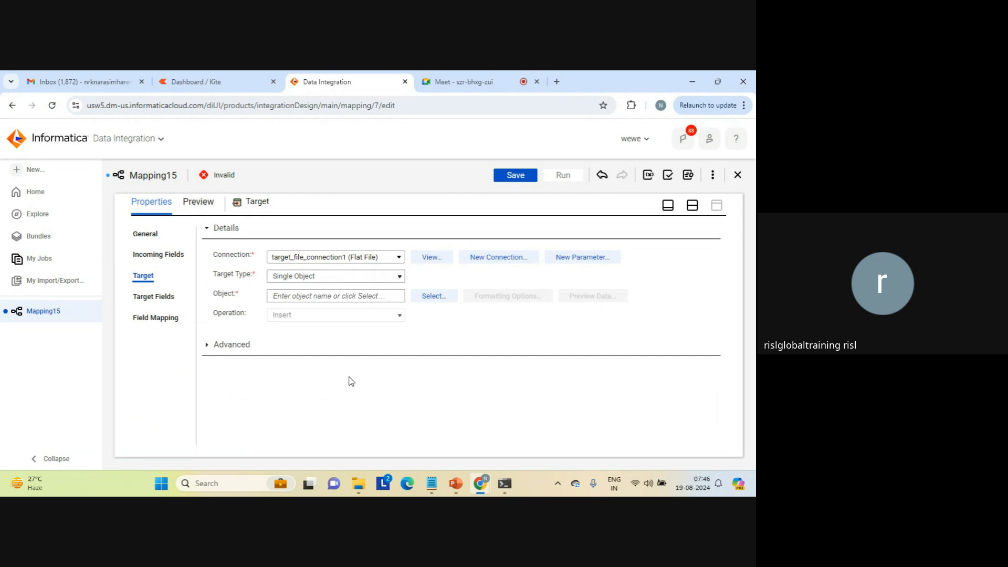
Set the Target object to be created new at runtime with static file name lookup_connected_c1.txt, and show the mapping's general properties.
left_click(428, 295)
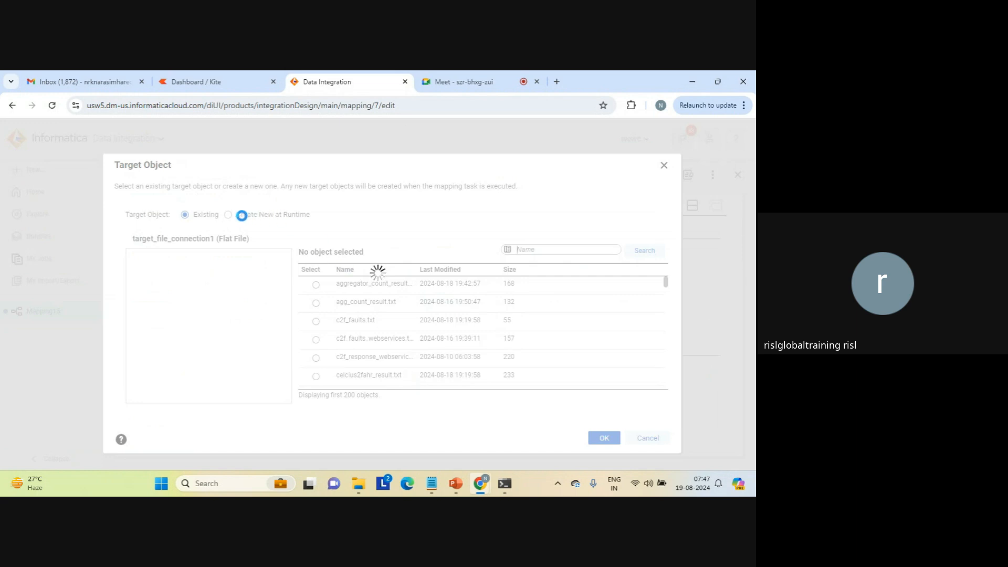
left_click(233, 223)
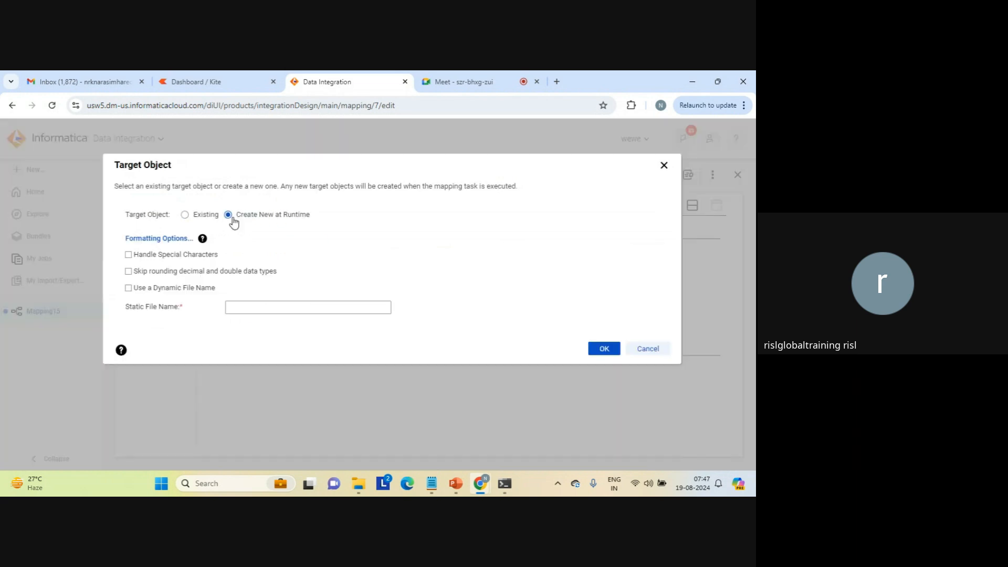
left_click(256, 306)
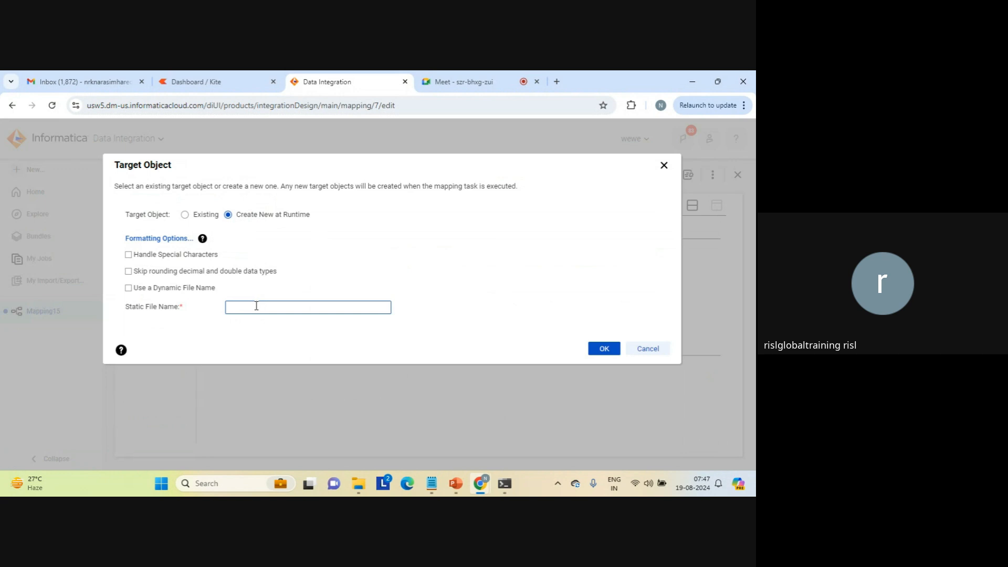
type("lookup_conncted_c1.txt")
left_click(273, 307)
type("e")
left_click(602, 348)
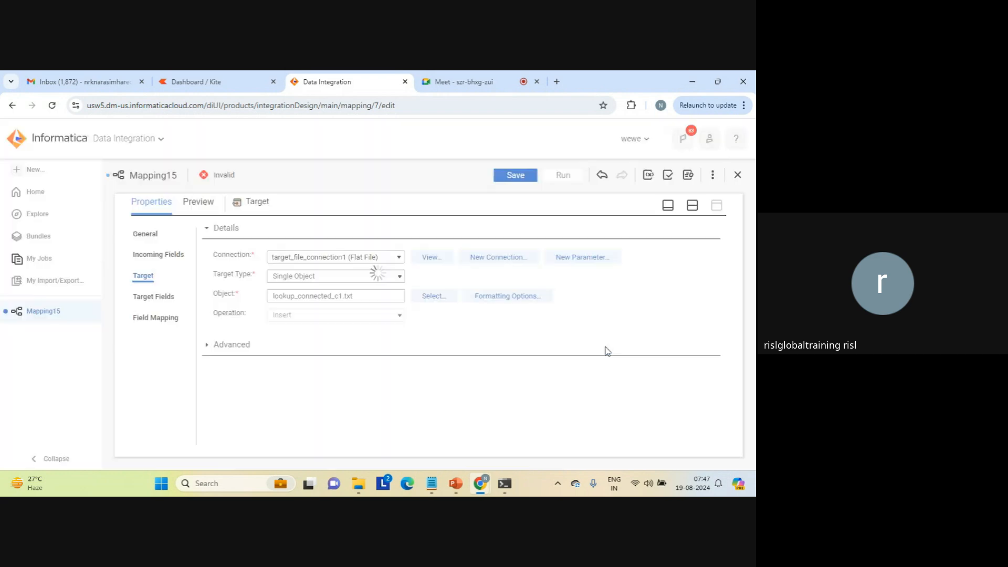
left_click(691, 205)
left_click(343, 321)
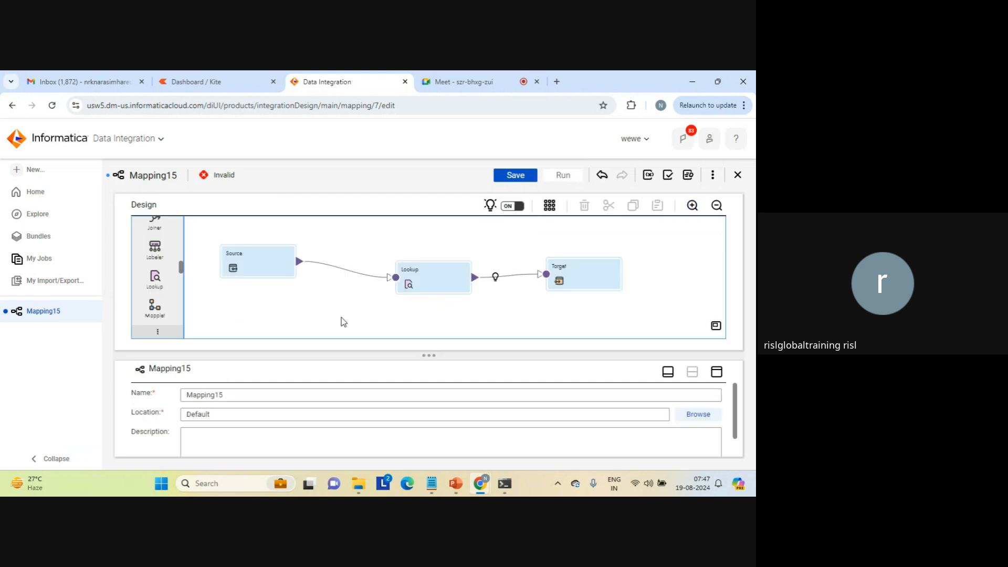
Rename the mapping as Mapping_lookup_connected_c1_get_c2 and save it.
left_click(245, 398)
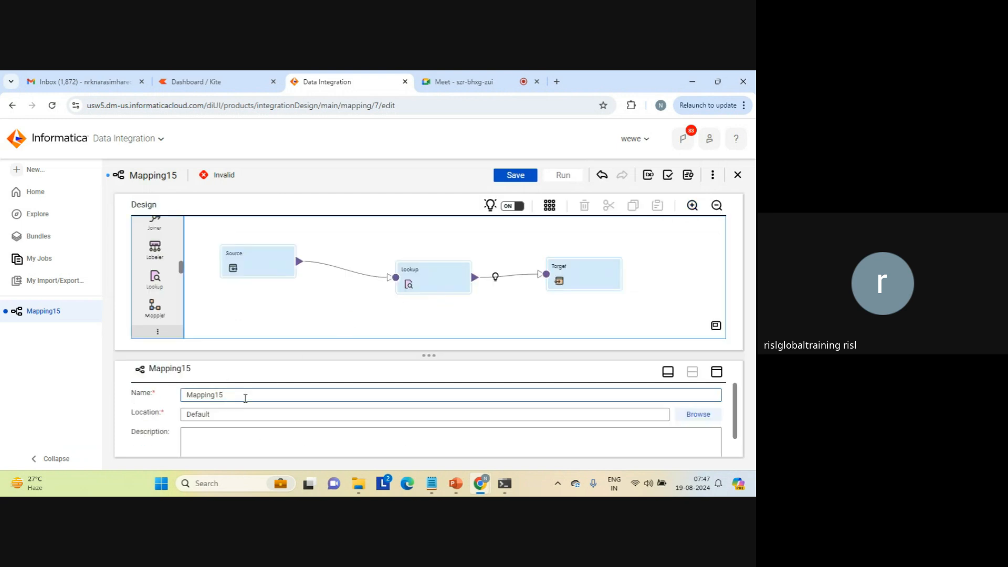
key("BackSpace")
key("BackSpace")
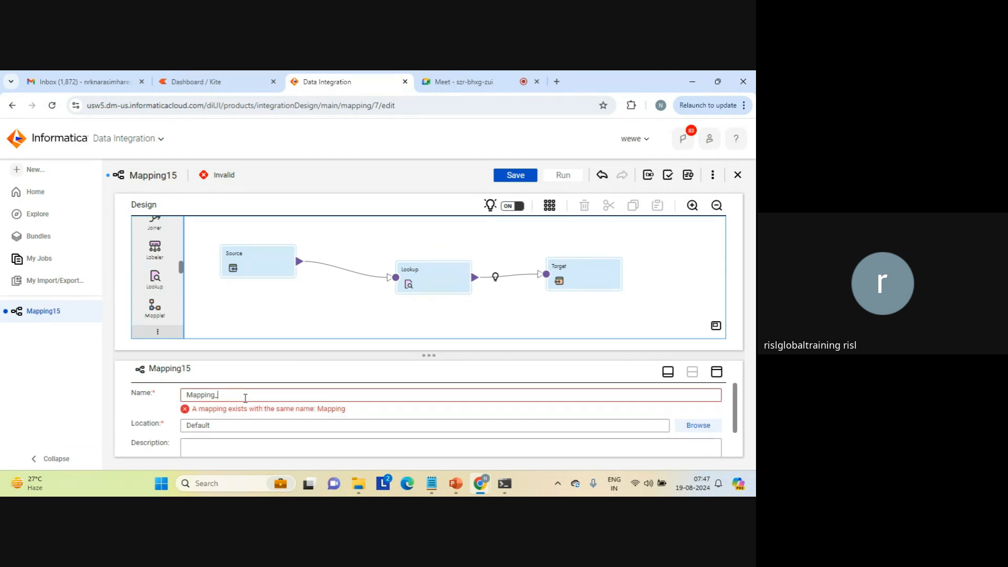
type("_look")
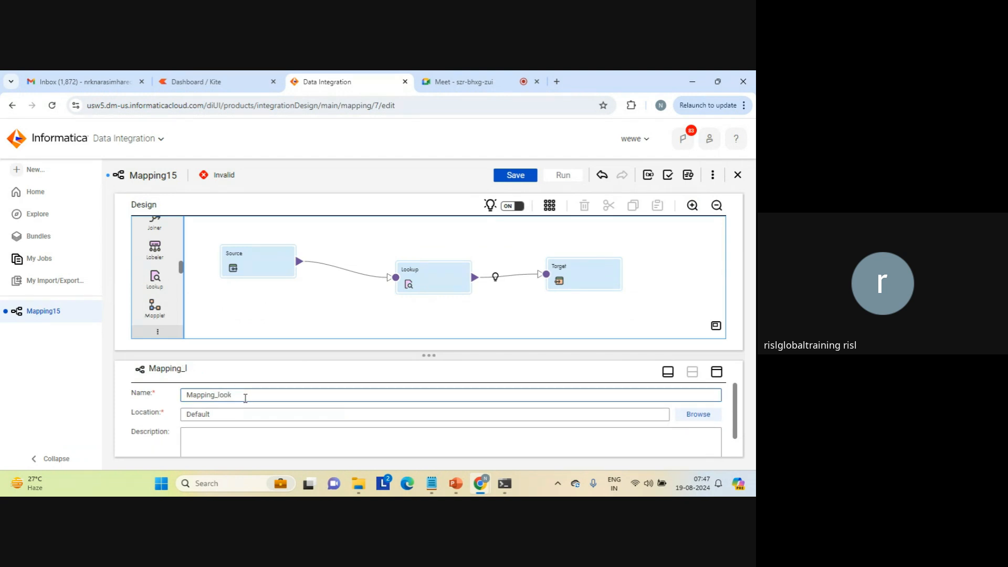
type("y")
type("up_")
type("conn")
type("ected_c")
type("1")
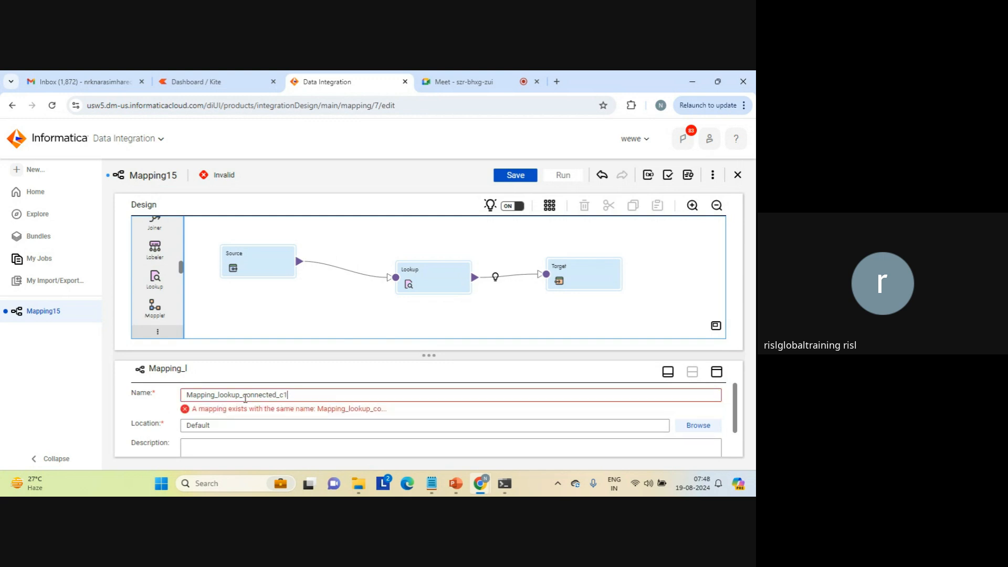
type("_get_c2")
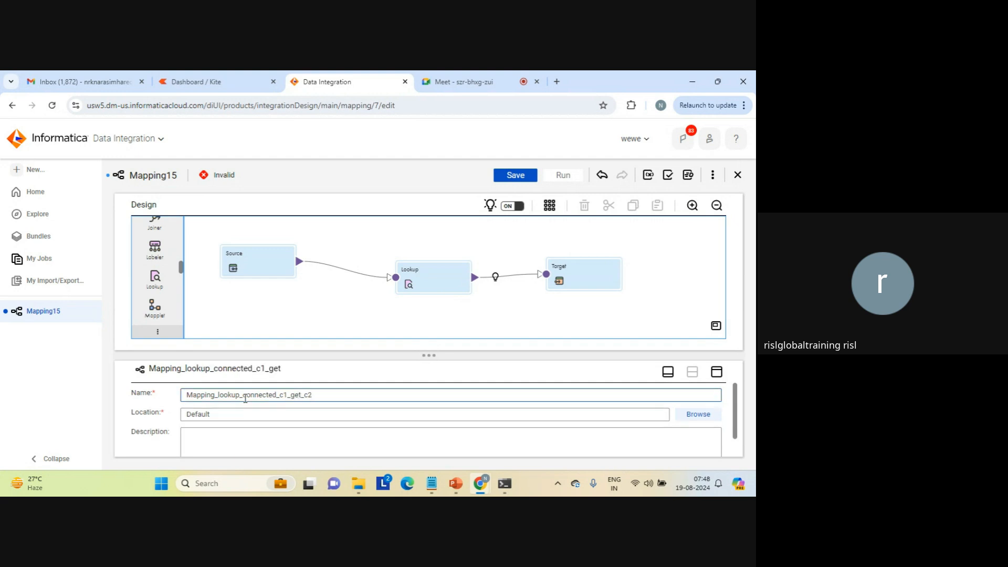
left_click(514, 176)
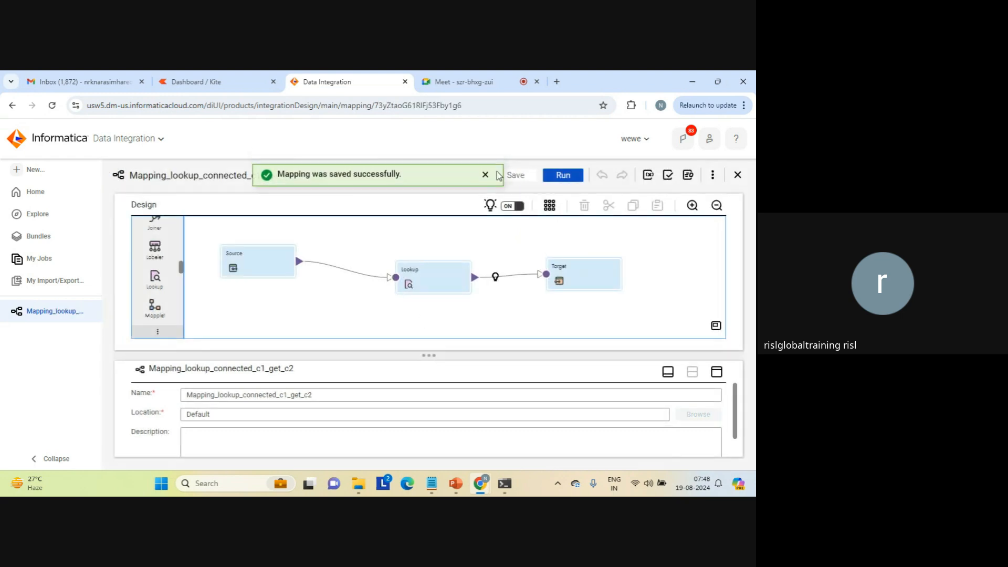
left_click(485, 175)
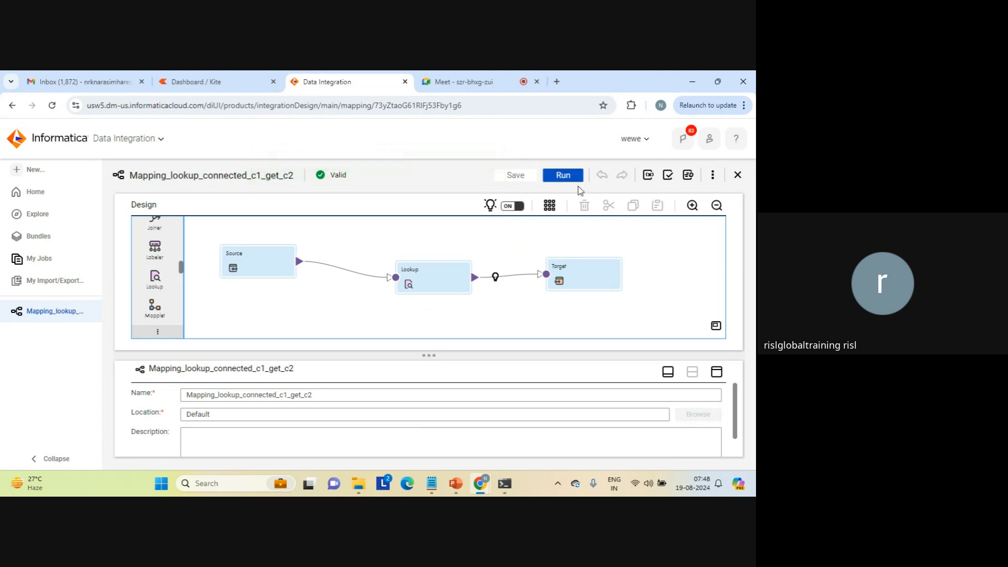
Run the saved mapping in the LAPTOP-AFKA5ASC runtime environment and show its job in My Jobs.
left_click(564, 178)
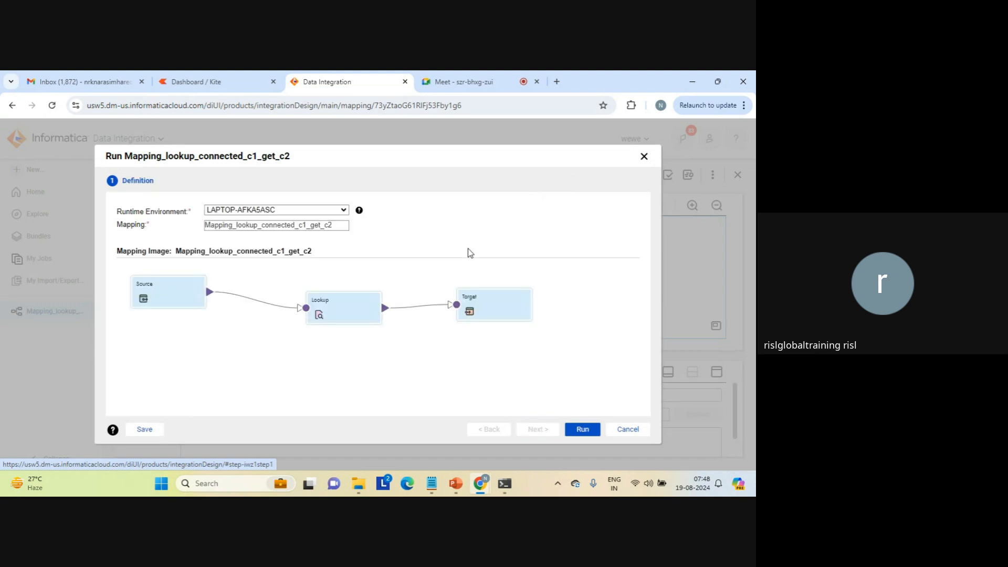
left_click(577, 430)
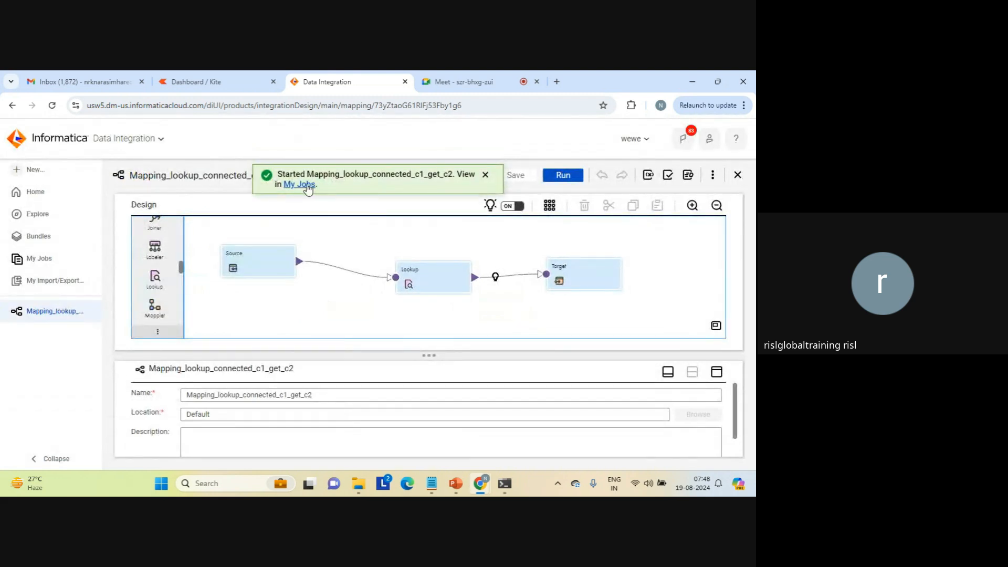
left_click(299, 185)
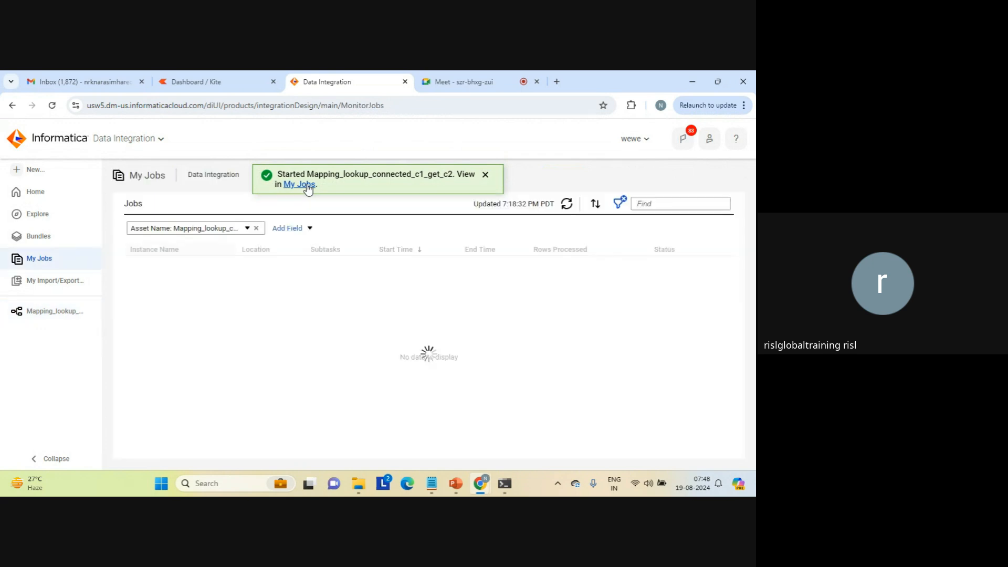
left_click(486, 175)
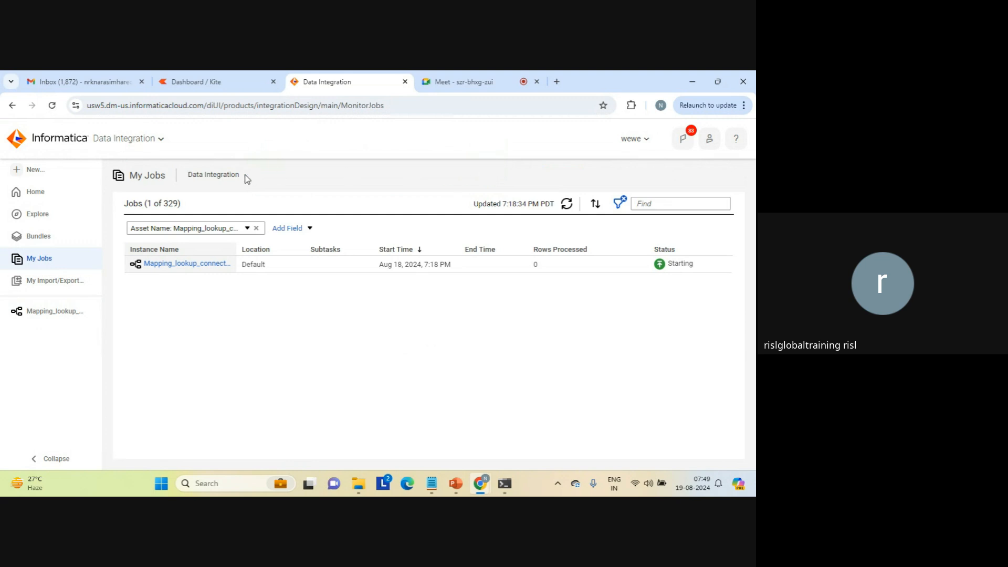
triple_click(219, 174)
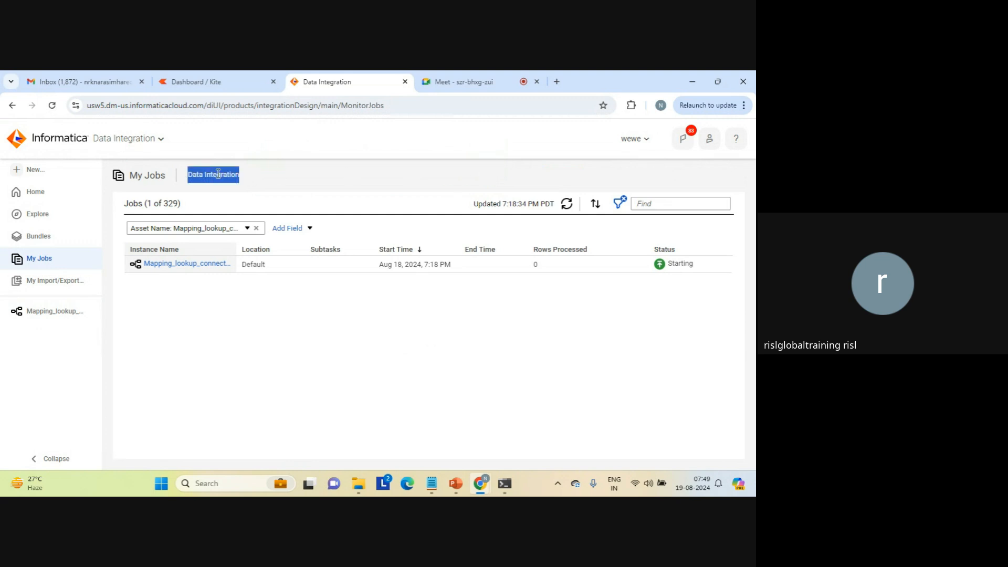
triple_click(159, 174)
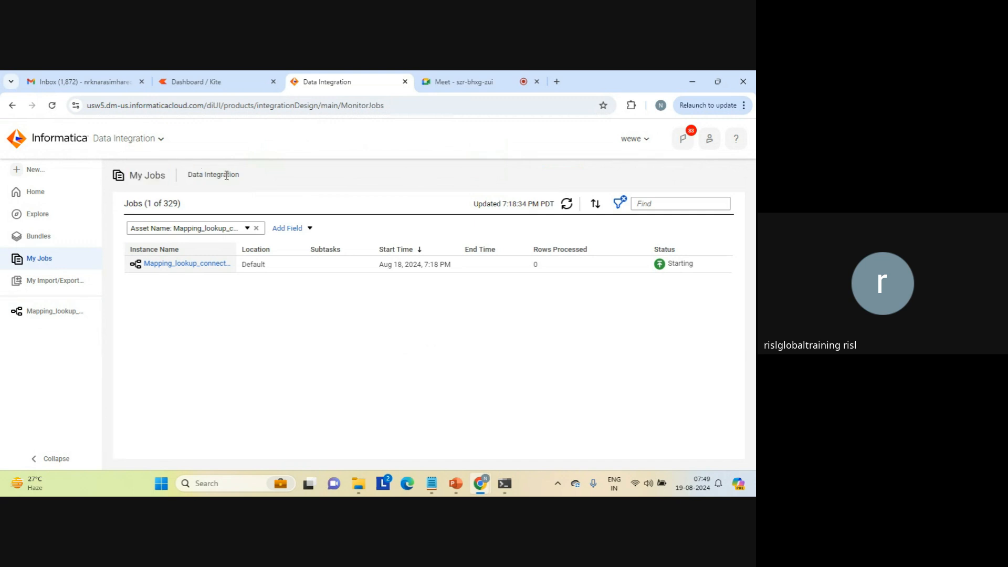
triple_click(225, 174)
triple_click(159, 176)
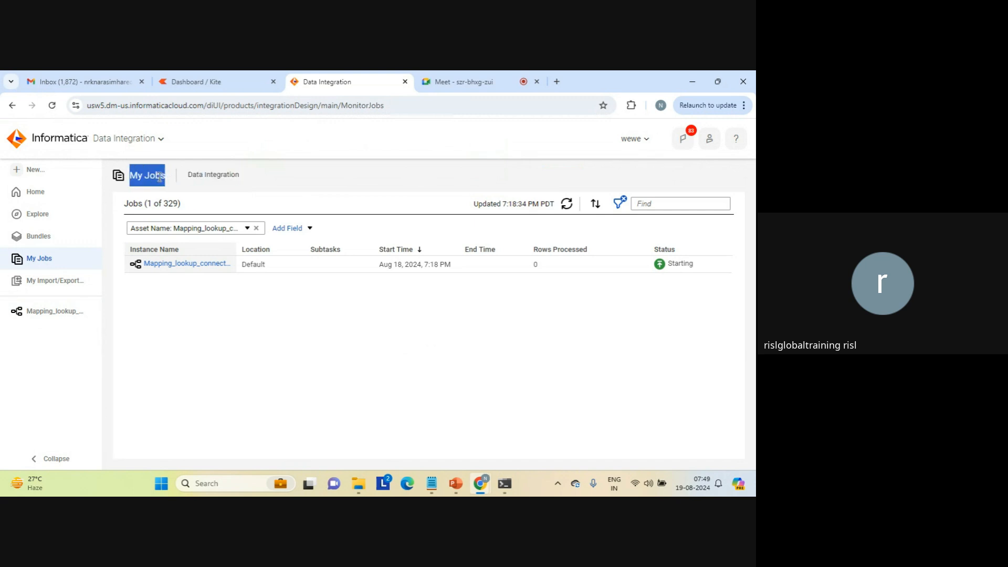
triple_click(216, 178)
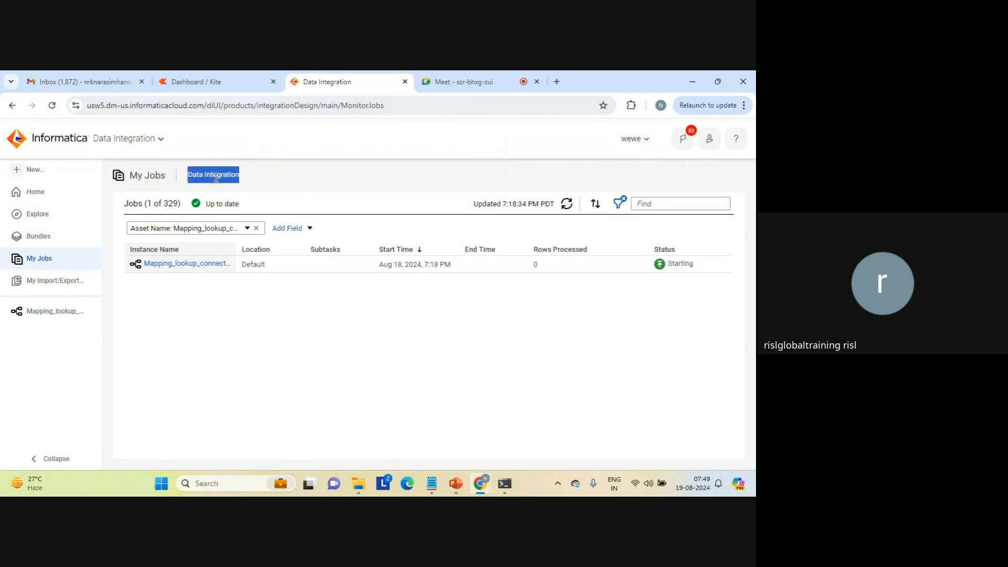
left_click(215, 178)
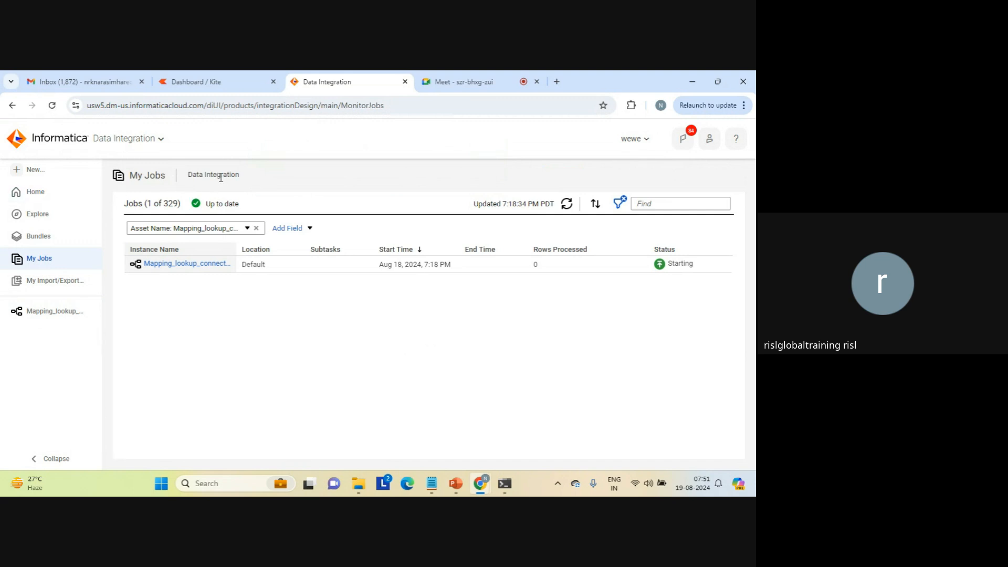
double_click(221, 178)
left_click(221, 178)
triple_click(159, 176)
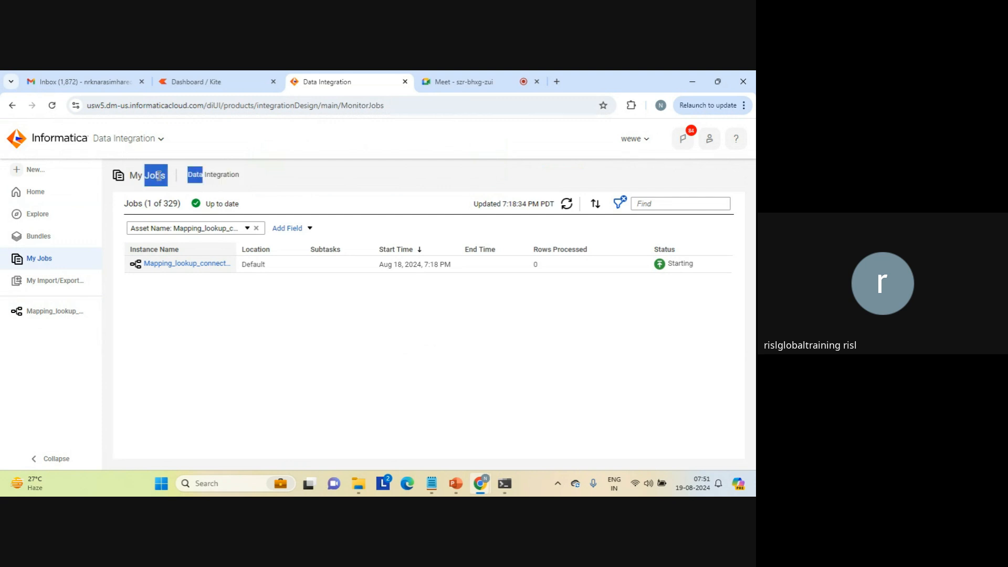
double_click(218, 175)
left_click(218, 174)
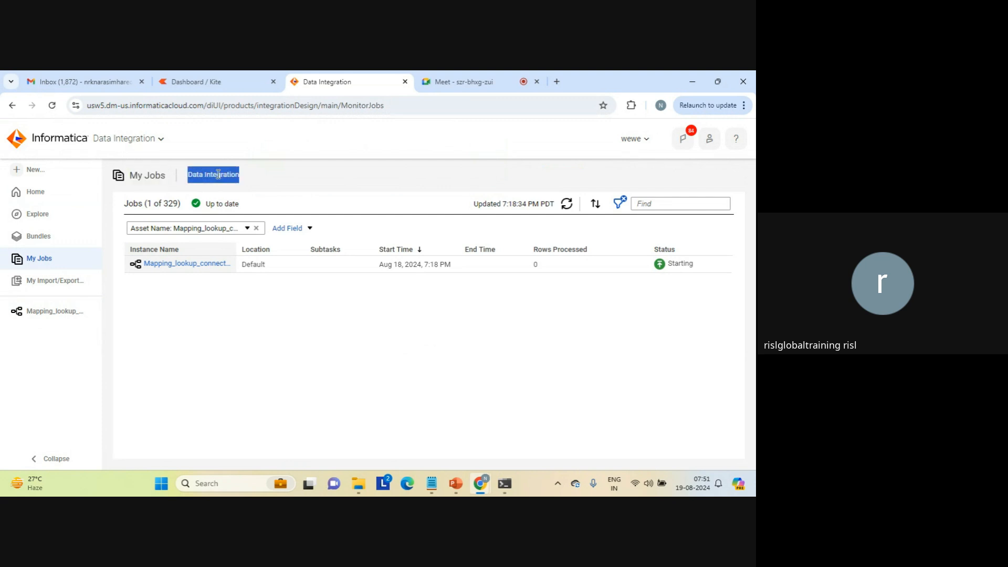
double_click(158, 176)
left_click(158, 176)
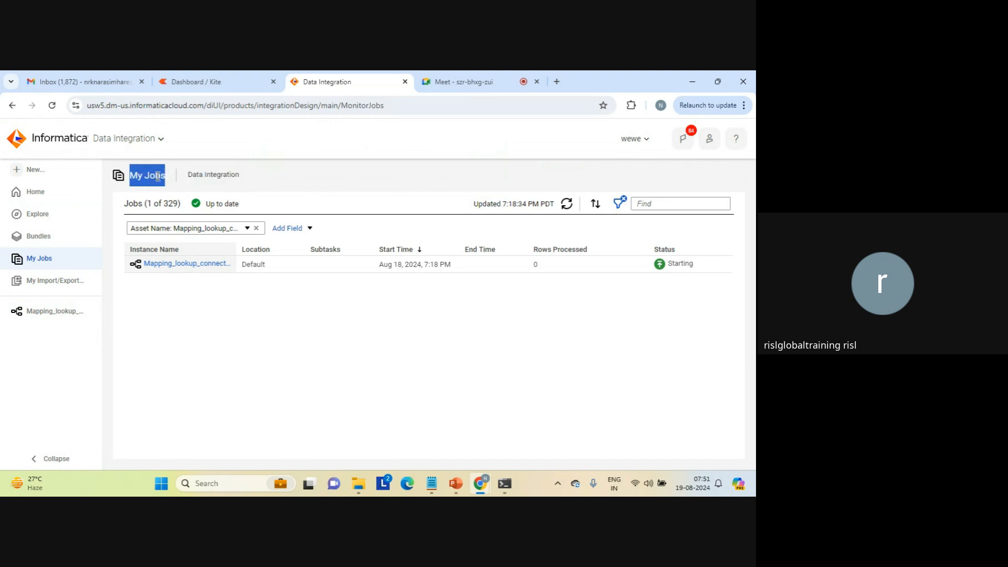
double_click(218, 173)
left_click(218, 173)
double_click(159, 175)
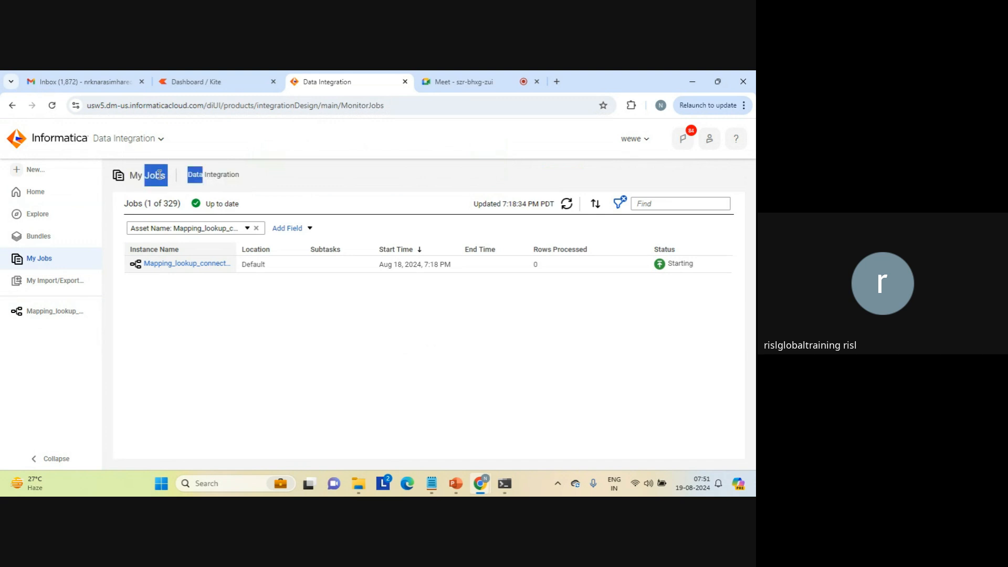
left_click(159, 176)
left_click(258, 175)
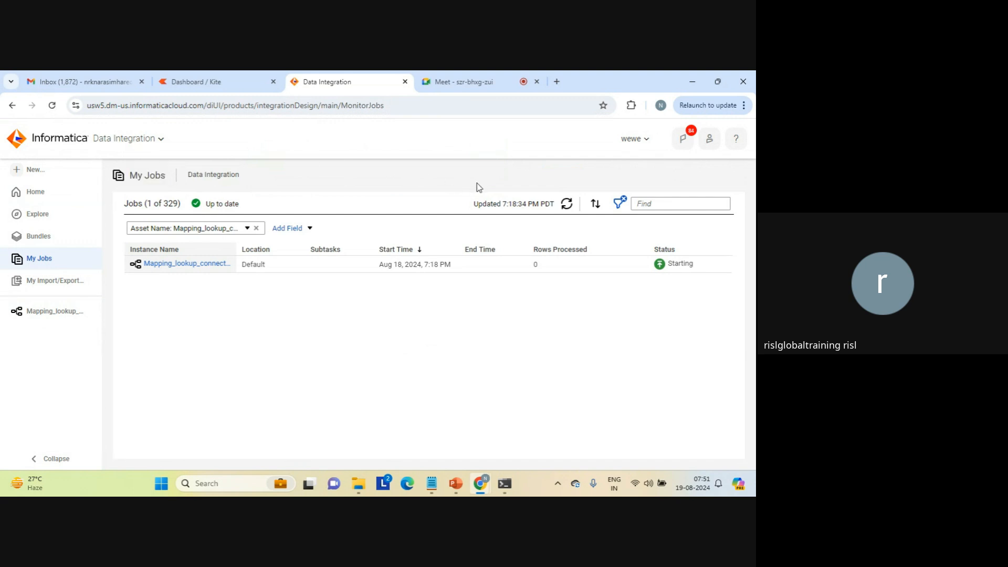
Refresh the mapping job's status, and open the lookup_connected_c1 text file from the target folder.
left_click(568, 205)
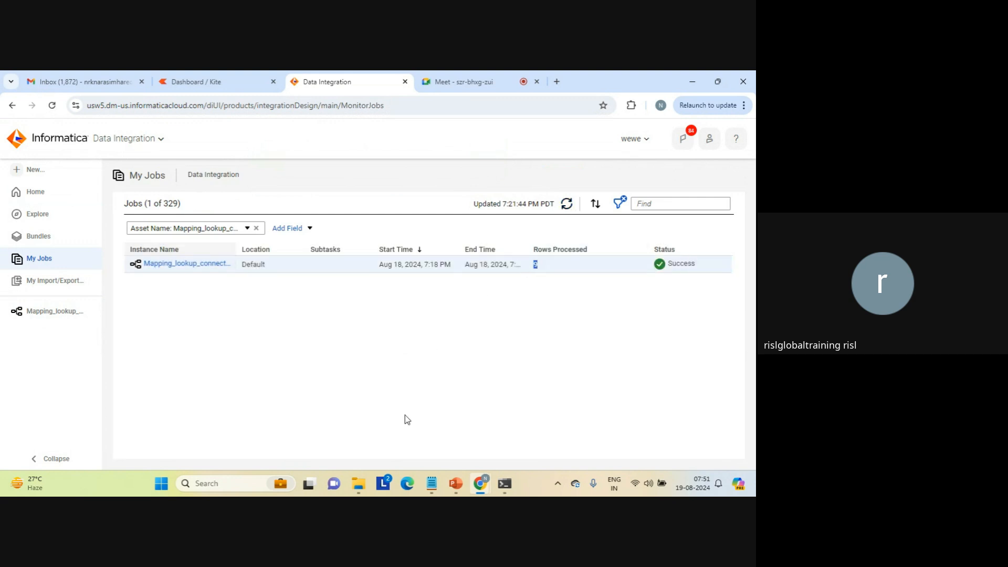
mouse_move(359, 479)
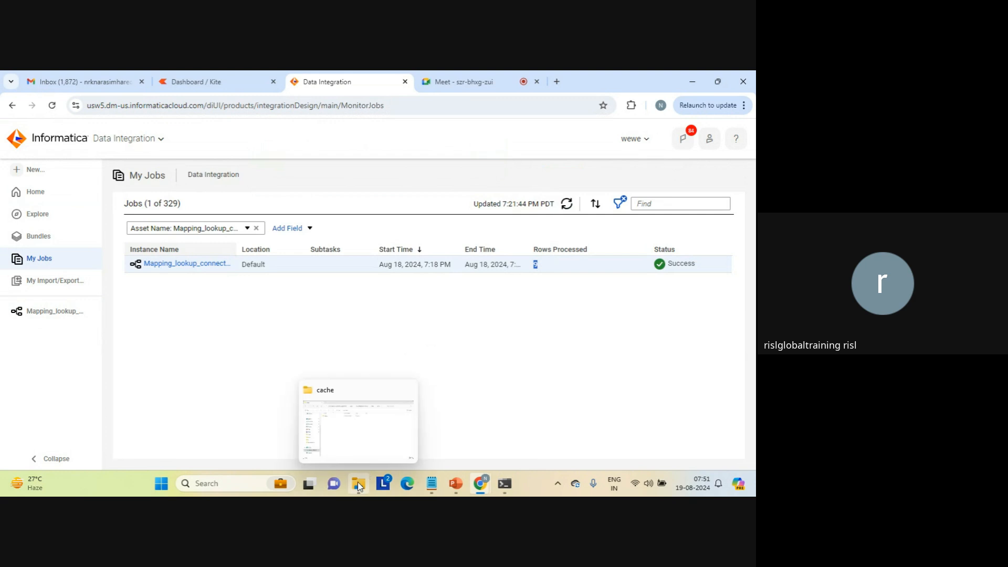
left_click(371, 426)
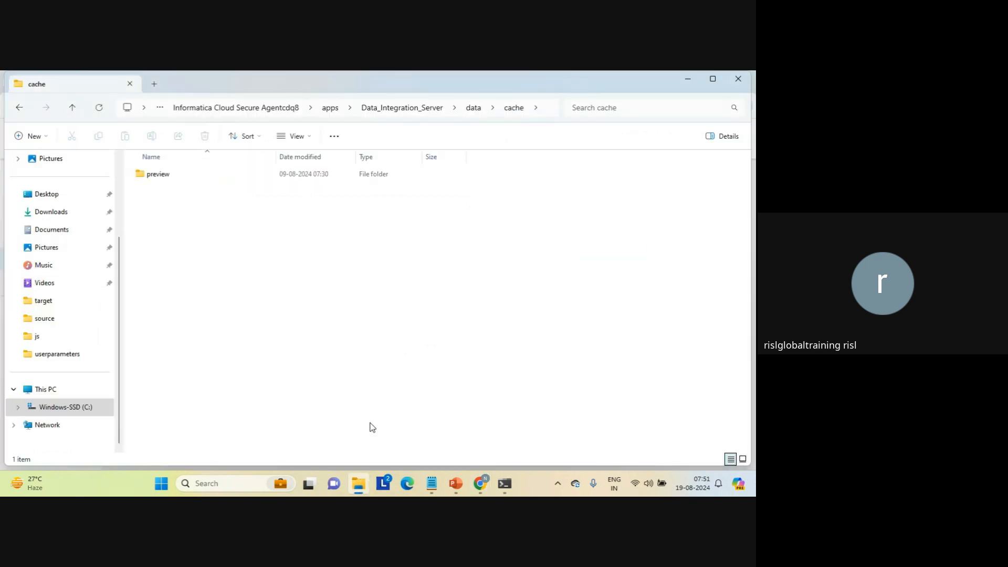
left_click(40, 304)
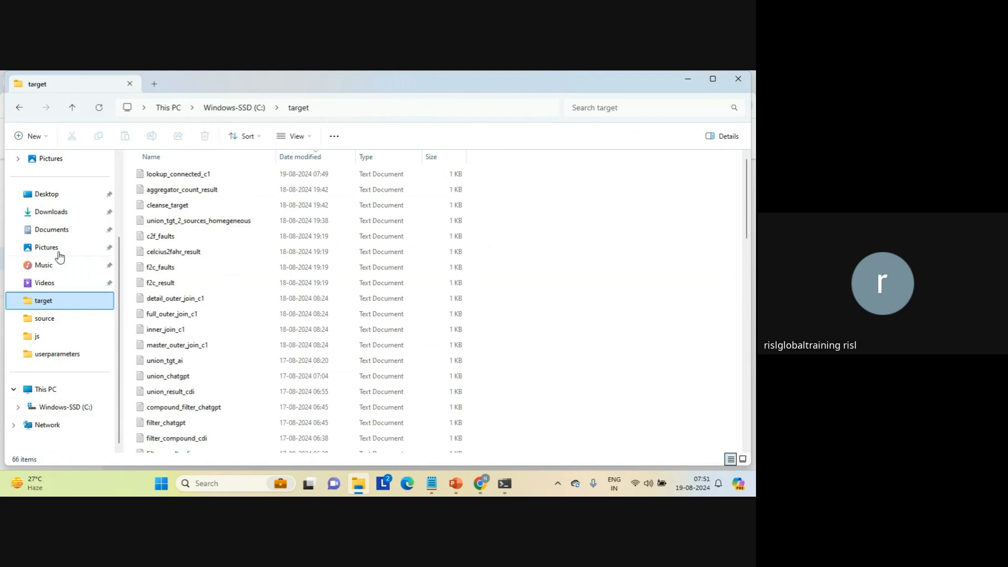
left_click(168, 175)
double_click(168, 174)
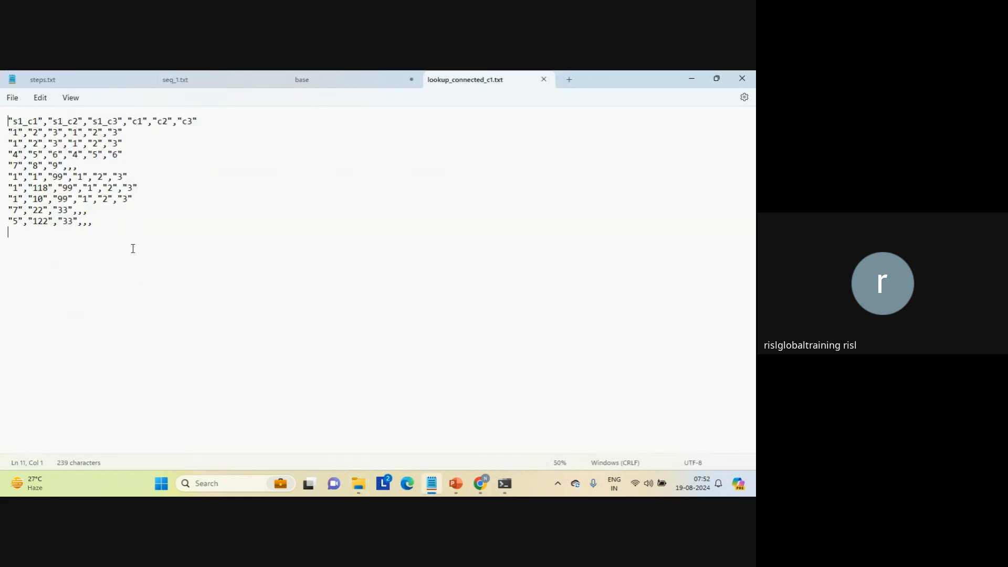
Examine the rows of lookup_connected_c1.txt, comparing those with looked-up c1, c2 and c3 values against those without.
triple_click(126, 154)
triple_click(127, 144)
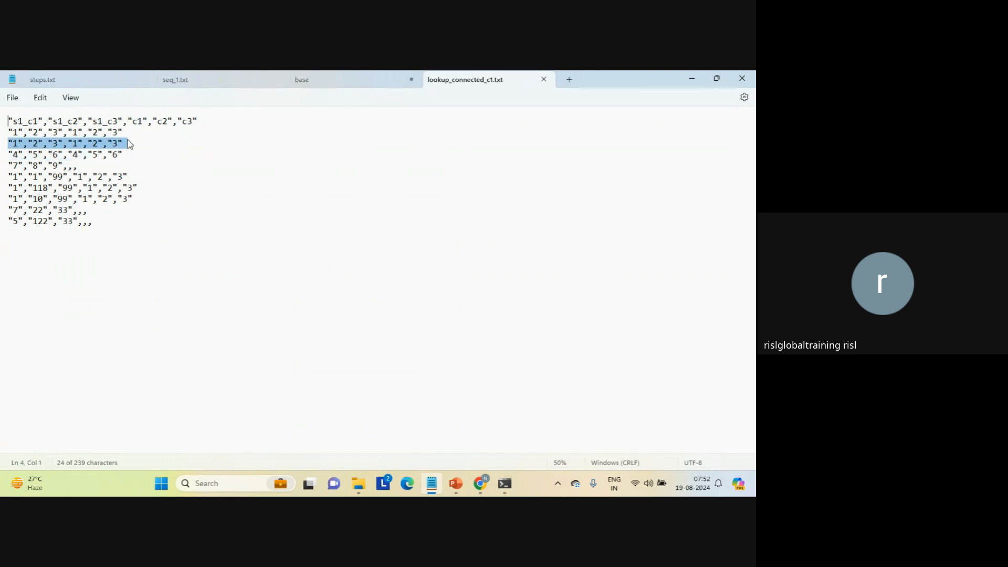
double_click(128, 137)
triple_click(127, 137)
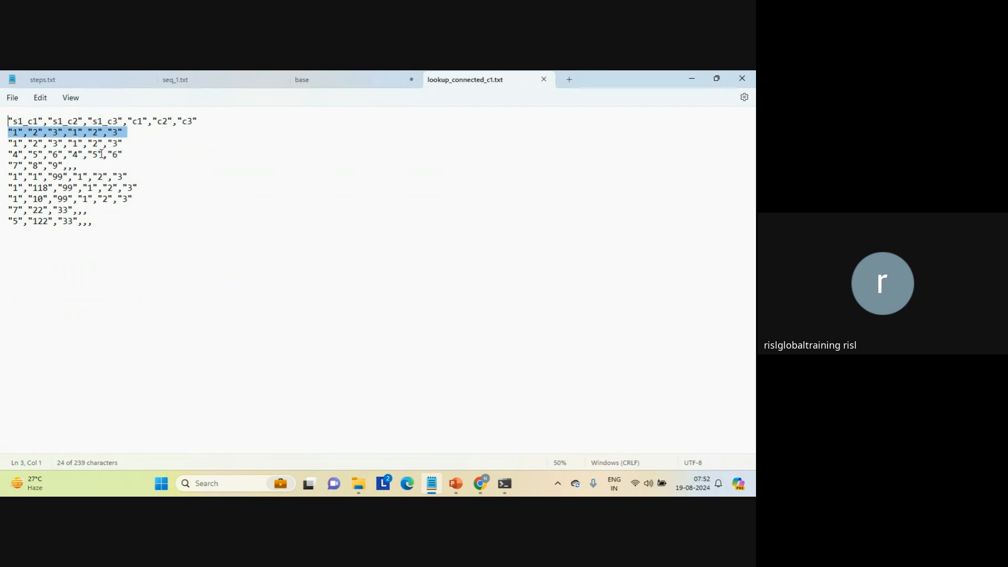
left_click_drag(102, 151, 101, 200)
left_click(100, 199)
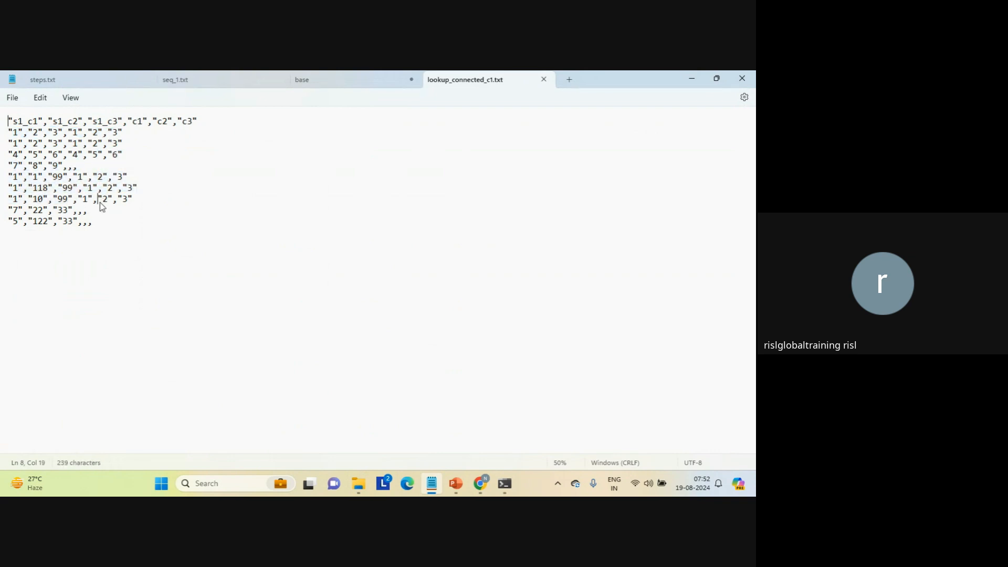
triple_click(84, 164)
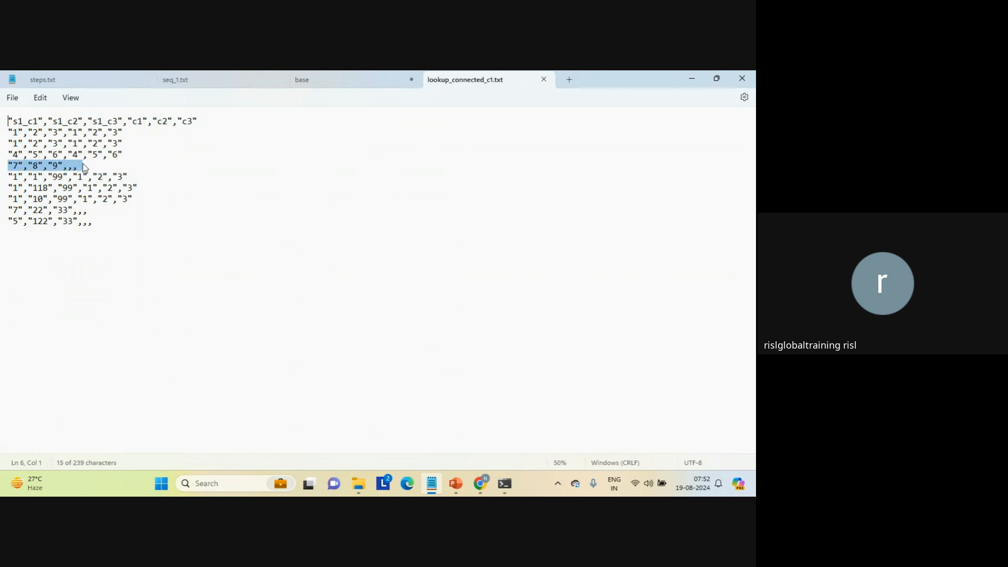
left_click(155, 167)
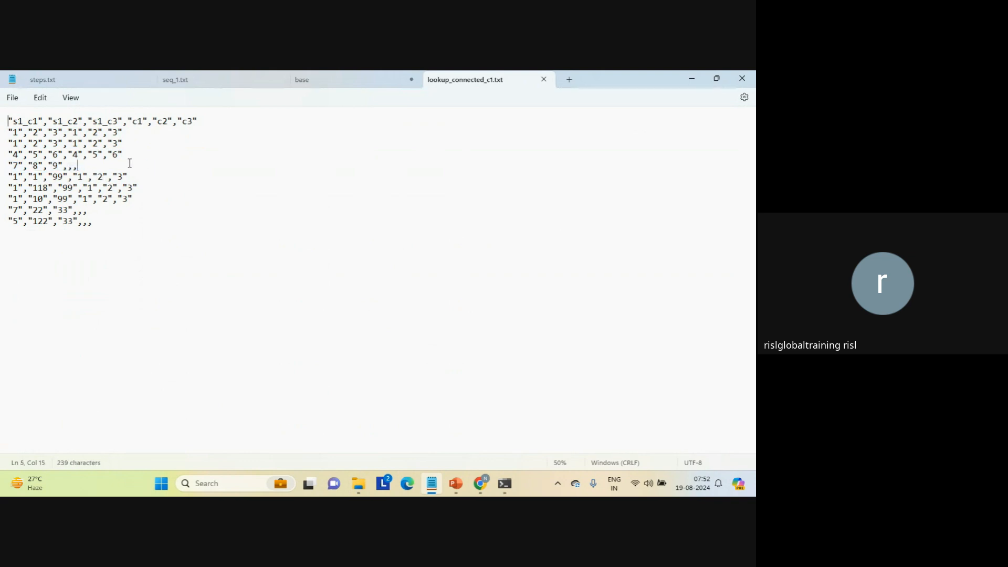
triple_click(140, 197)
triple_click(149, 185)
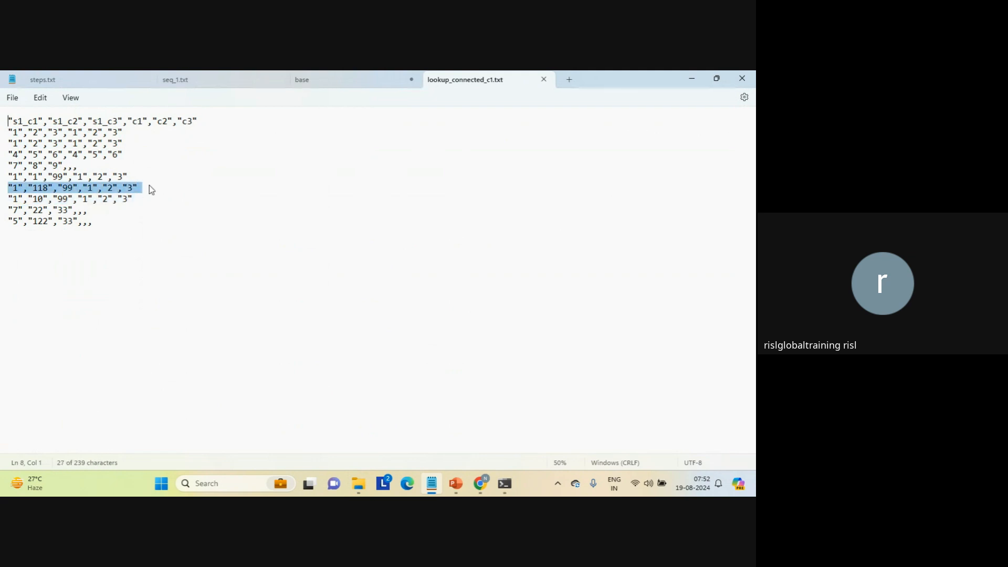
triple_click(138, 177)
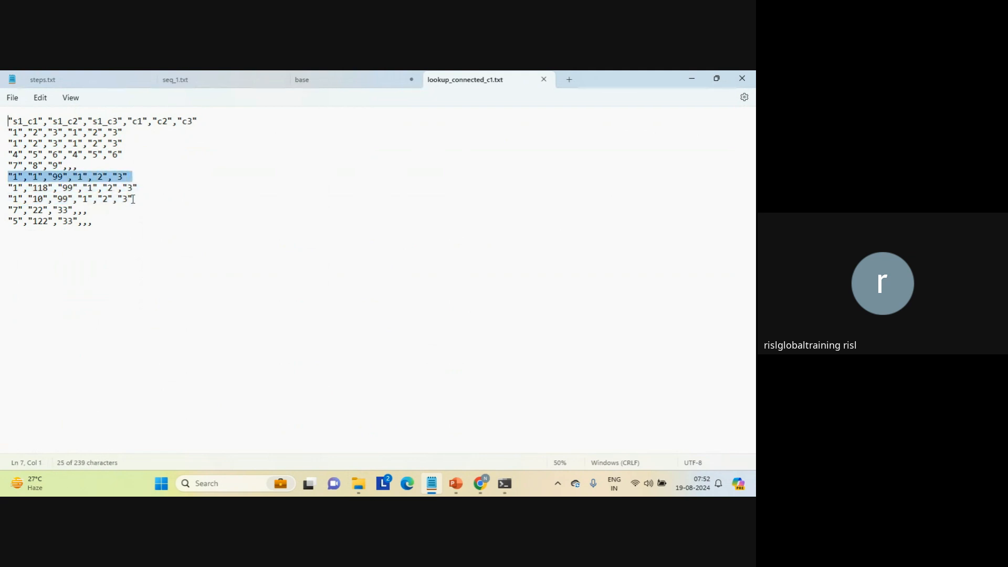
triple_click(116, 228)
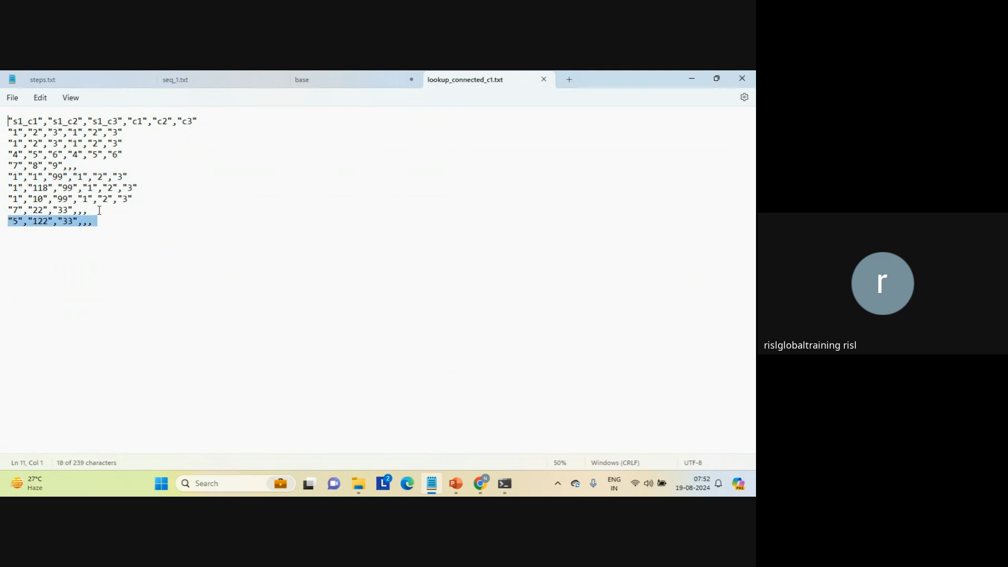
triple_click(98, 210)
left_click(102, 214)
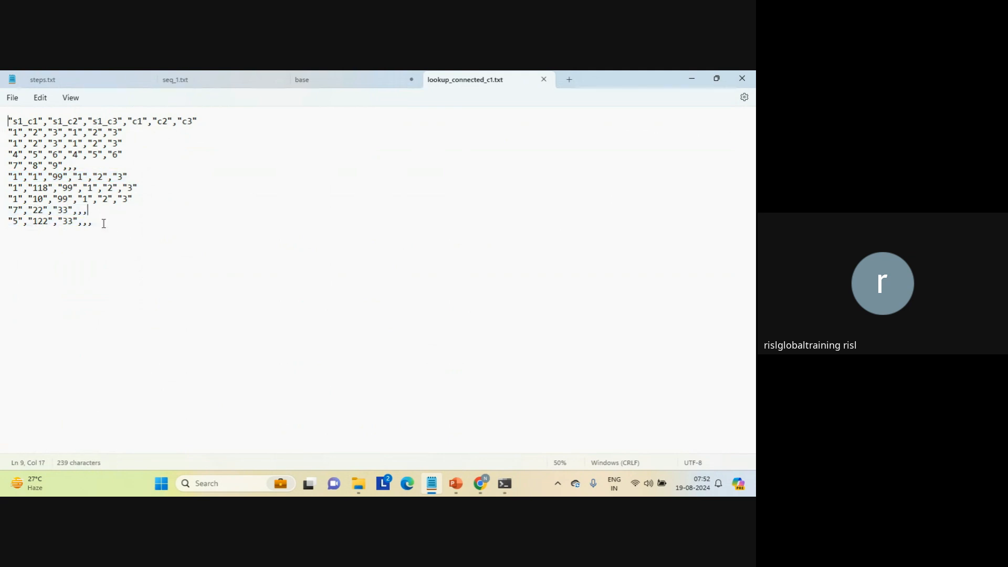
left_click(104, 223)
triple_click(104, 224)
left_click(103, 224)
left_click(10, 211)
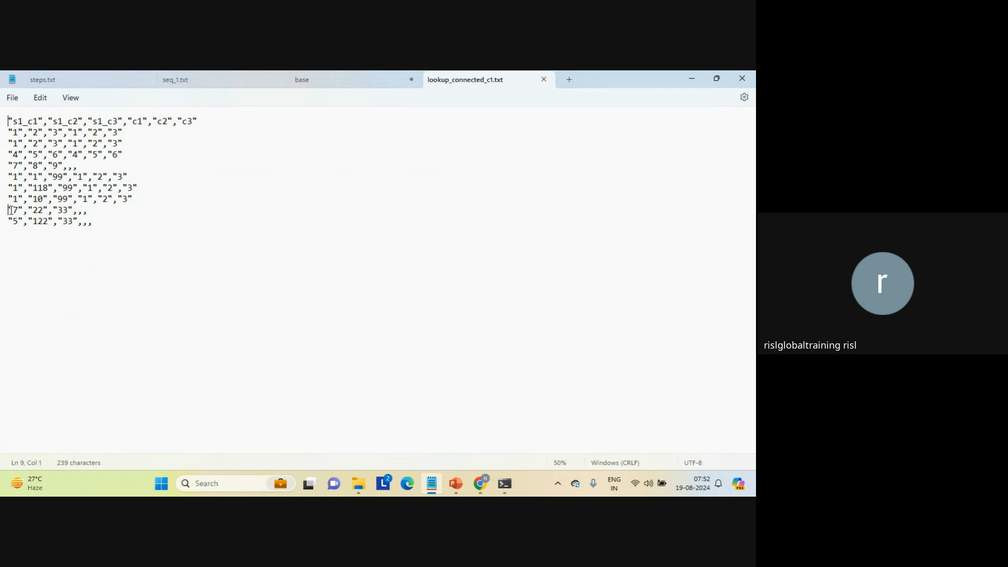
left_click(83, 210)
triple_click(96, 212)
left_click(96, 212)
left_click(328, 330)
Switch back to Informatica Data Integration in the browser and create a new blank mapping.
mouse_move(480, 483)
left_click(429, 431)
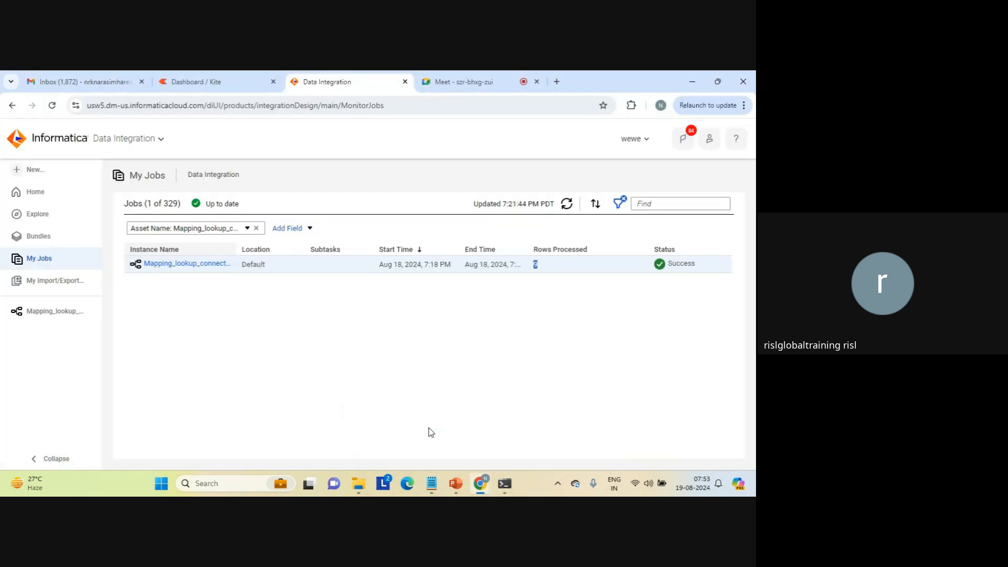
left_click(304, 362)
left_click(34, 170)
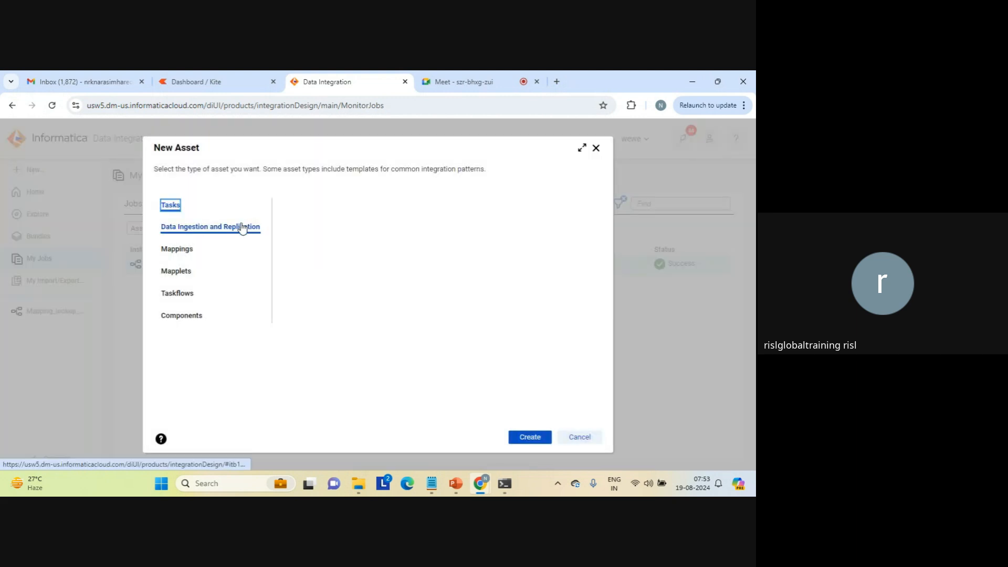
left_click(189, 250)
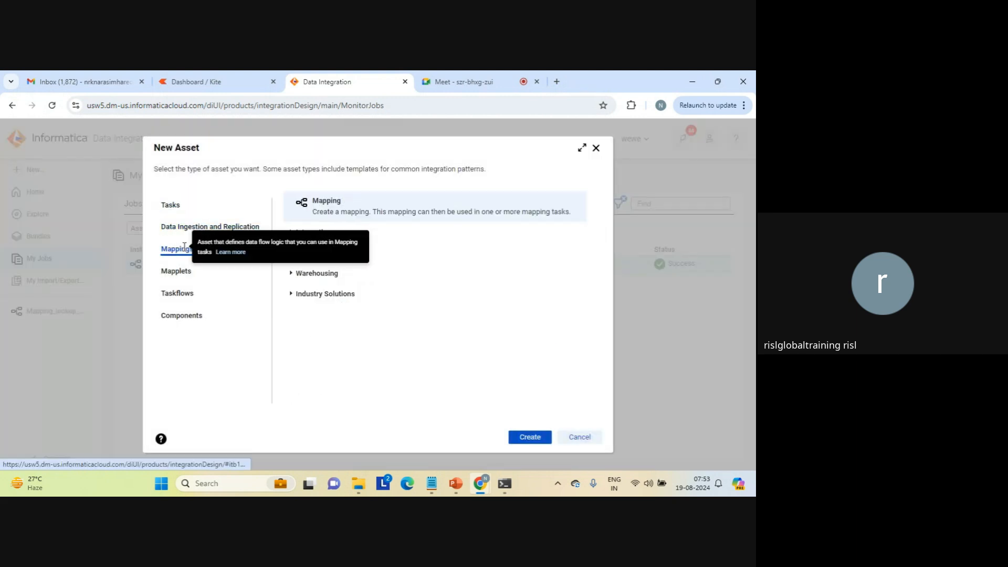
left_click(531, 438)
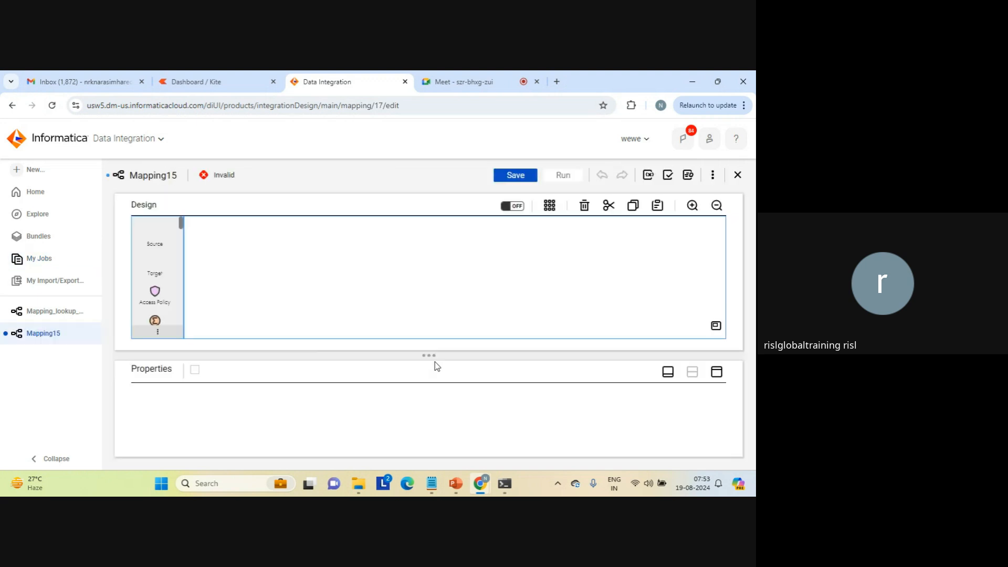
Add a Lookup transformation to the mapping canvas above the link between Source and Target.
left_click(251, 290)
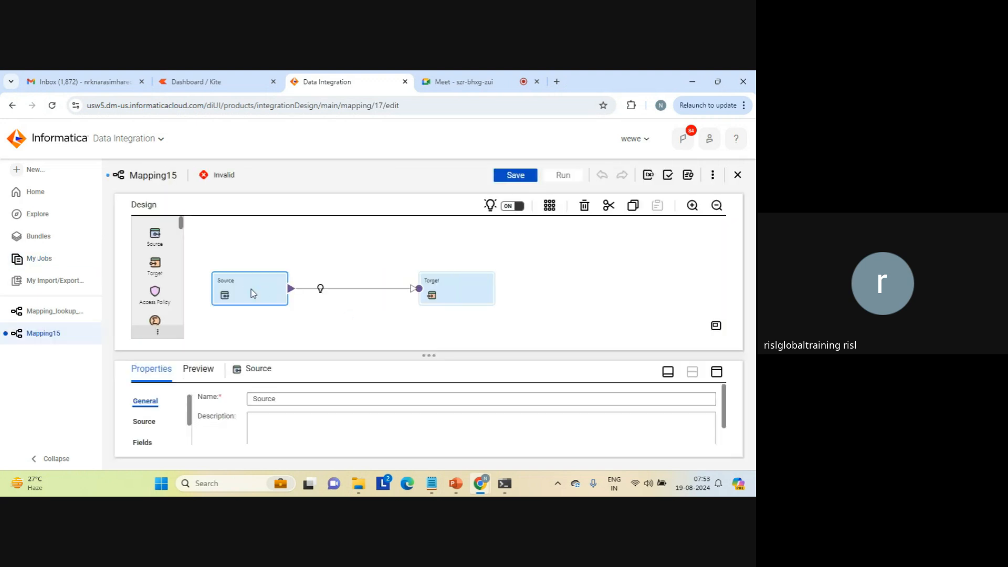
scroll(184, 309, "down", 5)
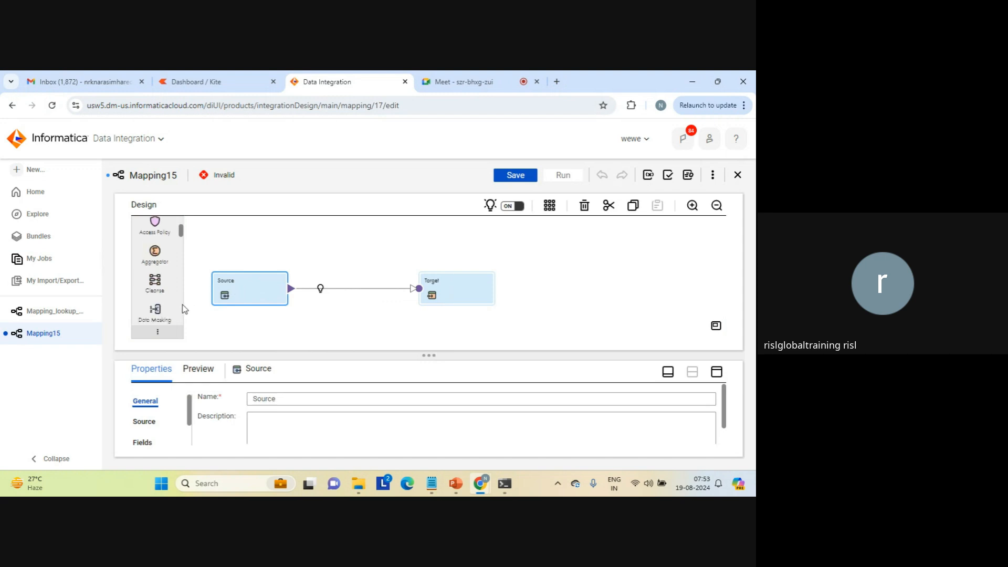
scroll(185, 309, "down", 3)
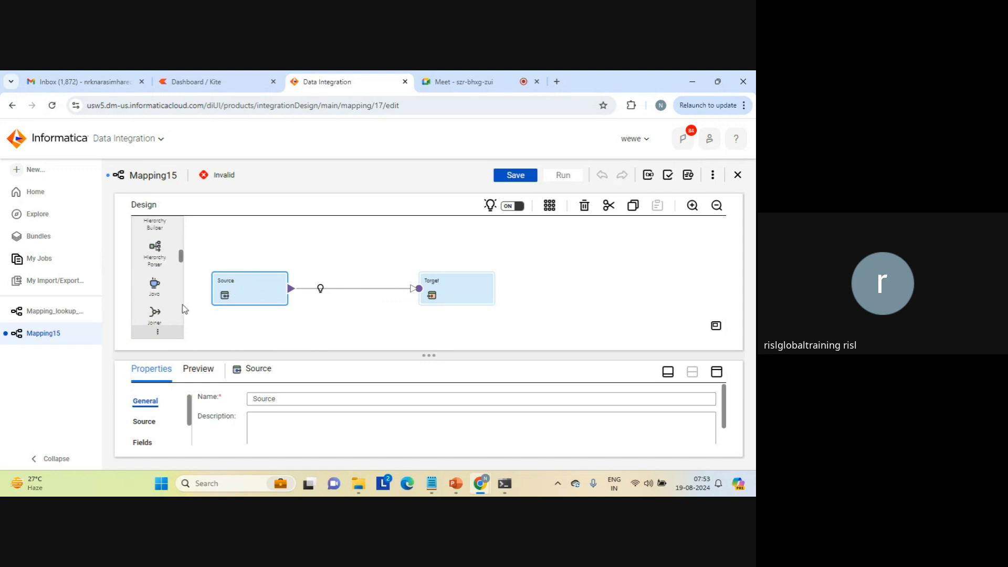
scroll(185, 309, "down", 3)
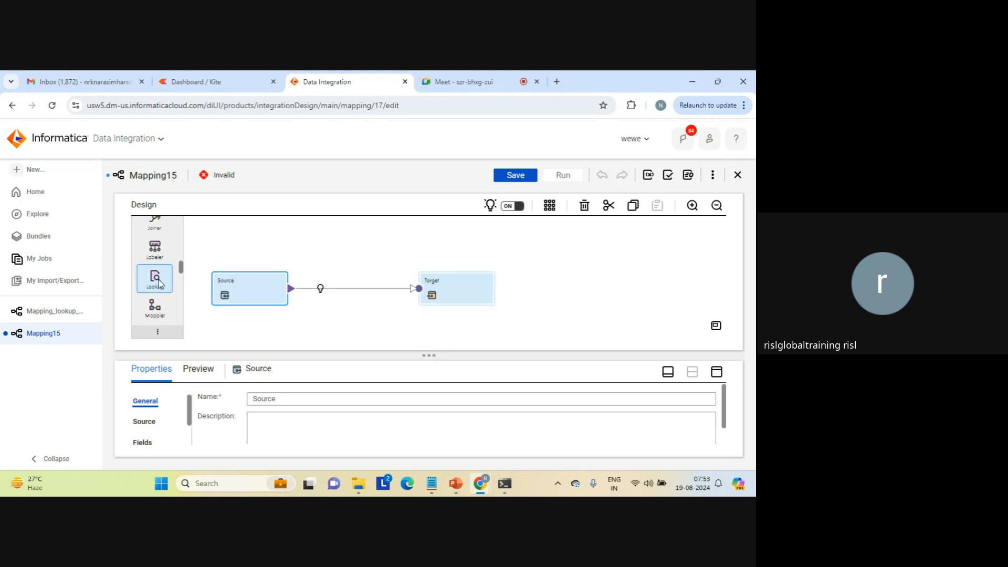
left_click_drag(159, 283, 311, 227)
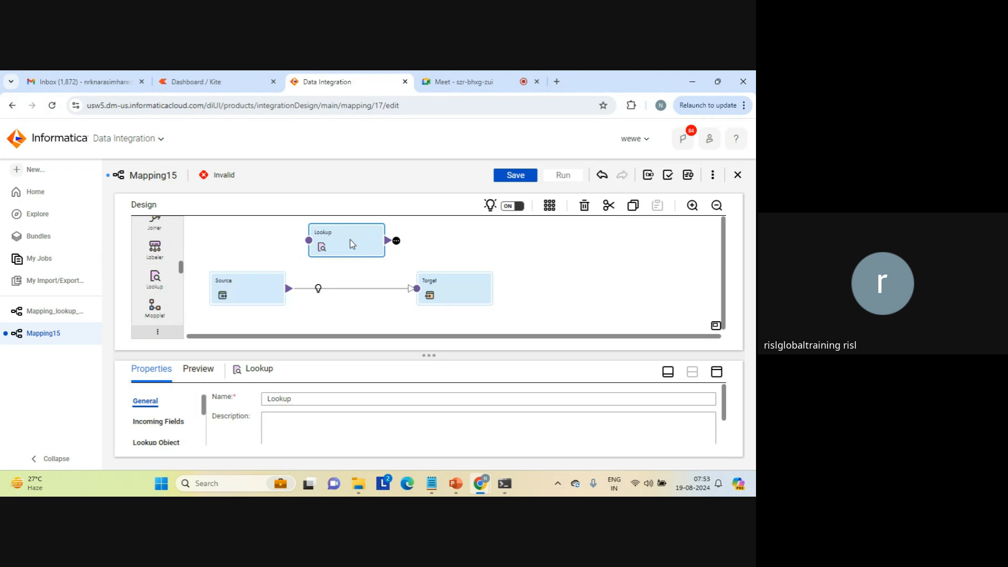
Make the new Lookup transformation an unconnected lookup, accepting removal of its incoming fields and links.
left_click(717, 372)
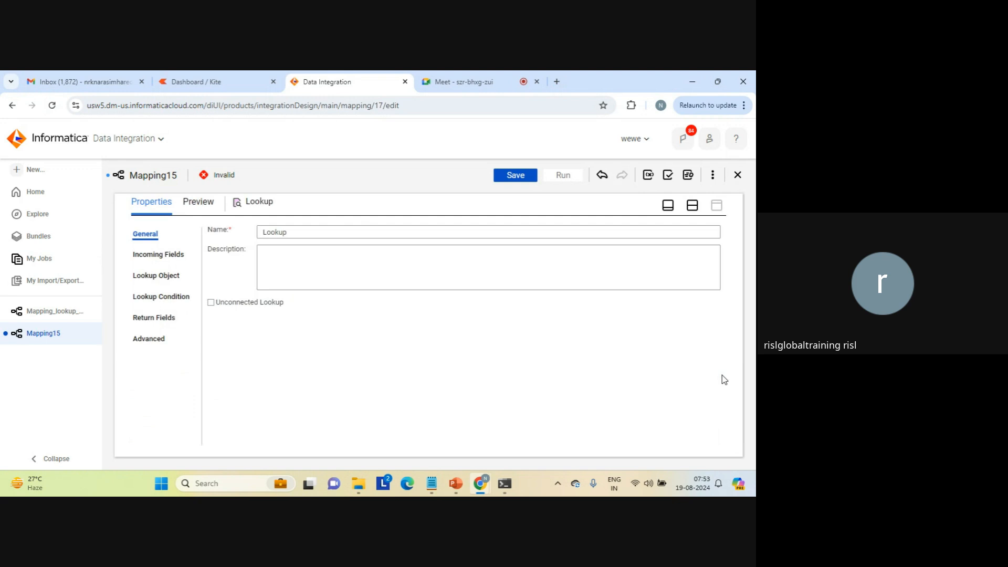
left_click(211, 304)
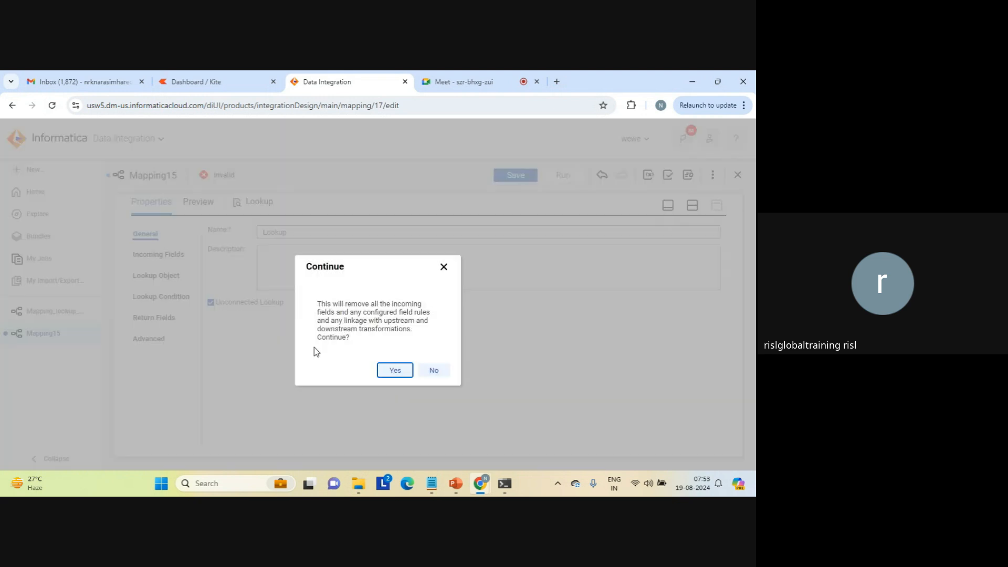
left_click(395, 371)
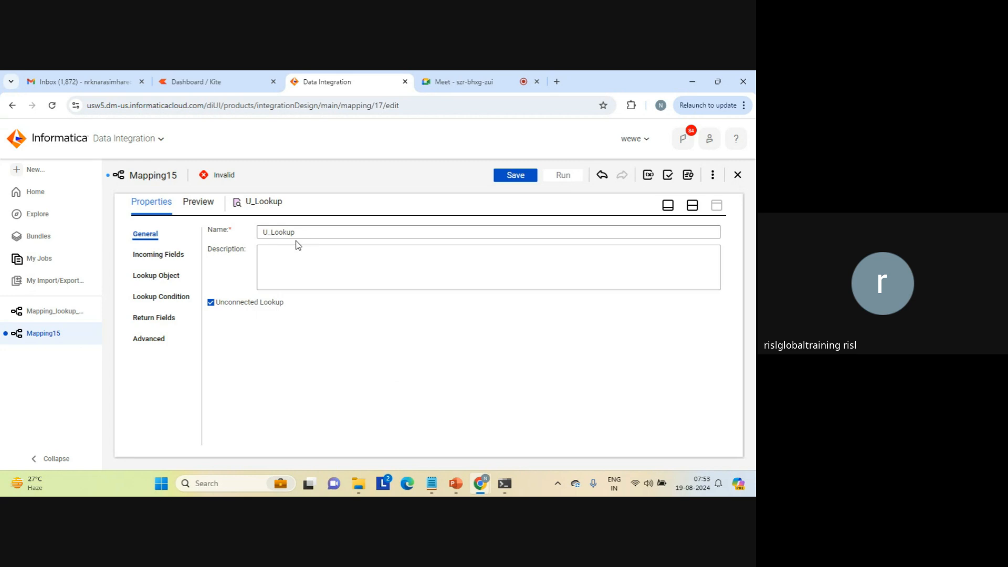
Add an incoming field named lkp_input to the unconnected lookup.
left_click(163, 255)
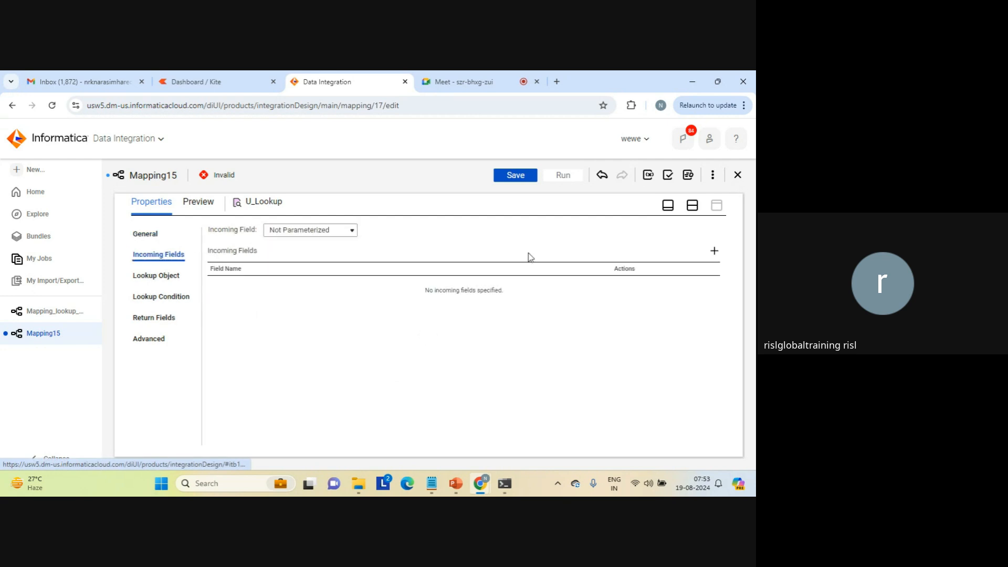
left_click(713, 251)
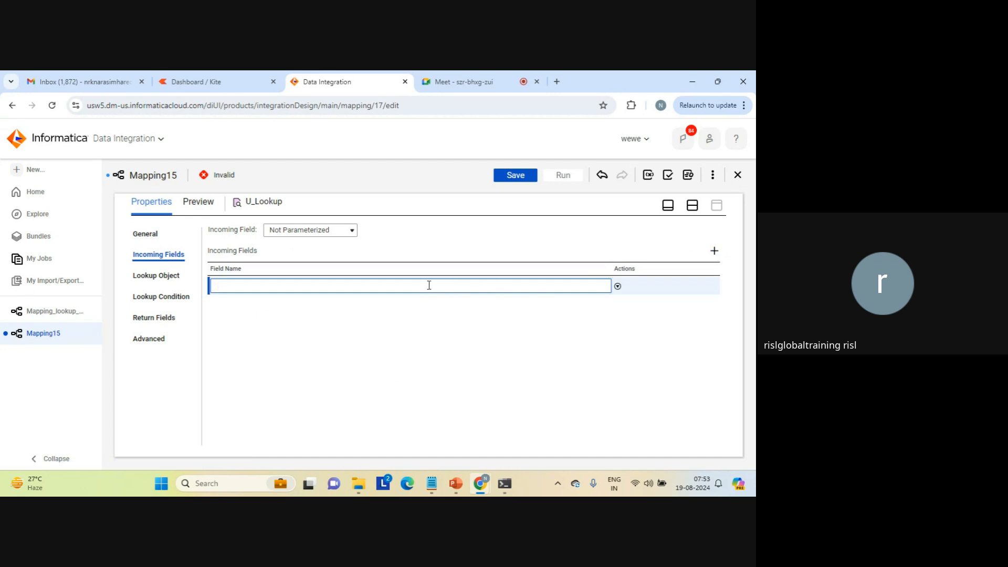
type("lkp_input")
key("Return")
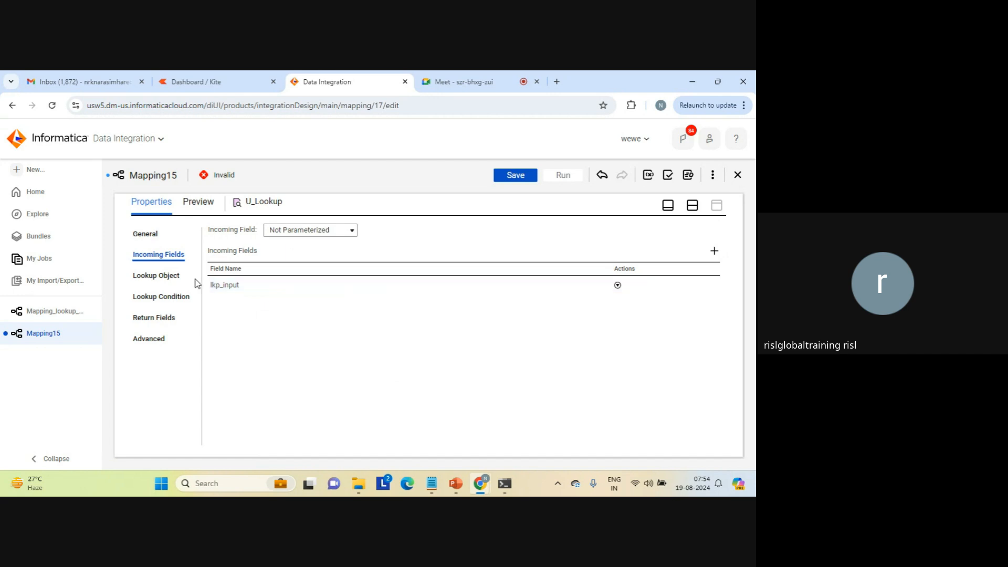
Set the U_Lookup lookup object to seq_2.txt through the source_file_connection1 flat file connection.
left_click(175, 283)
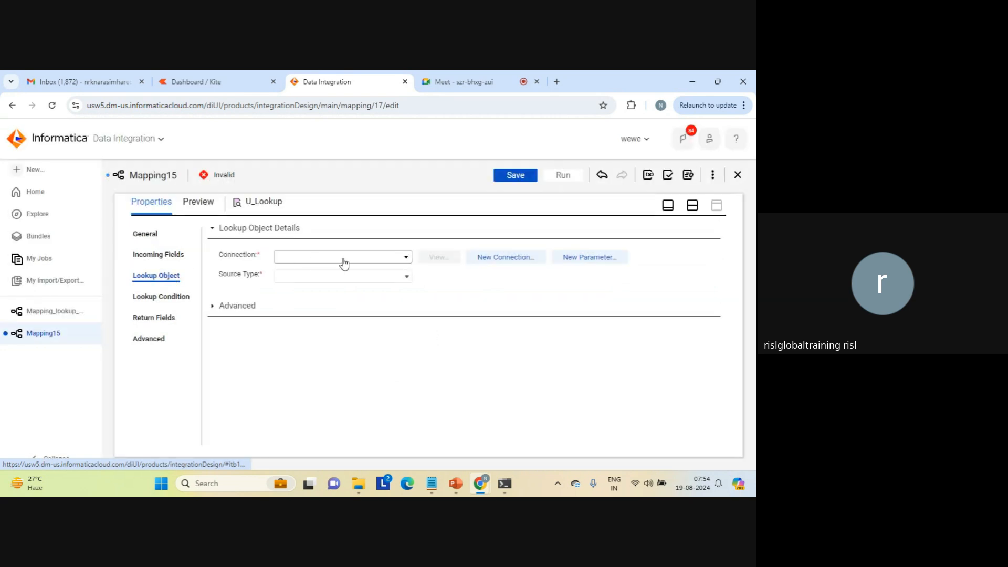
left_click(407, 257)
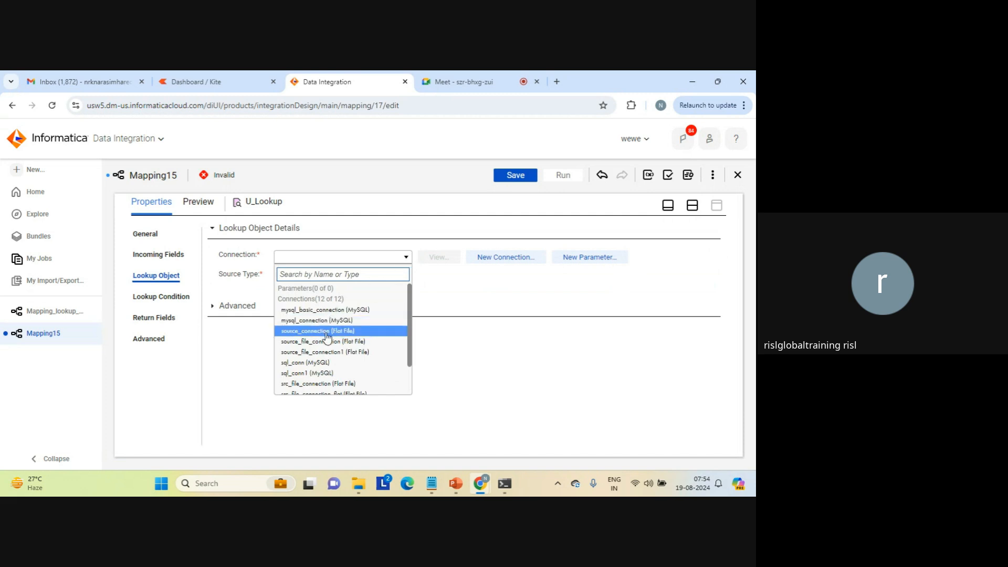
left_click(324, 353)
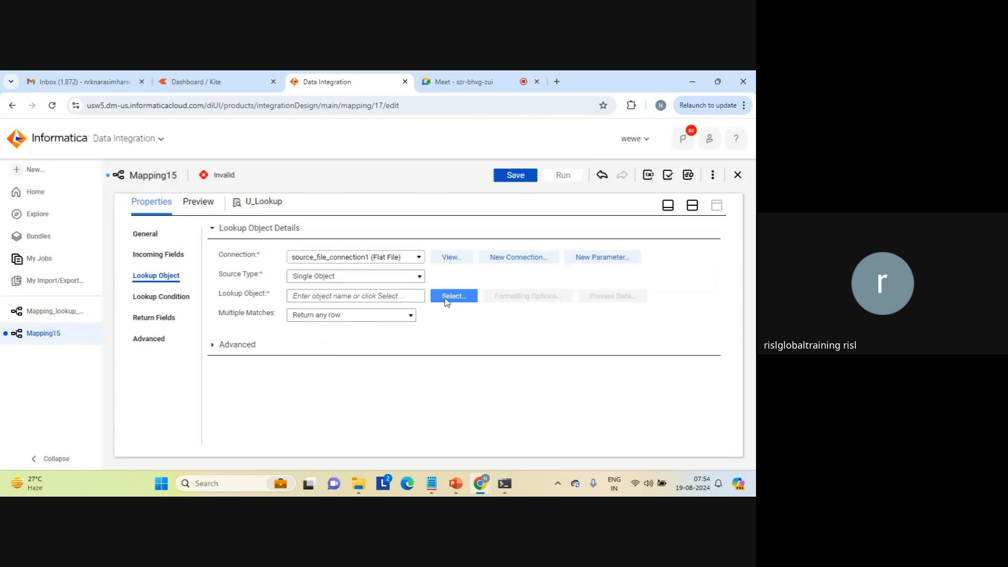
left_click(445, 298)
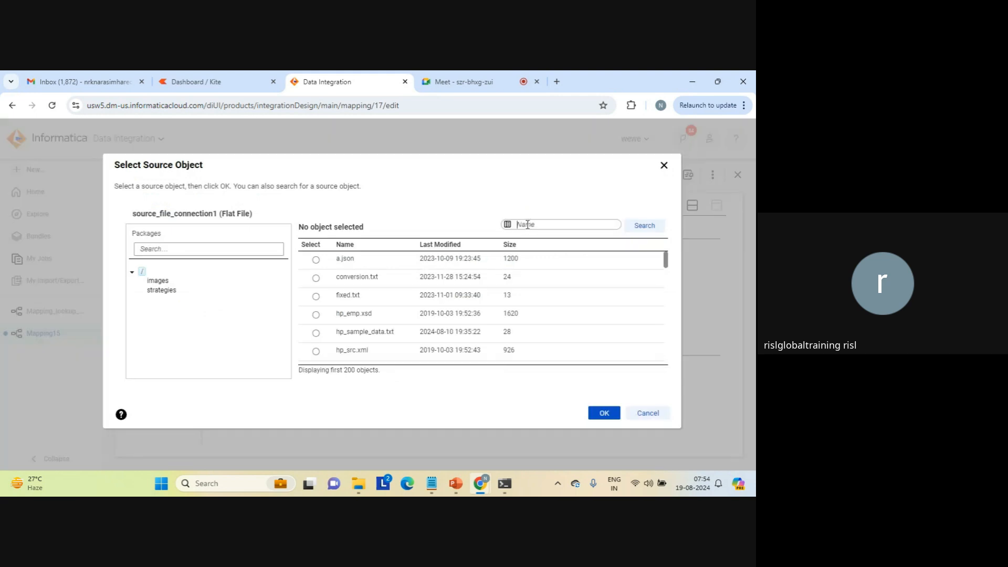
left_click(527, 225)
type("seq")
left_click(643, 228)
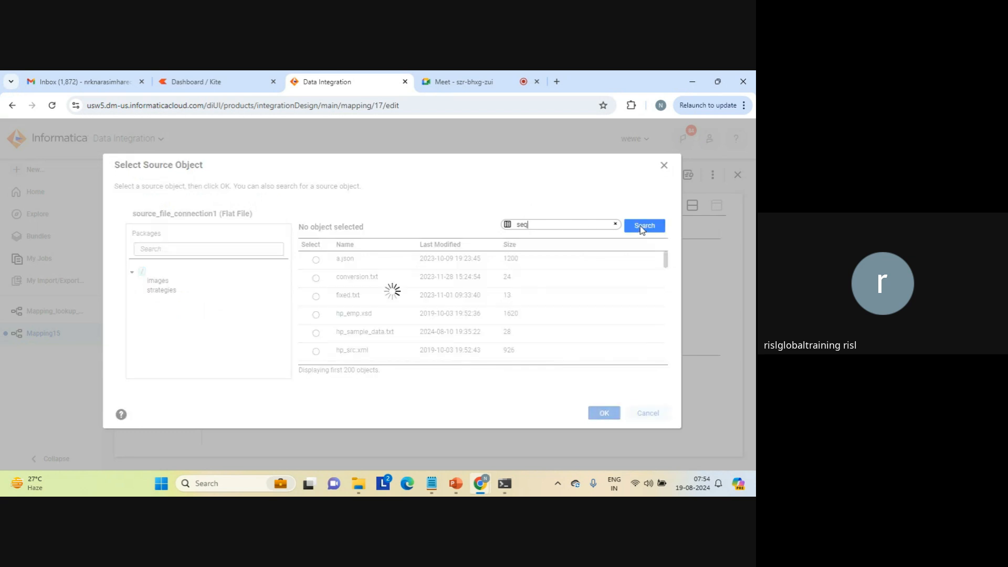
left_click(666, 339)
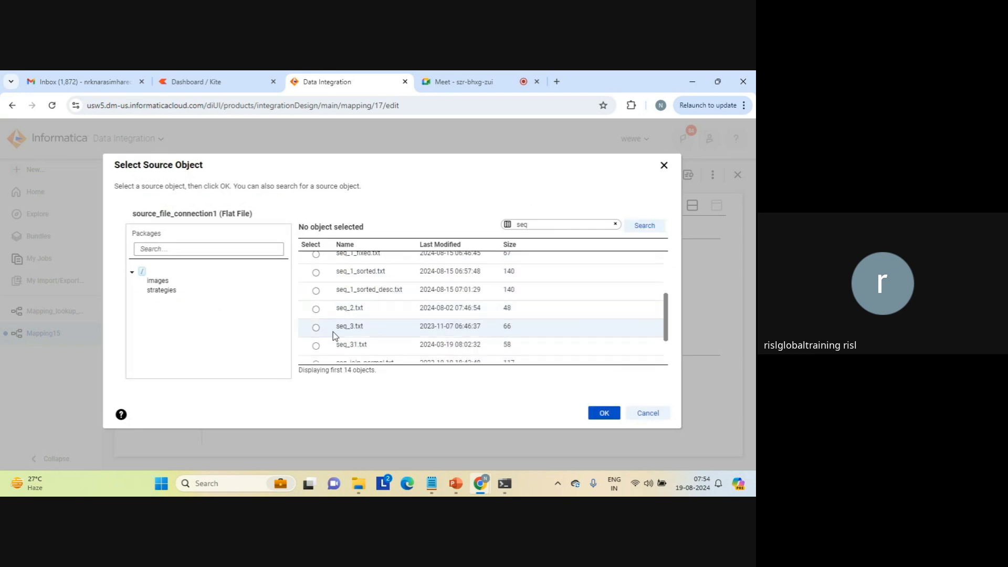
left_click(316, 310)
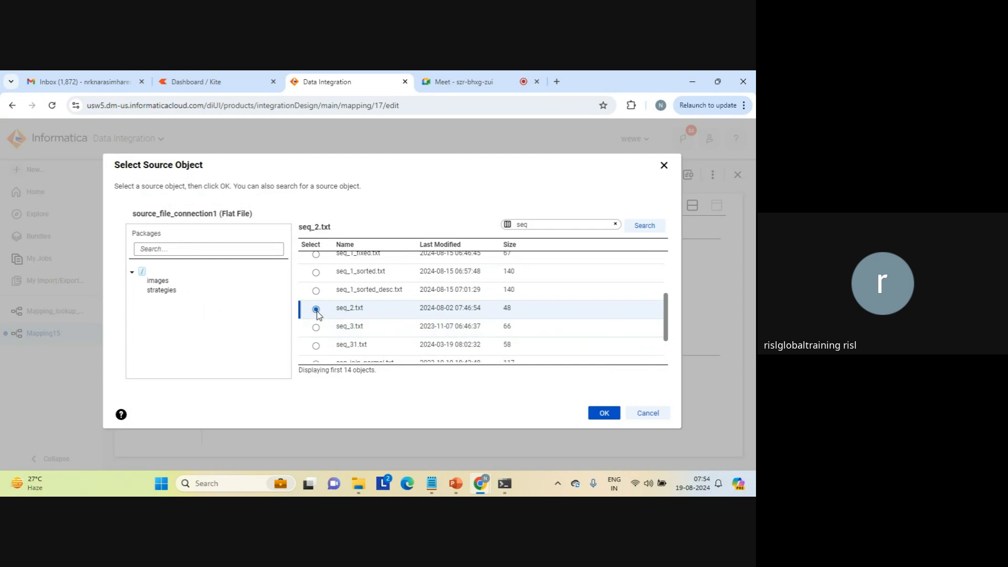
left_click(604, 412)
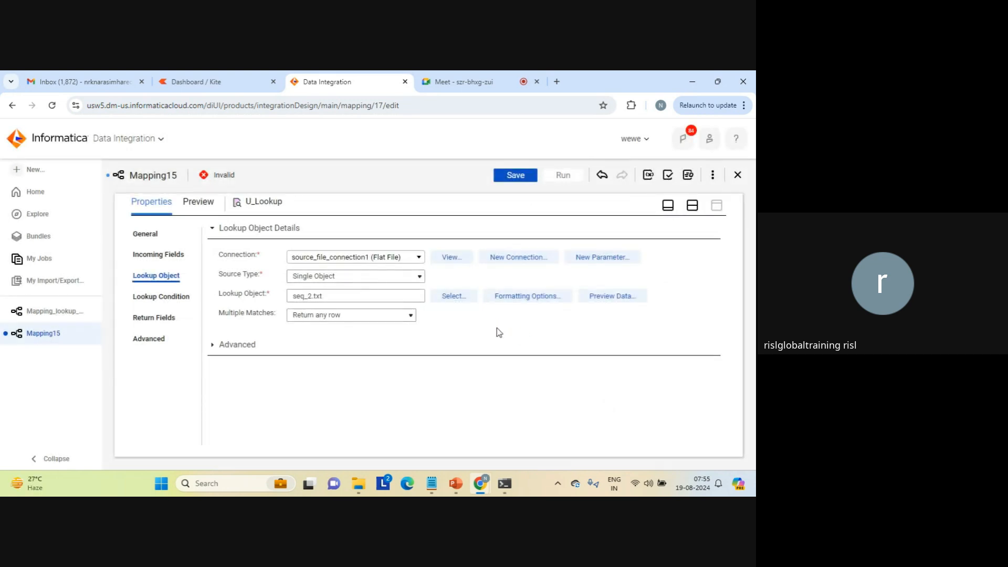
Add a simple lookup condition to U_Lookup matching lookup field c1 = incoming field lkp_input.
left_click(161, 298)
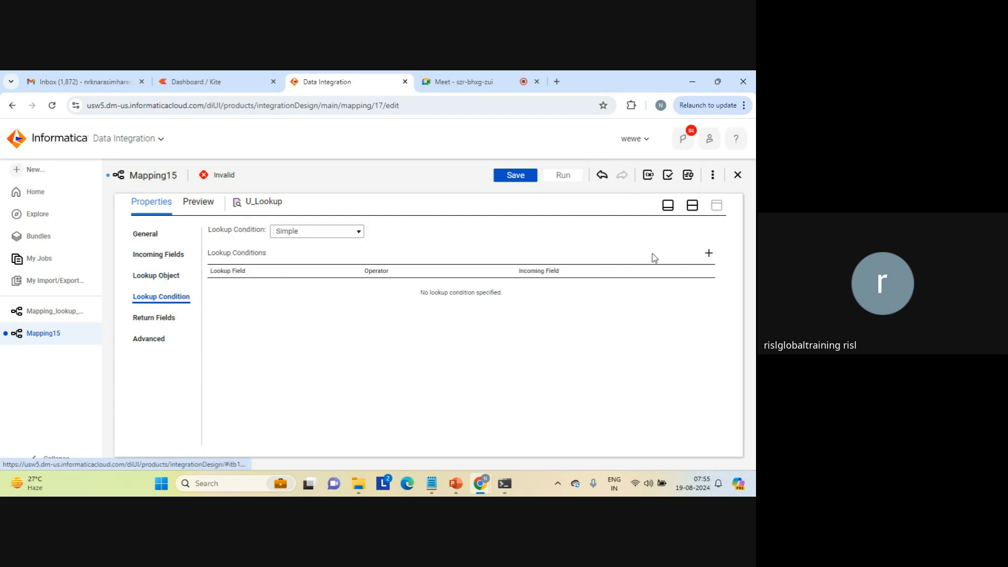
left_click(709, 253)
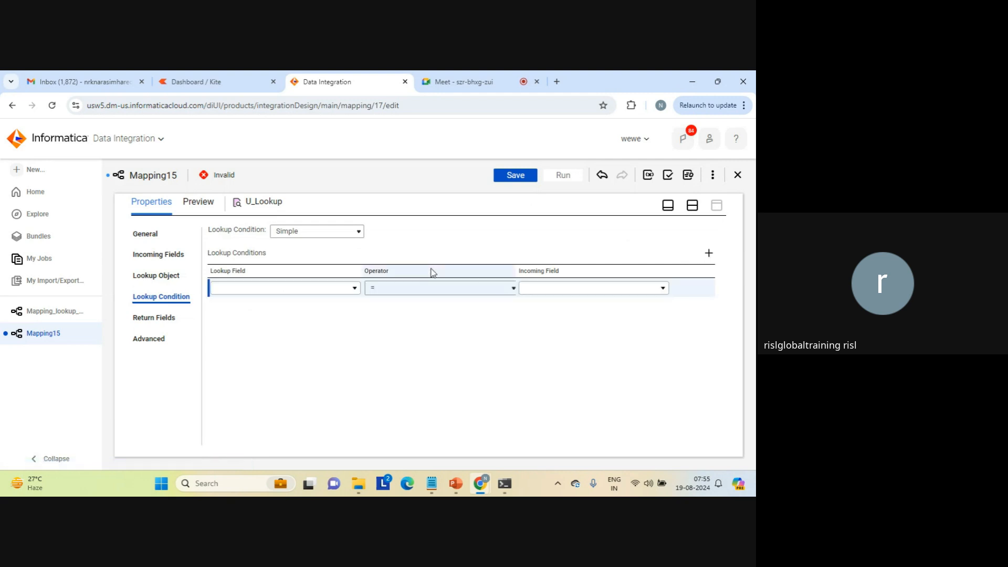
left_click(354, 288)
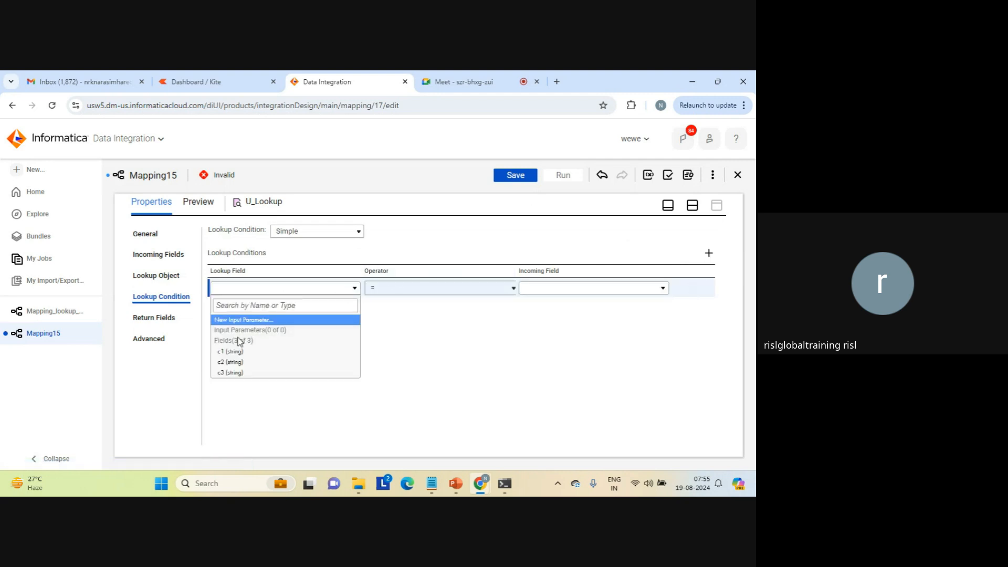
left_click(230, 351)
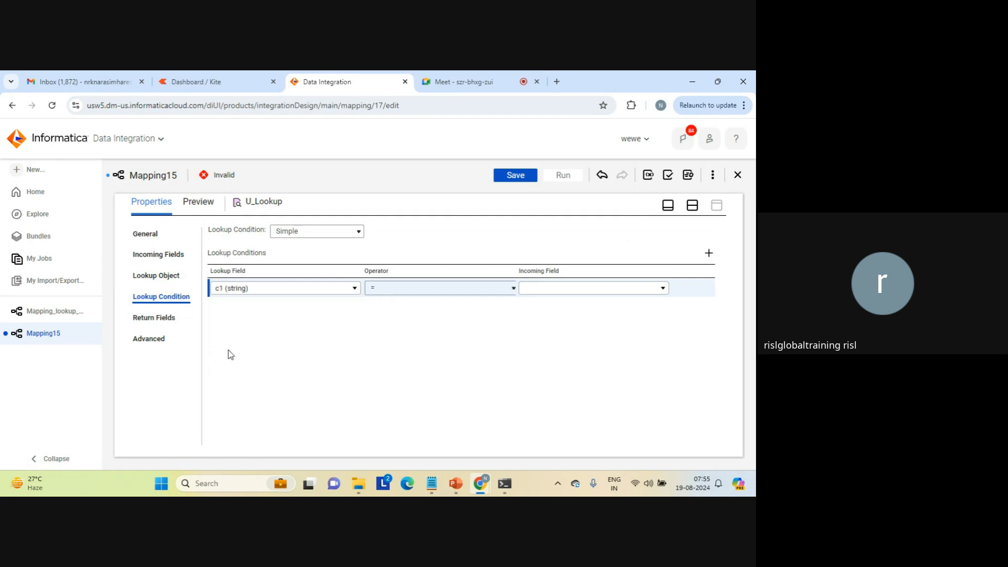
left_click(601, 288)
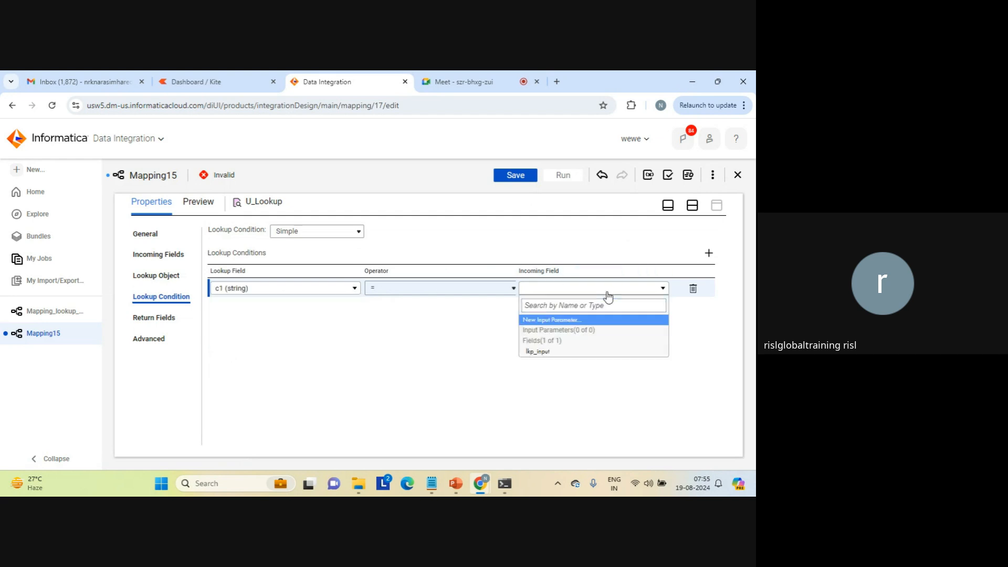
left_click(541, 354)
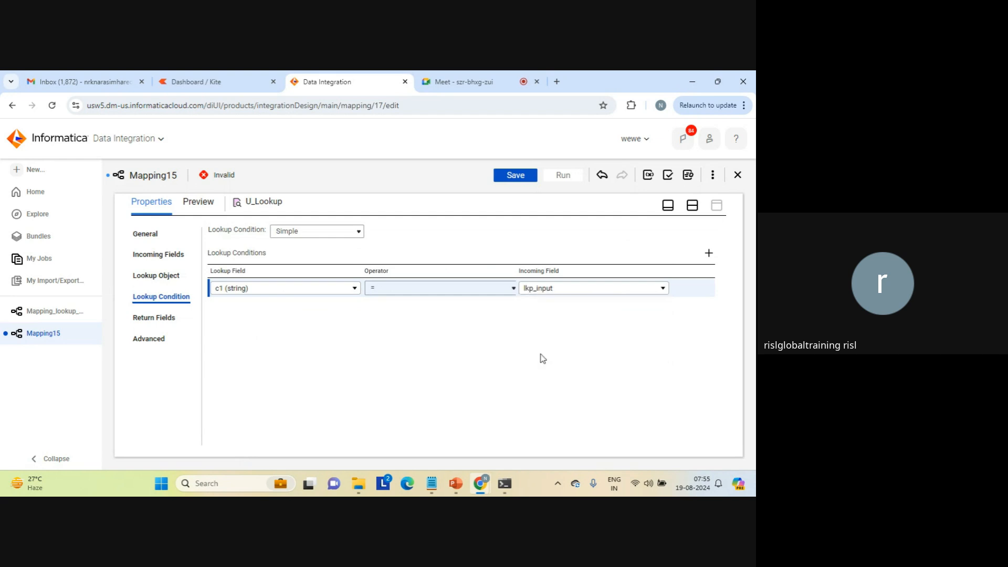
left_click(503, 290)
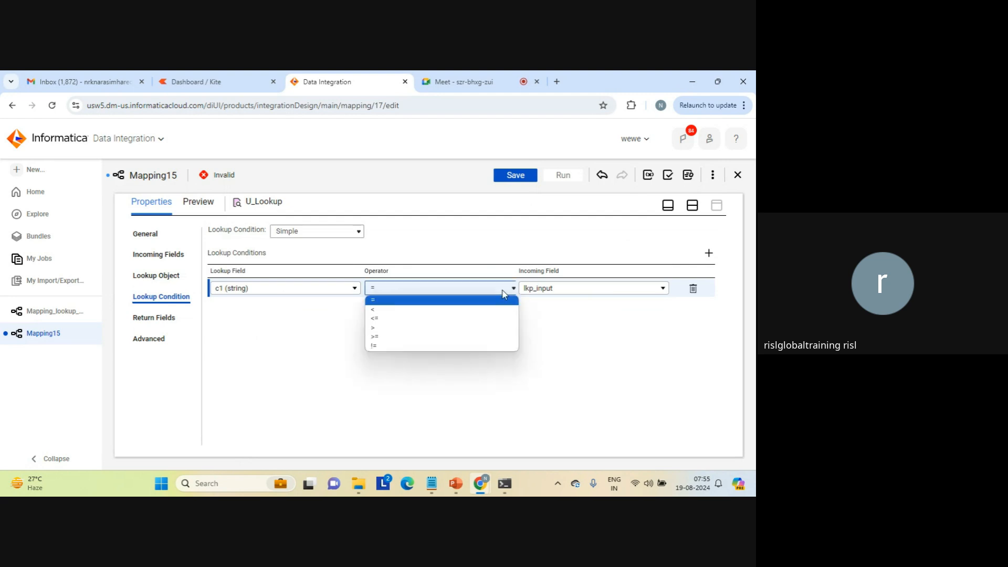
left_click(503, 291)
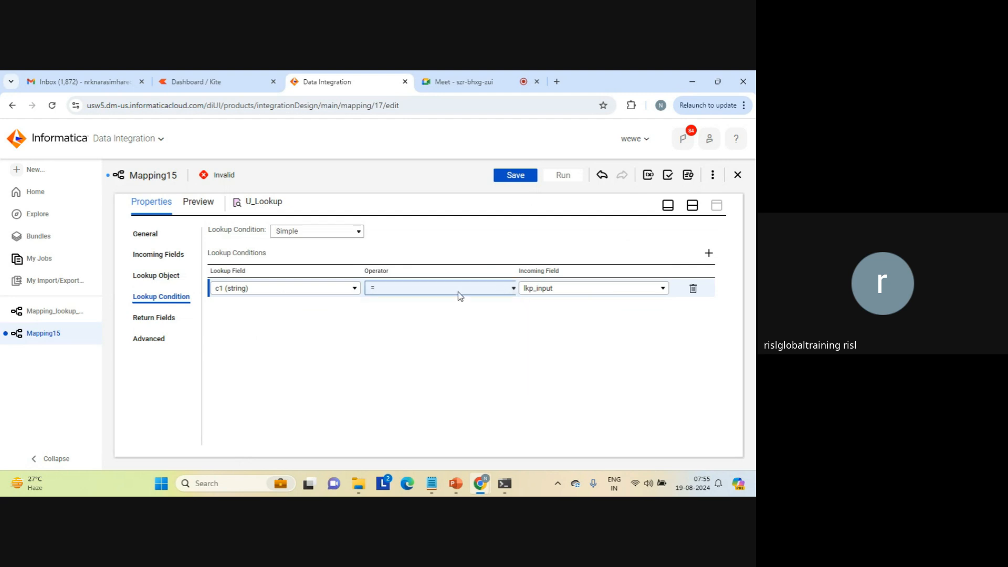
Set c2 as the return field of U_Lookup and bring the mapping canvas back into view.
left_click(159, 319)
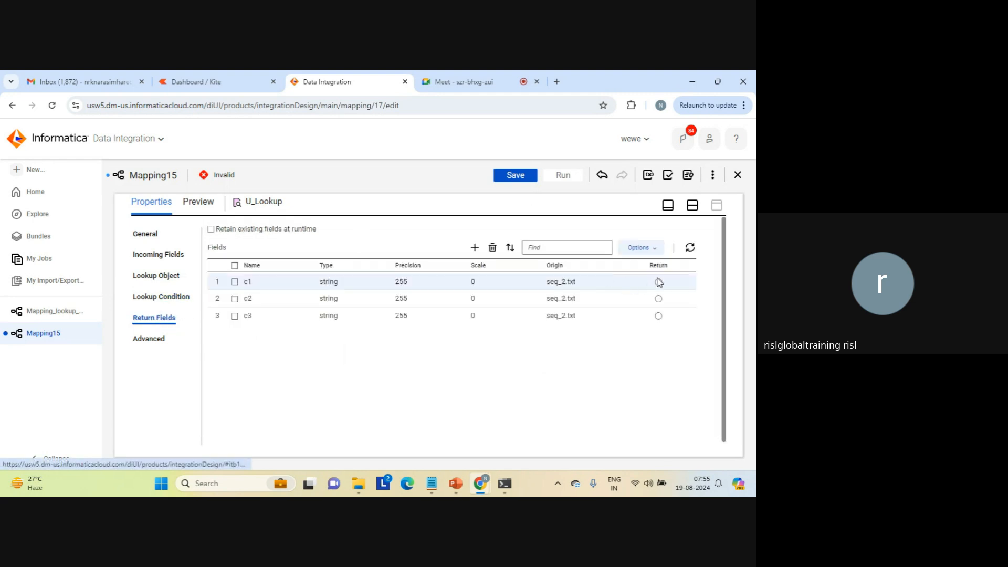
left_click(658, 298)
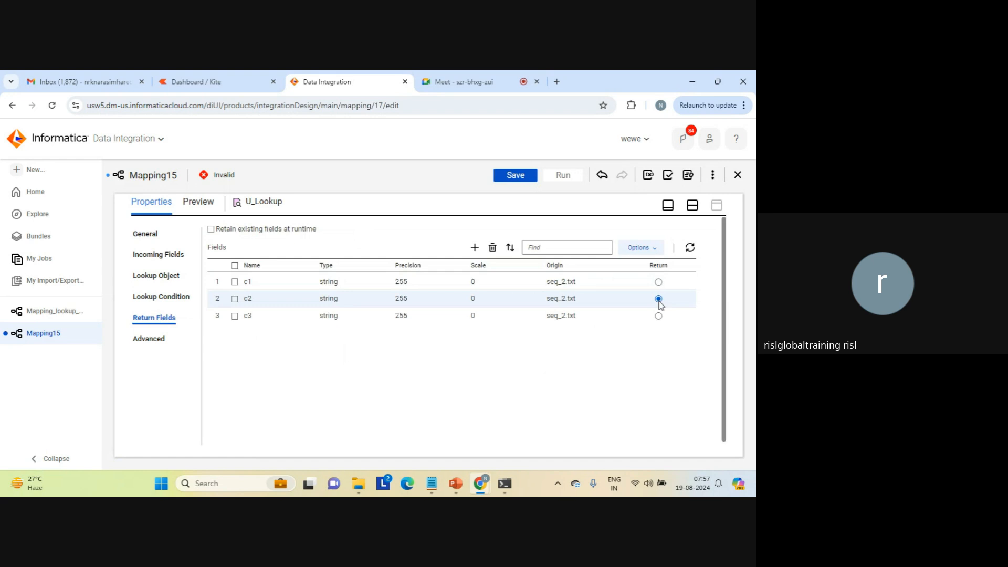
left_click(692, 206)
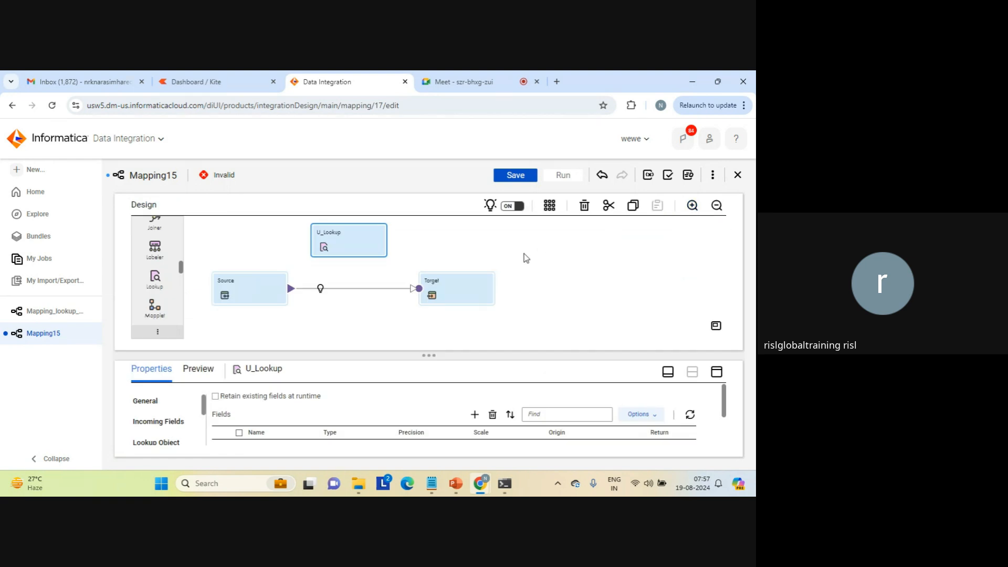
Insert an Expression transformation on the link between Source and Target.
left_click(253, 268)
left_click(238, 290)
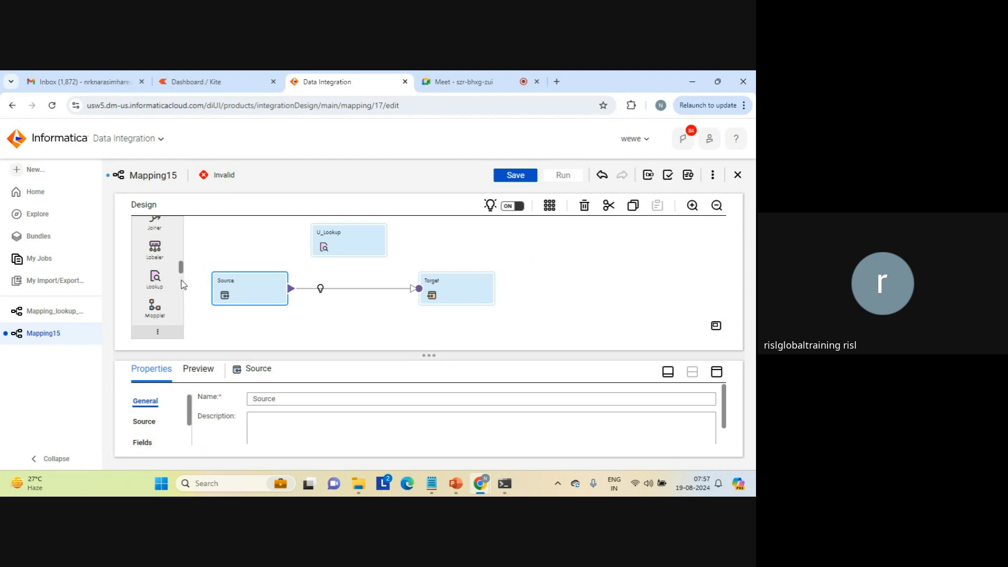
scroll(183, 284, "down", 3)
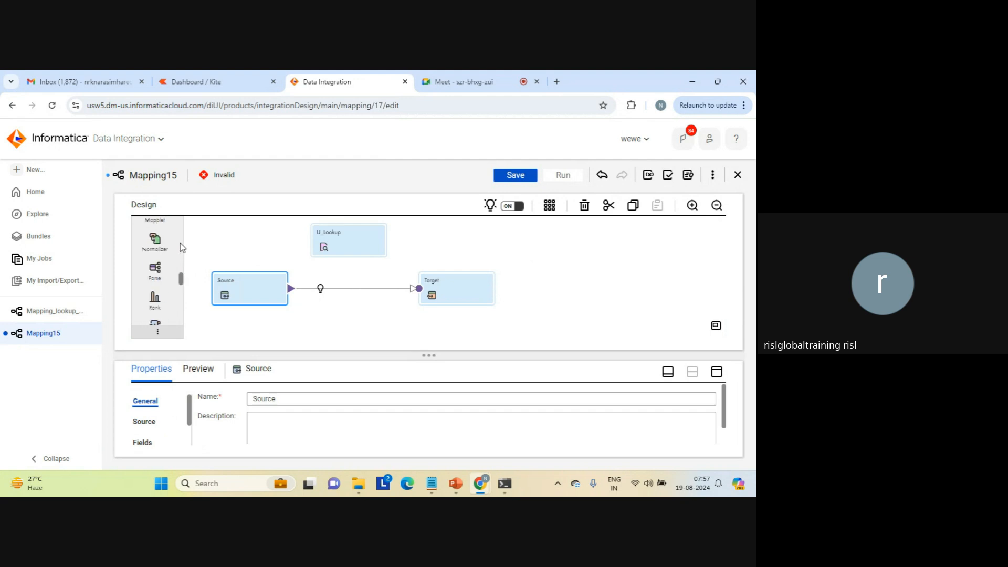
scroll(185, 245, "up", 2)
scroll(185, 245, "up", 3)
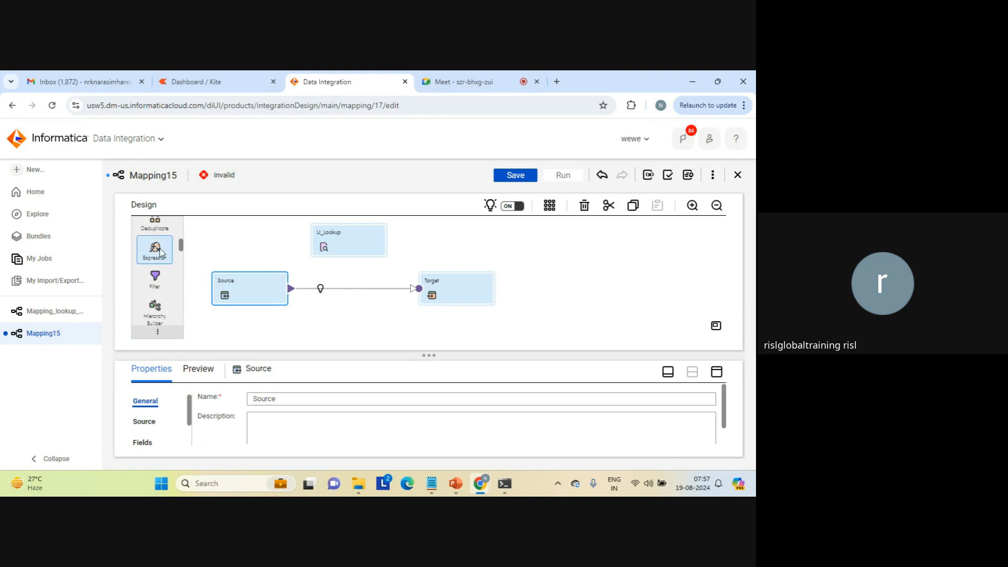
left_click_drag(159, 252, 303, 276)
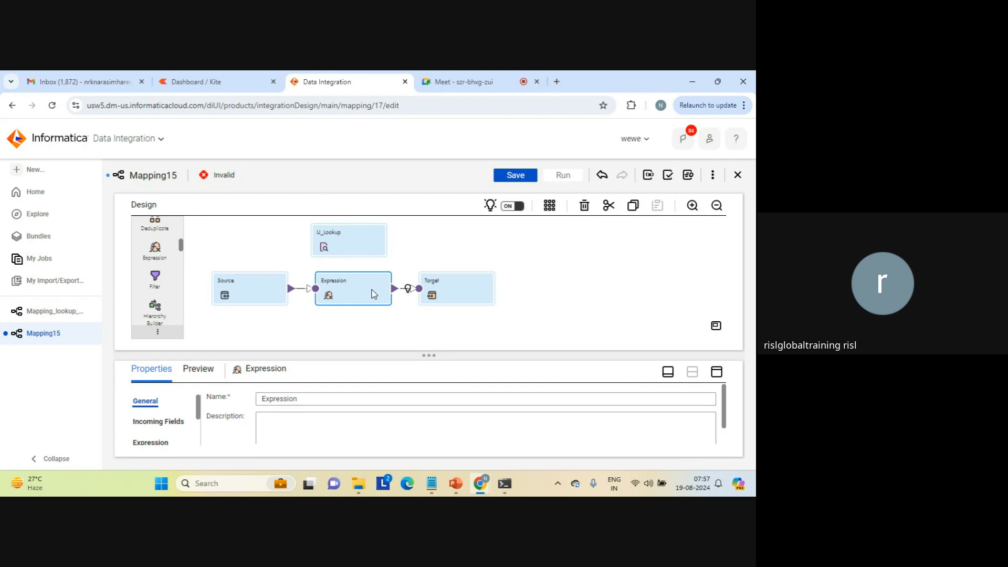
Configure the Source to read seq_1.txt through source_file_connection1 and check its fields.
left_click(254, 292)
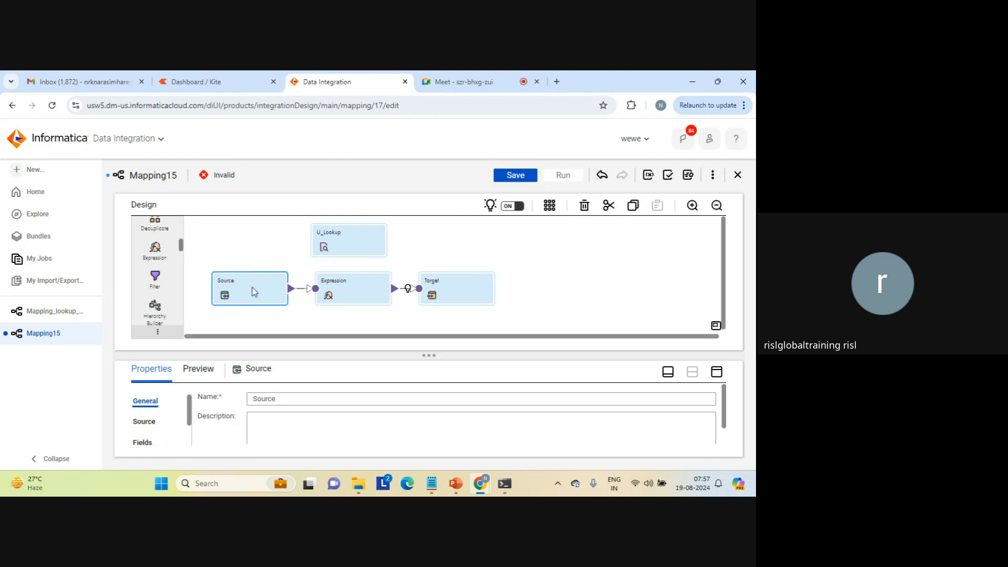
left_click(717, 373)
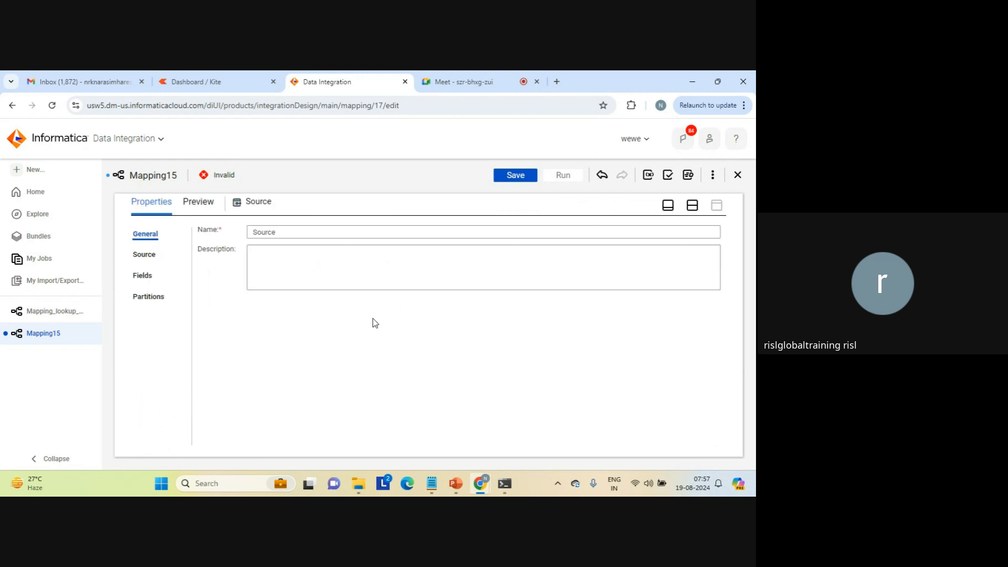
left_click(145, 256)
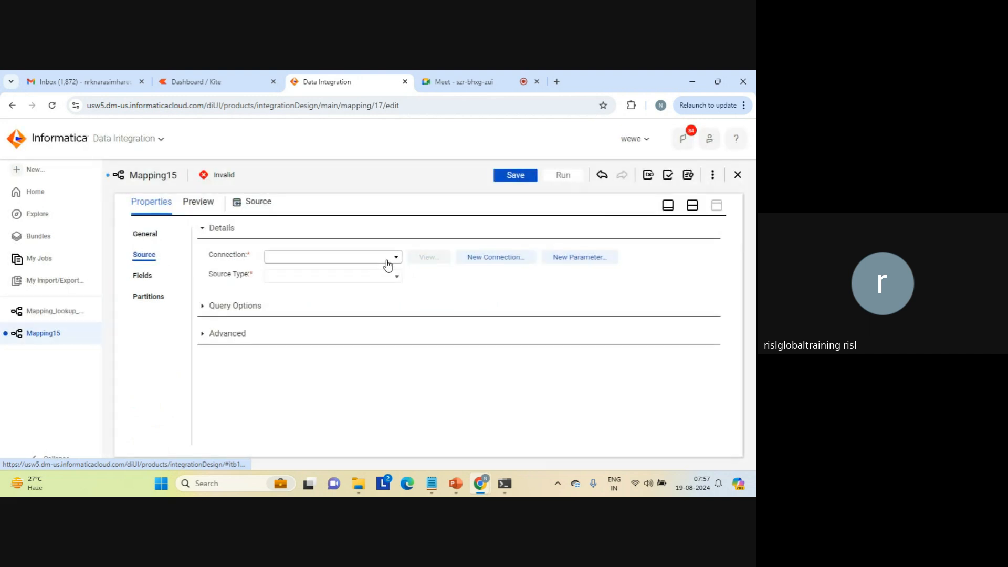
left_click(395, 257)
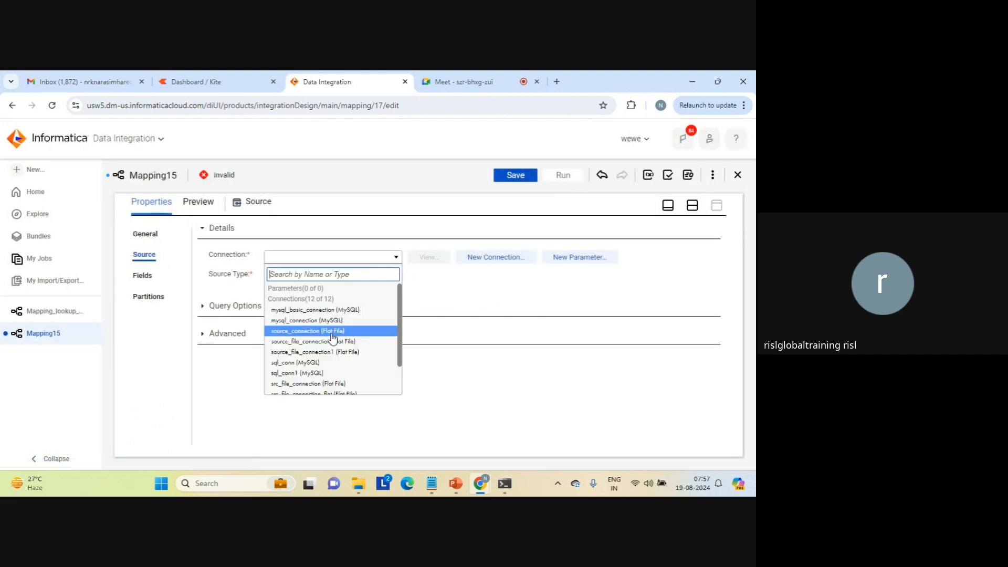
left_click(318, 352)
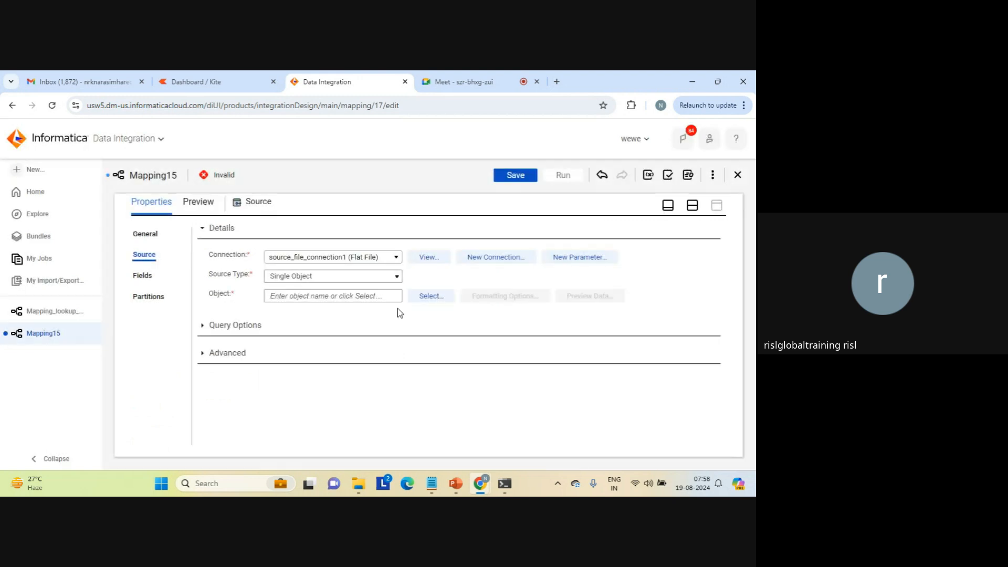
left_click(428, 296)
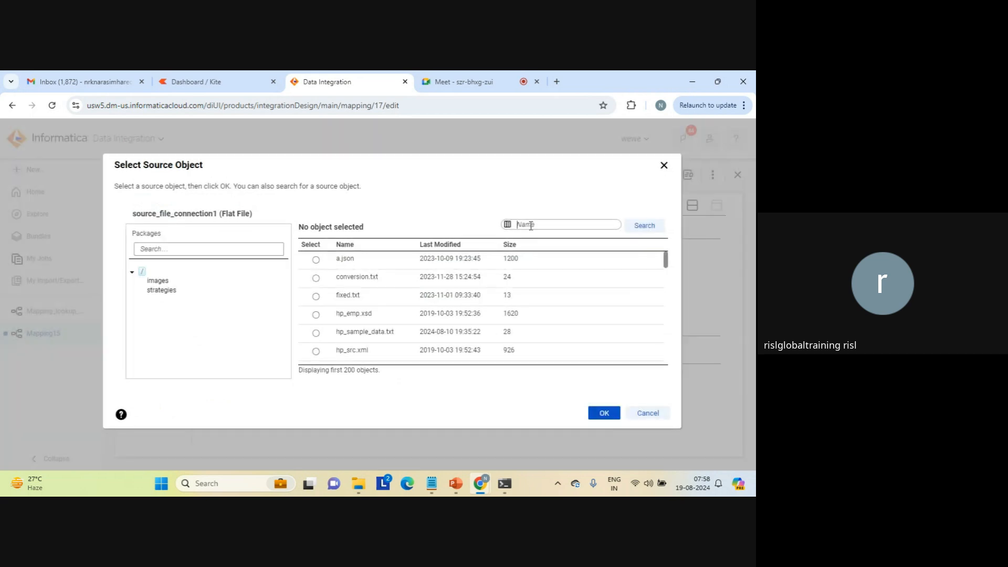
type("seq")
left_click(644, 227)
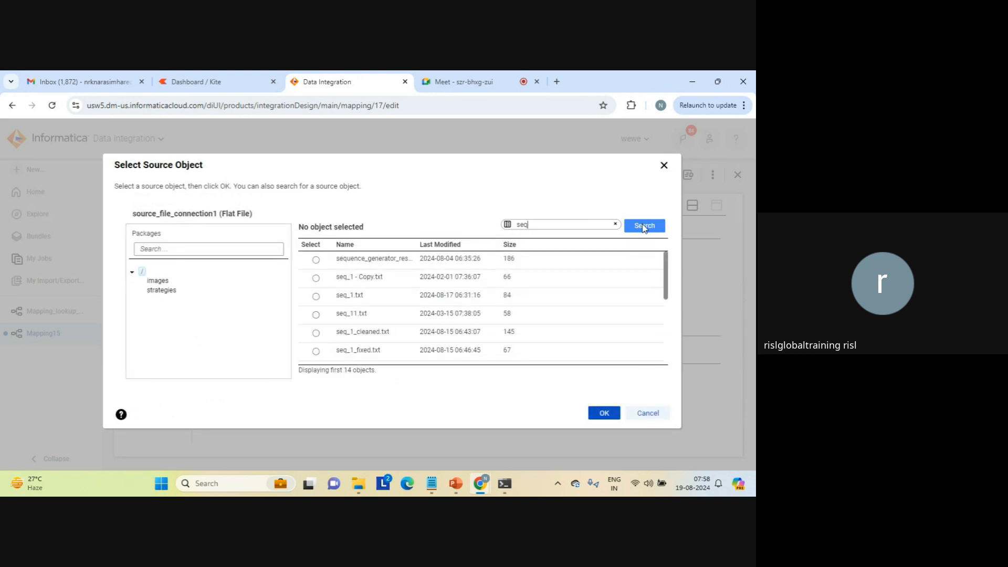
left_click(316, 299)
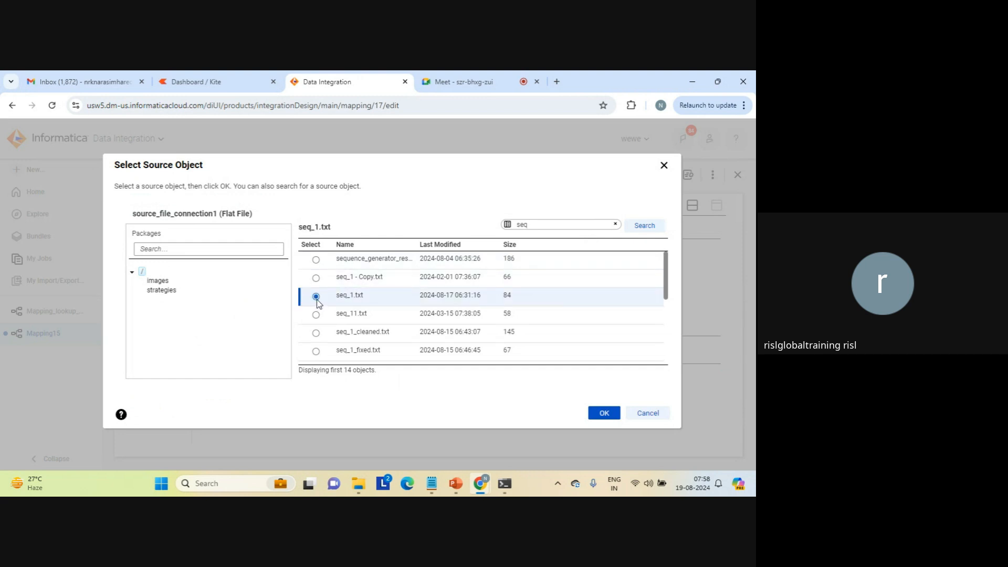
left_click(604, 414)
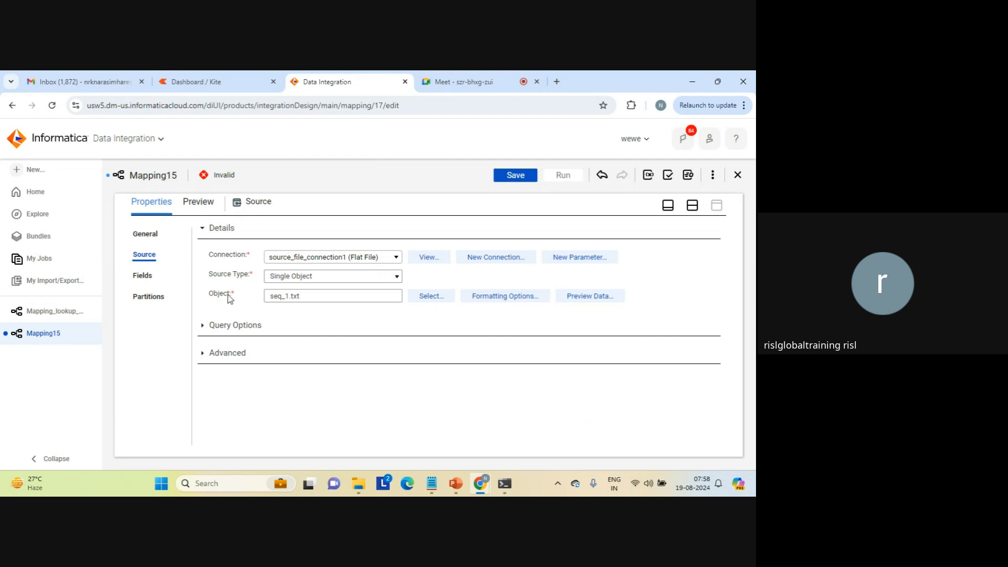
left_click(147, 279)
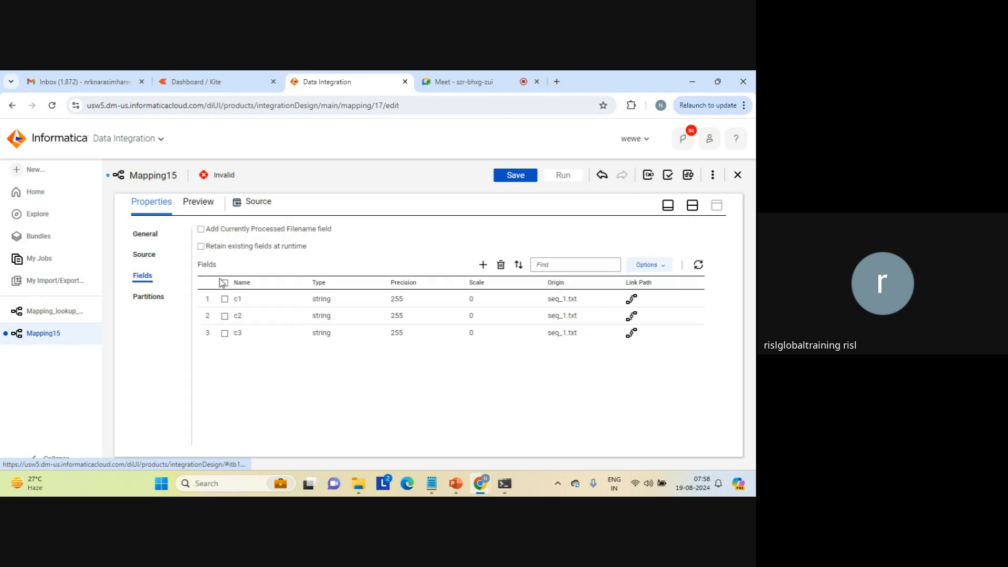
left_click(691, 205)
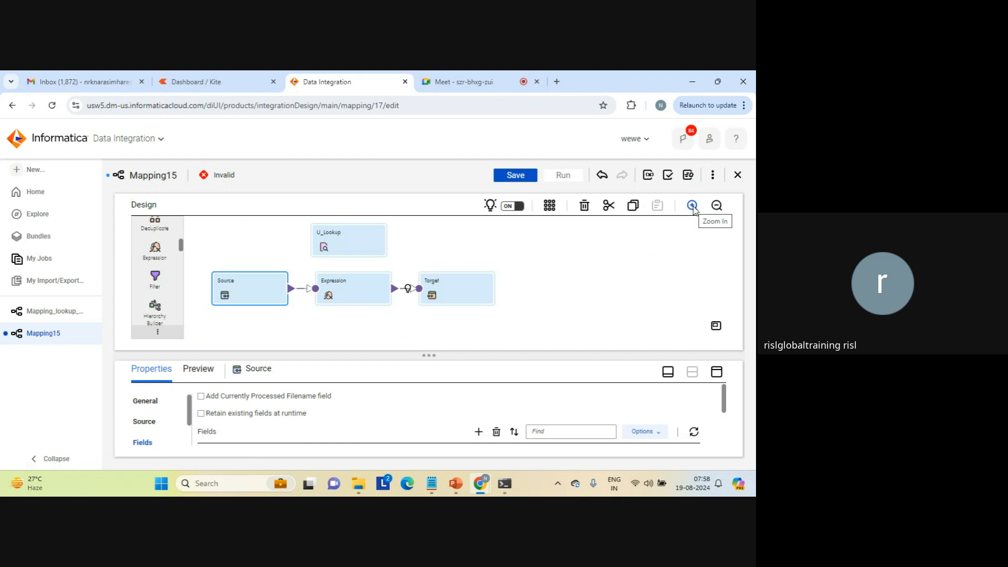
Open the expression definitions of the Expression transformation in the enlarged properties view.
left_click(345, 282)
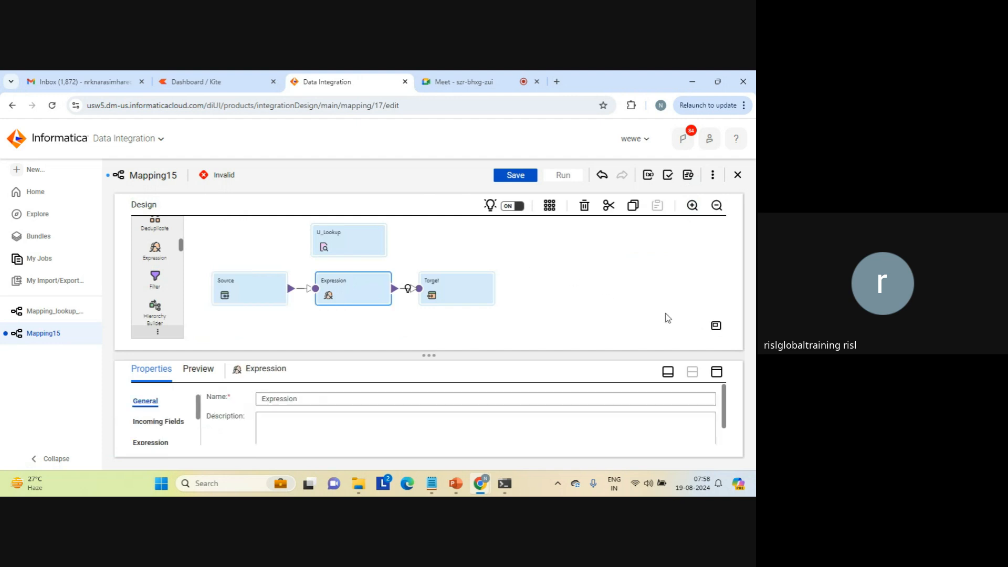
left_click(717, 371)
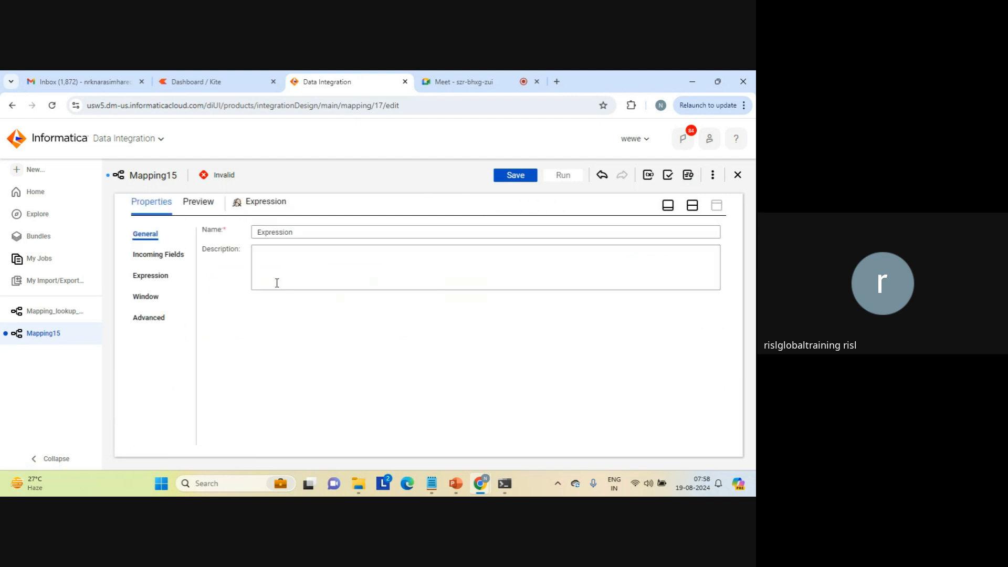
left_click(140, 275)
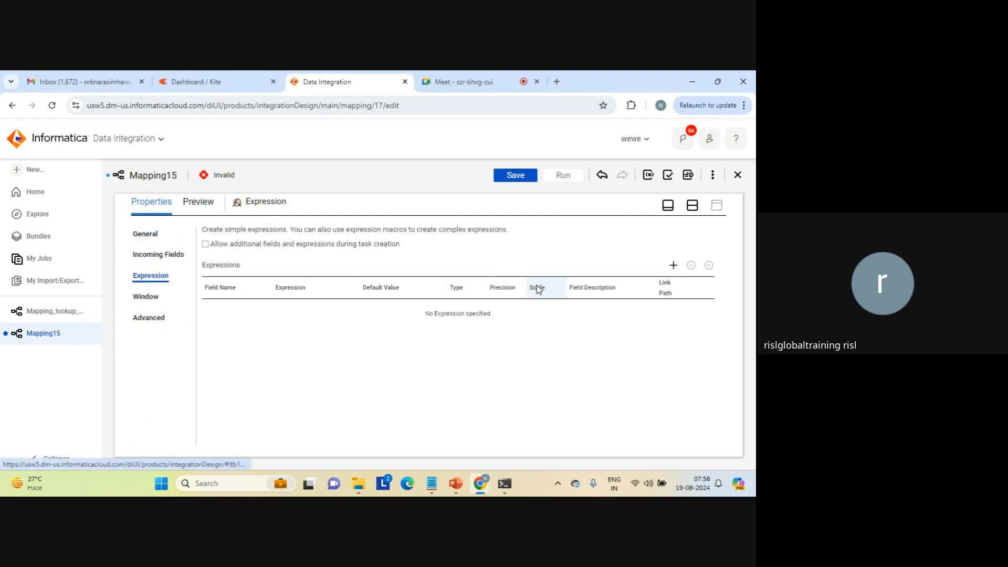
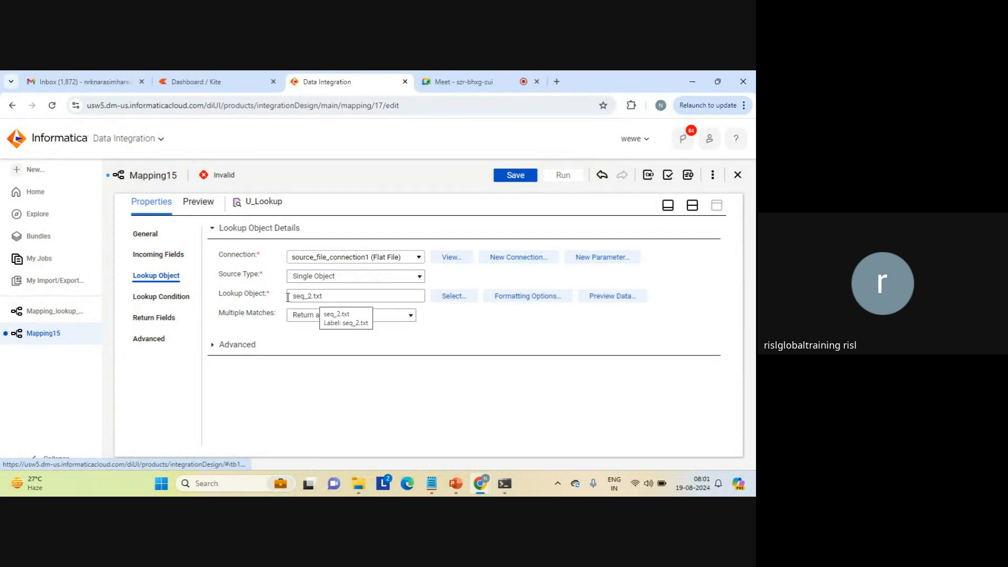
Review the lookup condition and return fields of U_Lookup, and bring the mapping canvas back into view.
left_click(175, 294)
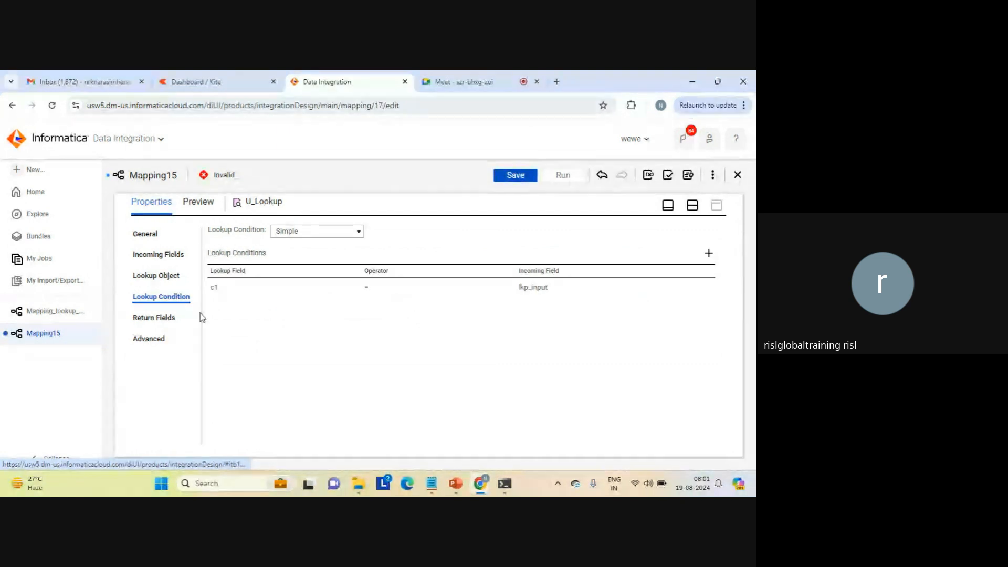
left_click(156, 319)
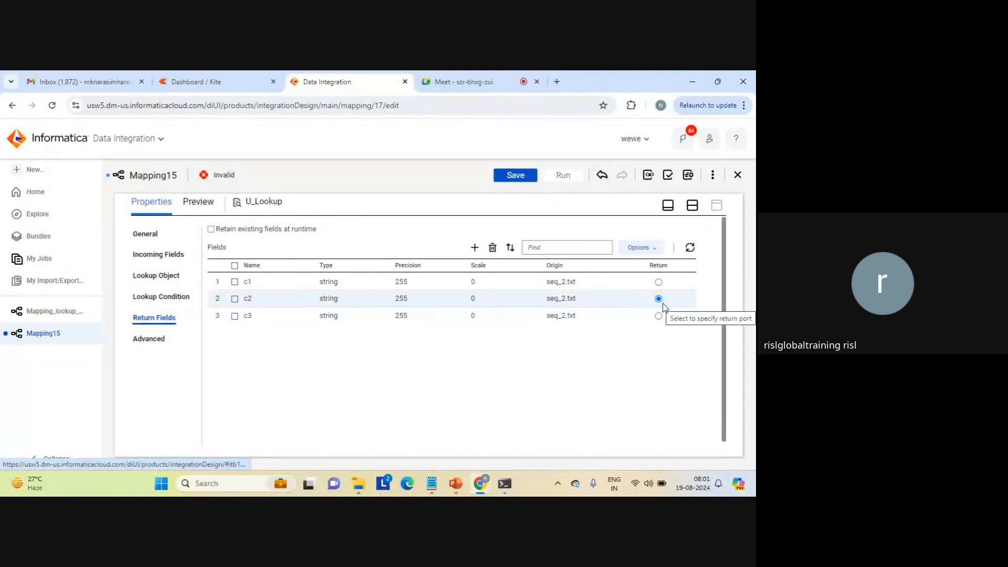
left_click(693, 209)
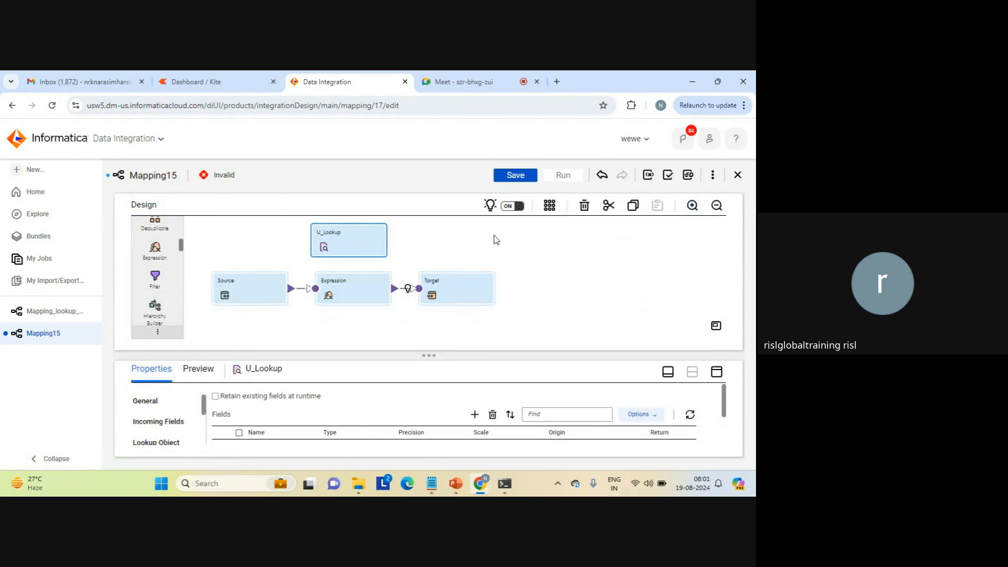
Switch to the Google Meet call, dismiss the infinity mirror notice, and return to Informatica Data Integration.
left_click(467, 81)
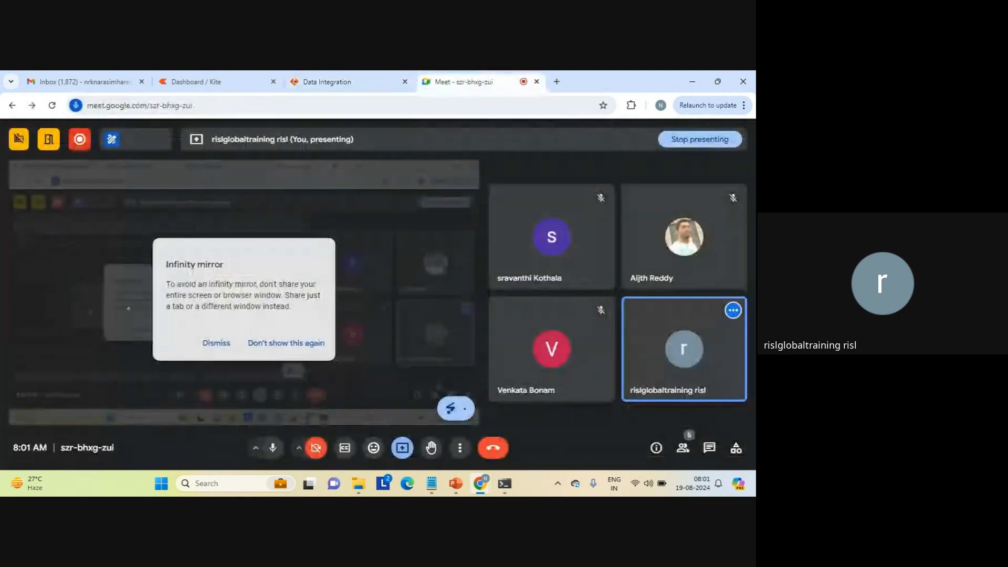
left_click(209, 344)
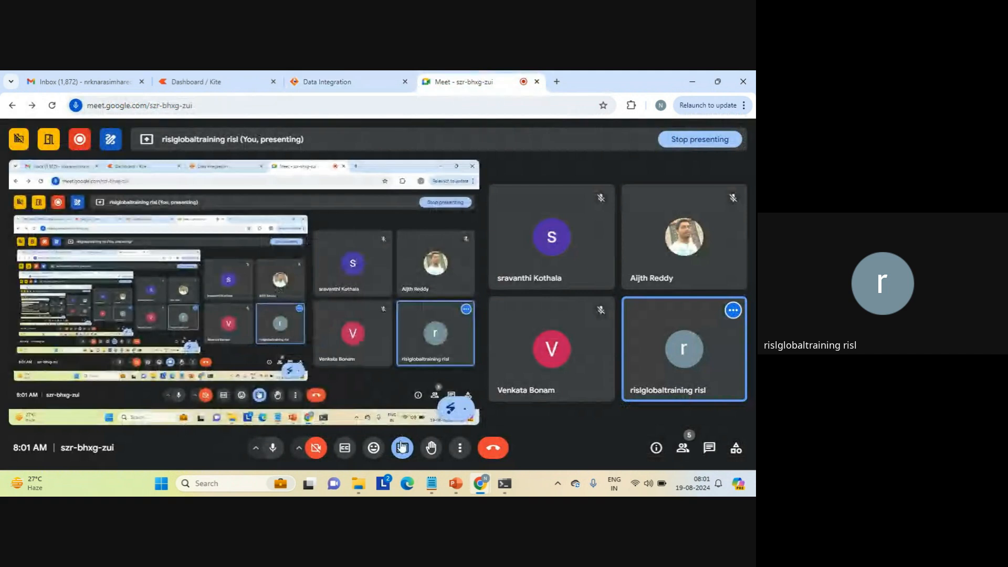
left_click(354, 82)
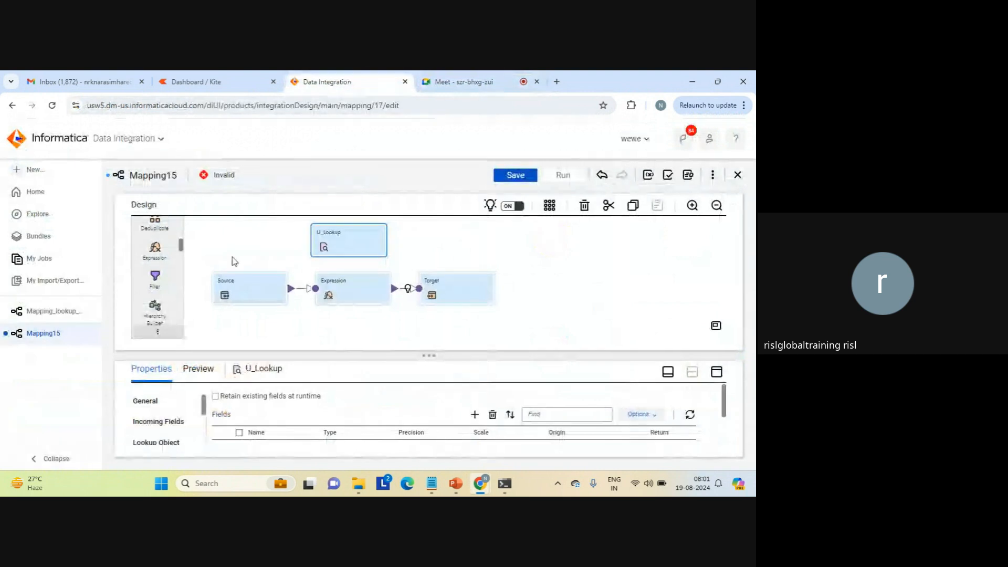
Review the connection and object settings of the Source transformation in the enlarged properties view.
left_click(256, 290)
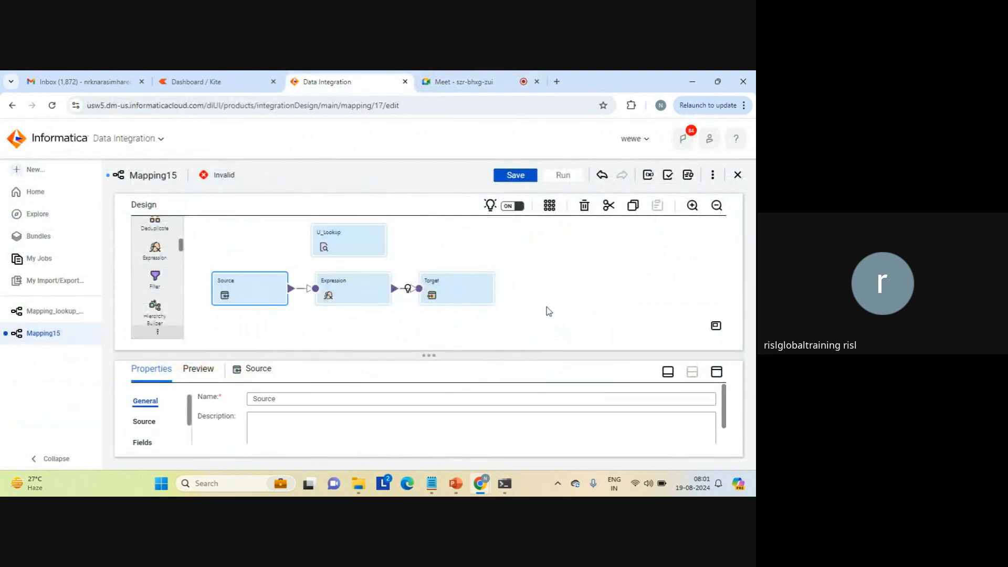
left_click(716, 371)
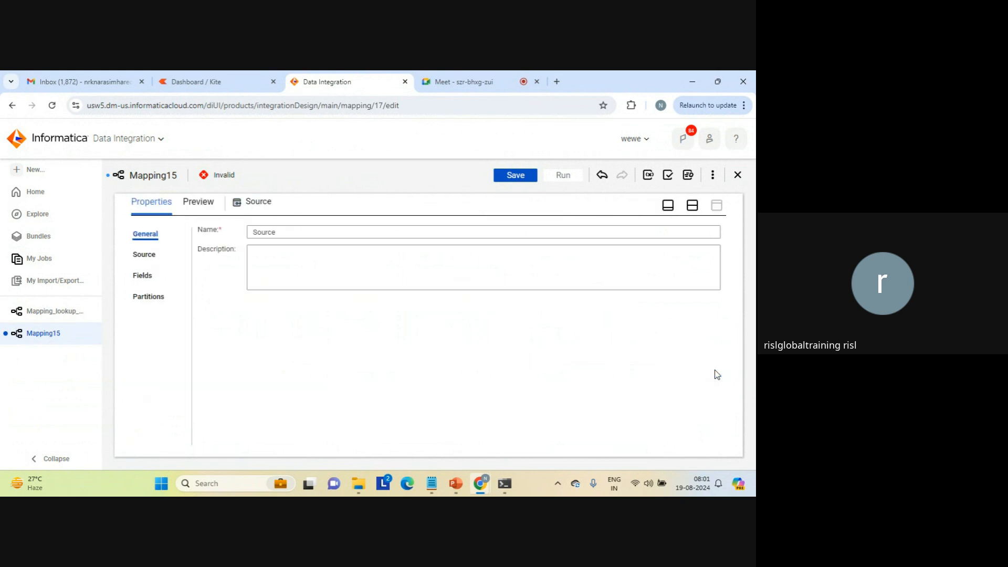
left_click(145, 254)
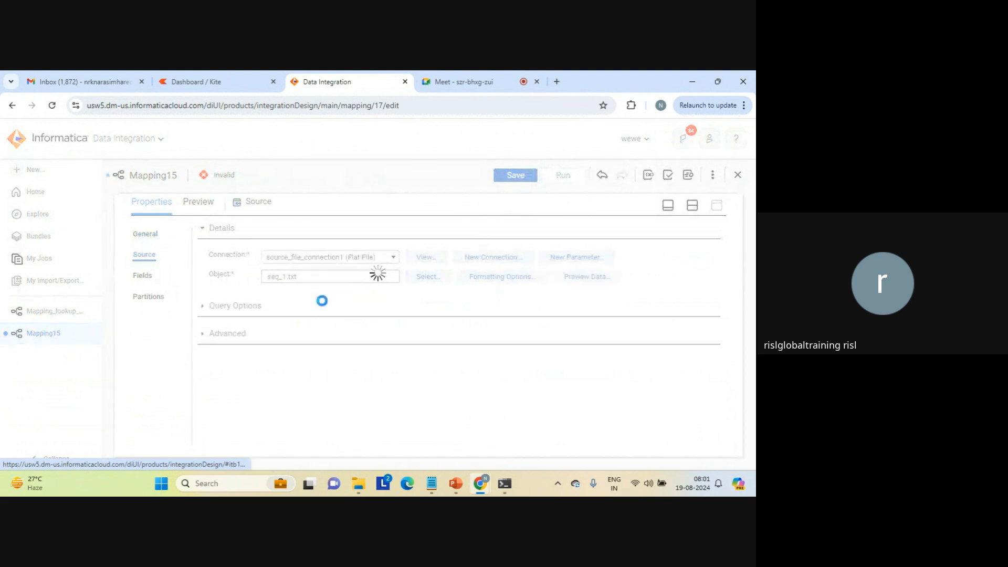
left_click(692, 204)
Open the return_c2 field expression of the Expression transformation and insert the U_Lookup function from the built-in Lookup functions.
left_click(342, 291)
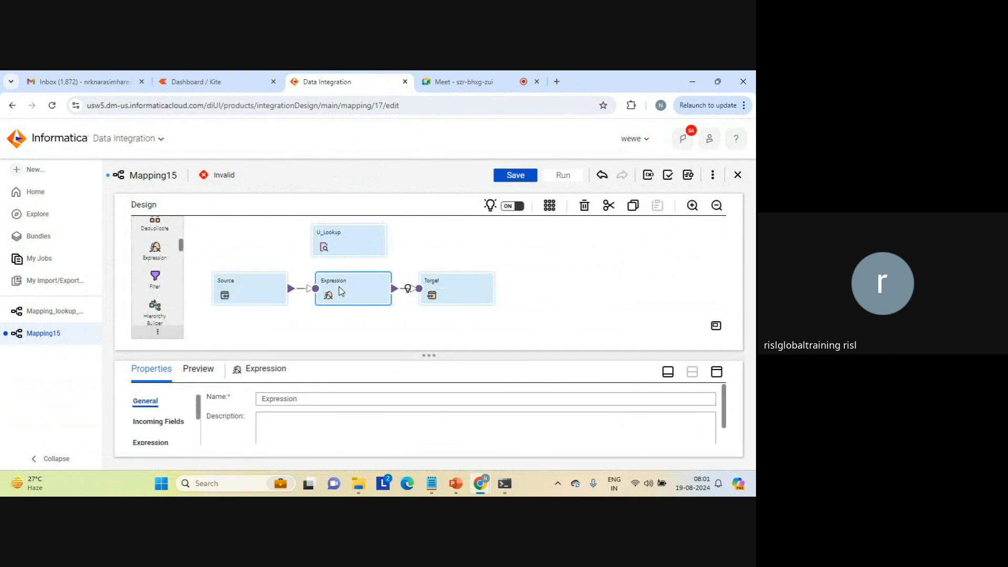
left_click(716, 371)
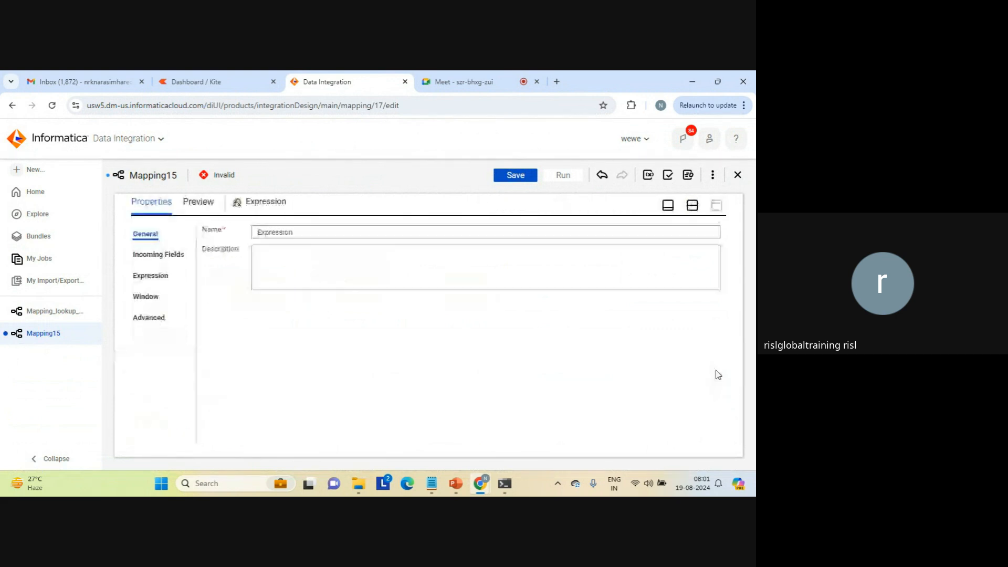
left_click(162, 278)
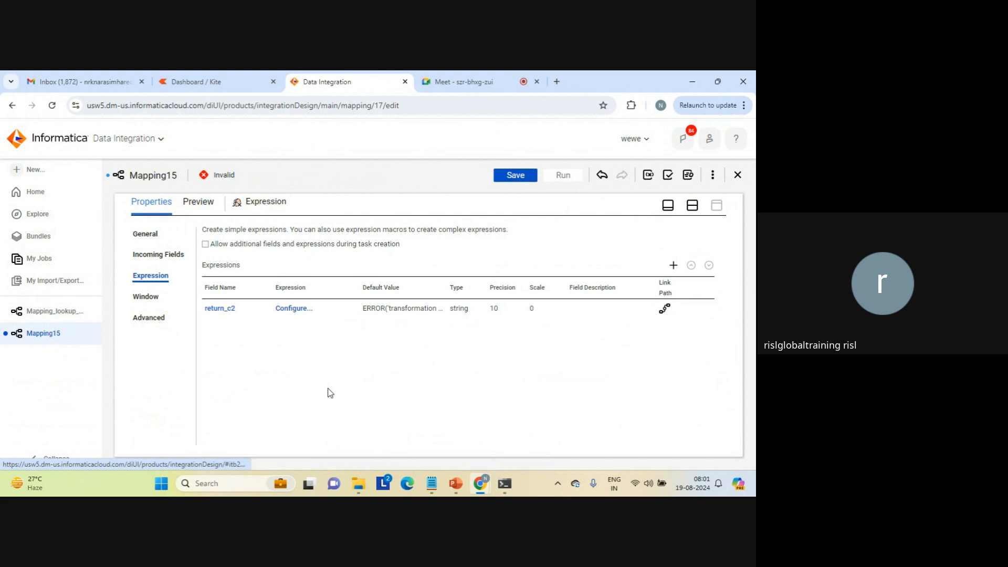
left_click(288, 313)
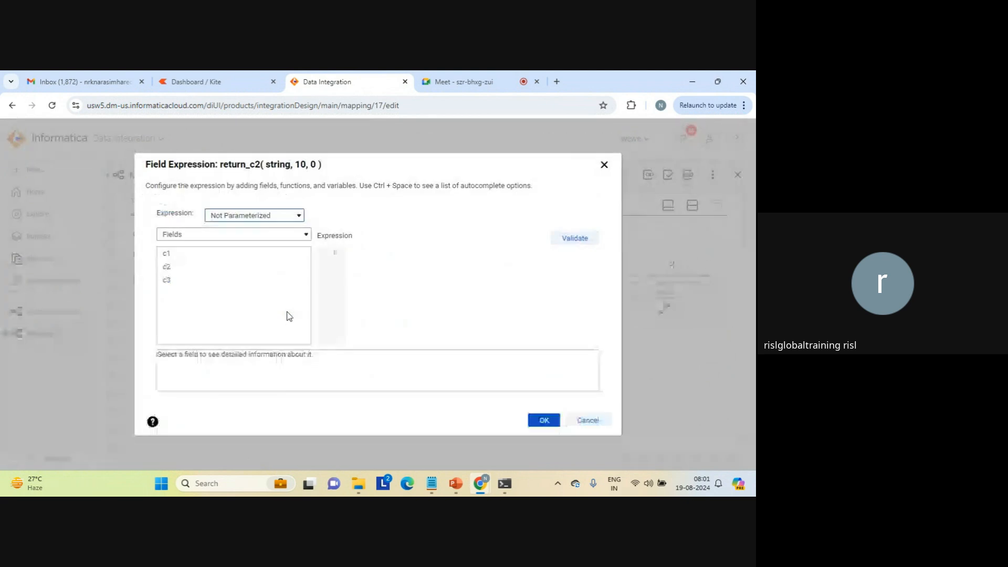
left_click(295, 238)
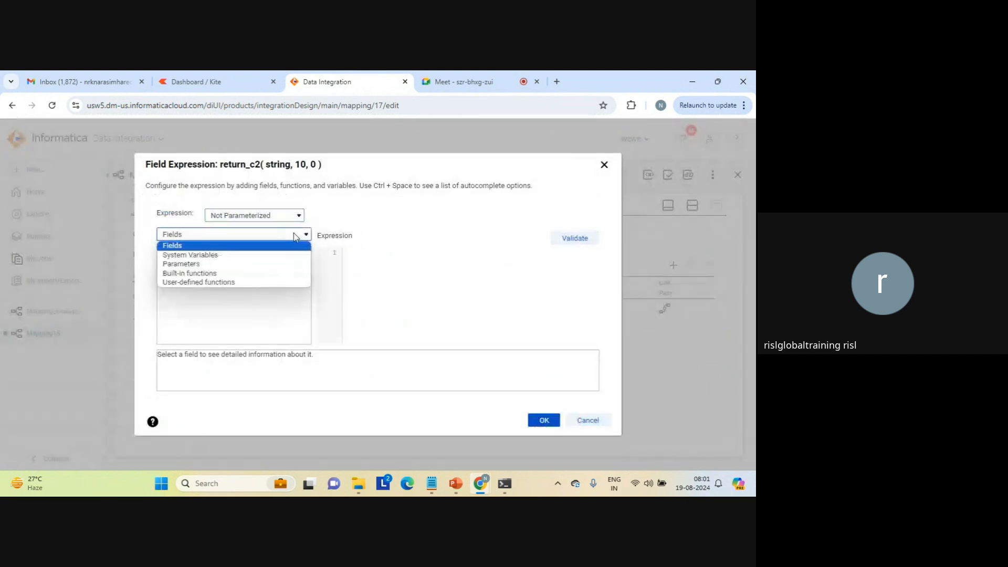
left_click(235, 273)
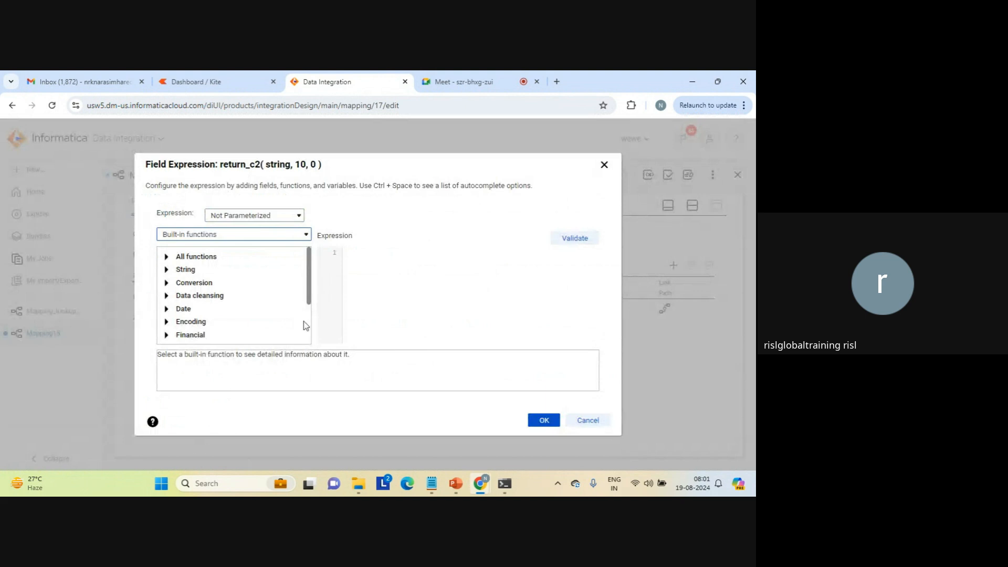
scroll(308, 334, "down", 3)
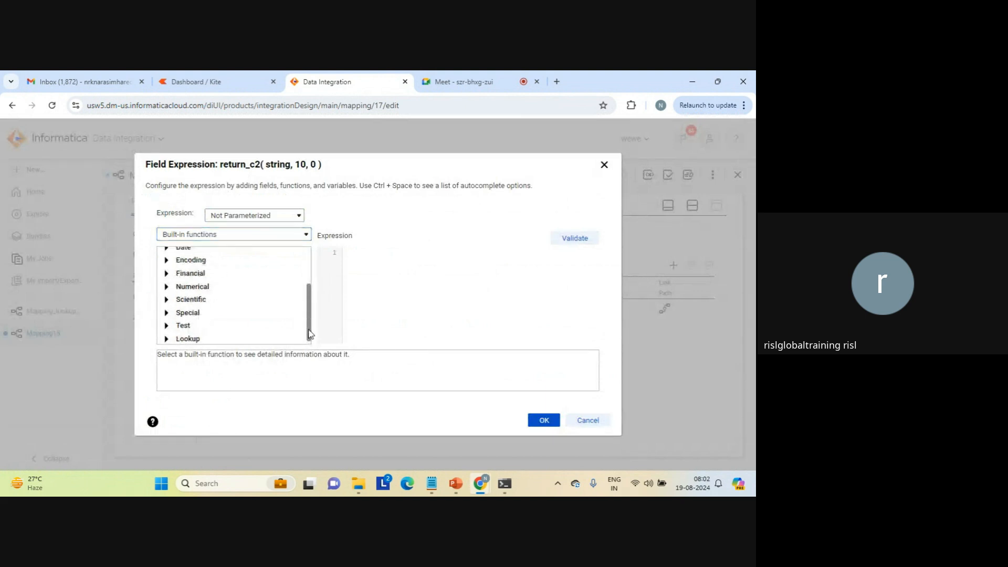
left_click(166, 339)
scroll(311, 338, "down", 1)
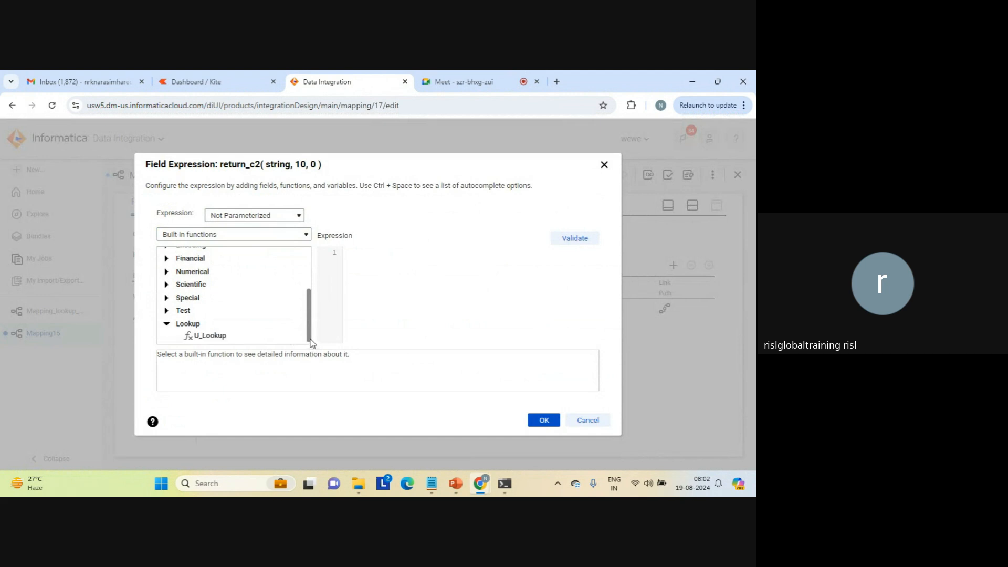
double_click(222, 340)
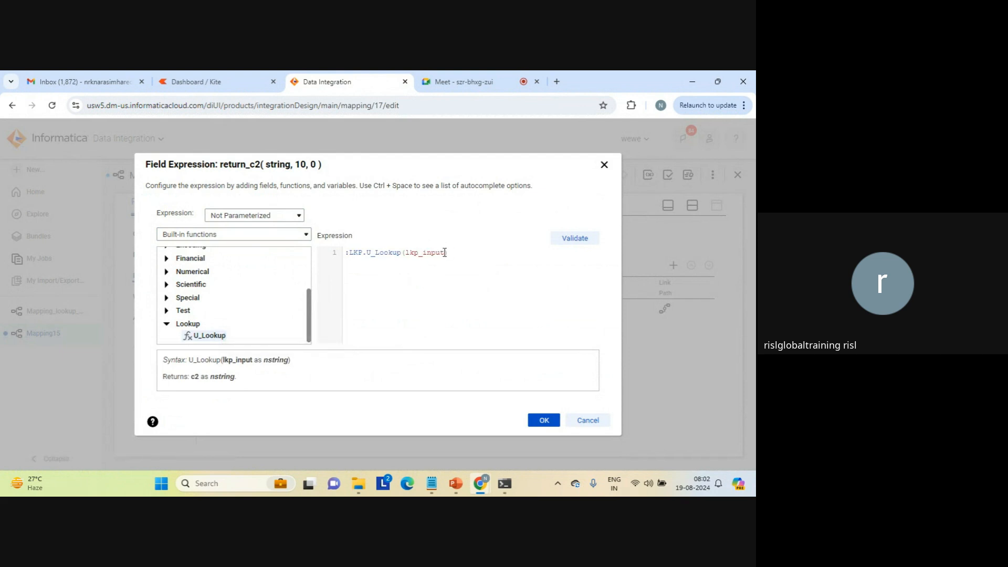
Replace the lkp_input argument of the U_Lookup call with c1, then validate and accept the expression.
key("BackSpace")
key("BackSpace")
key("BackSpace")
key("BackSpace")
key("BackSpace")
key("BackSpace")
key("BackSpace")
key("BackSpace")
key("BackSpace")
type("c1")
left_click(576, 238)
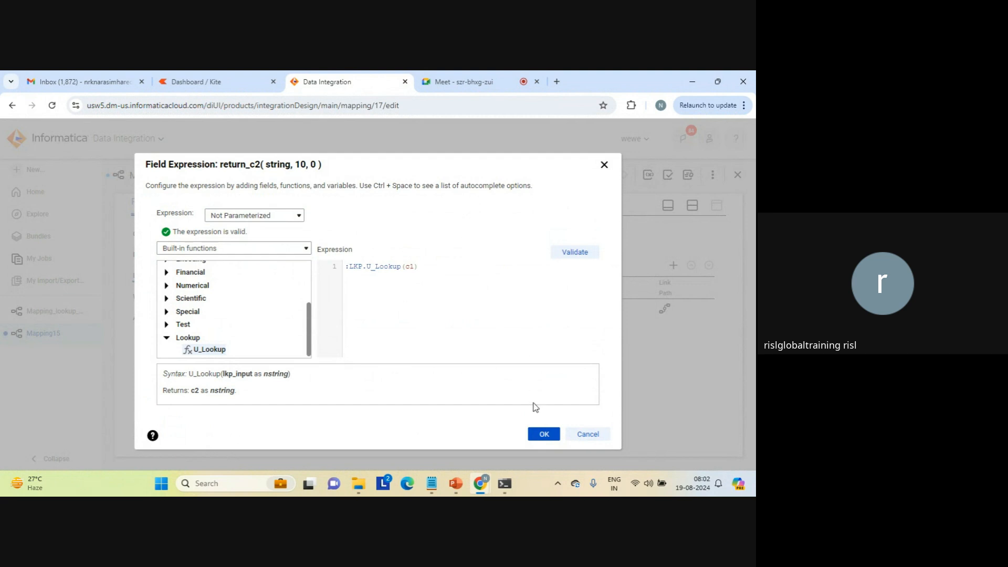
left_click(542, 434)
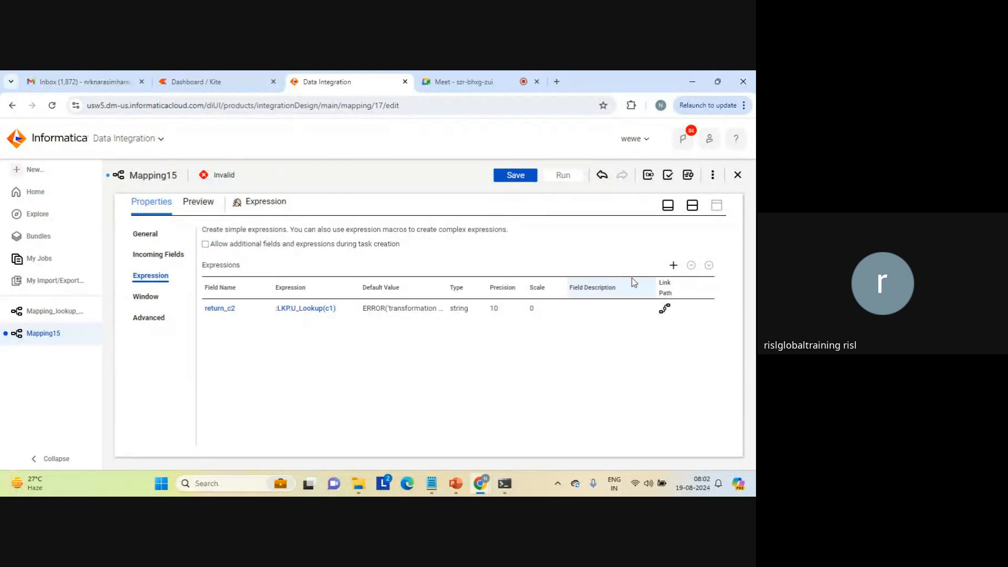
Move the Target transformation slightly farther from the Expression transformation on the mapping canvas.
left_click(692, 205)
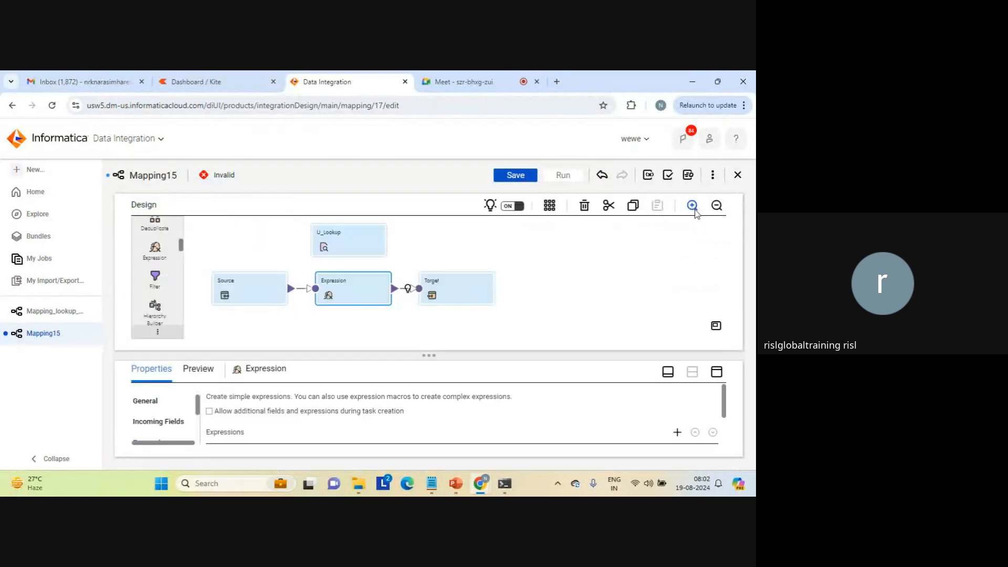
left_click(445, 279)
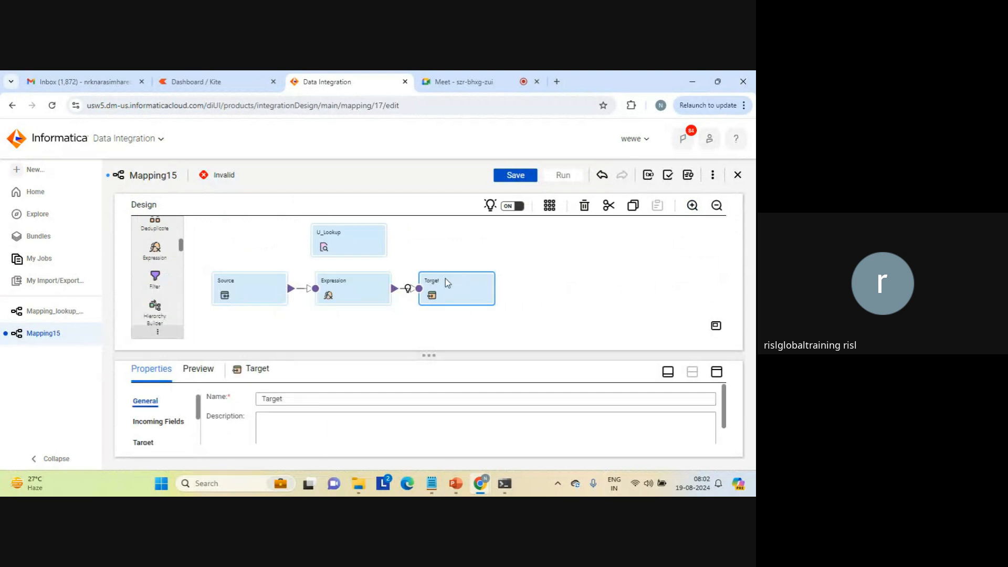
left_click_drag(445, 278, 484, 270)
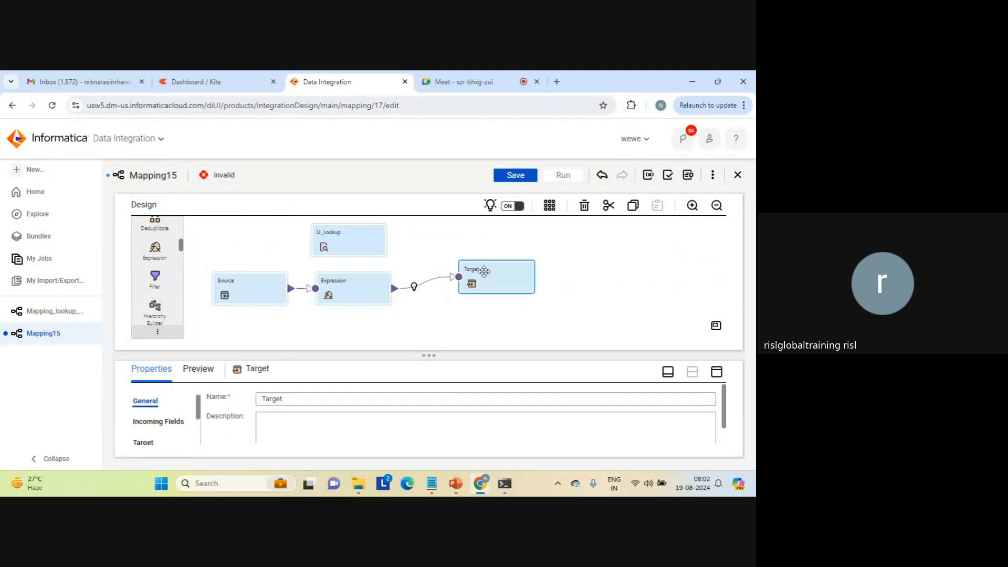
Set the Target transformation's connection to target_file_connection1 (Flat File).
left_click(716, 371)
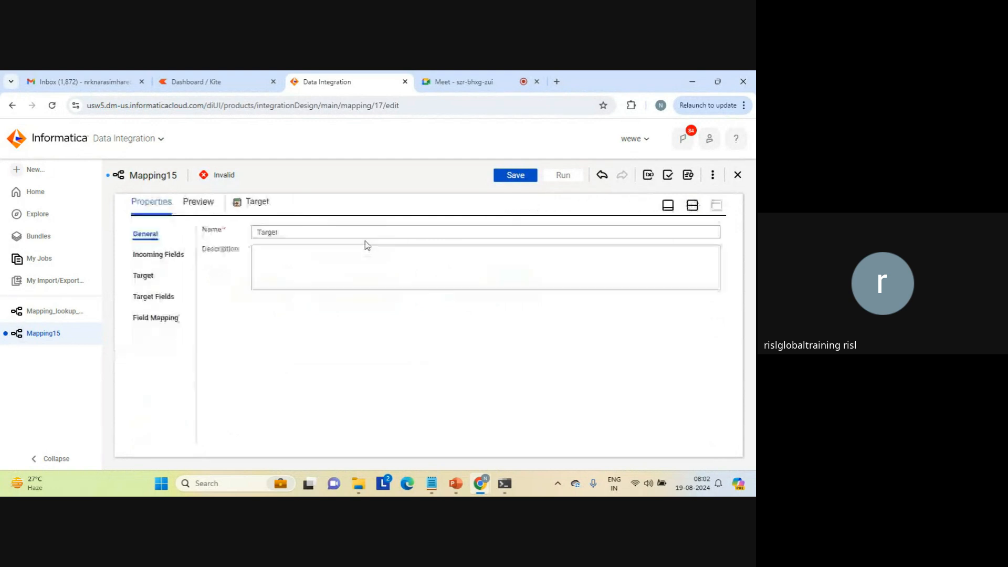
left_click(145, 274)
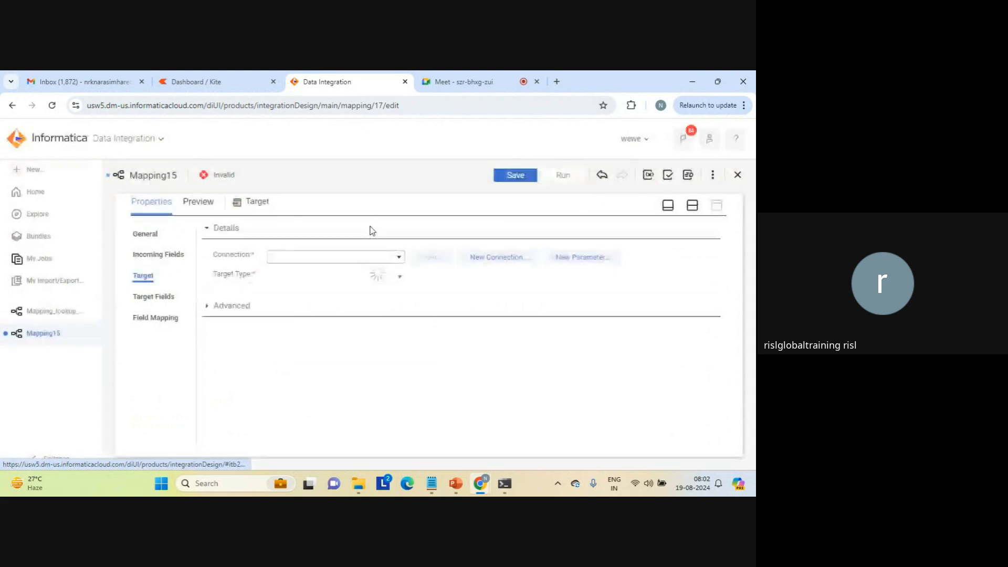
left_click(399, 257)
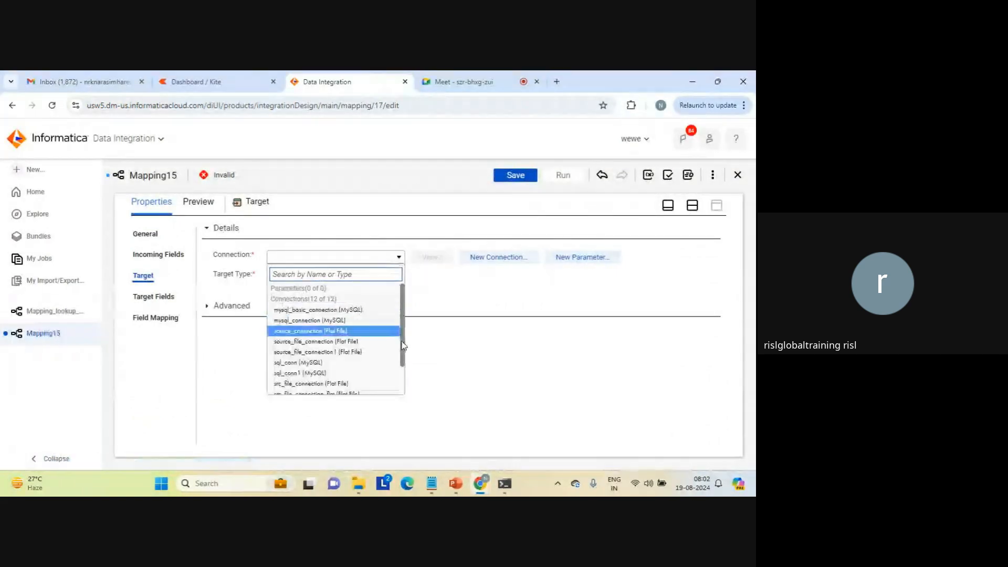
scroll(403, 379, "down", 2)
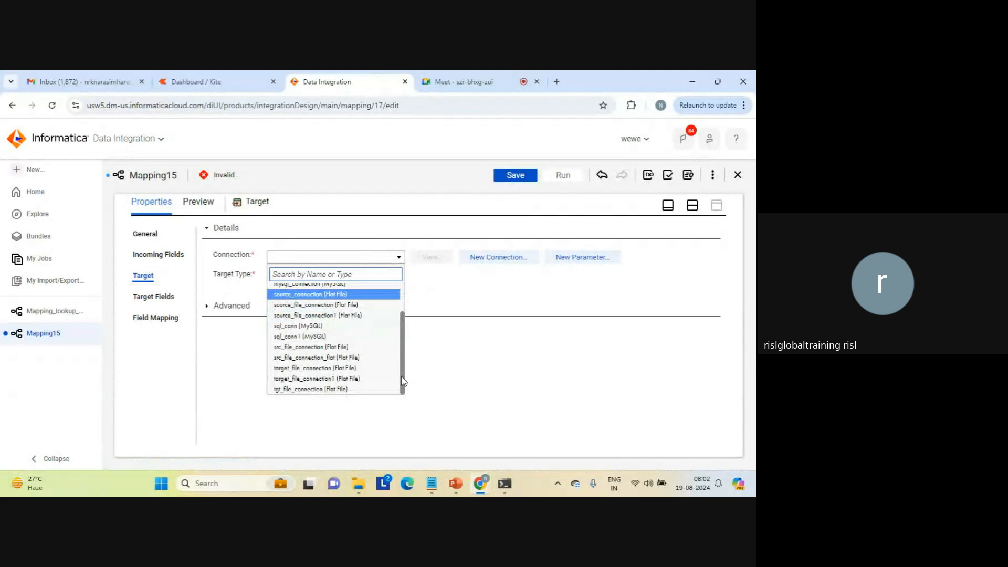
left_click(347, 378)
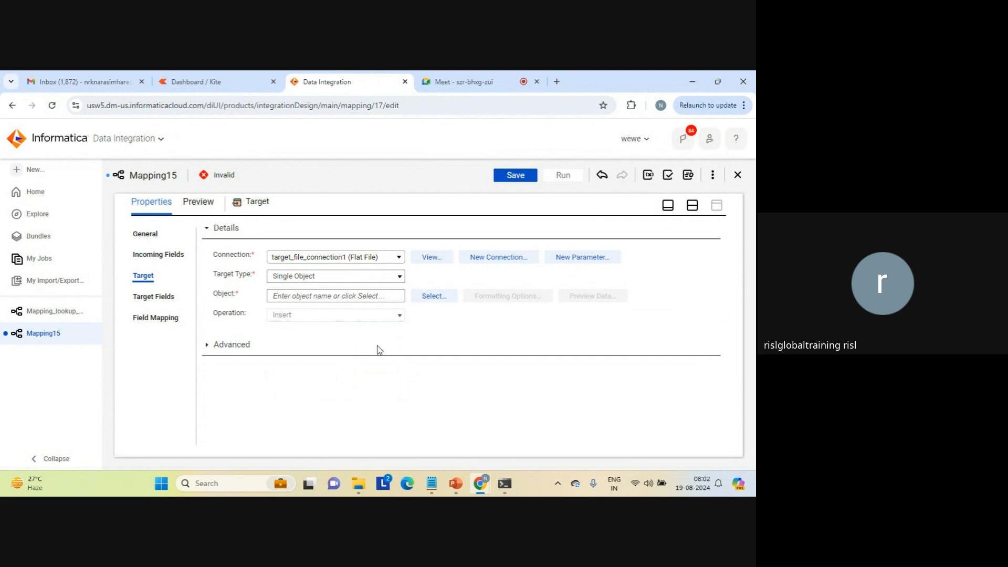
Set the target object to be created new at runtime with the static file name lookup_unconnected_c1_c2.txt.
left_click(434, 295)
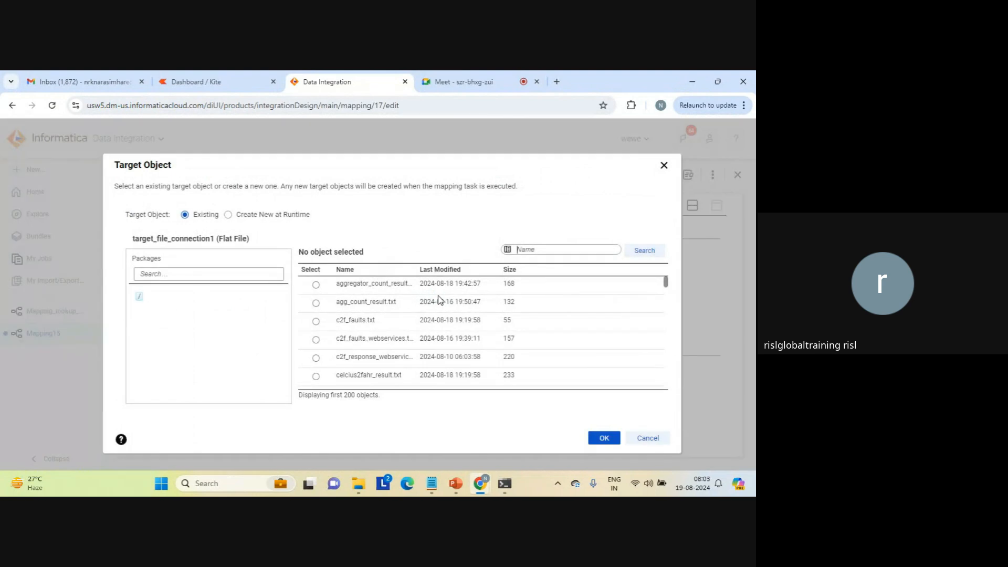
left_click(259, 214)
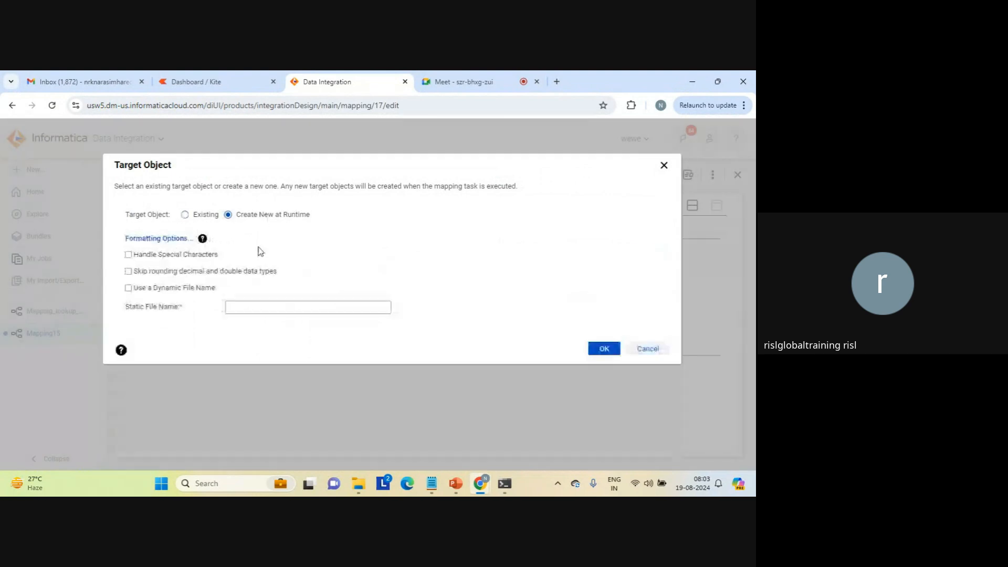
left_click(254, 305)
type("loc")
type("kup_un")
type("connected_c1_c2.txt")
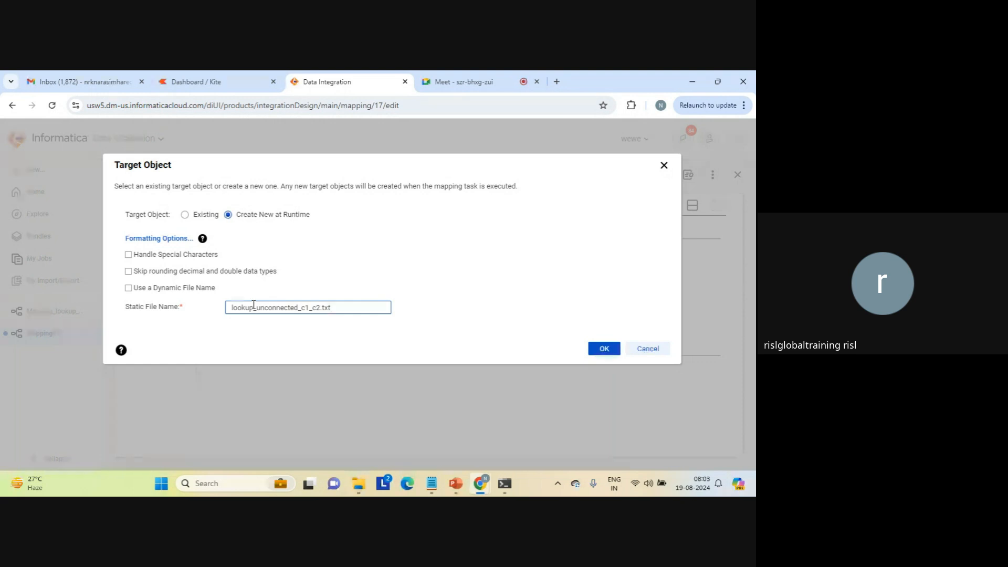
left_click(601, 347)
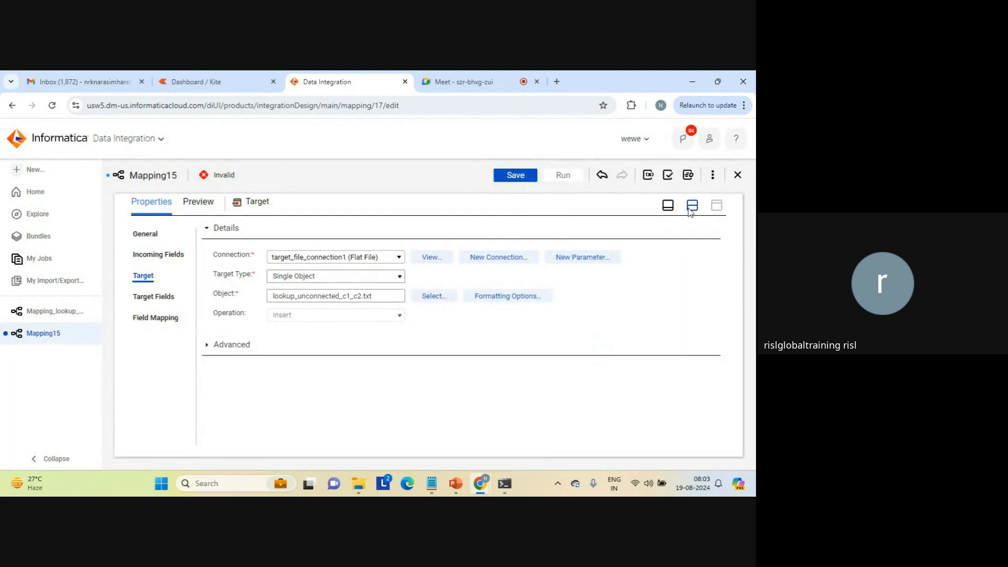
Rename the mapping as Mapping_unconnected_lookup_c1_getc2 and save it.
left_click(691, 206)
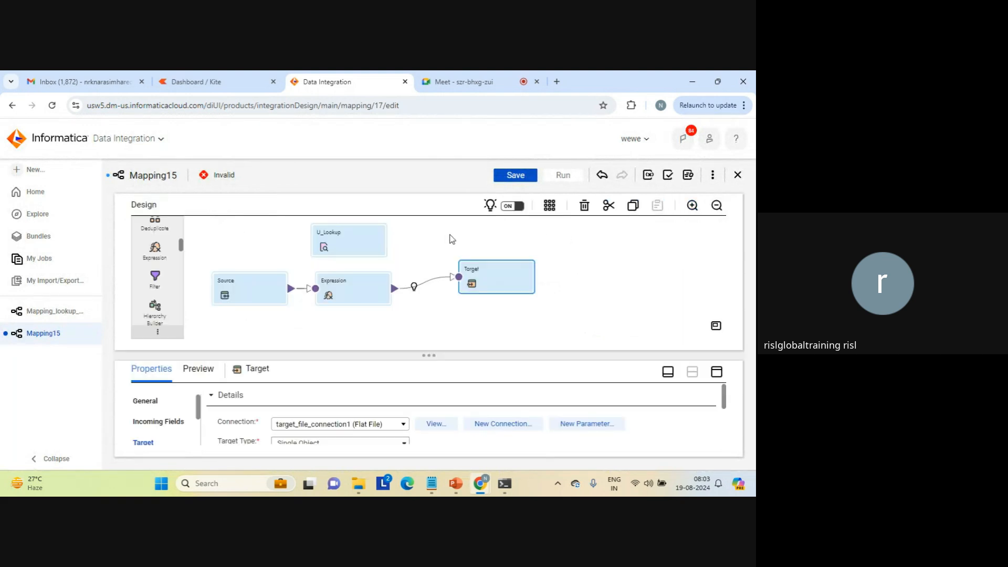
left_click(450, 238)
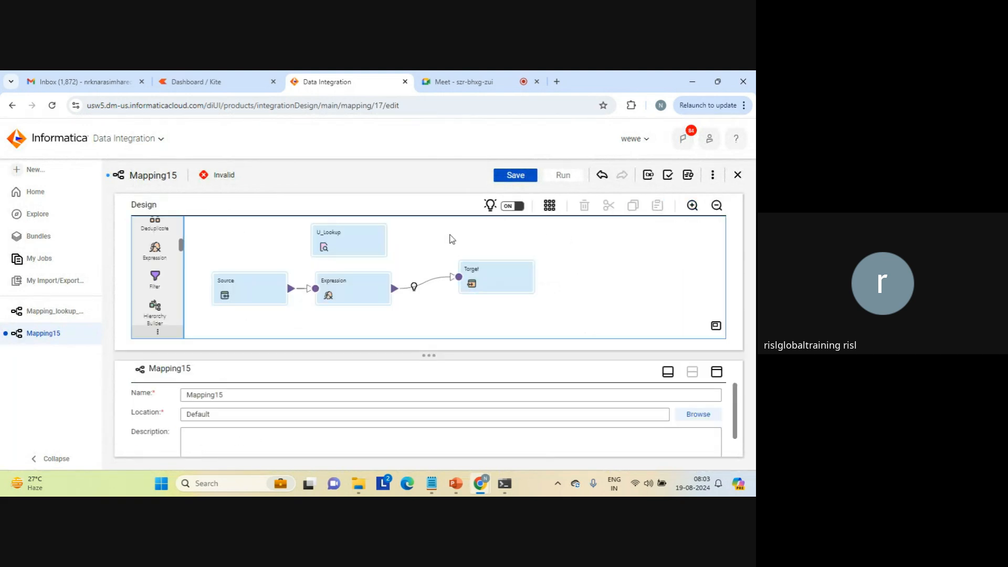
left_click(235, 394)
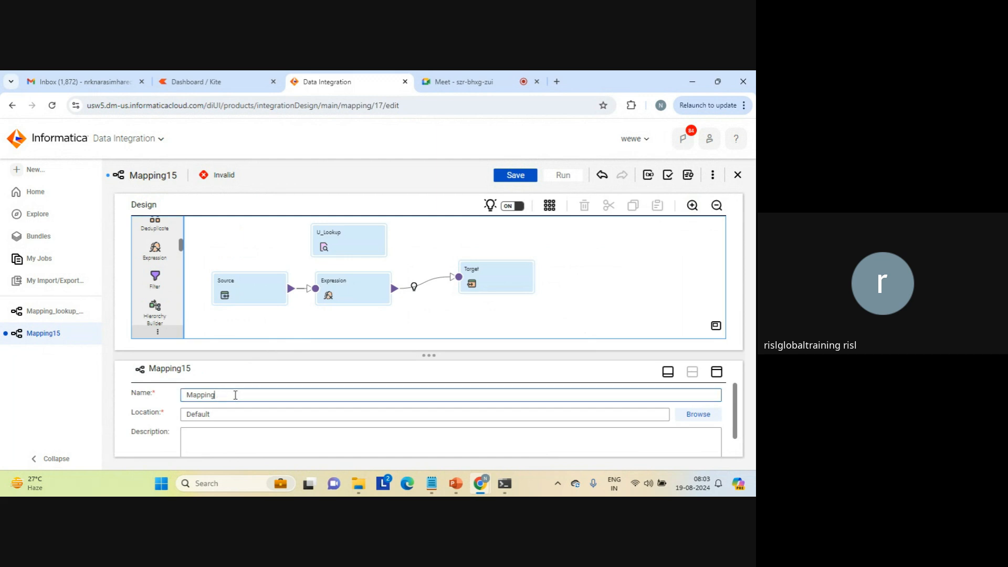
type("_unc")
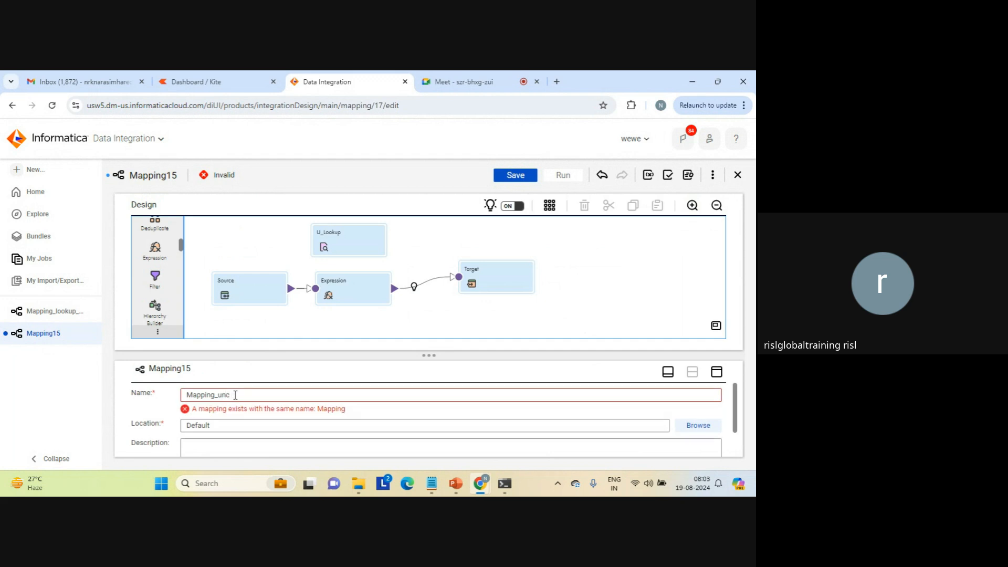
type("onnected_lookup_c1_g")
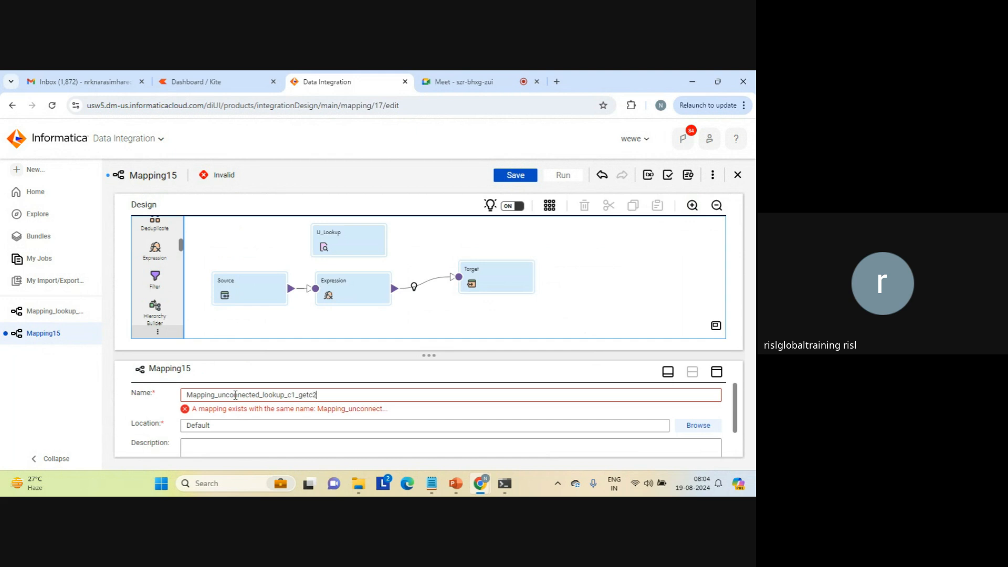
type("etc2")
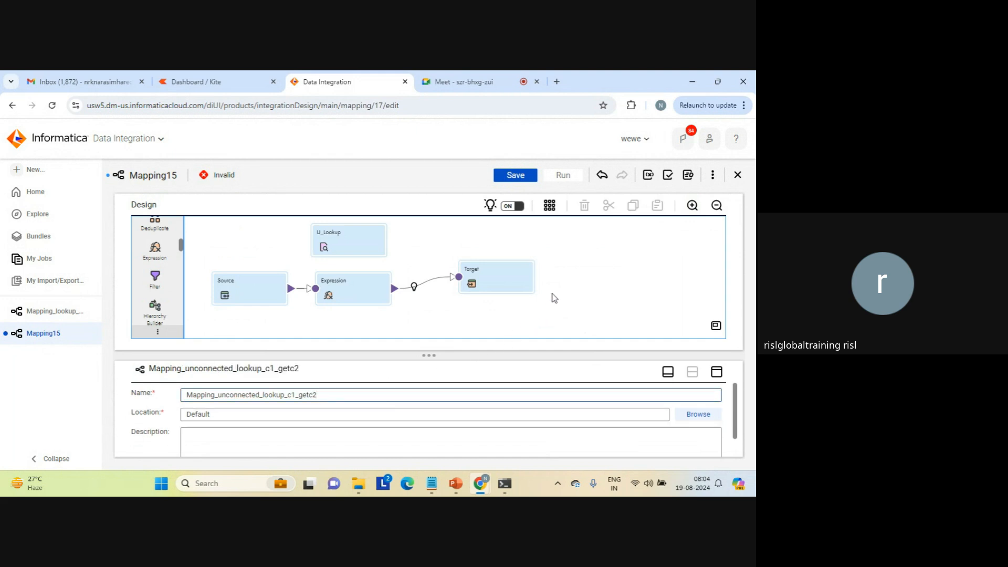
left_click(520, 176)
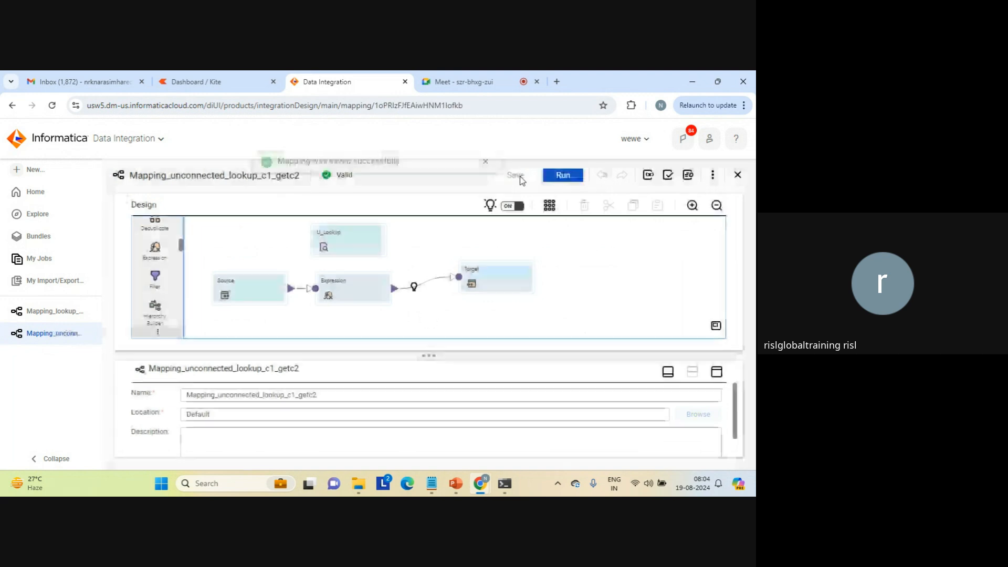
left_click(485, 174)
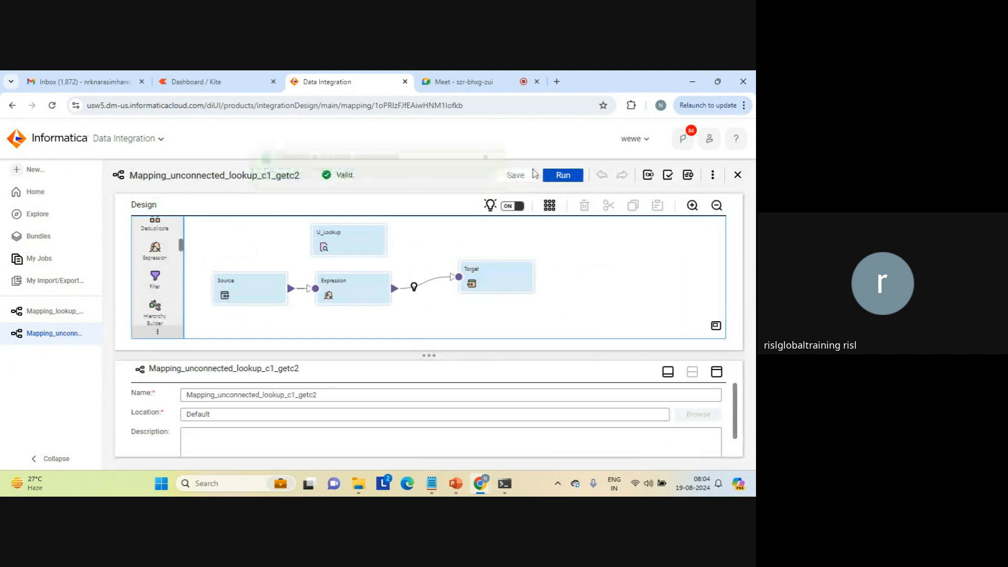
Run Mapping_unconnected_lookup_c1_getc2 and refresh its job status in My Jobs.
left_click(560, 178)
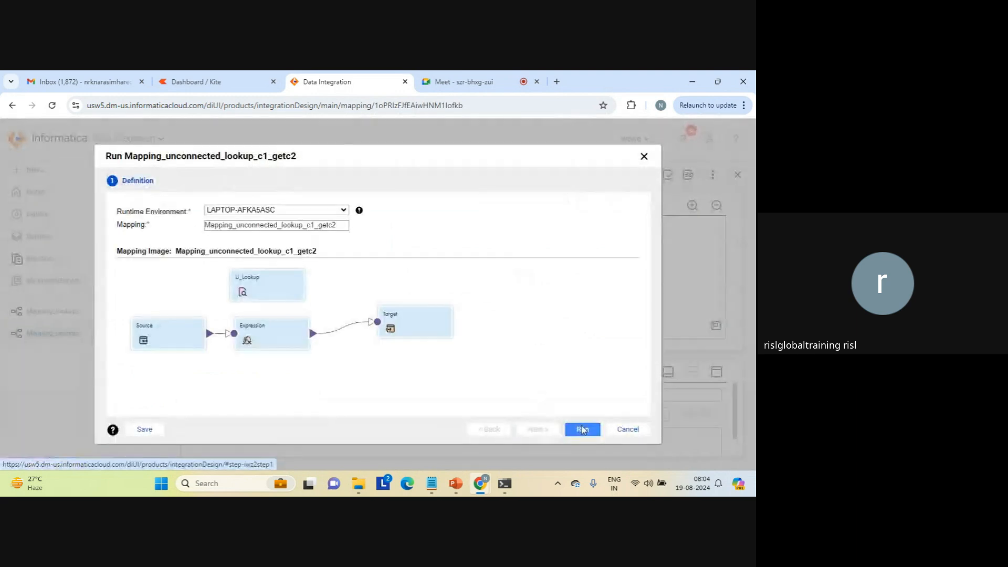
left_click(582, 429)
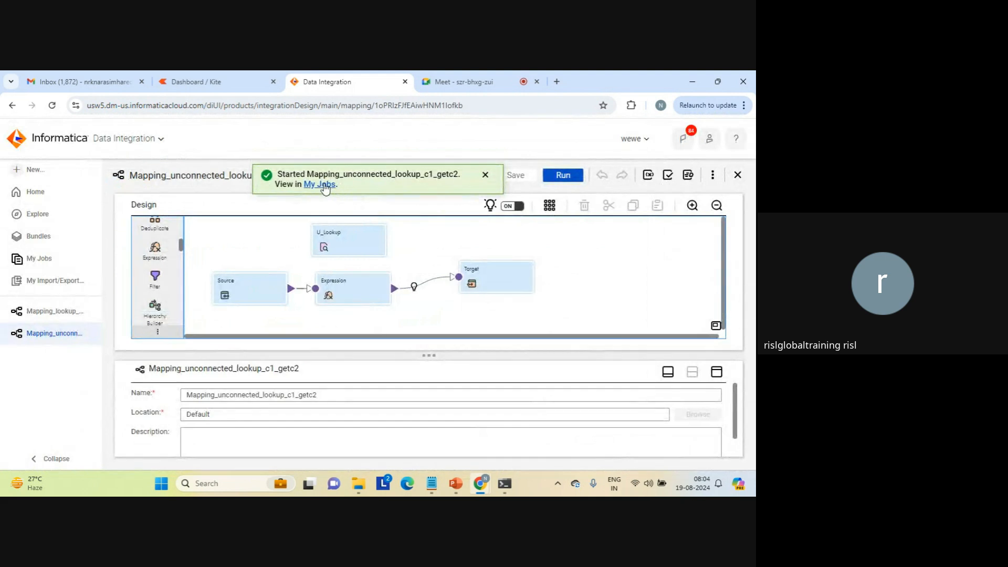
left_click(322, 184)
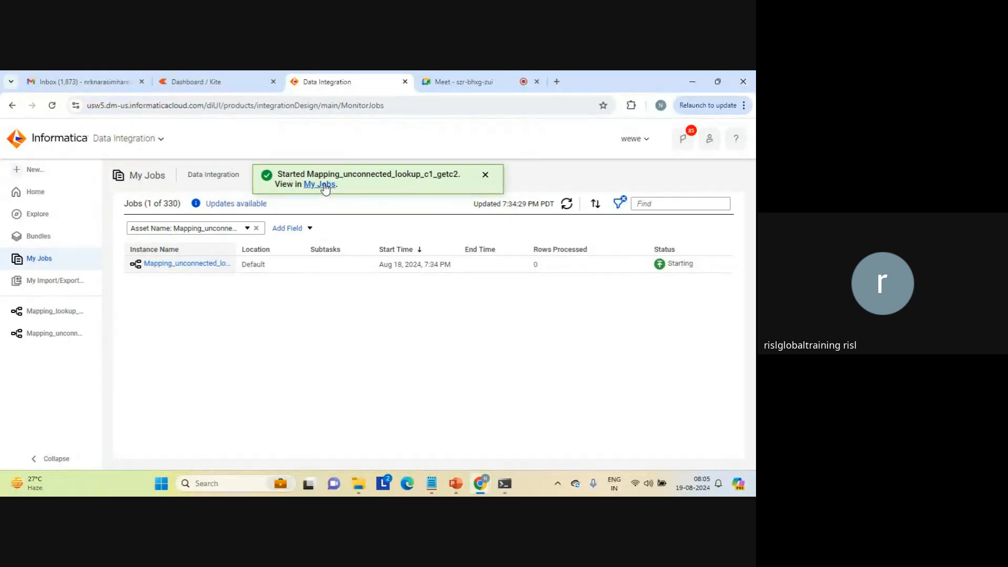
left_click(486, 176)
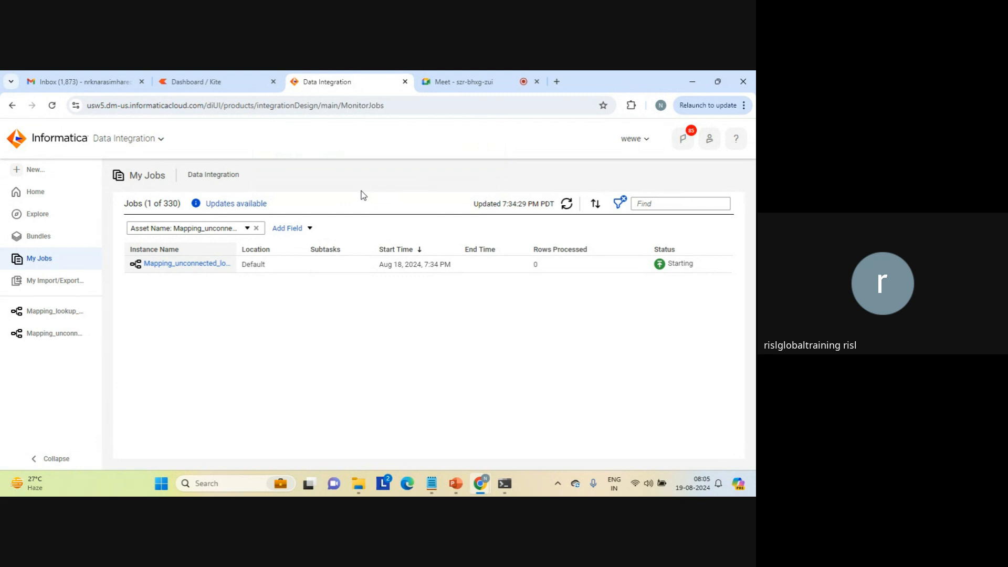
left_click(566, 204)
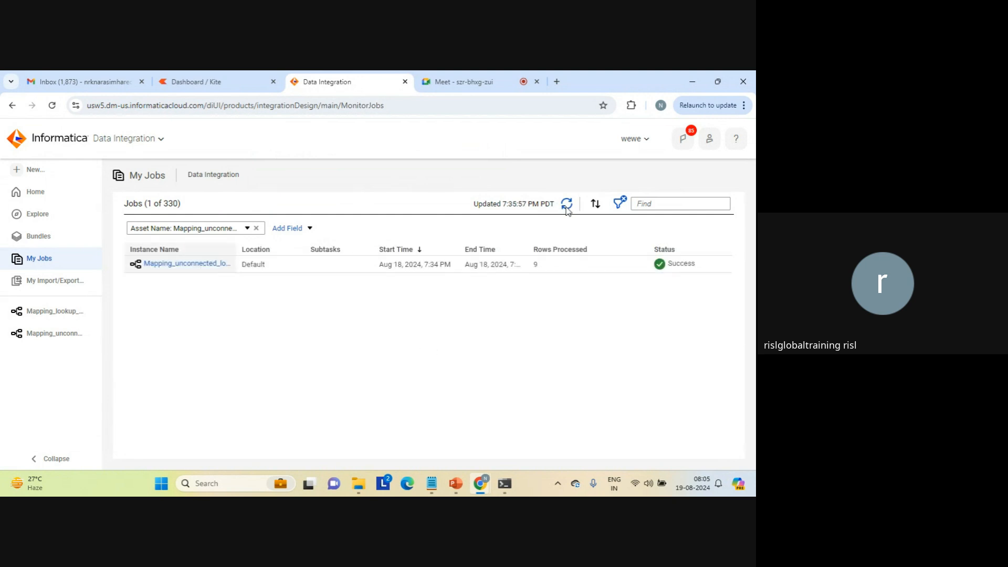
Switch to File Explorer and open lookup_unconnected_c1_c2.txt from the target folder.
mouse_move(355, 483)
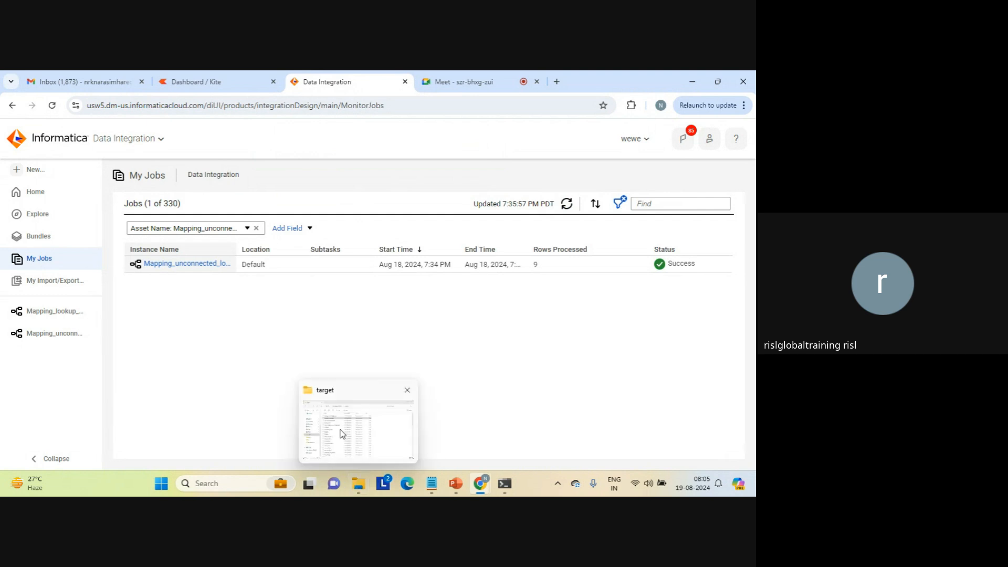
left_click(339, 430)
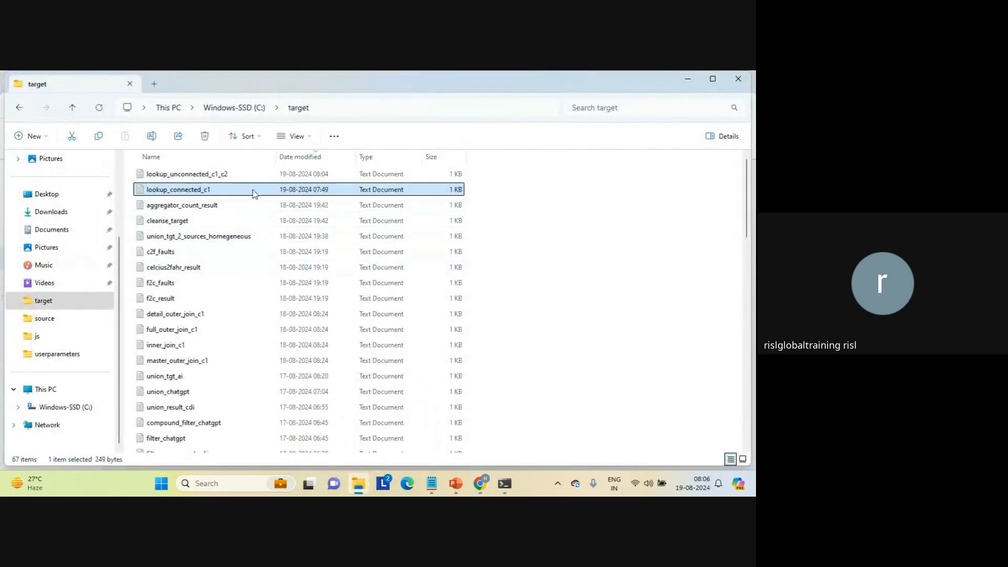
double_click(212, 175)
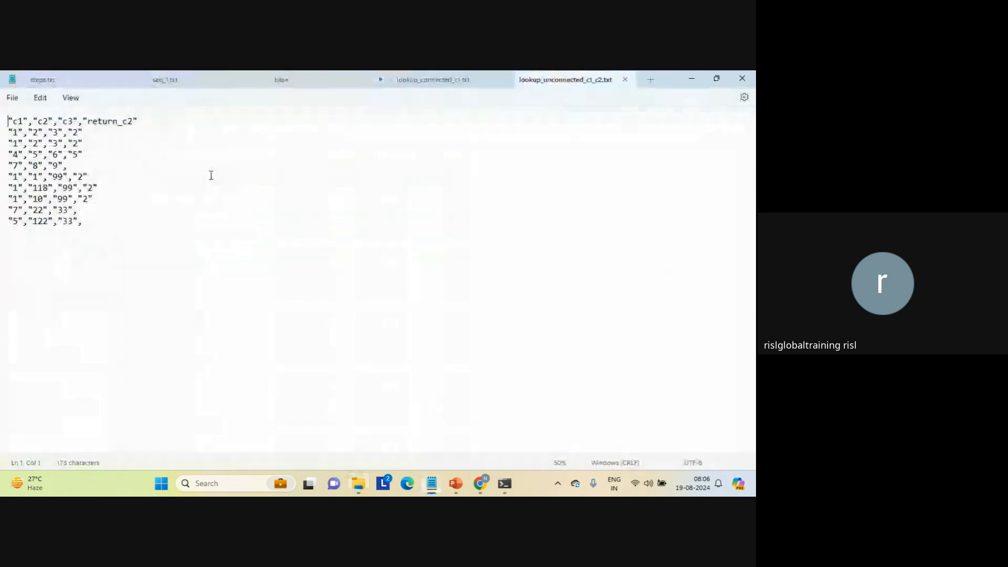
Examine the matched rows, unmatched rows and return_c2 values in lookup_unconnected_c1_c2.txt, and close both lookup result files.
left_click(178, 253)
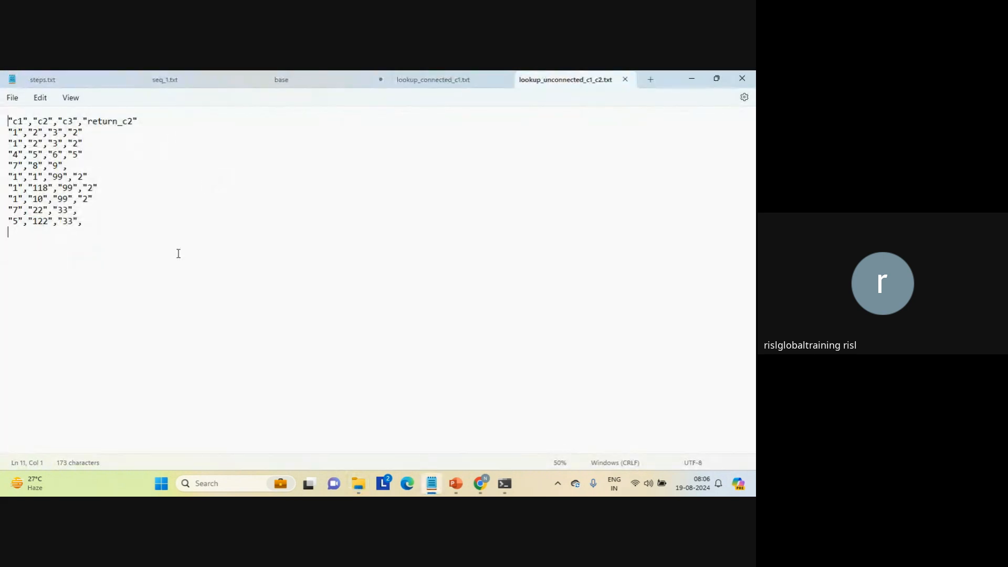
left_click(97, 155)
left_click_drag(97, 154, 8, 131)
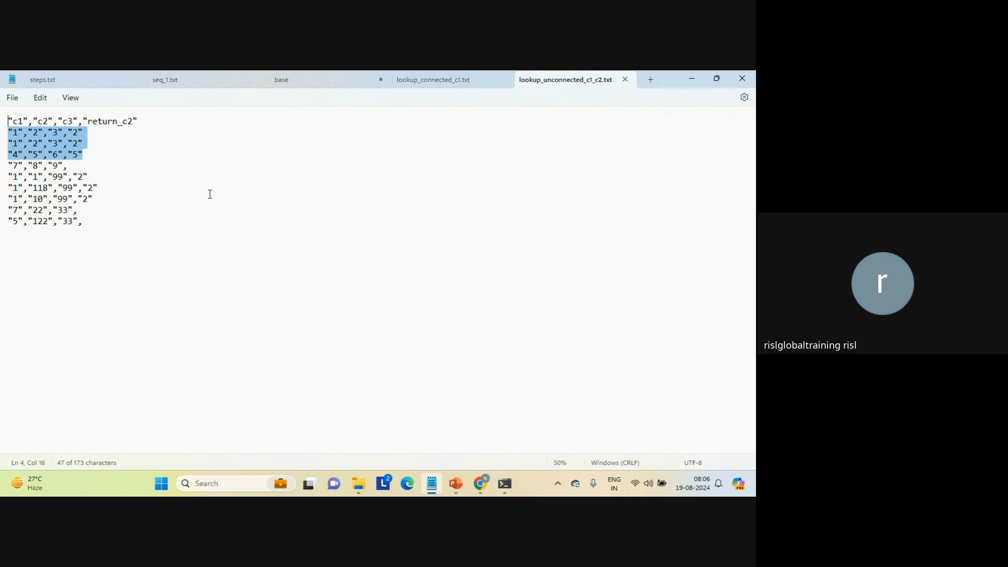
left_click(106, 198)
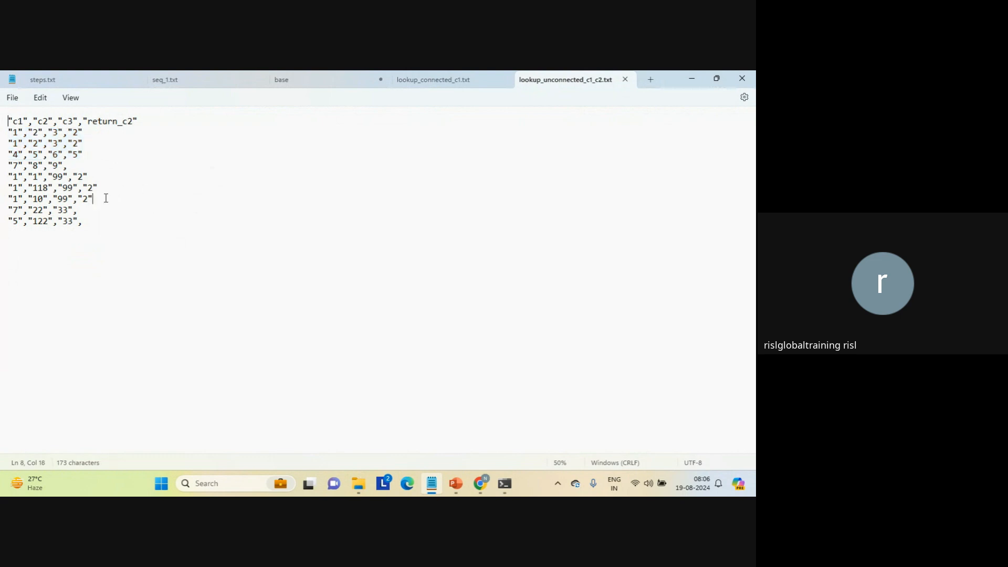
left_click_drag(106, 198, 6, 179)
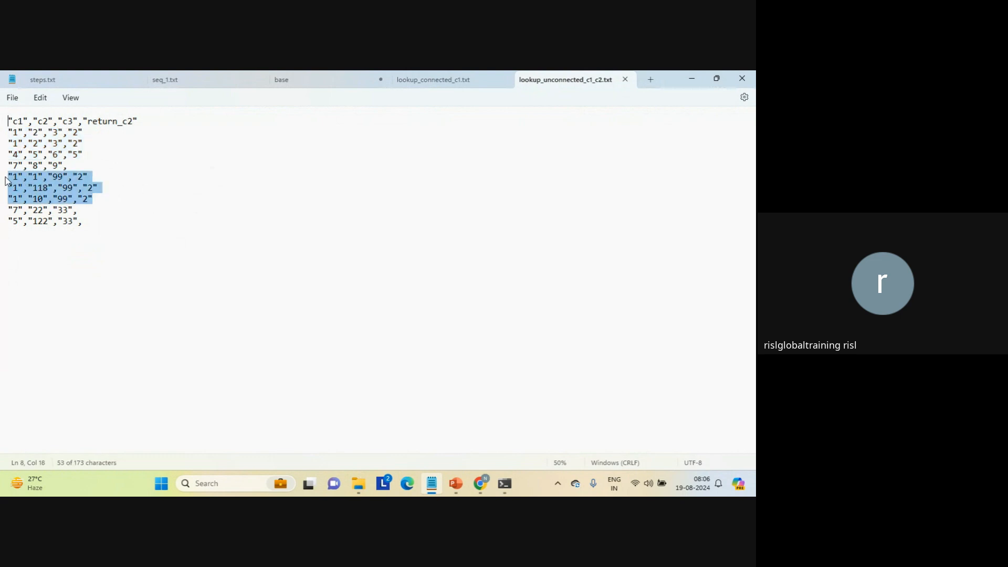
double_click(73, 167)
triple_click(74, 170)
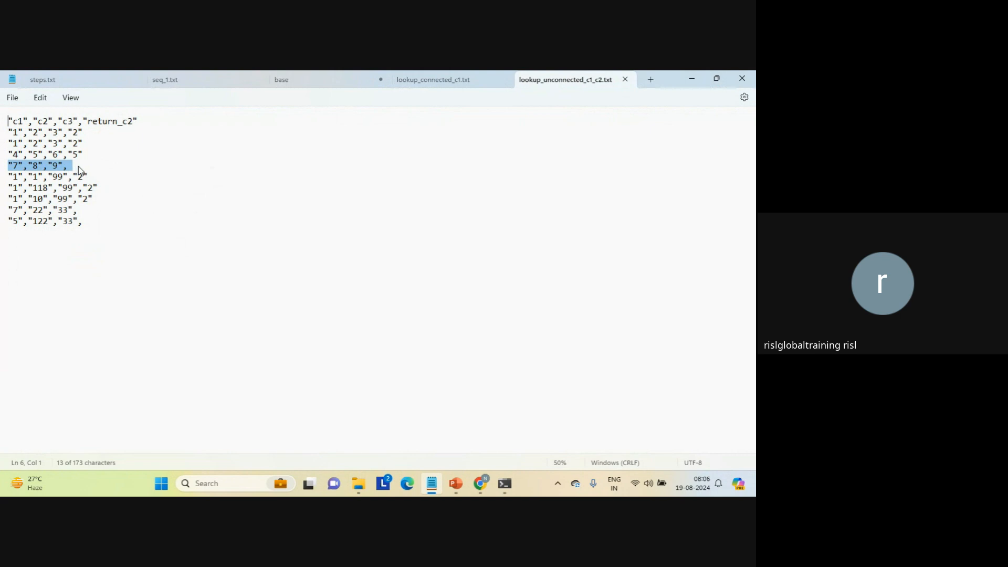
left_click(92, 207)
left_click(93, 224)
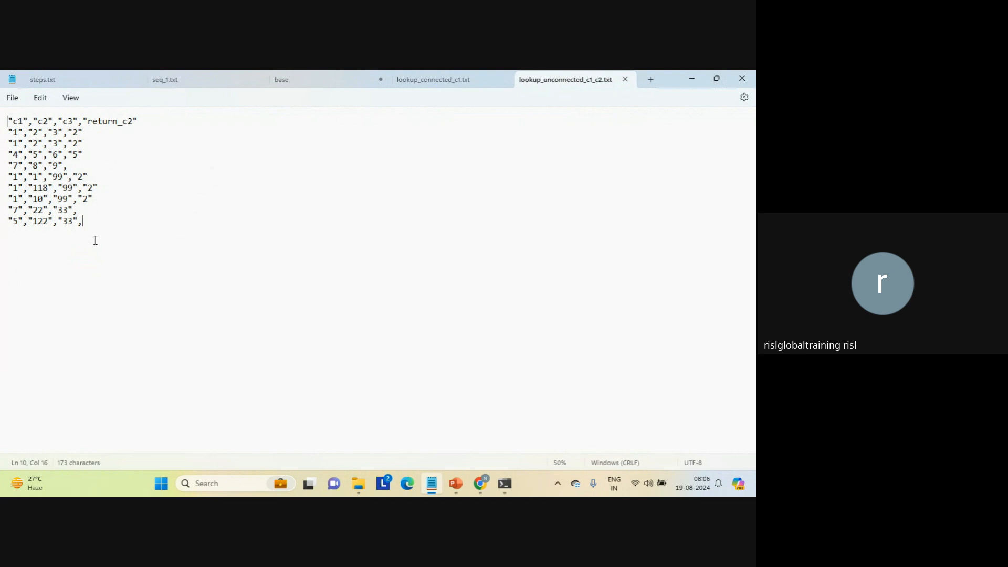
double_click(112, 121)
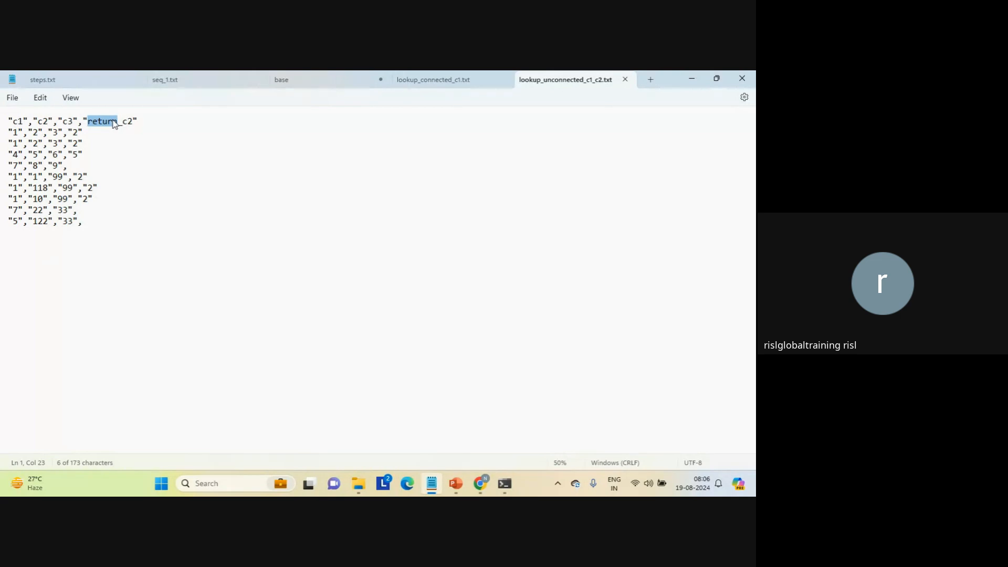
left_click(75, 132)
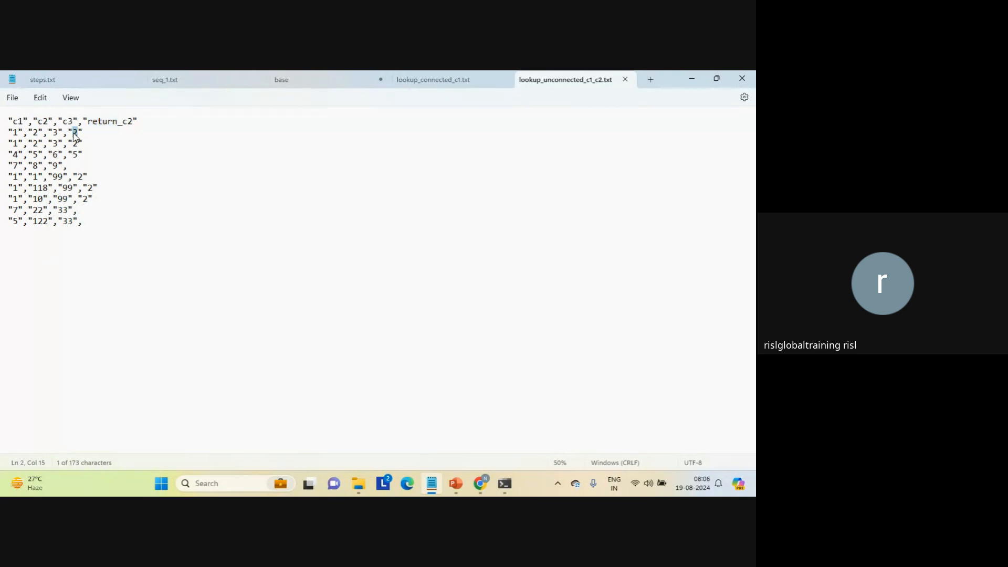
left_click(238, 182)
left_click(624, 79)
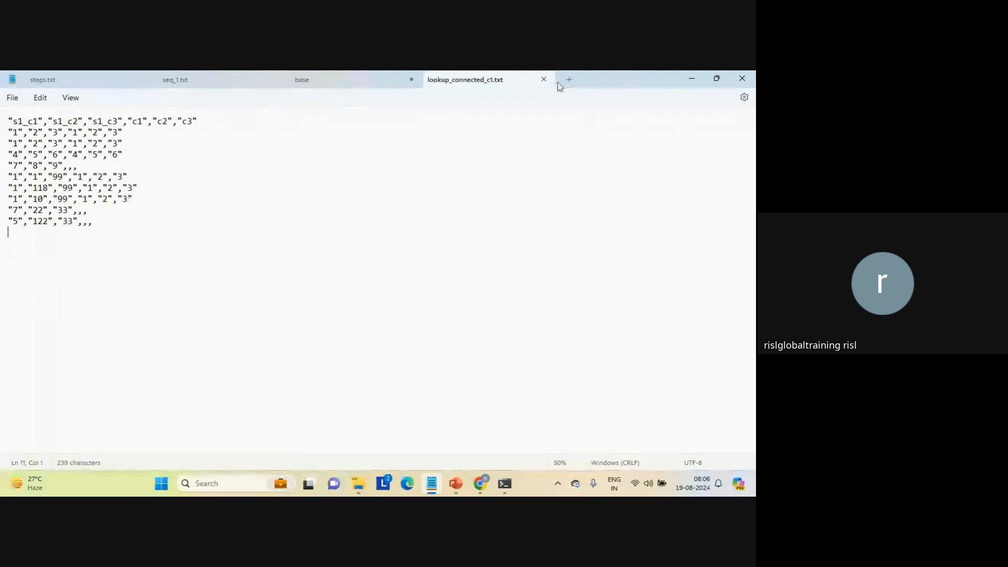
left_click(543, 80)
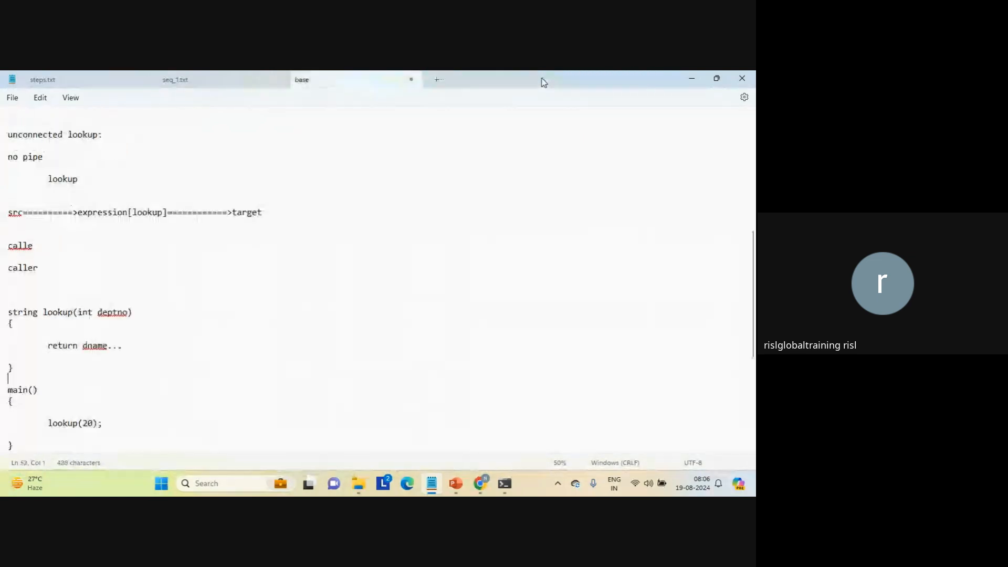
Switch to Informatica in Chrome, open Mapping_lookup_connected_c1_get_c2 and select its Lookup transformation.
mouse_move(481, 483)
left_click(441, 447)
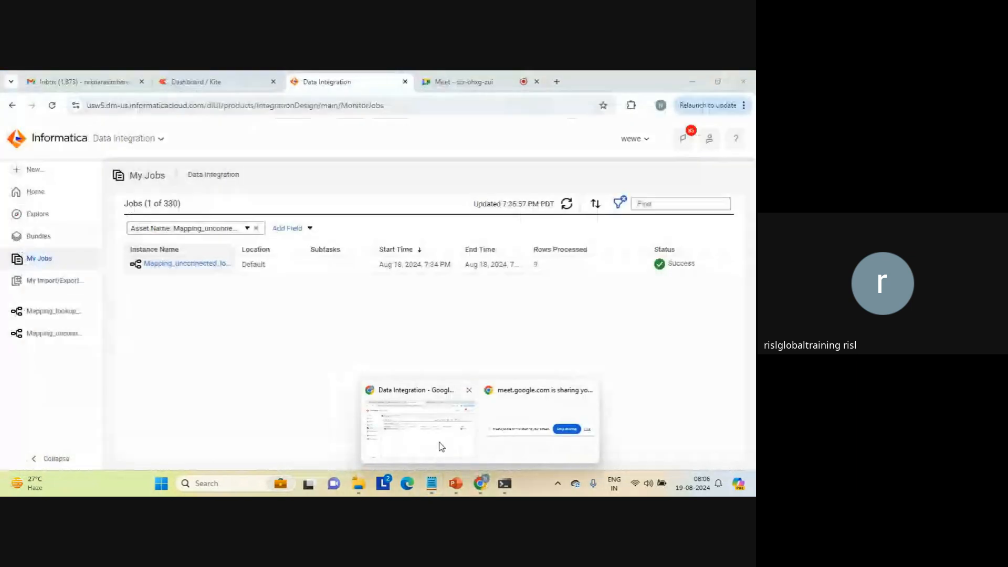
left_click(65, 317)
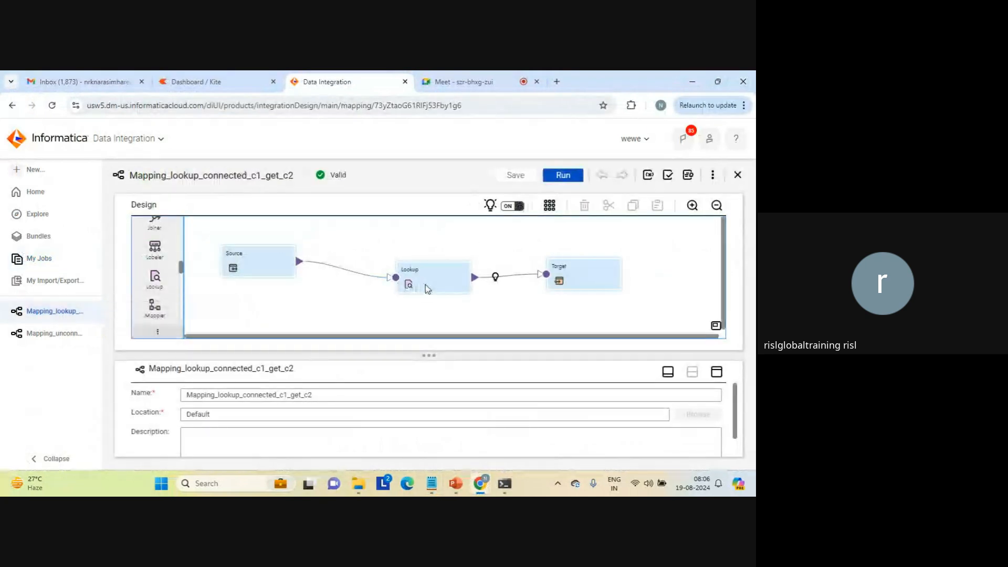
left_click(425, 286)
Switch to Notepad and add a "static cache:" heading followed by blank lines at the very start of the lookup notes.
left_click(431, 483)
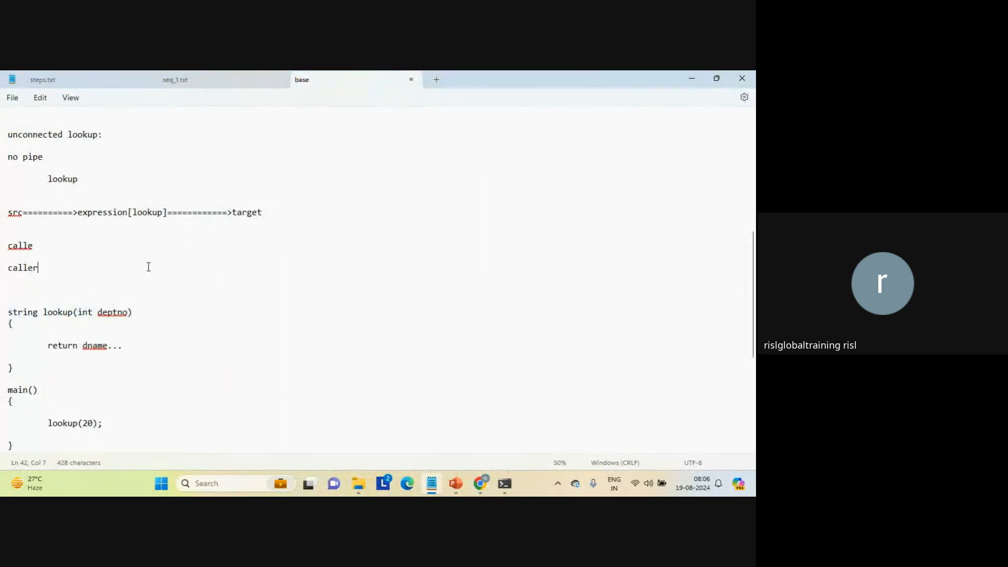
key("Up")
key("Up")
key("Up")
key("Up")
key("Up")
key("Up")
key("Up")
key("Up")
key("Up")
key("Up")
key("Up")
key("Up")
key("Up")
key("Up")
key("Up")
key("Up")
key("Up")
key("Up")
key("Up")
key("Up")
key("Up")
key("Up")
key("Up")
key("Up")
key("Up")
key("Up")
key("Up")
key("Up")
key("Up")
key("Up")
key("Up")
key("Up")
key("Up")
key("Up")
key("Up")
key("Up")
key("Up")
key("Up")
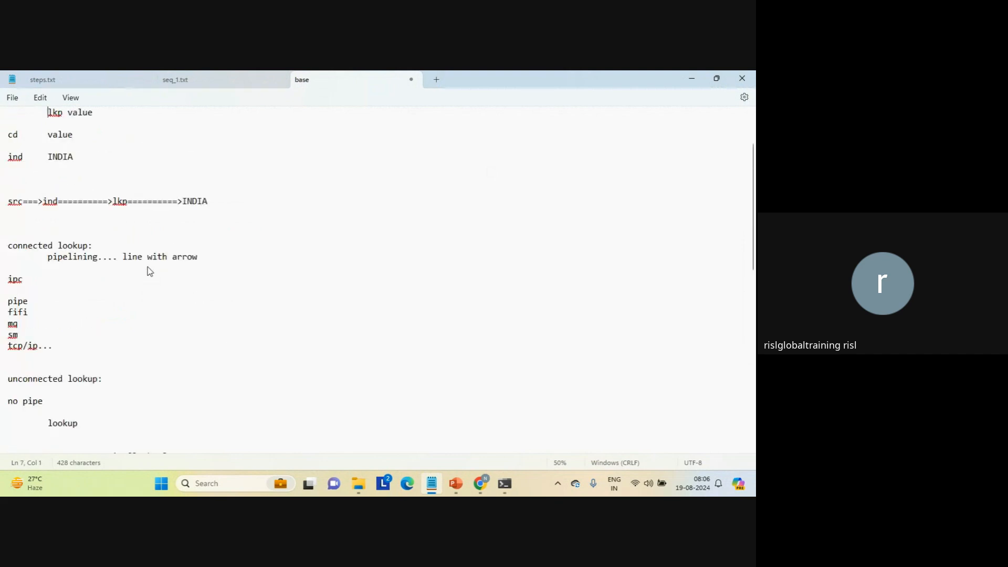
key("Home")
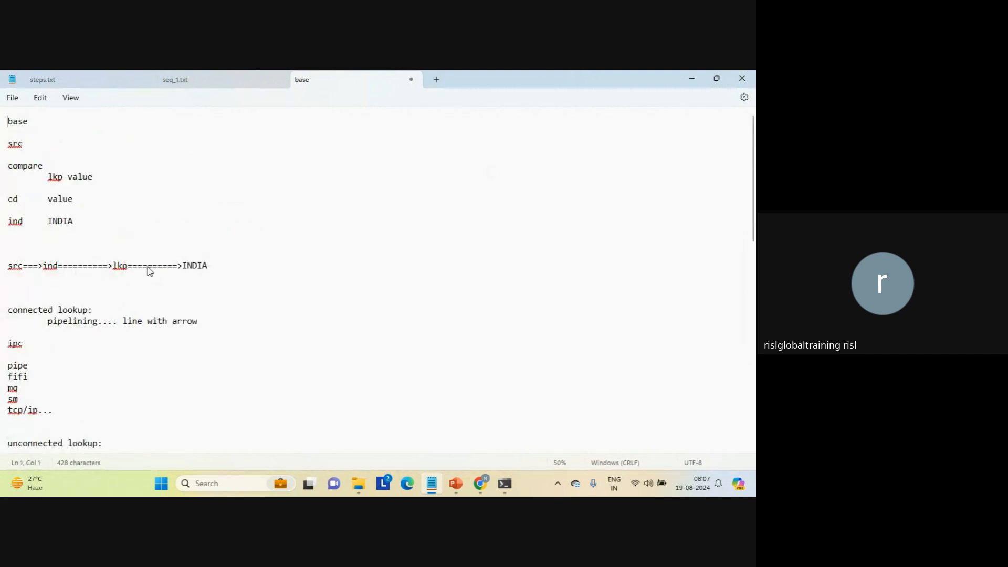
key("Return")
key("Return")
key("Up")
key("Up")
type("s")
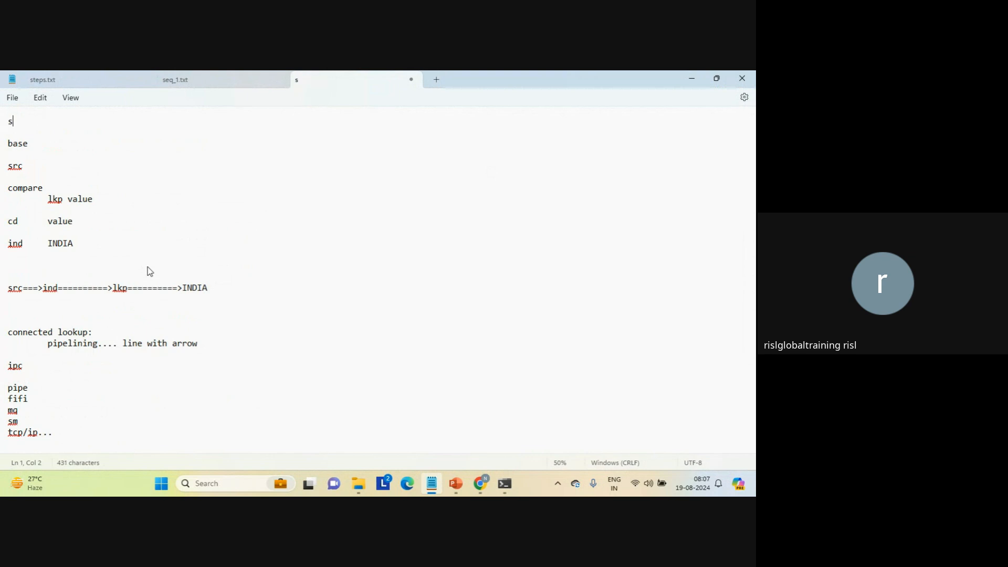
type("tatic ")
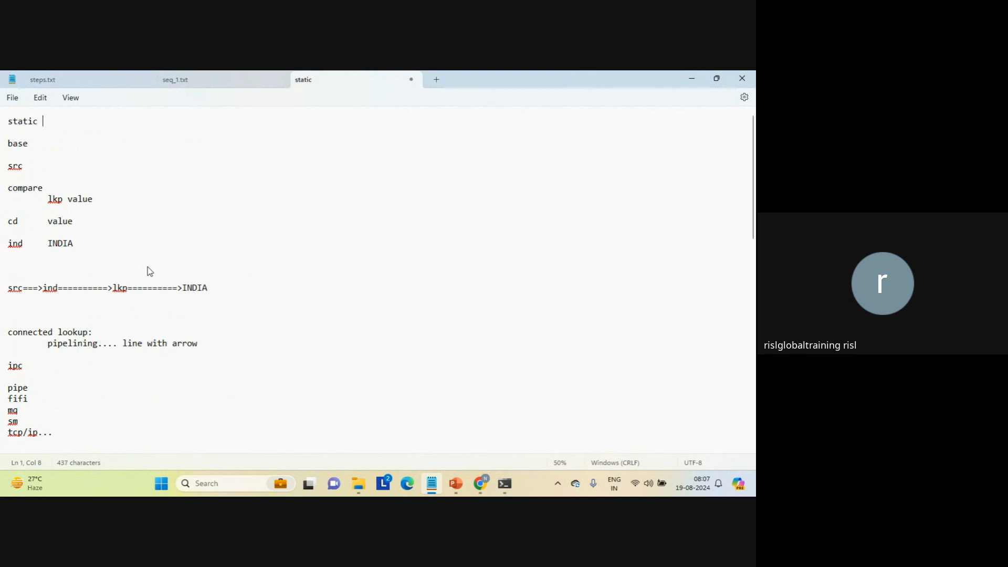
type("cache:")
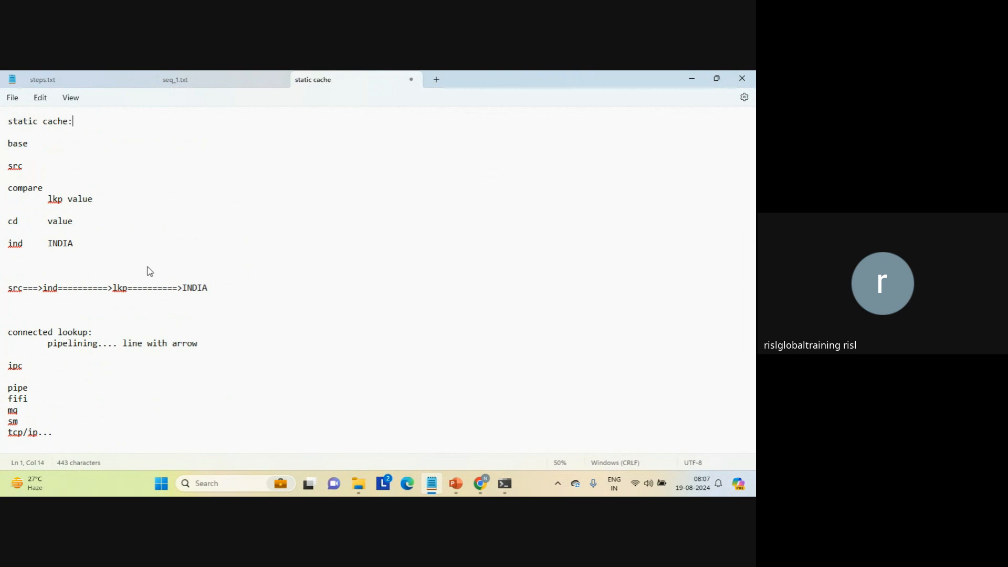
key("Return")
key("Return")
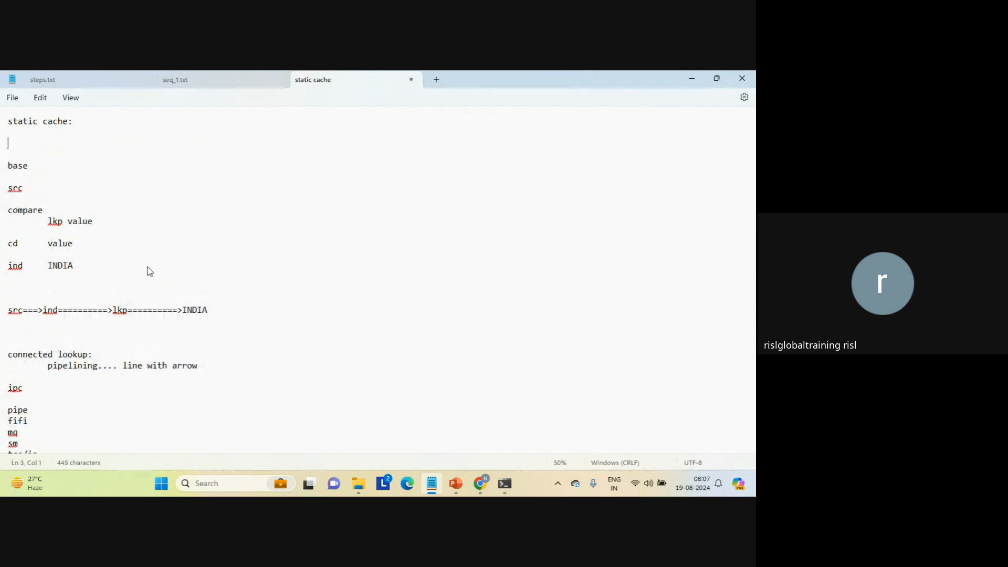
Make blank space under the "static cache:" heading and add "run 1:" with the value 30 beneath it.
key("Return")
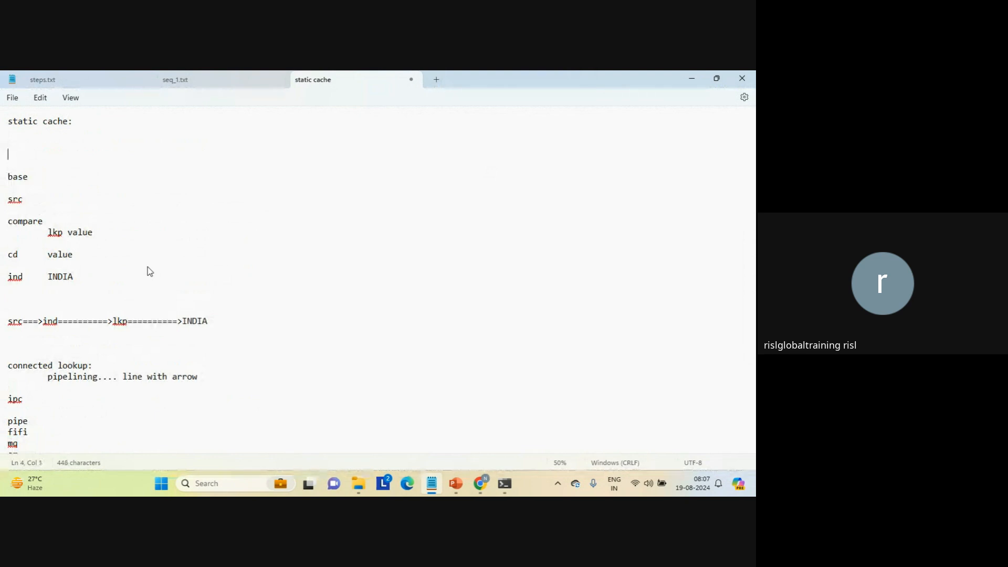
key("Return")
key("Up")
key("Up")
key("Up")
key("Return")
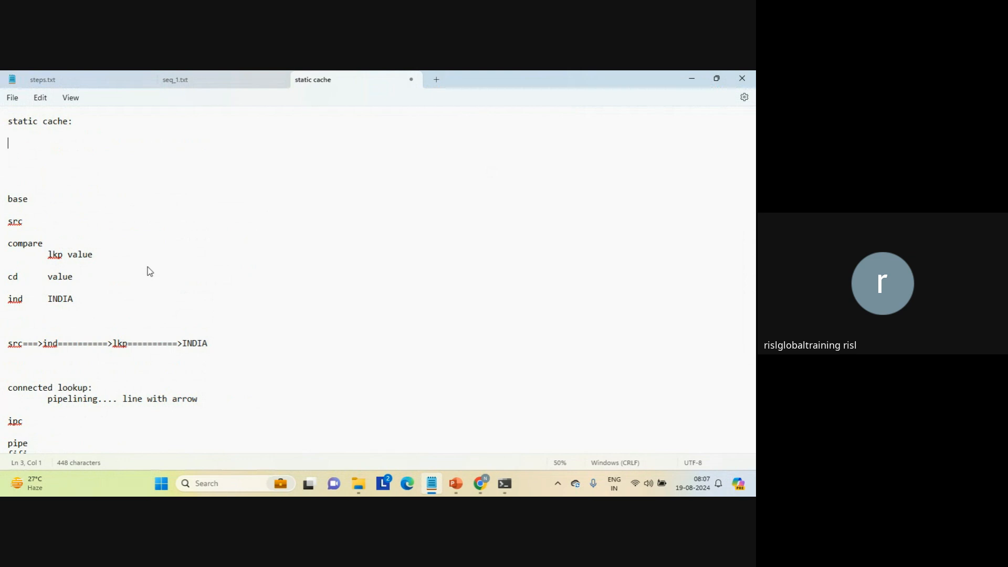
type("run 1:")
key("Return")
key("Return")
type("30")
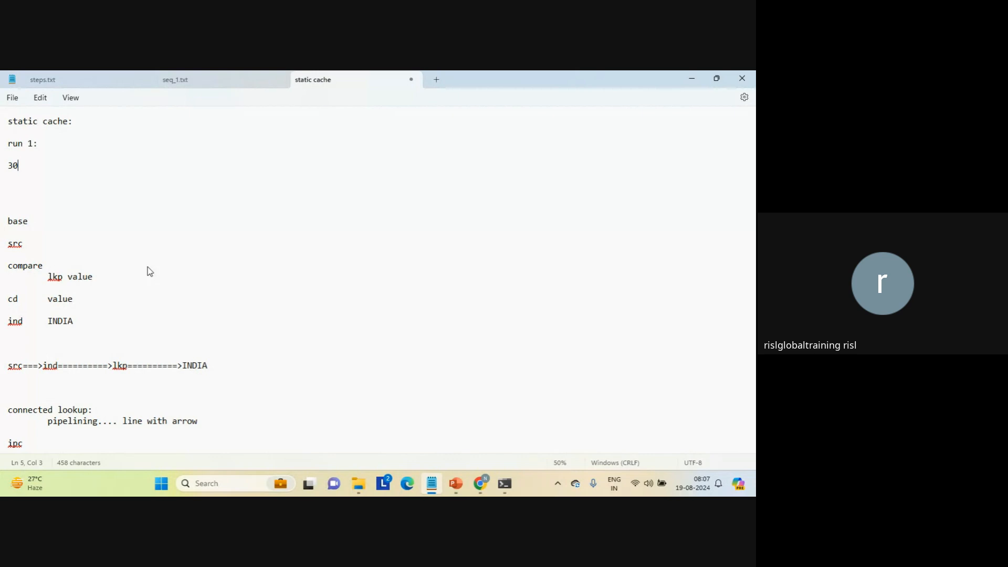
key("Return")
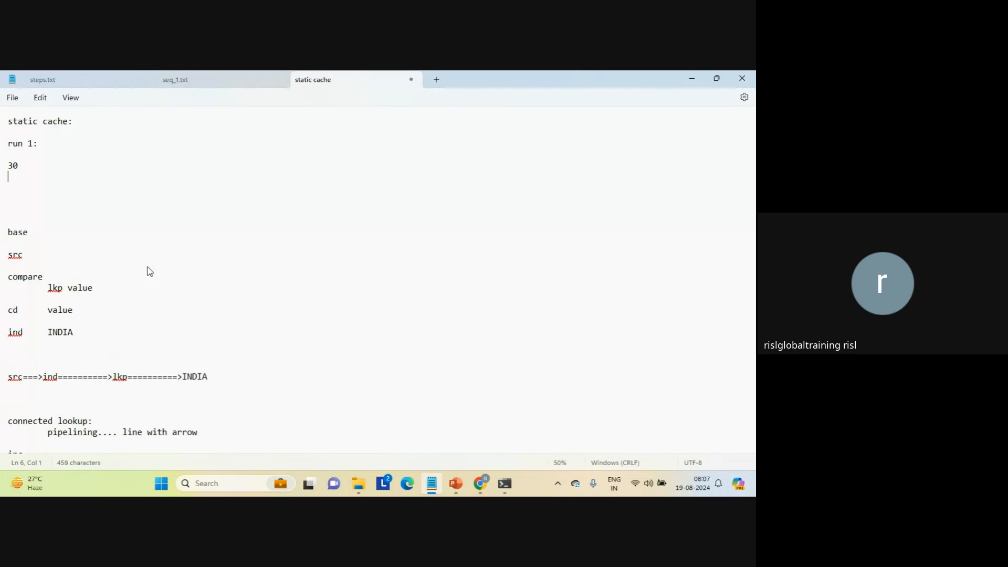
Add an indented cache_30 line under the static cache run 1 value, followed by a blank line.
type("cache_30")
key("Return")
Add a "run 2:" heading to the static cache notes with 30 on the line below.
key("Return")
type("r")
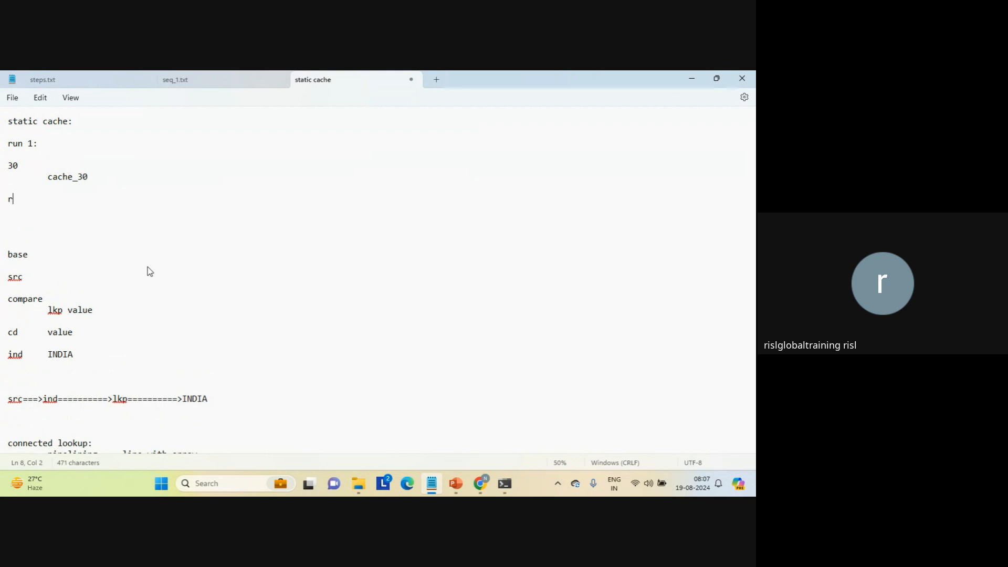
type("un 2:")
key("Return")
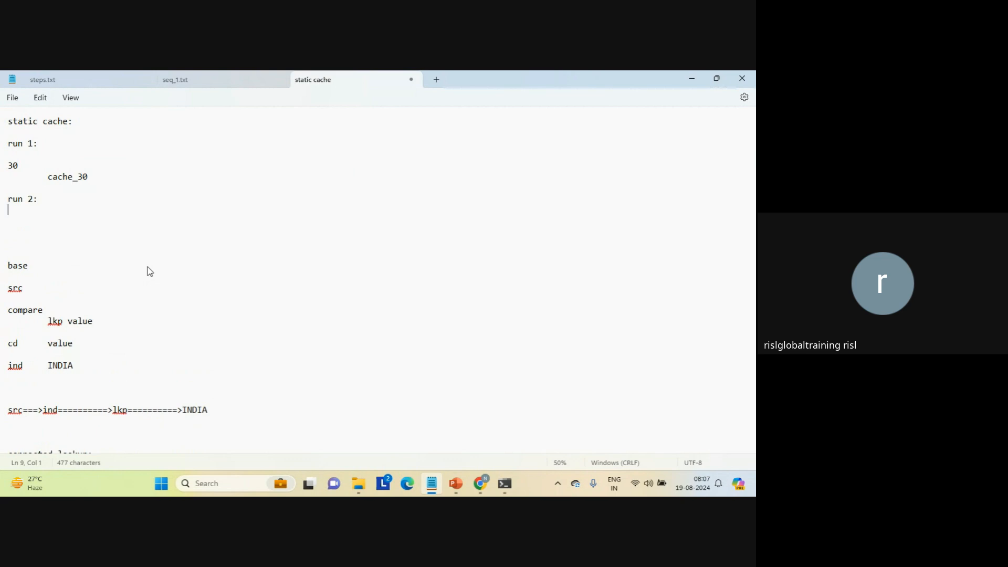
type("30")
key("Return")
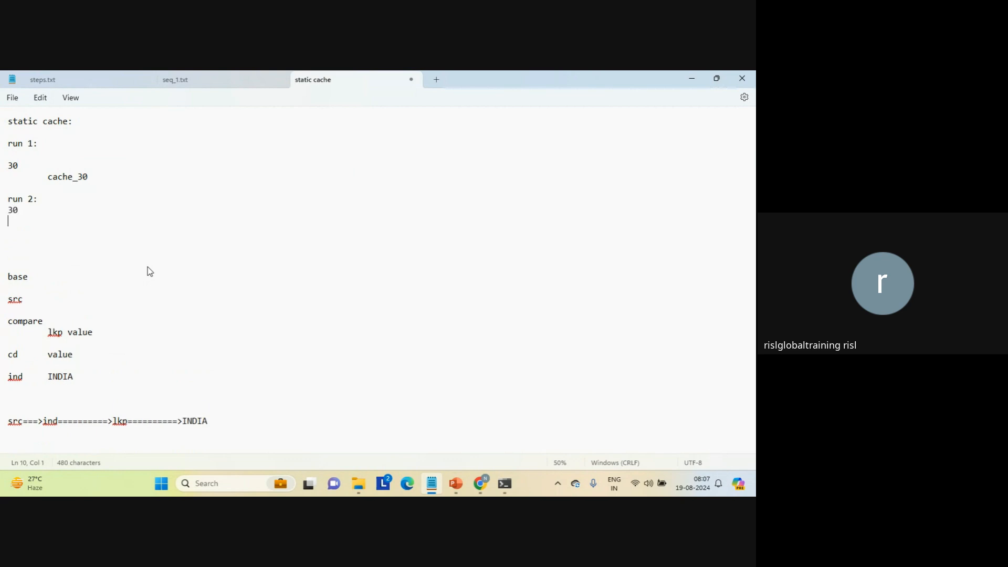
Add an indented recreate_cache_30 line under the static cache run 2 value, leaving a blank line after it.
key("Tab")
type("recreate_cache_30.")
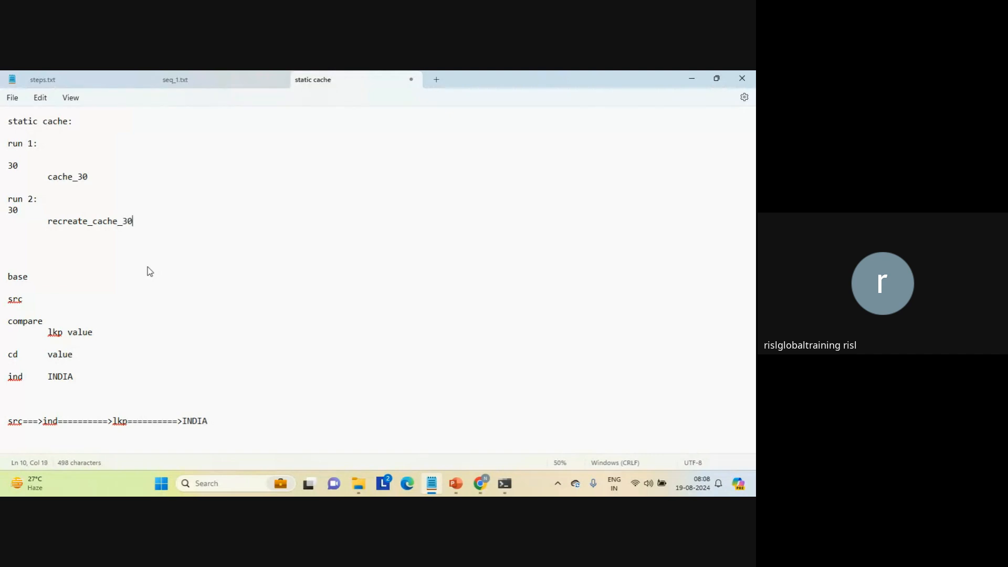
key("BackSpace")
key("Return")
key("Return")
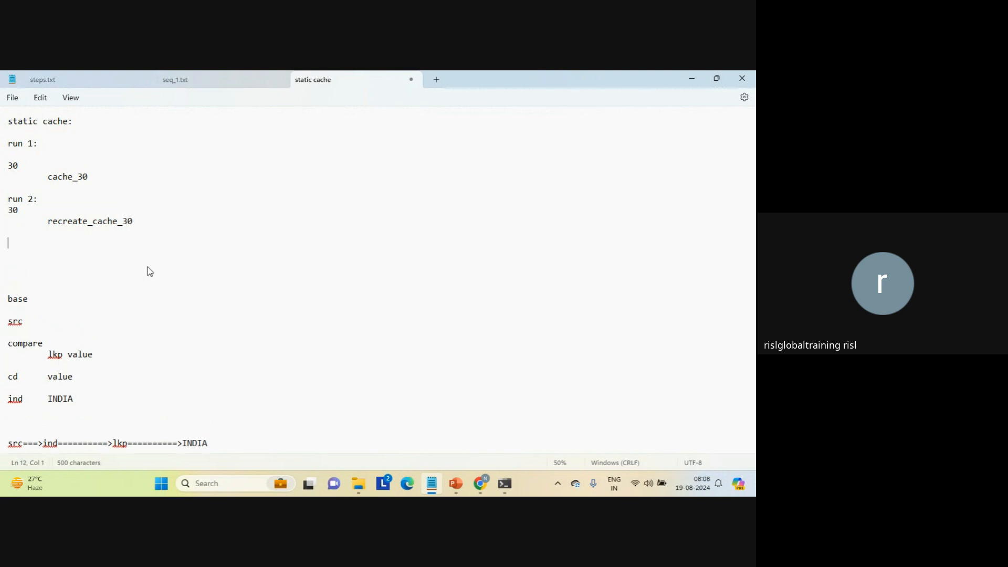
Add a "run 3:" heading to the static cache notes with 30, 28 and 2 on separate lines.
type("run 3:")
key("Return")
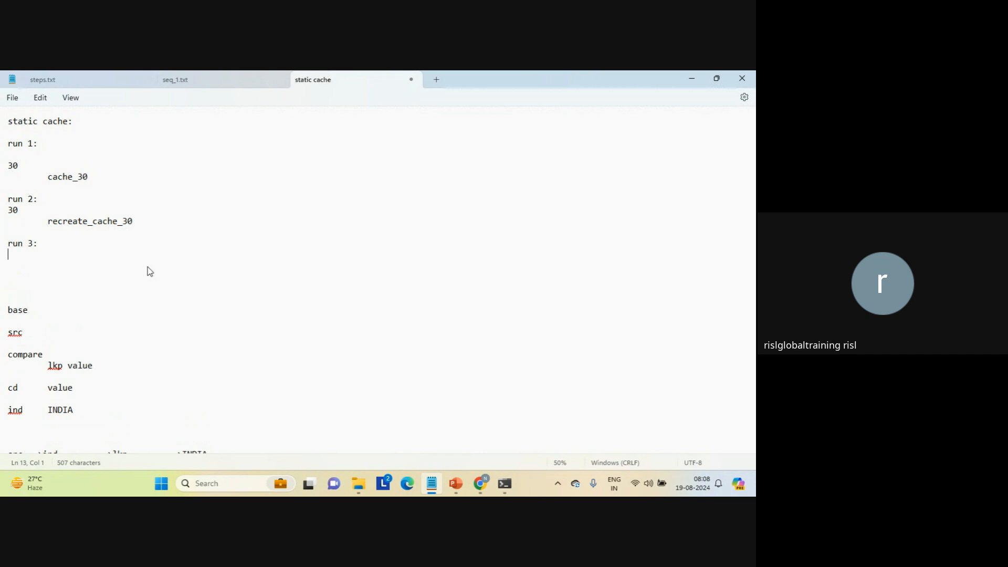
type("30")
key("Return")
type("28")
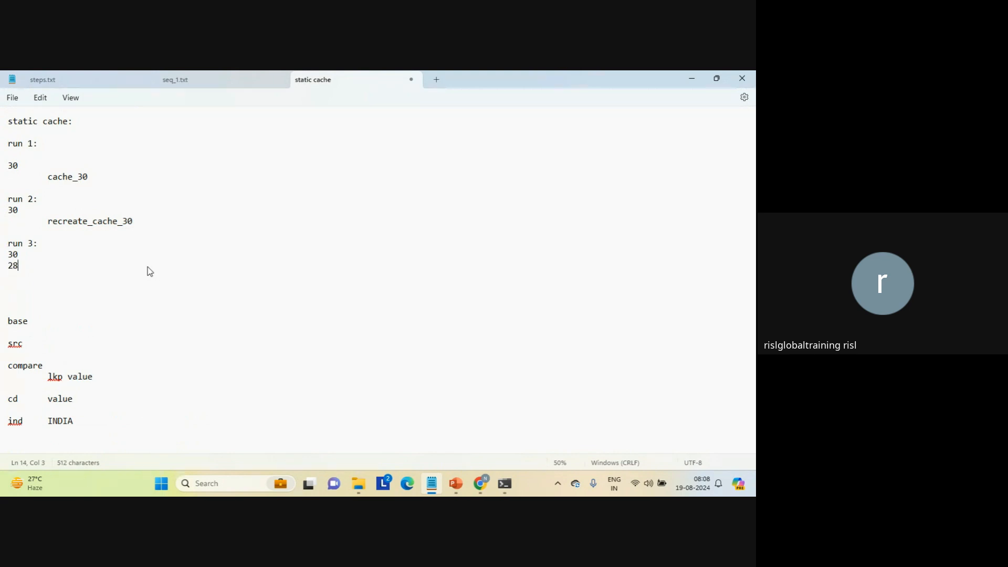
key("Return")
type("2")
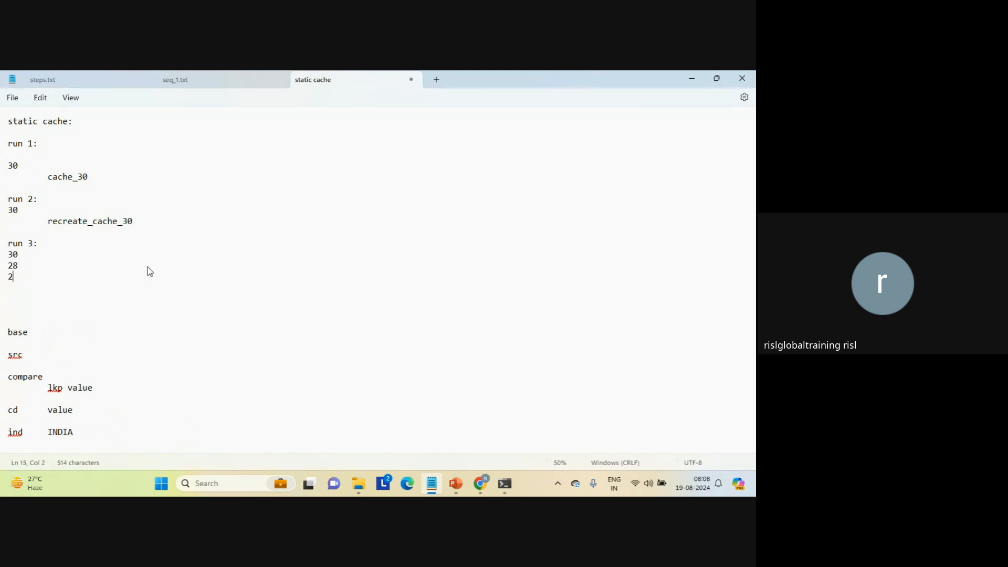
key("Return")
Add the line "=============>cache_30" below the static cache run 3 values, followed by a blank line.
type("==")
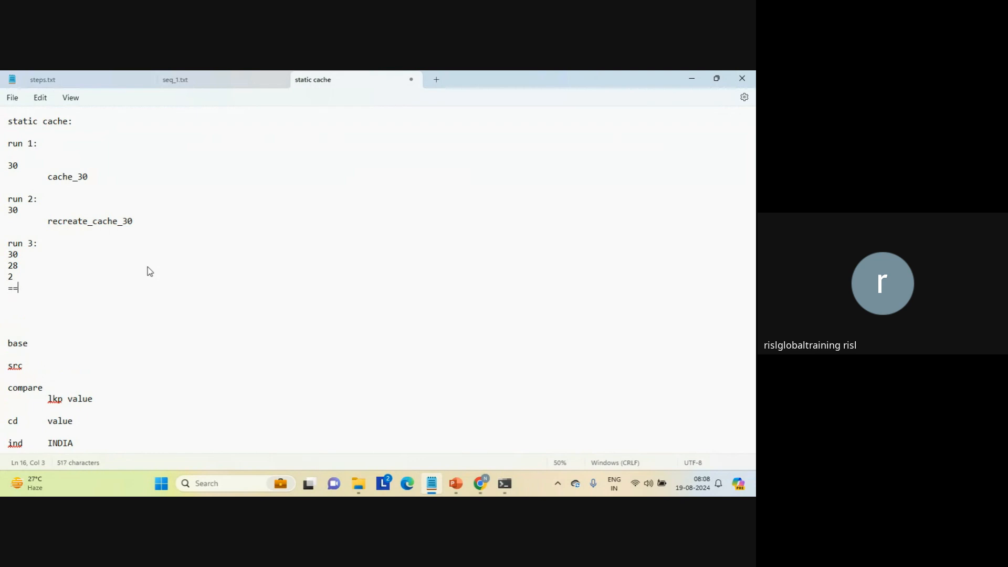
type("===========>cache_30")
key("Return")
key("Return")
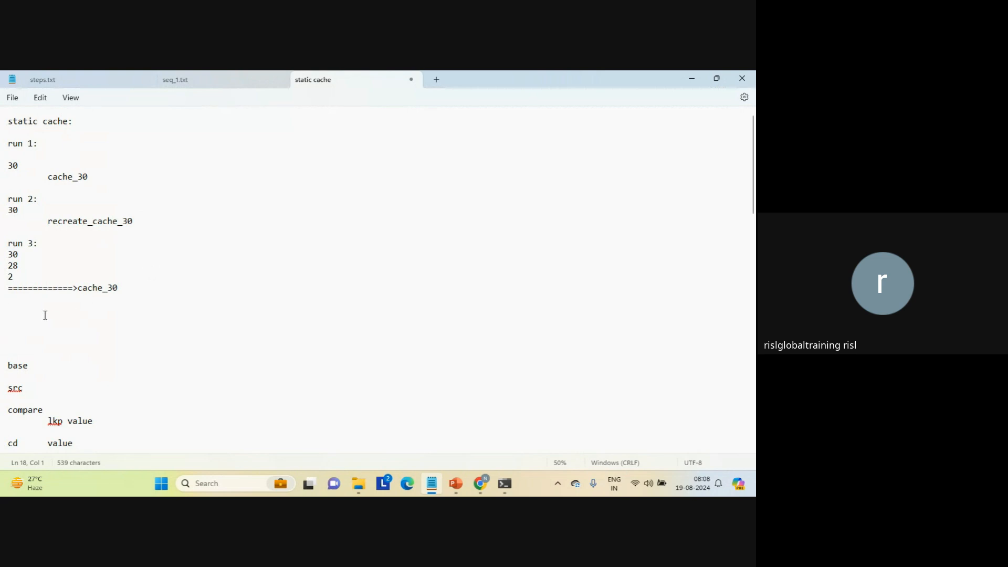
Add a "dynamic cache:" heading below the static cache runs, with an indented 30 beneath it.
type("dynamic cache")
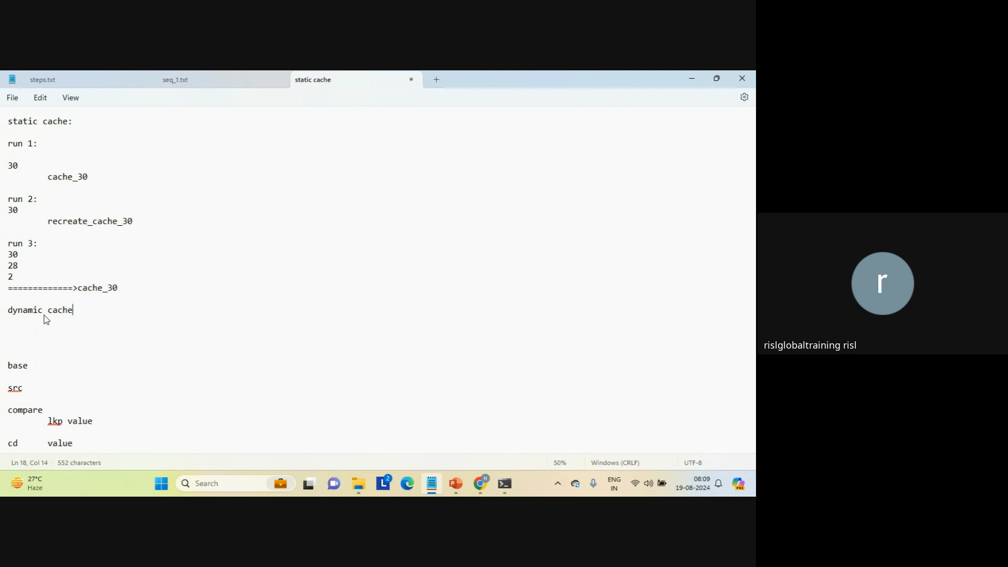
type(":")
key("Return")
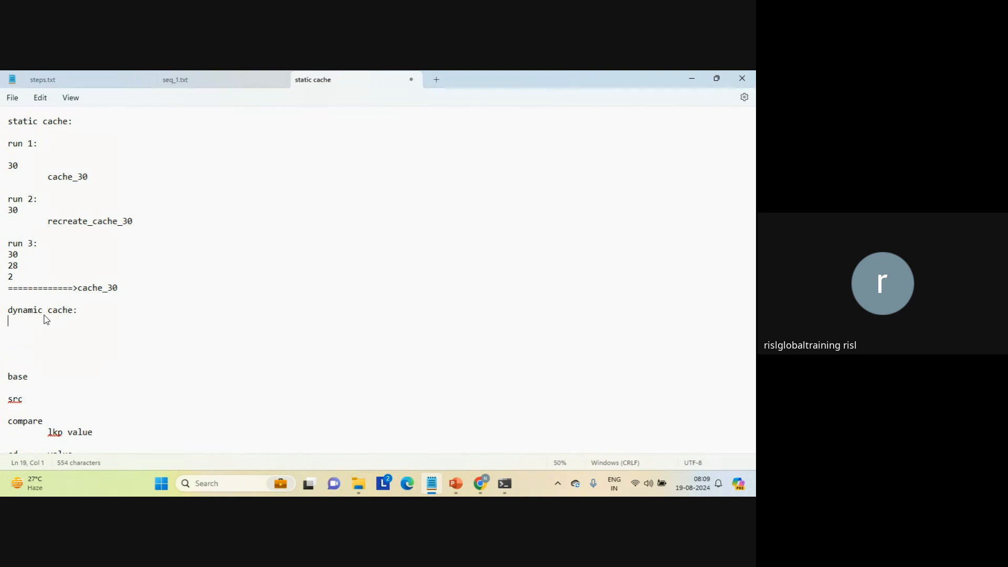
key("Return")
key("Tab")
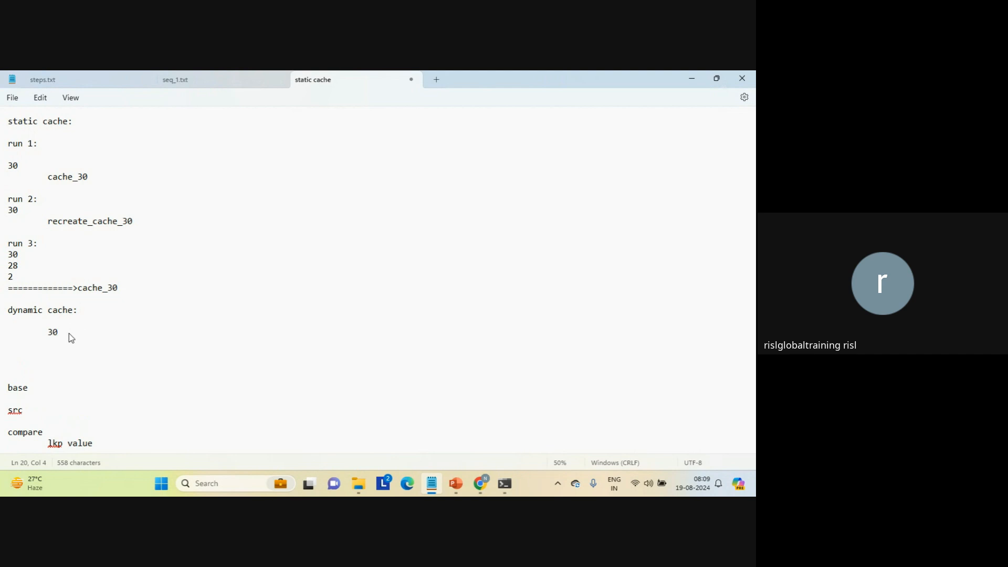
Insert a "run 1:" heading directly above the indented 30 in the dynamic cache notes.
key("Up")
key("Return")
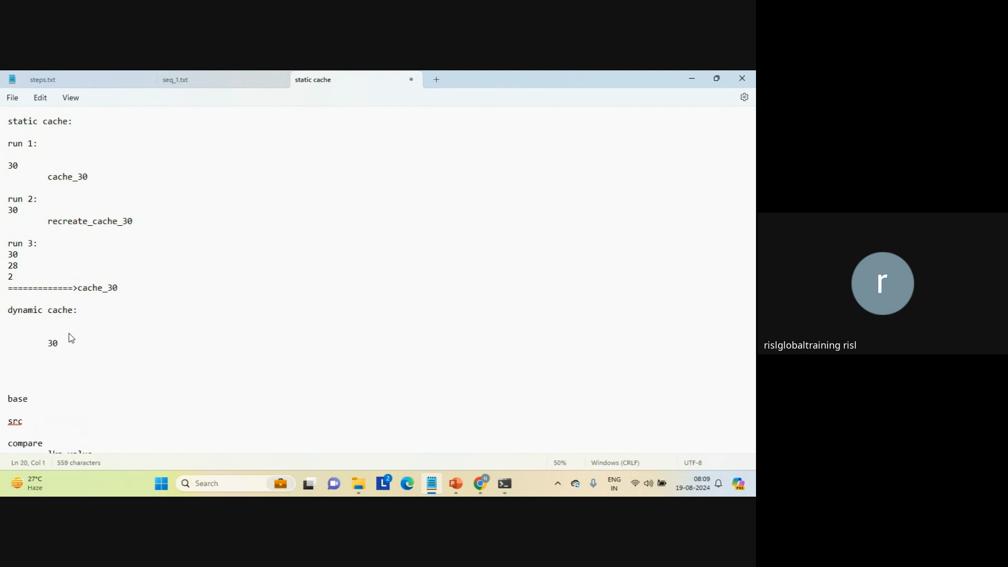
type("run 1:")
key("Return")
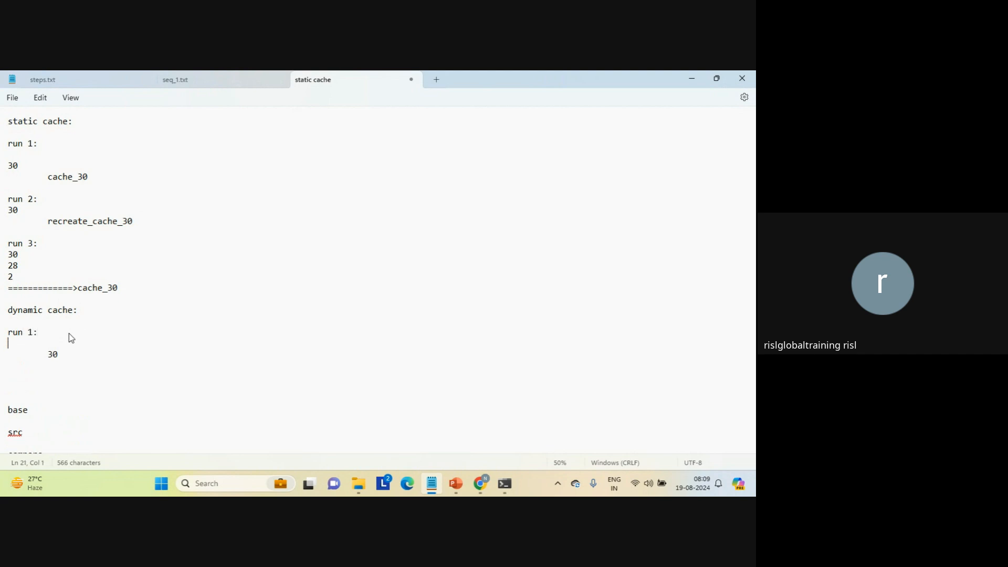
key("Delete")
key("Down")
key("Down")
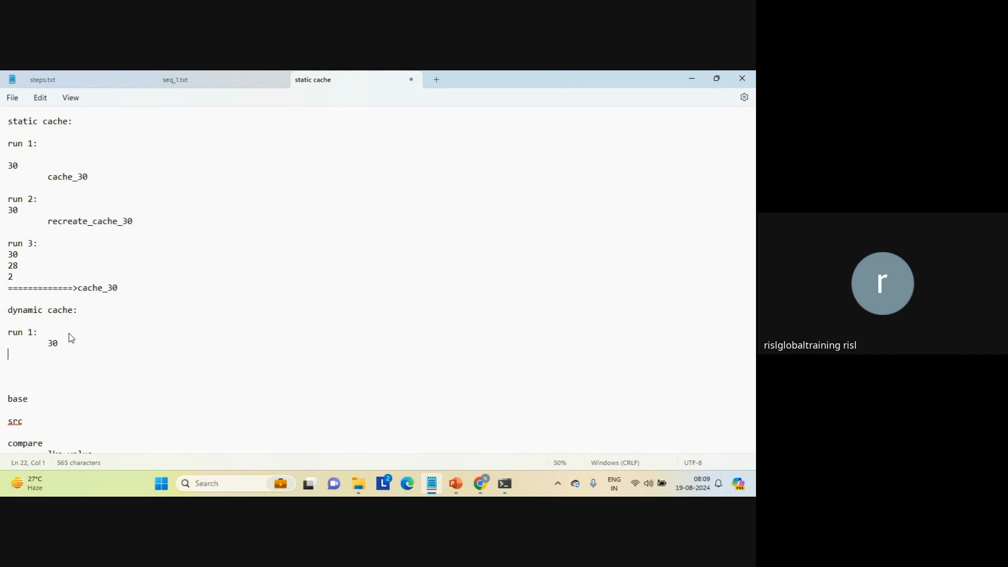
Add "run 2:" to the dynamic cache notes with the indented line "no recreation of cache".
type("run 2:")
key("Return")
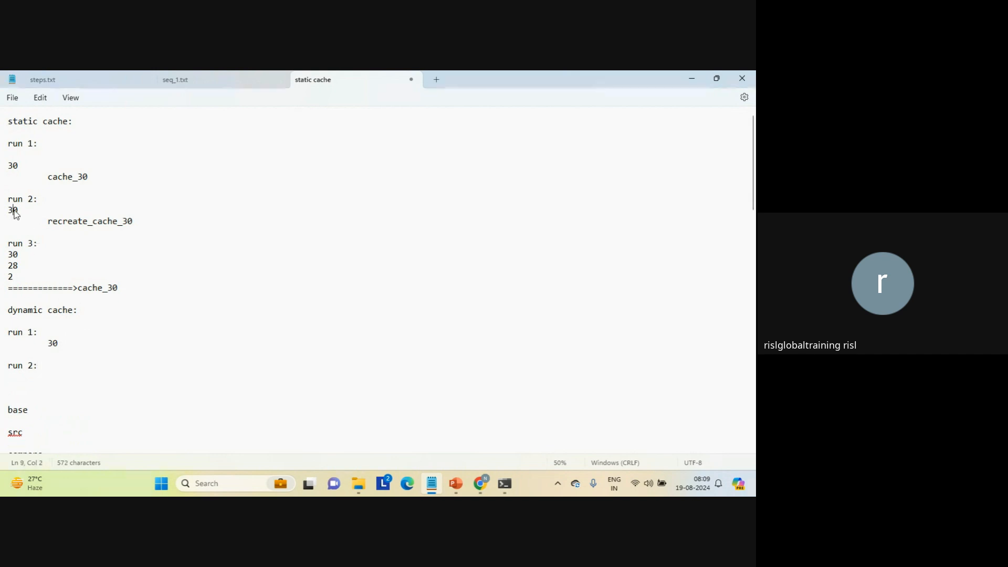
double_click(15, 210)
left_click(46, 374)
key("Tab")
type("no re")
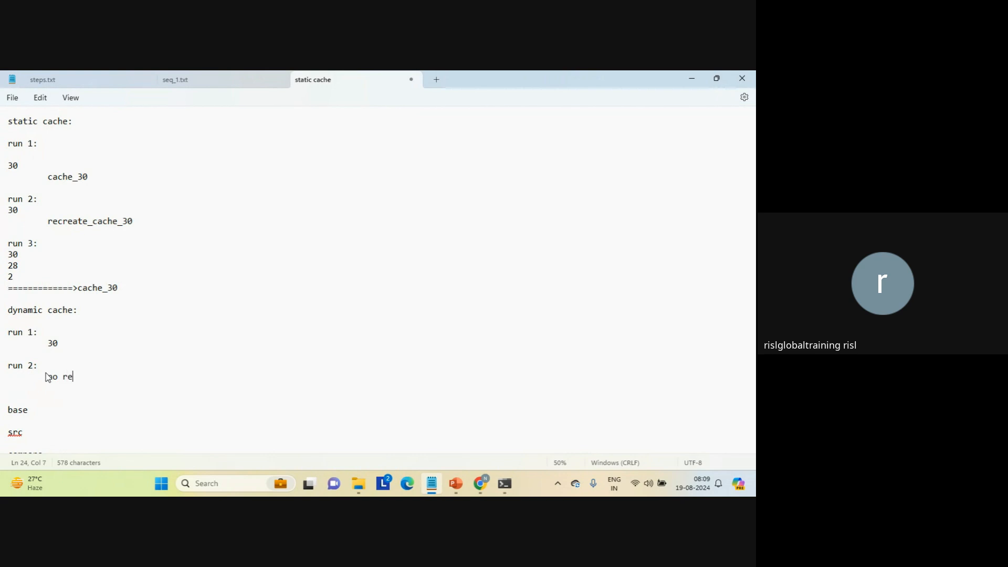
type("creation of cac")
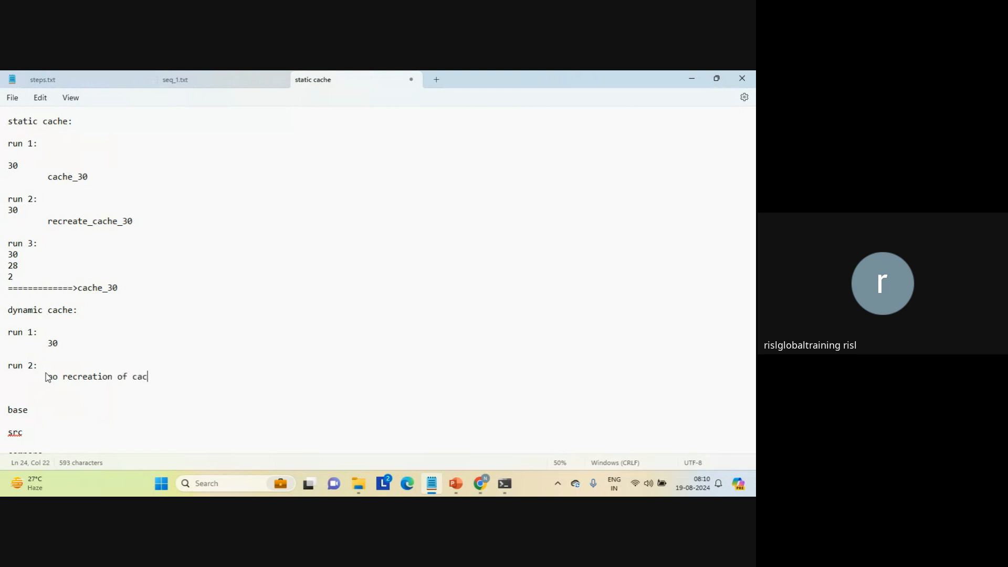
type("he")
key("Return")
key("Return")
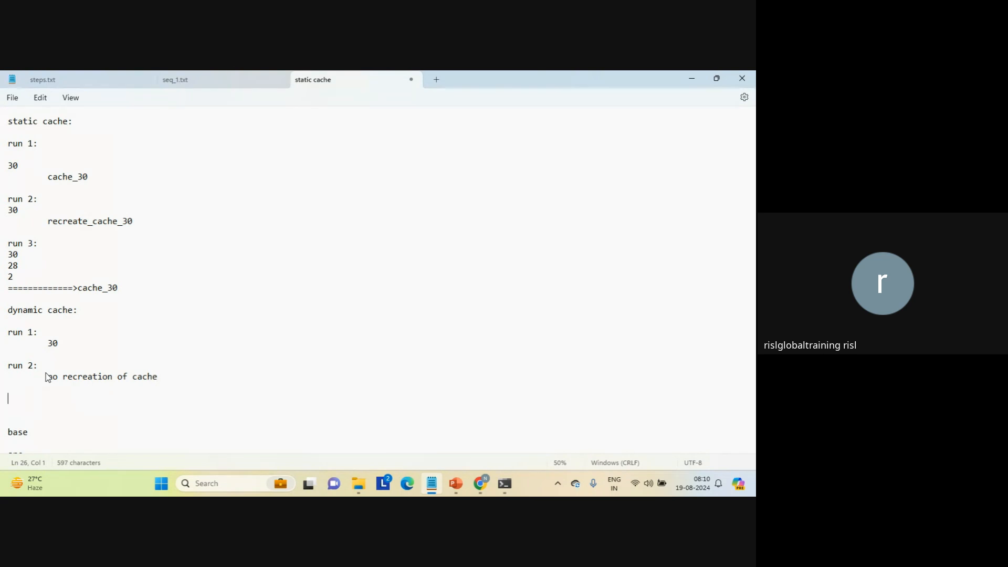
Add a "run 3:" heading to the dynamic cache notes and start an indented line beneath it.
type("run 3:")
key("Return")
double_click(12, 256)
double_click(13, 266)
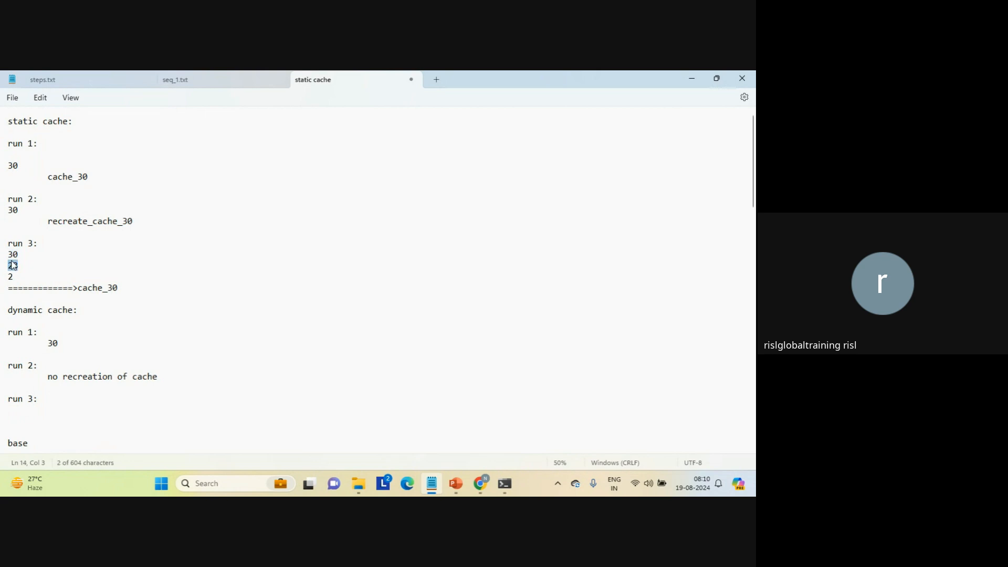
double_click(10, 276)
left_click(51, 414)
key("Tab")
Enter "update would happen for the modified data...." under the dynamic cache run 3 heading, followed by blank lines.
type("up")
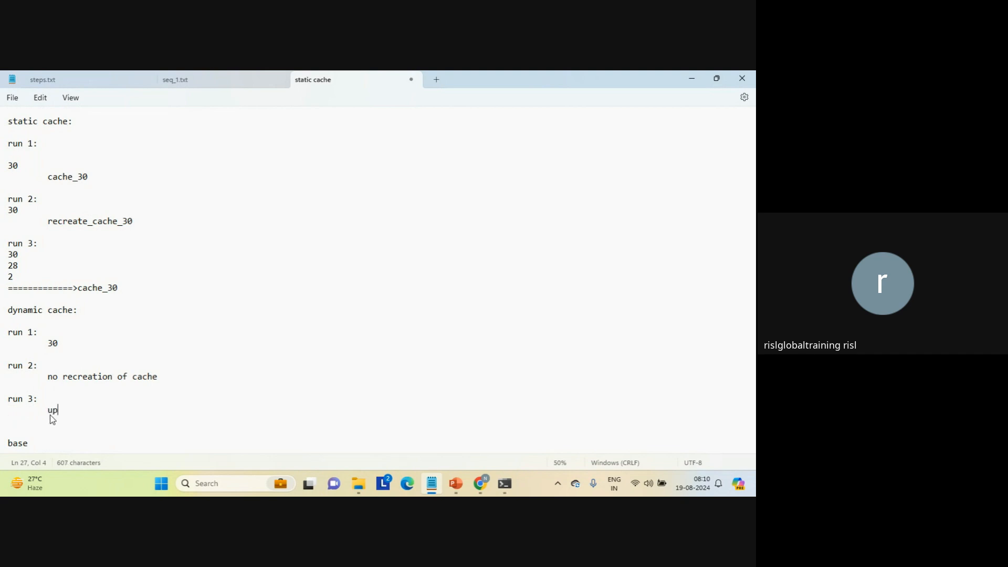
type("date would happen")
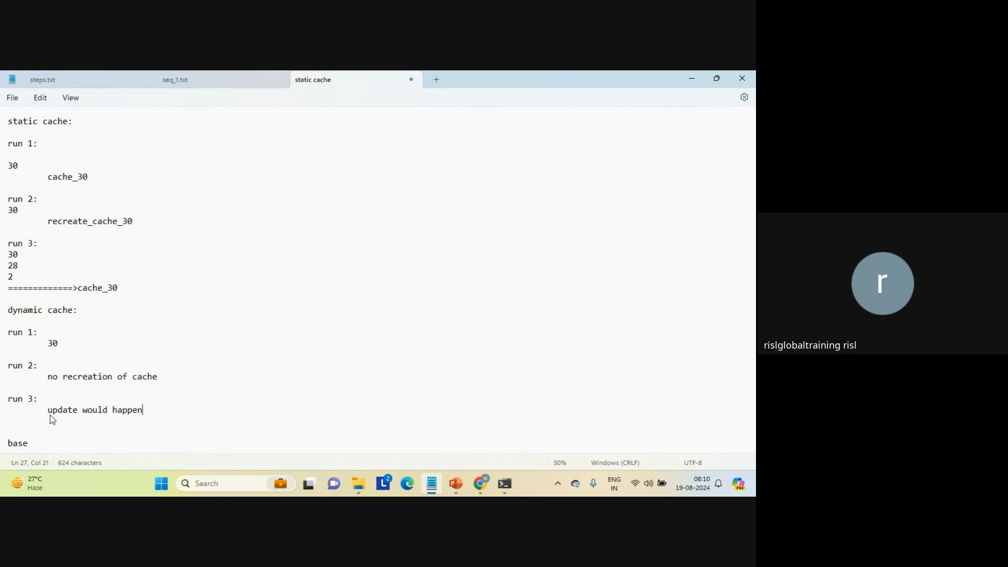
type(" for the modified data")
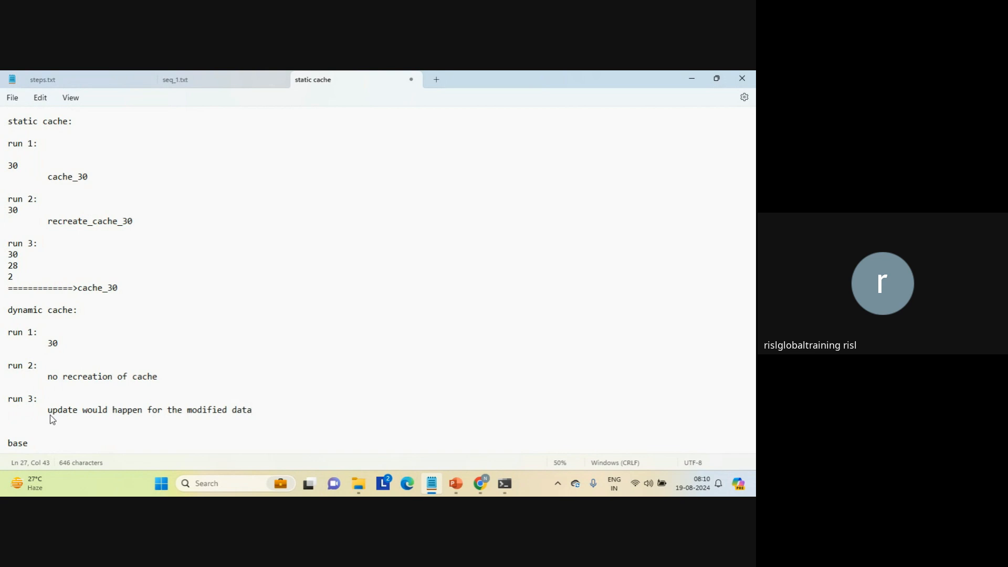
type("....")
key("Return")
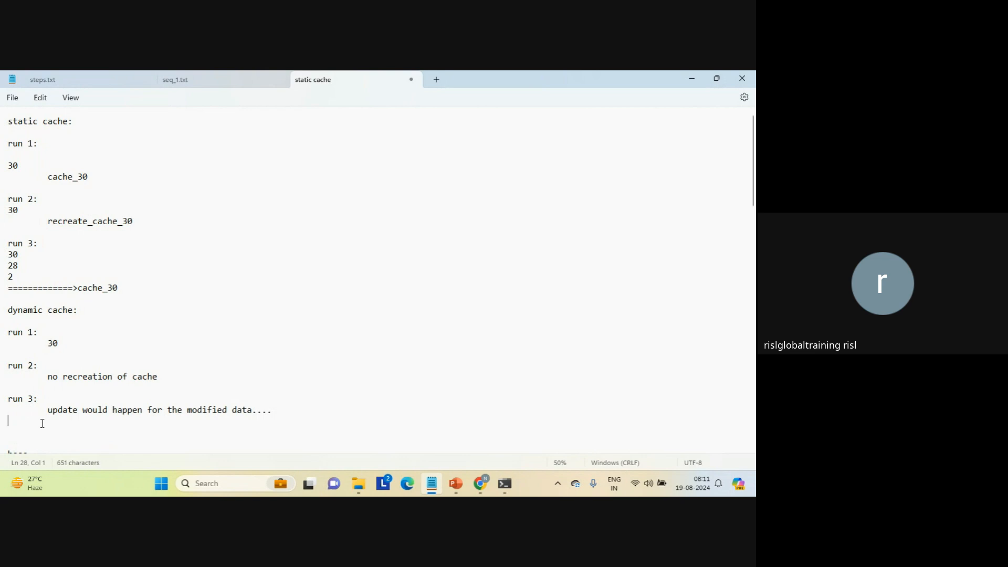
key("Return")
Add the line "task 1===========>task 2" below the dynamic cache notes, with blank lines after it.
triple_click(27, 310)
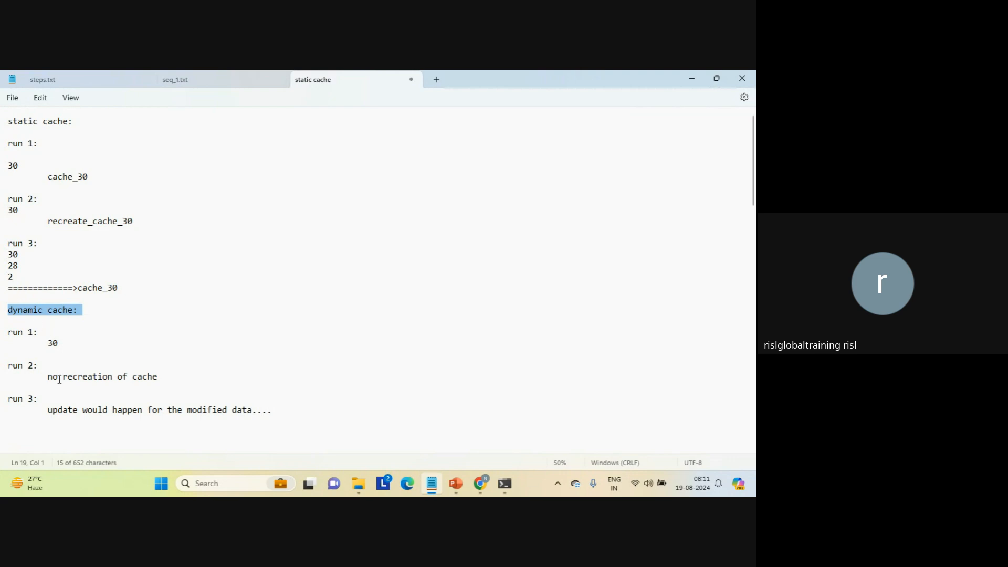
left_click(34, 438)
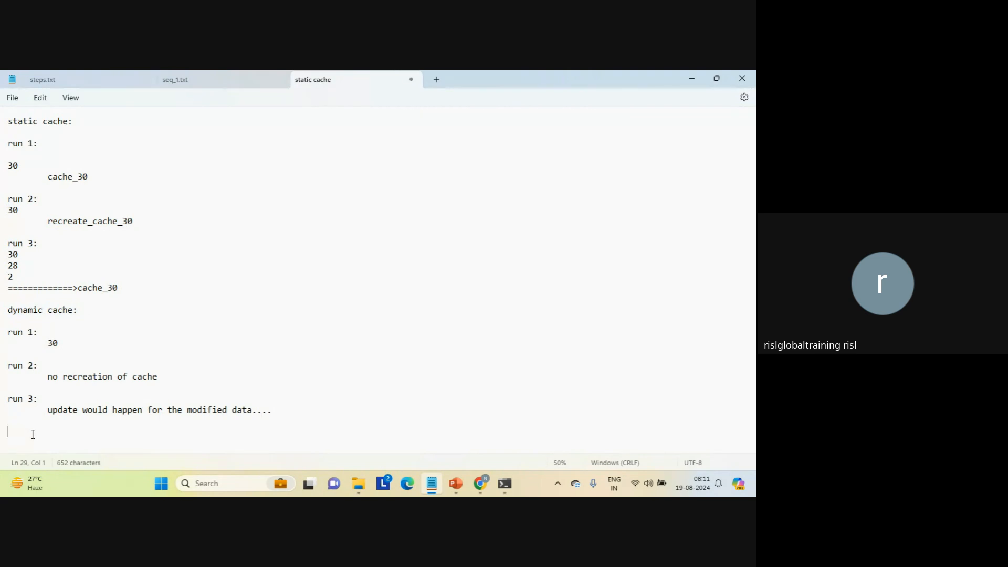
key("Return")
type("task 1===========>task 2")
key("Return")
key("Return")
key("Return")
key("Up")
key("Up")
key("Up")
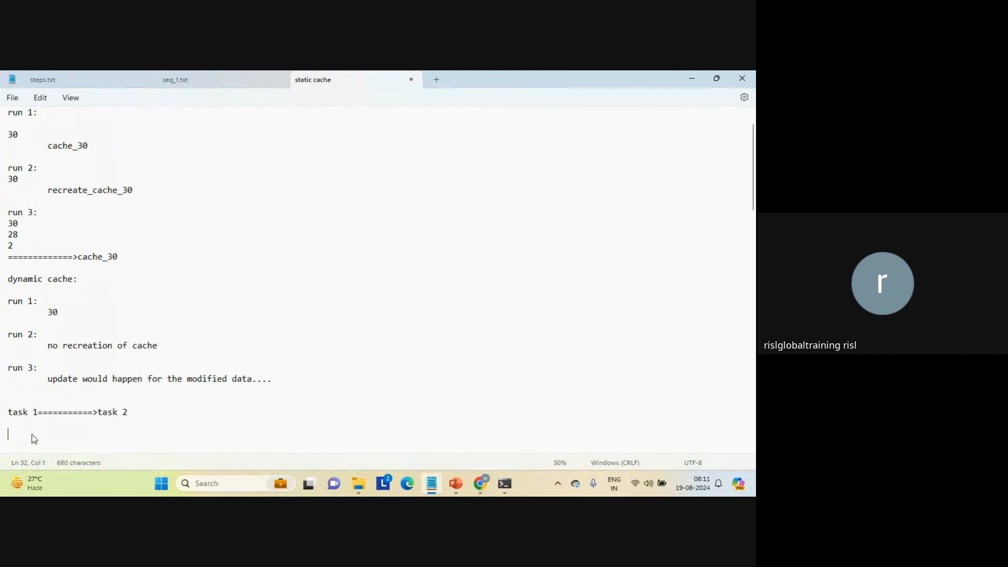
key("Down")
key("Down")
key("Down")
key("shift+Up")
key("shift+Up")
key("shift+Up")
key("shift+Up")
key("shift+Up")
key("shift+Up")
key("shift+Down")
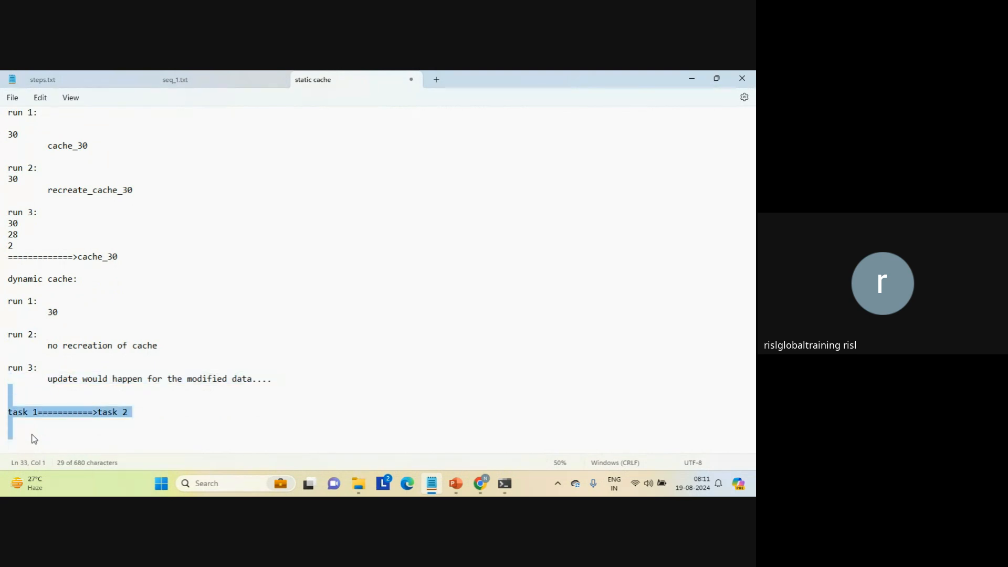
key("shift+Down")
key("shift+Down")
key("Up")
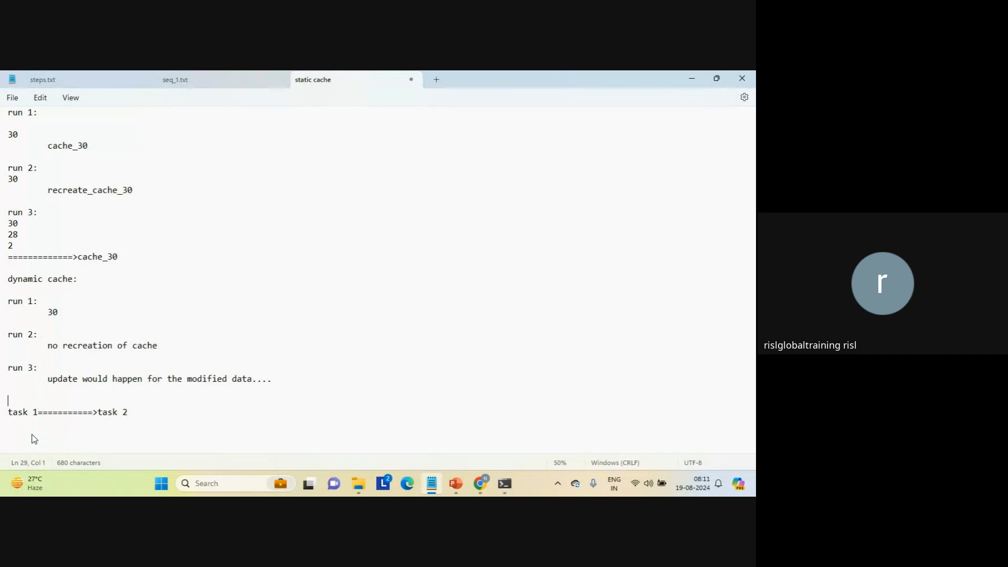
Add the line "cache 1=========>cache 1" below the task line, with blank lines after it.
key("Down")
key("Down")
key("Down")
key("Up")
key("Return")
type("cache 1=========>cache 1")
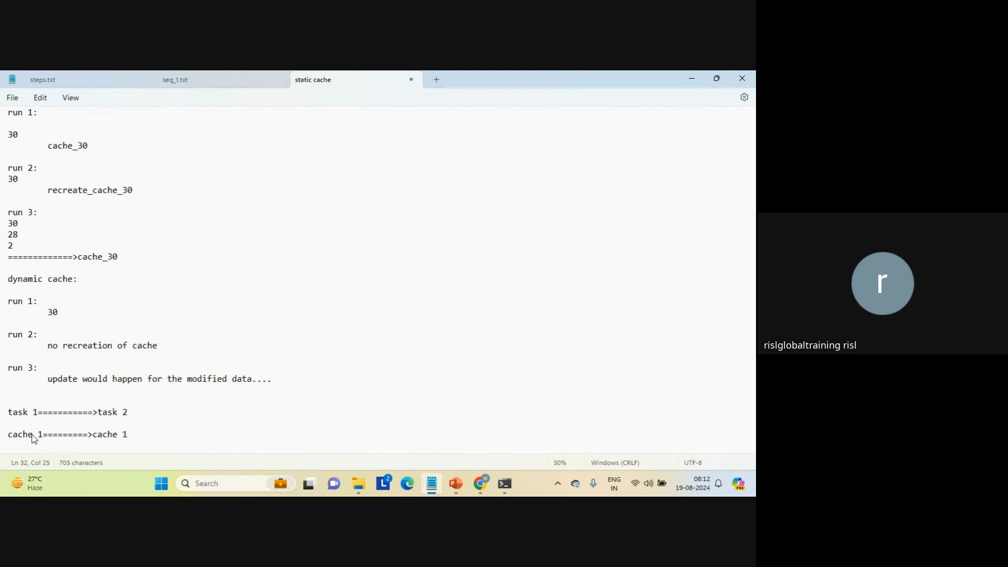
key("Return")
key("Return")
key("Return")
key("Up")
key("Up")
key("Up")
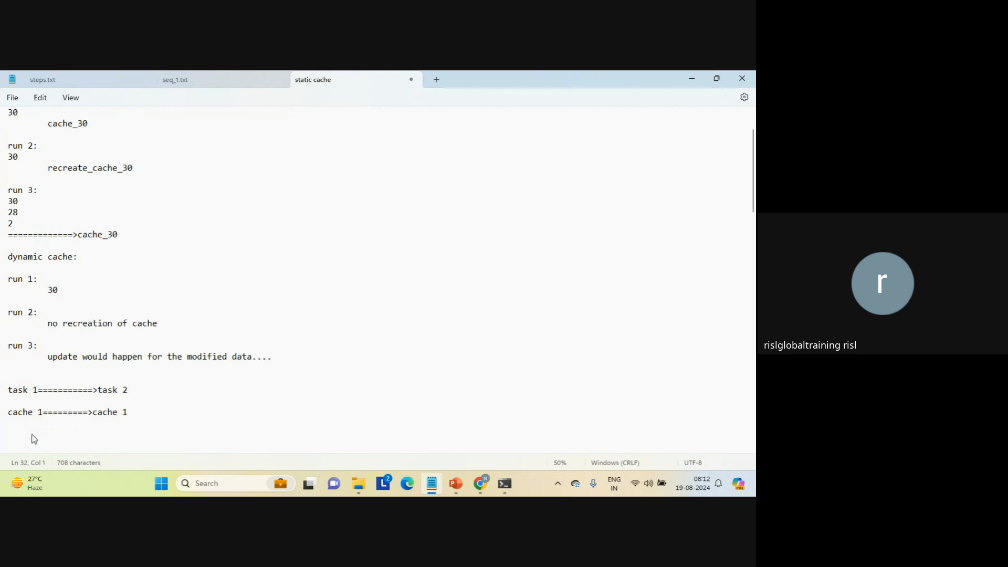
Add a "persistent cache:" heading above the "task 1===========>task 2" line, followed by a blank line.
key("Down")
key("Down")
key("Up")
key("Up")
key("Up")
key("Up")
key("Up")
key("Return")
type("pers")
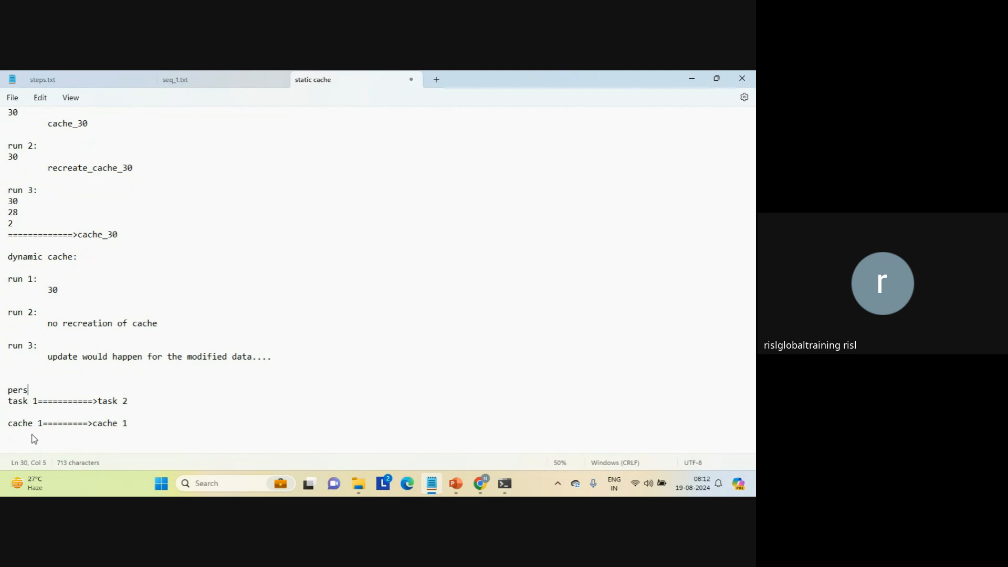
type("istent cache:")
key("Return")
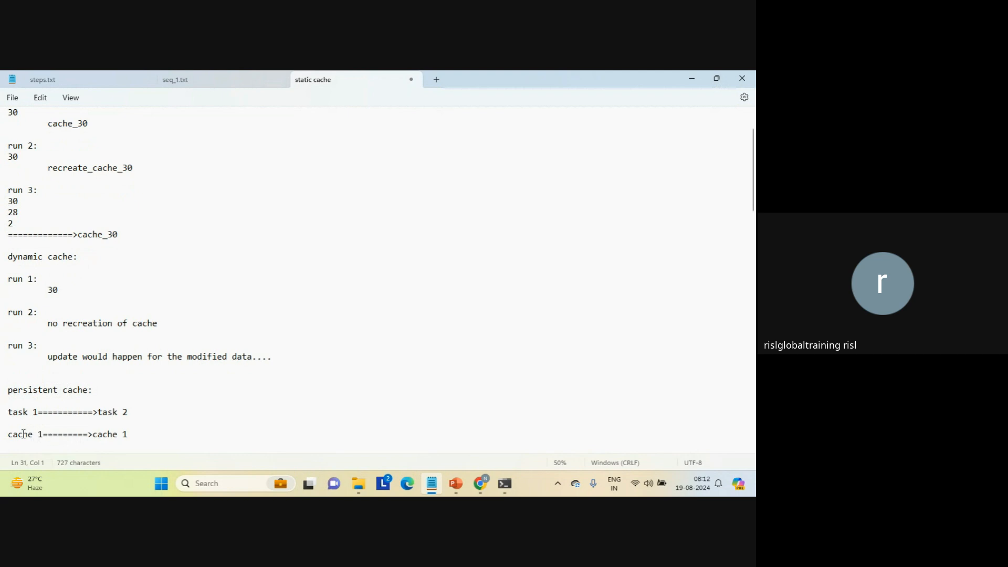
triple_click(23, 434)
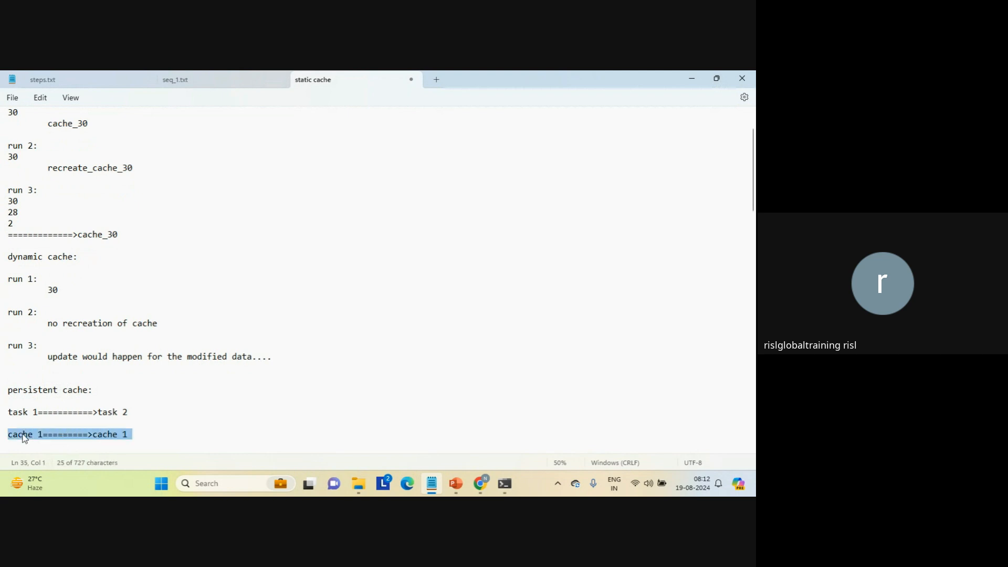
double_click(24, 436)
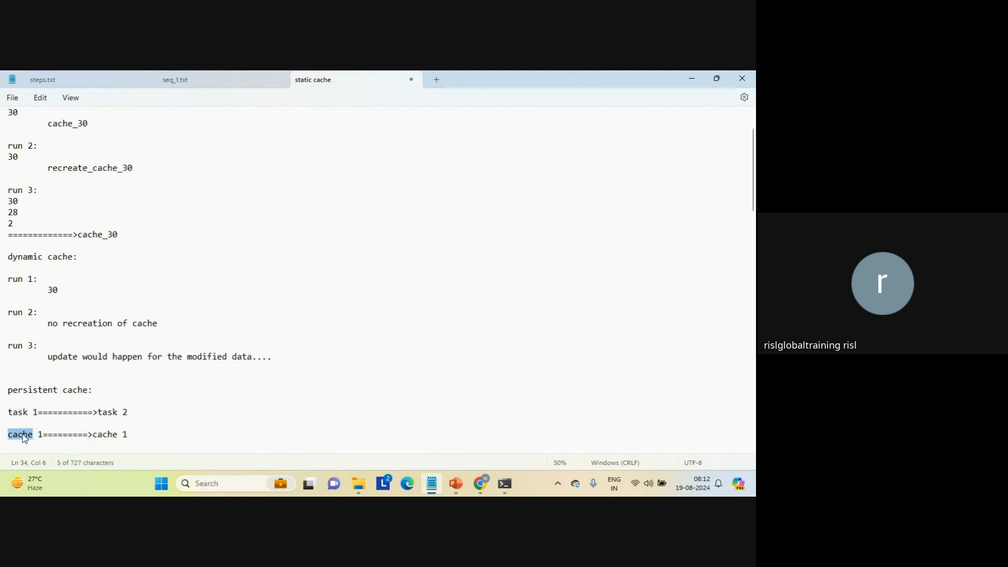
double_click(106, 435)
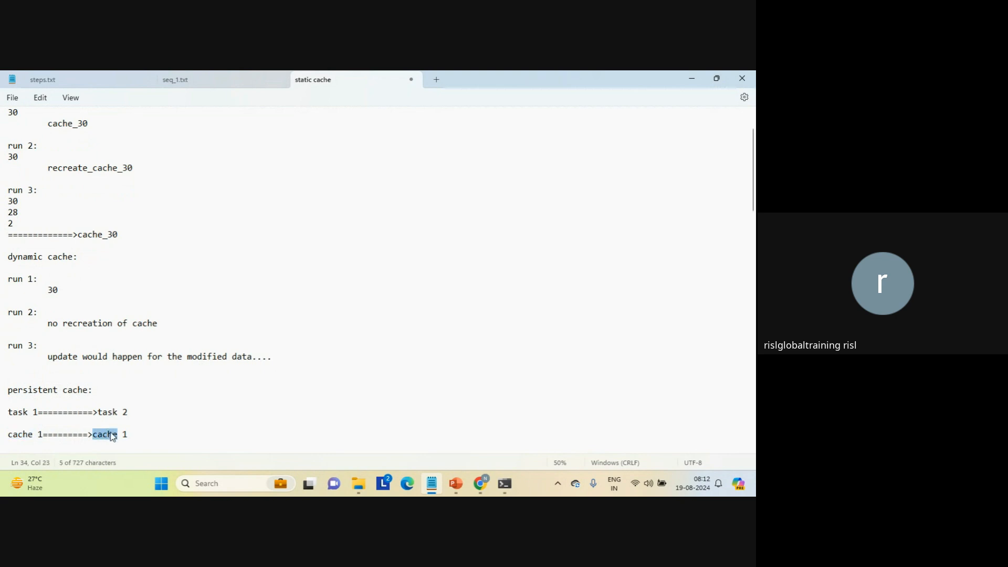
Add a "mapping:" heading below the "cache 1=========>cache 1" line, with blank lines around it.
left_click(133, 434)
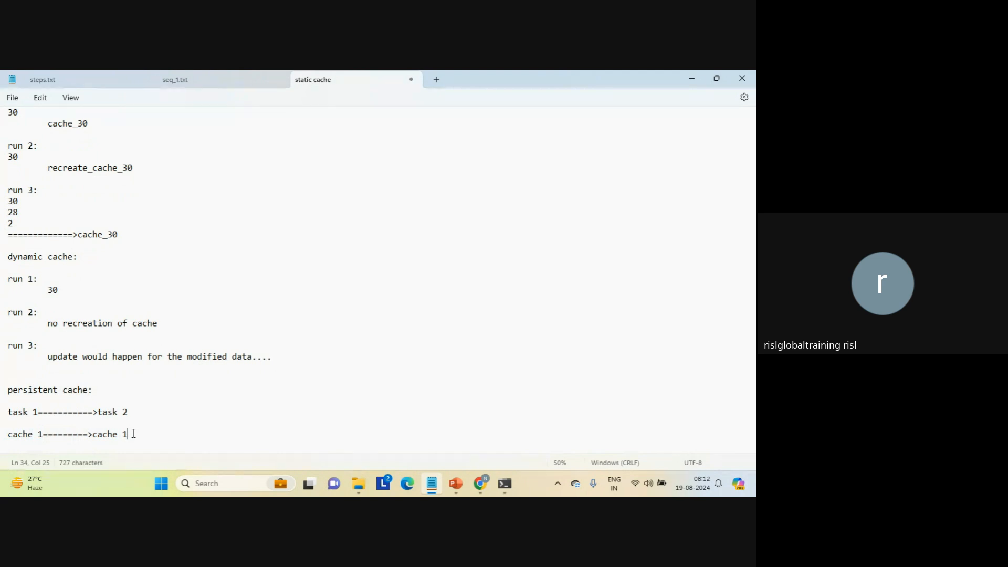
key("Return")
key("Return")
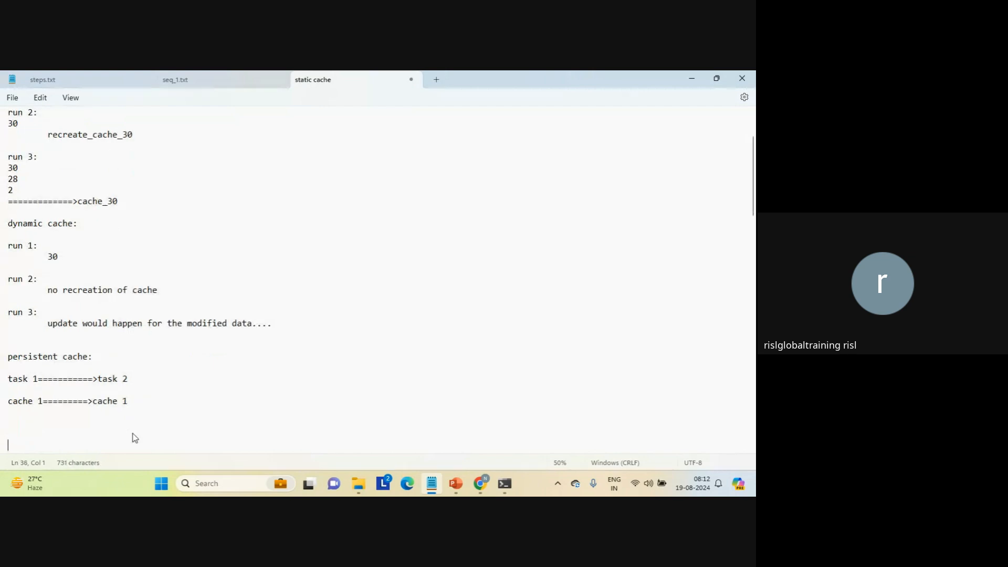
key("Up")
type("mapping:")
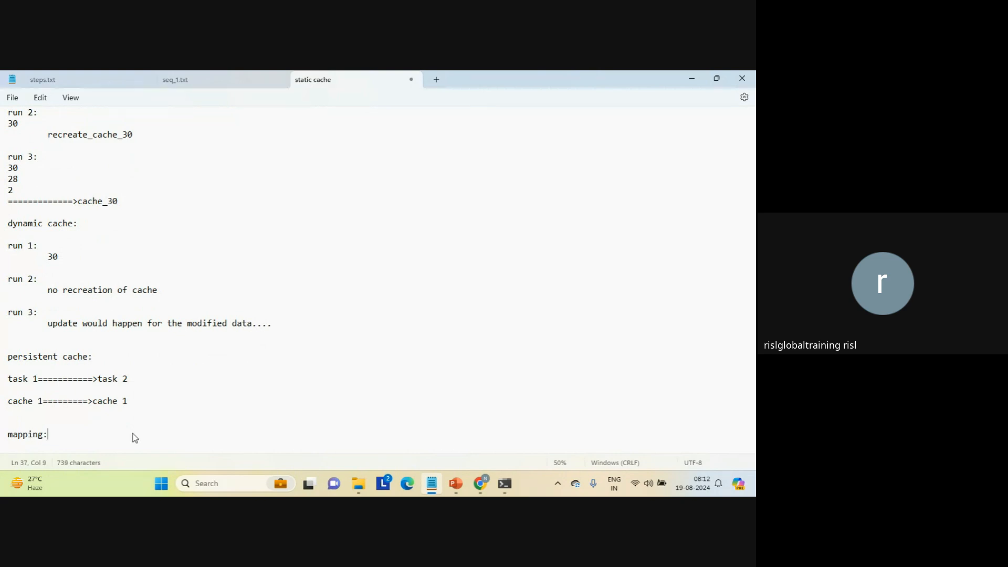
key("Return")
key("Return")
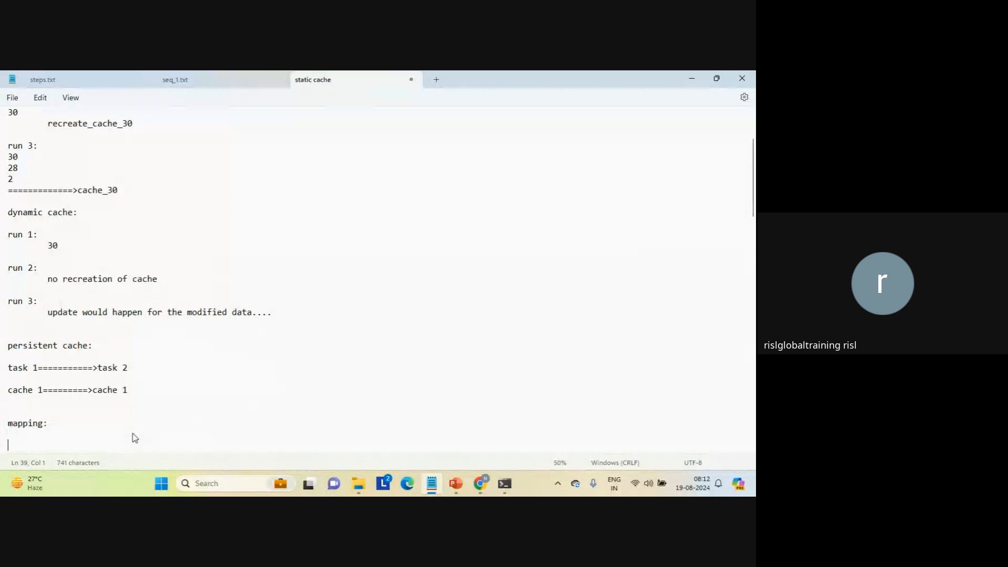
Enter "2 lookups.." under the mapping heading, followed by a blank line.
type("2 looku")
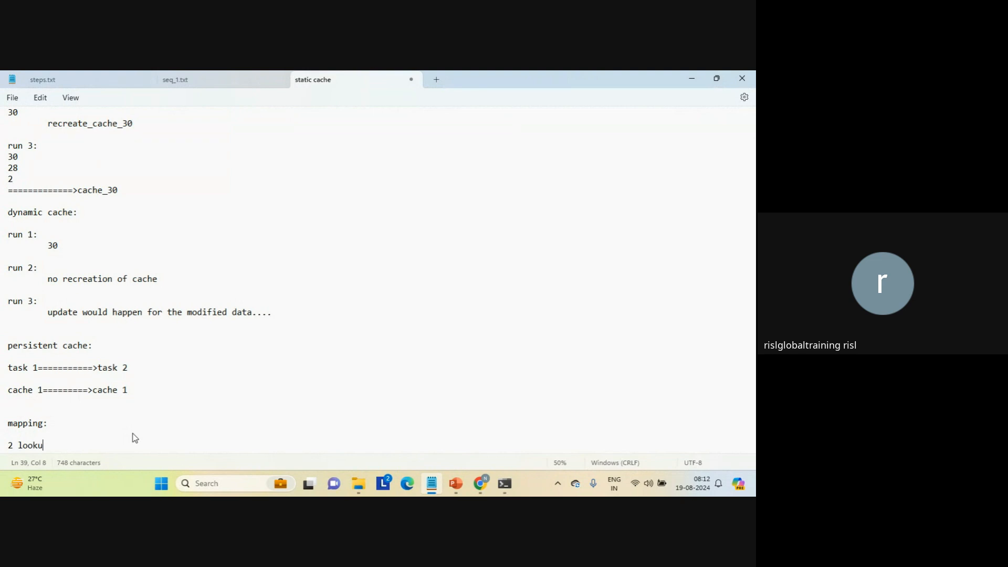
type("ps..")
key("Return")
key("Return")
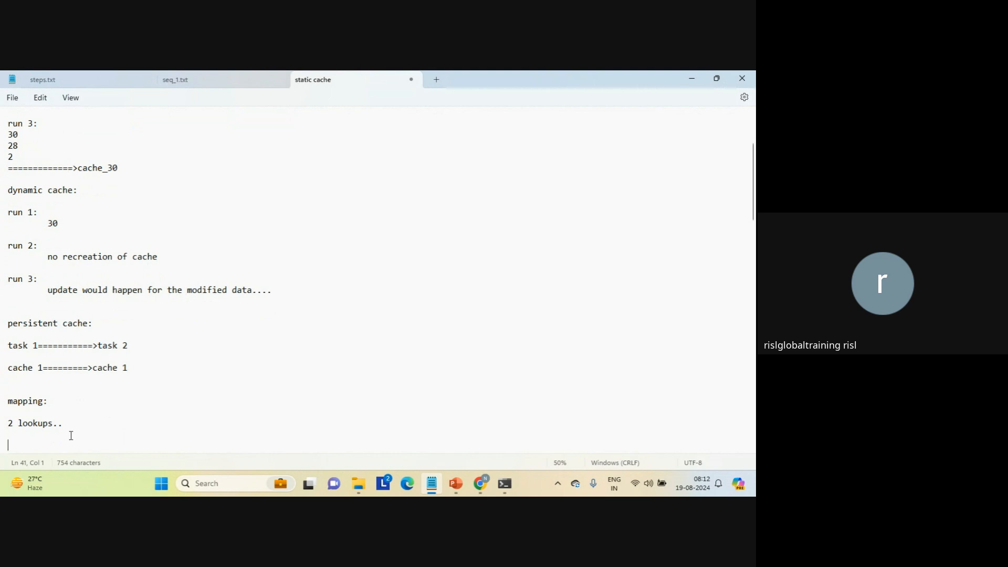
Add the line "shared cache.." below the lookups note, followed by a blank line.
type("shared cach")
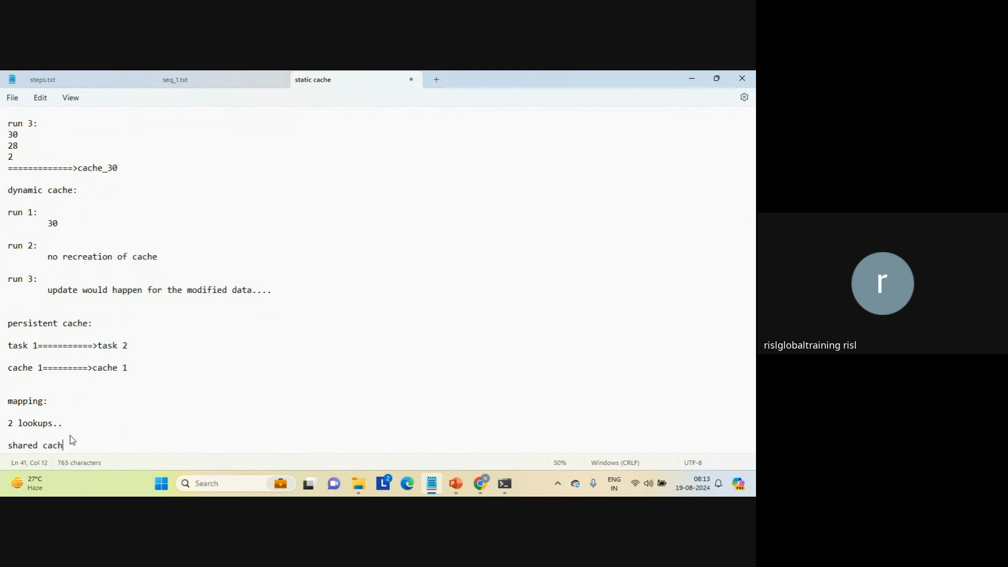
type("e..")
key("Return")
key("Return")
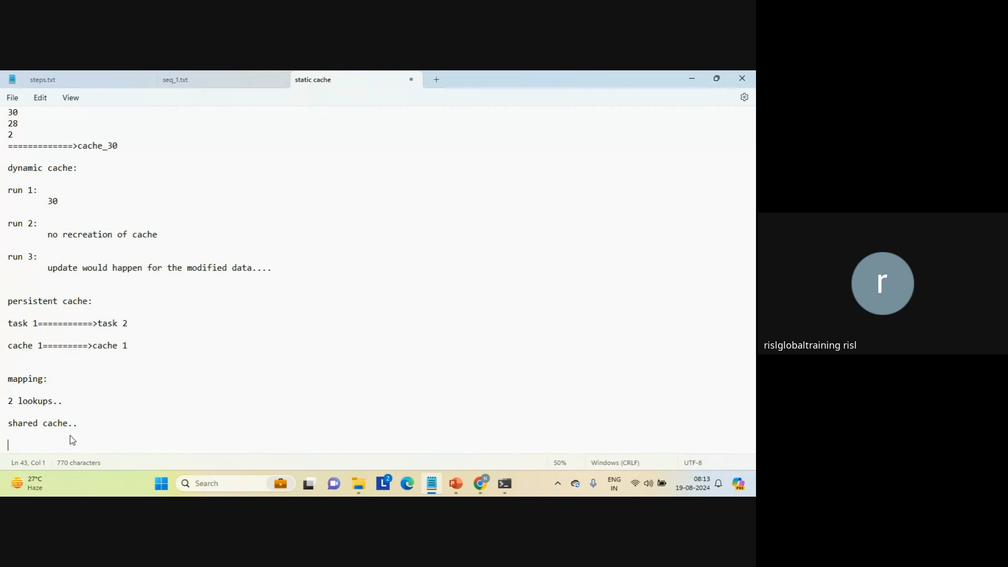
left_click(70, 436)
left_click(57, 442)
left_click_drag(57, 441, 2, 75)
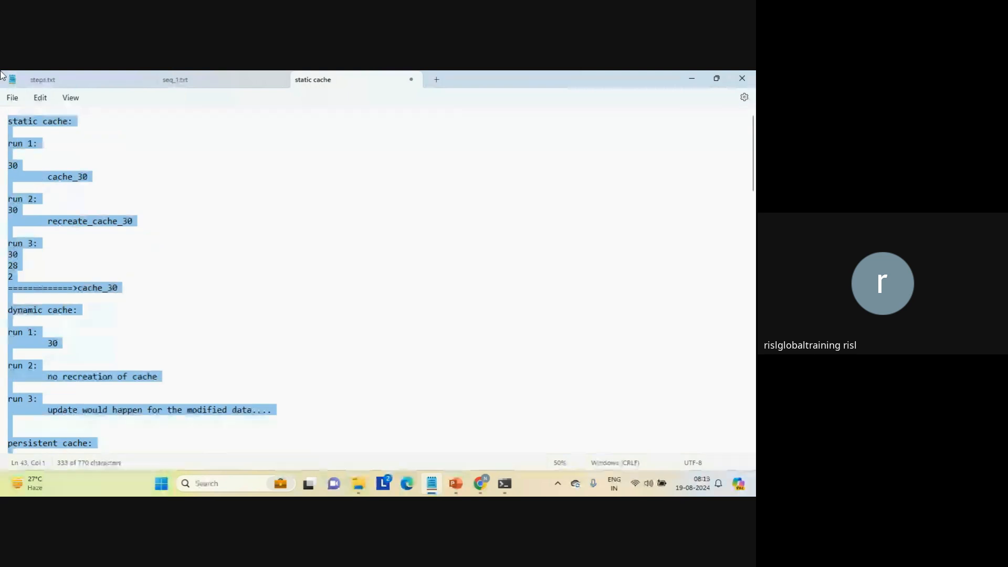
left_click(41, 129)
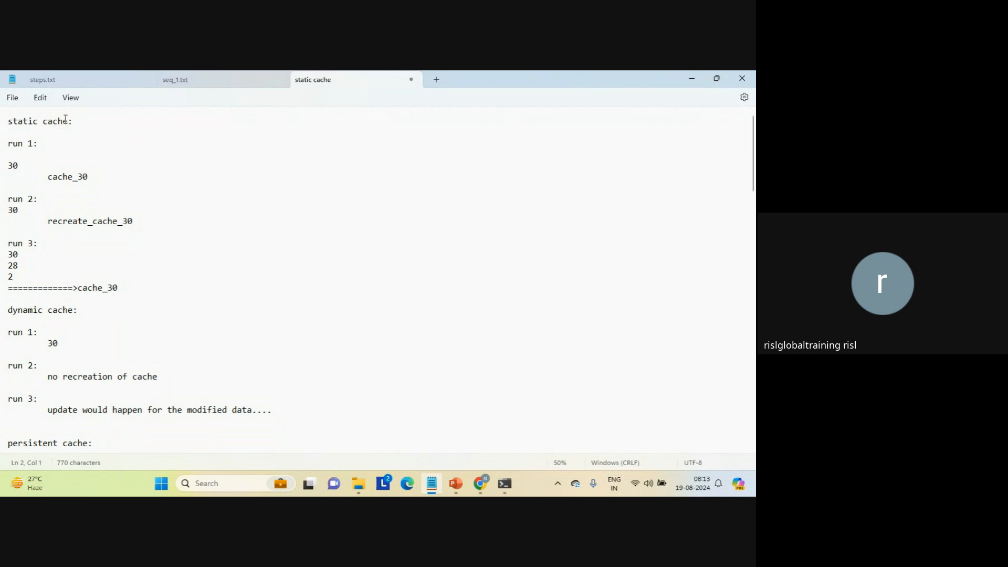
Switch to Informatica Data Integration in Chrome and look over the Target, Lookup and Source transformations of the connected lookup mapping.
mouse_move(480, 482)
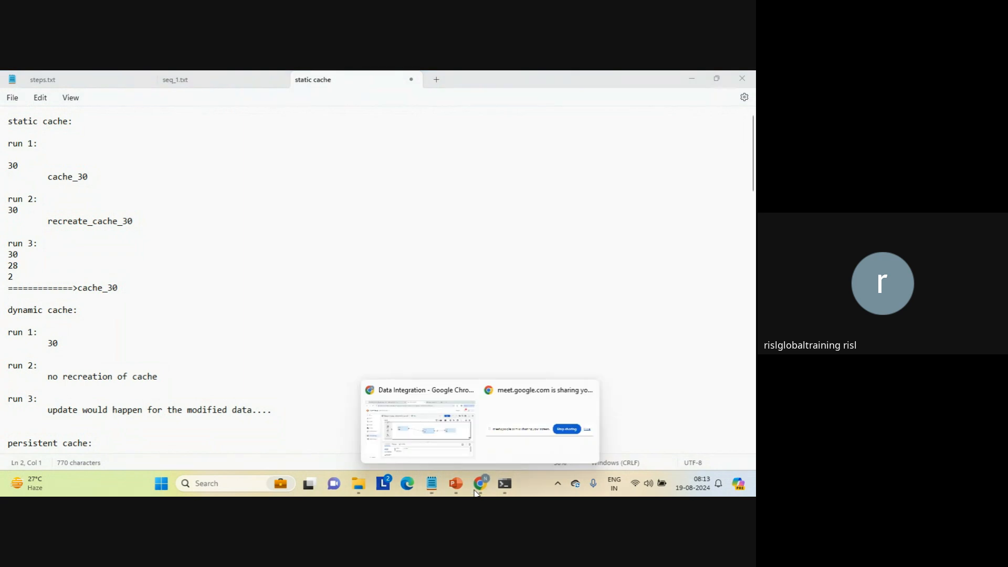
left_click(412, 430)
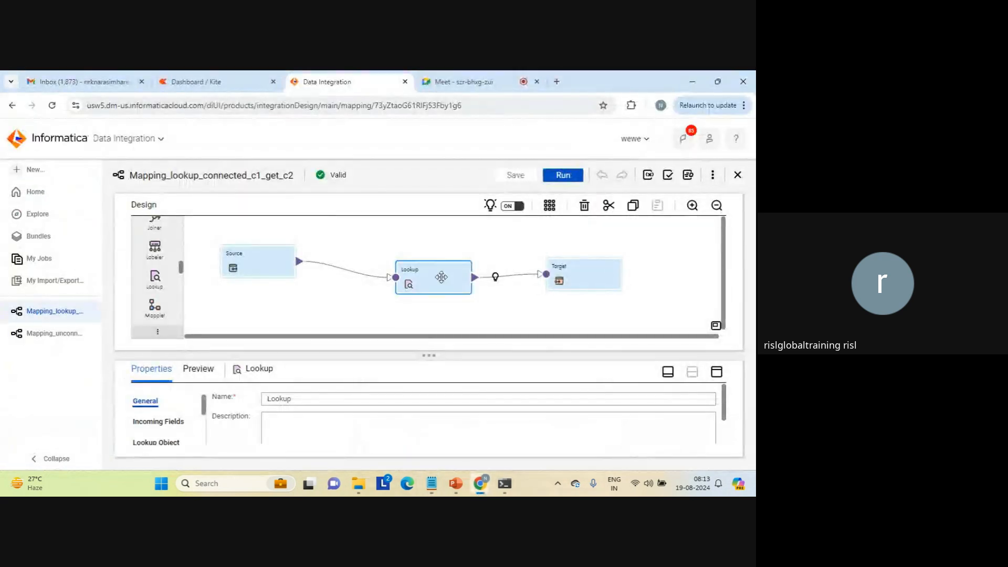
left_click(578, 273)
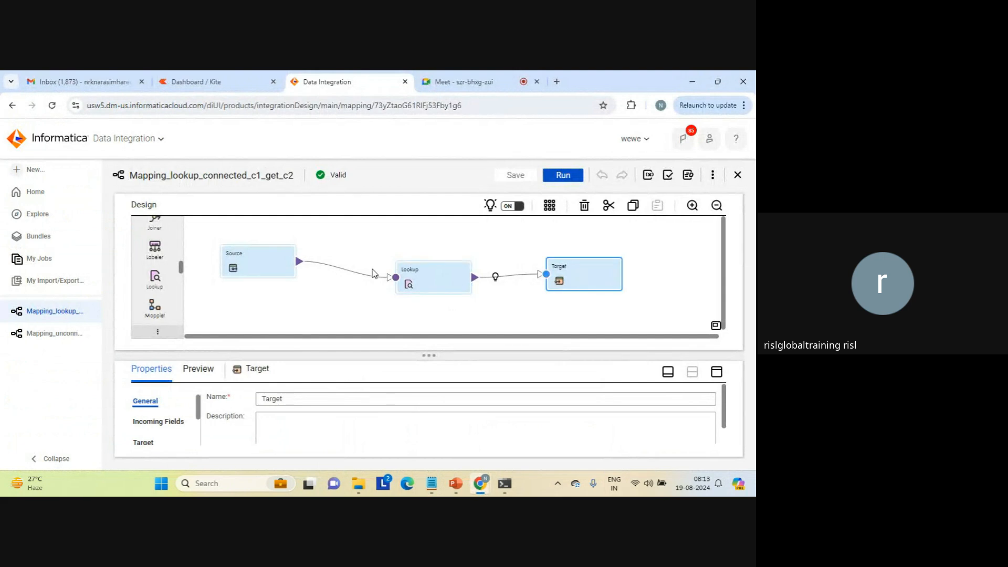
left_click(427, 278)
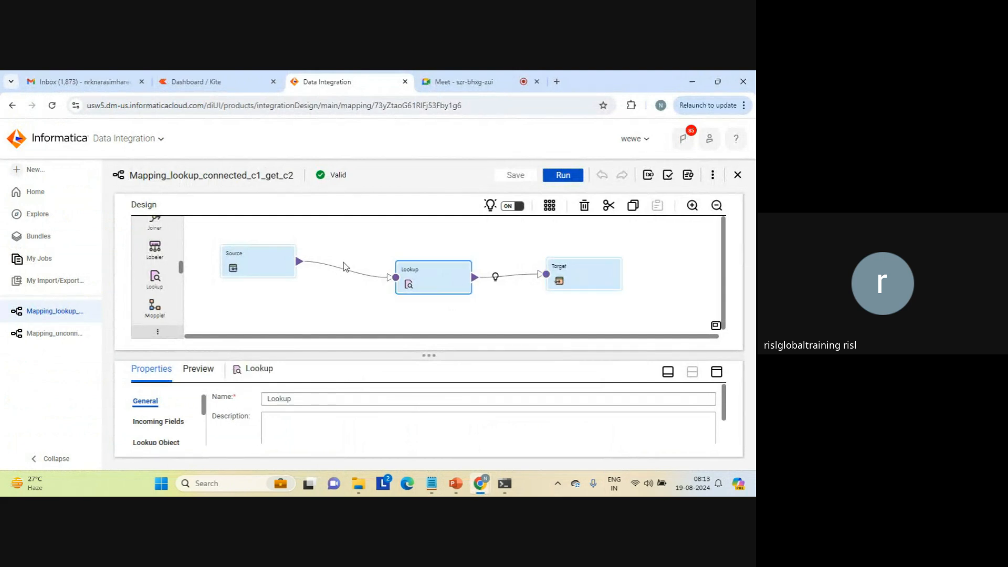
left_click(254, 254)
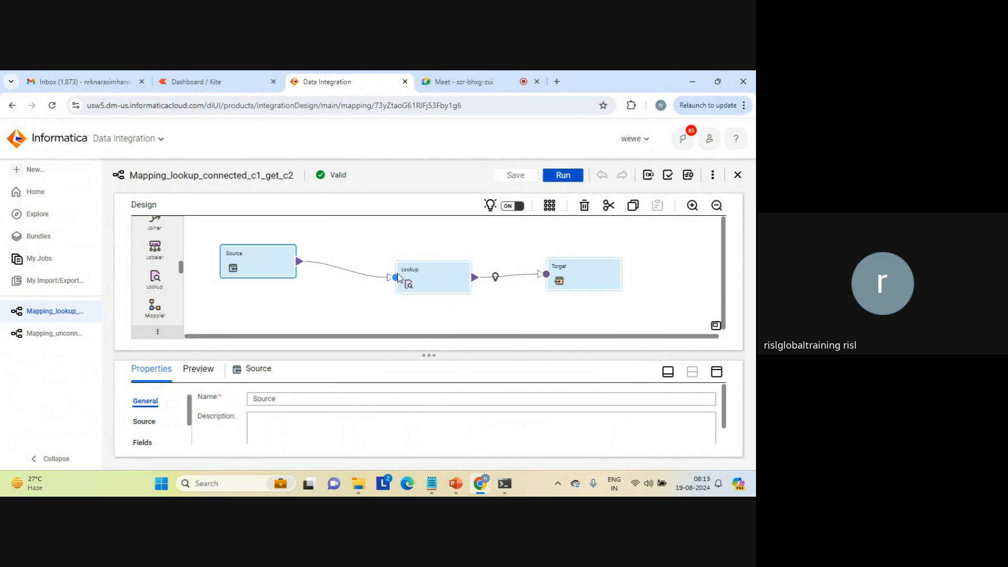
Examine the Lookup transformation's advanced properties in the enlarged view, including the cache settings and Null Ordering options, and restore the split view.
left_click(434, 275)
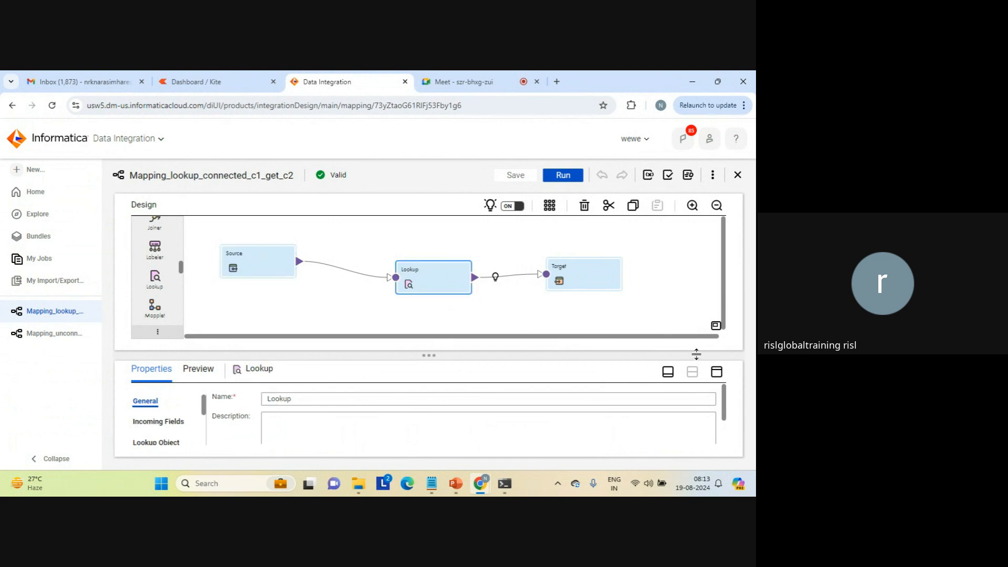
left_click(716, 372)
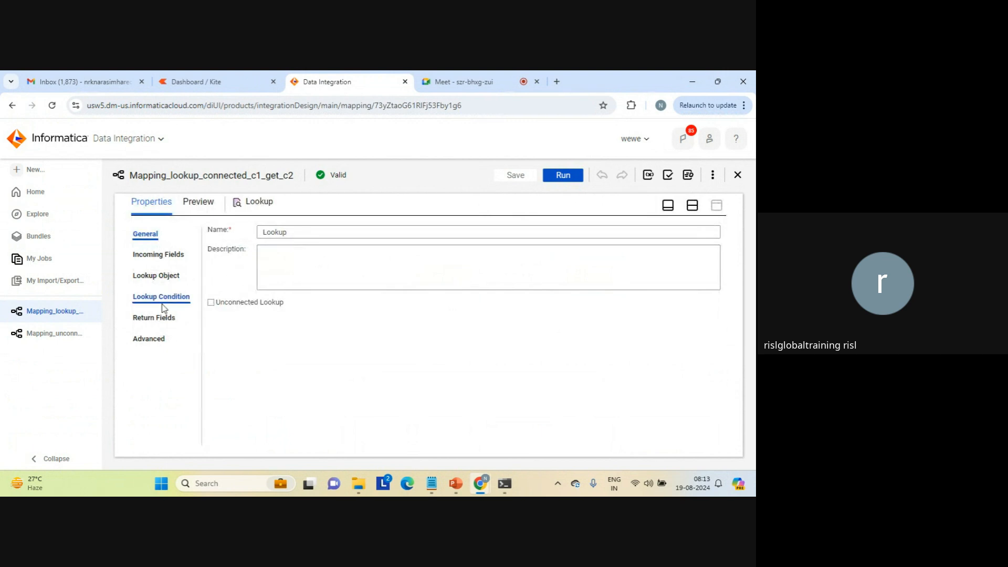
left_click(151, 336)
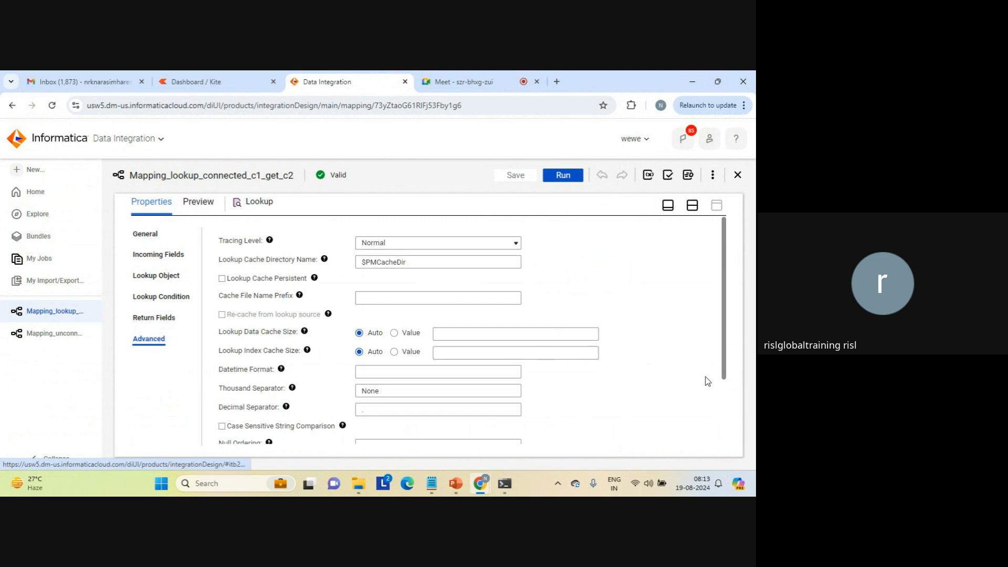
scroll(724, 391, "down", 3)
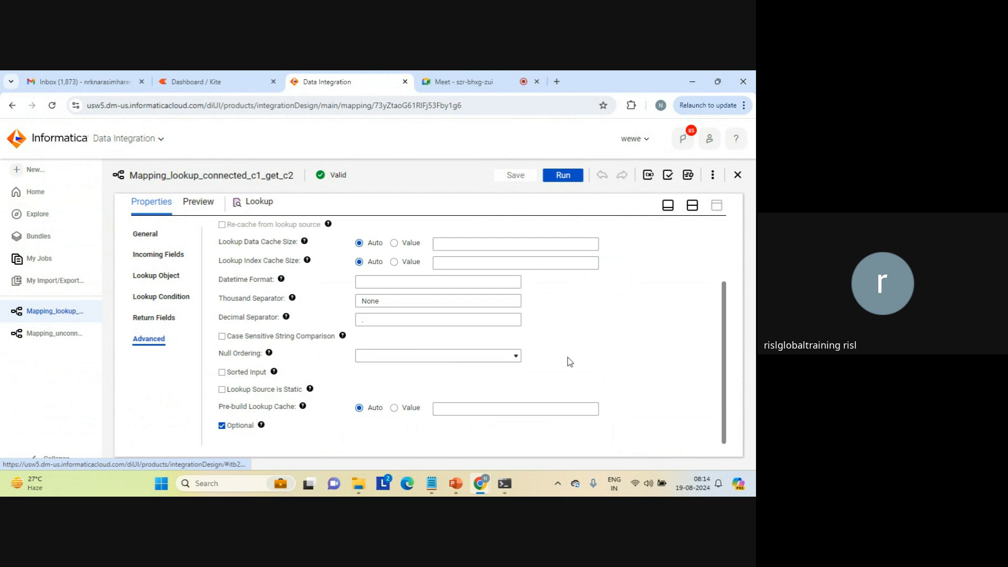
left_click(516, 357)
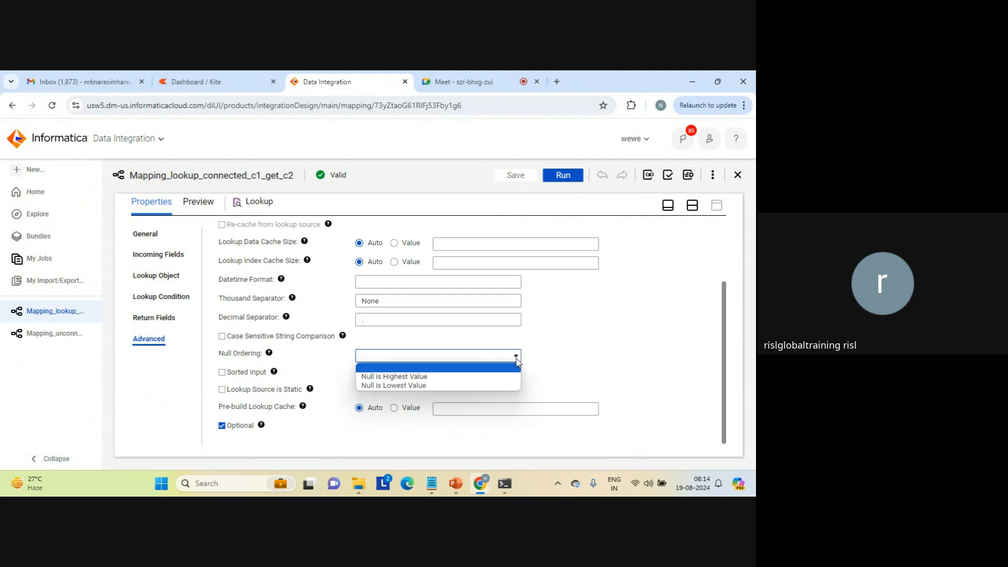
left_click(515, 358)
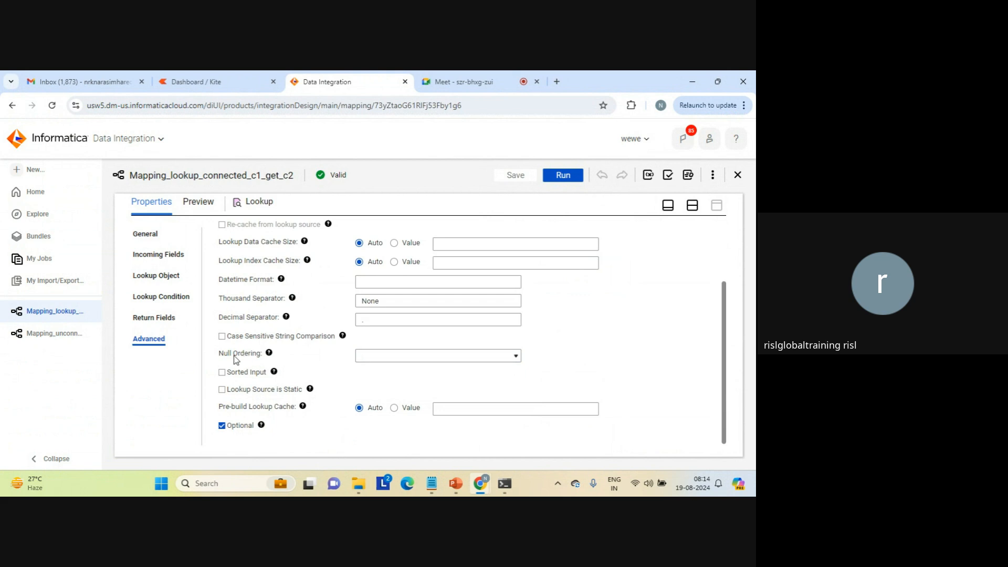
scroll(722, 253, "up", 1)
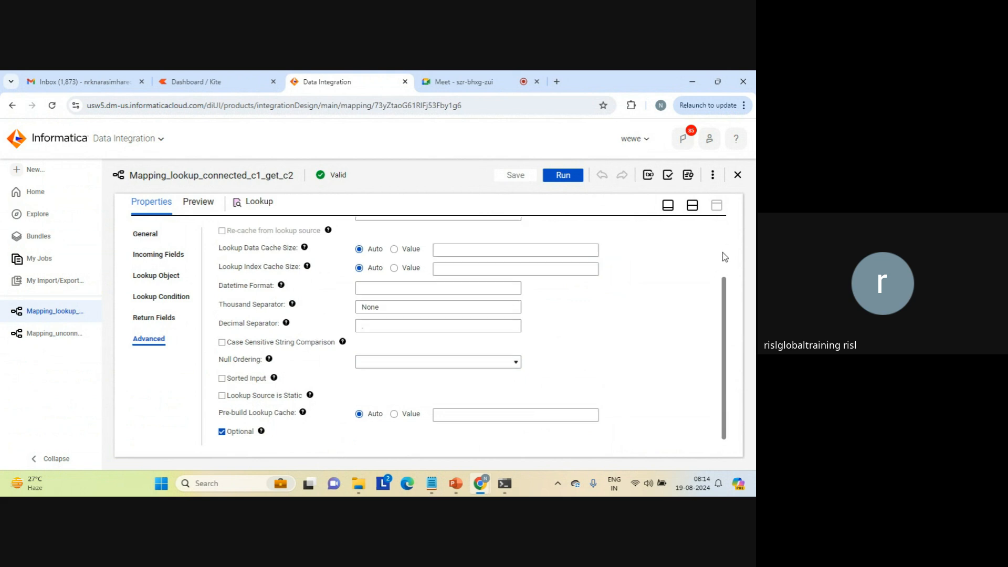
scroll(722, 253, "up", 3)
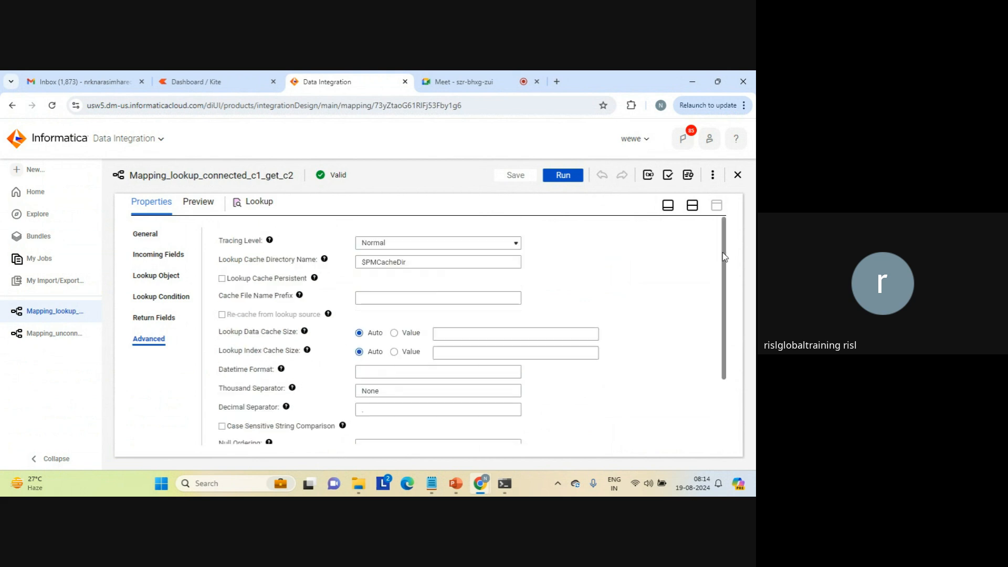
left_click(694, 209)
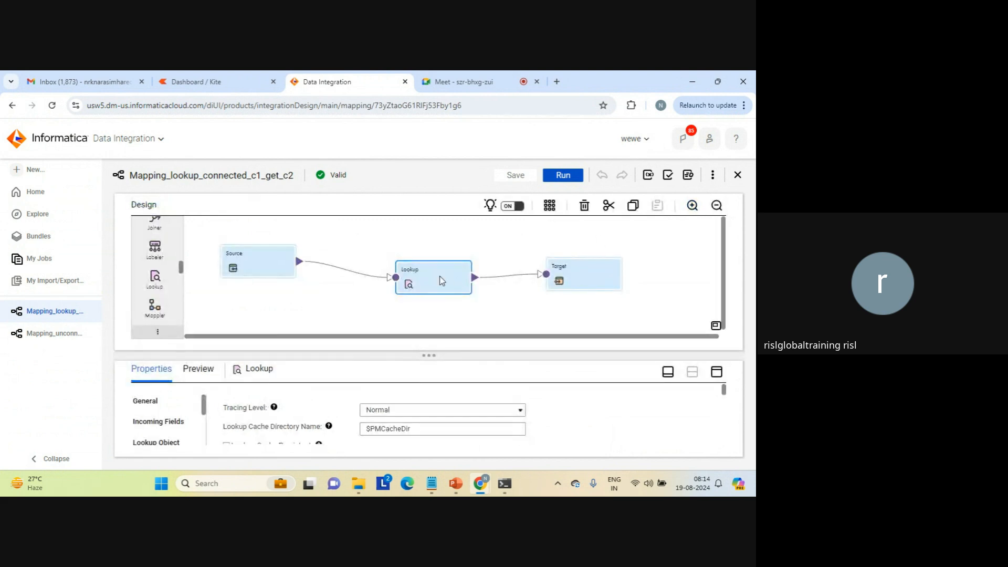
left_click(336, 279)
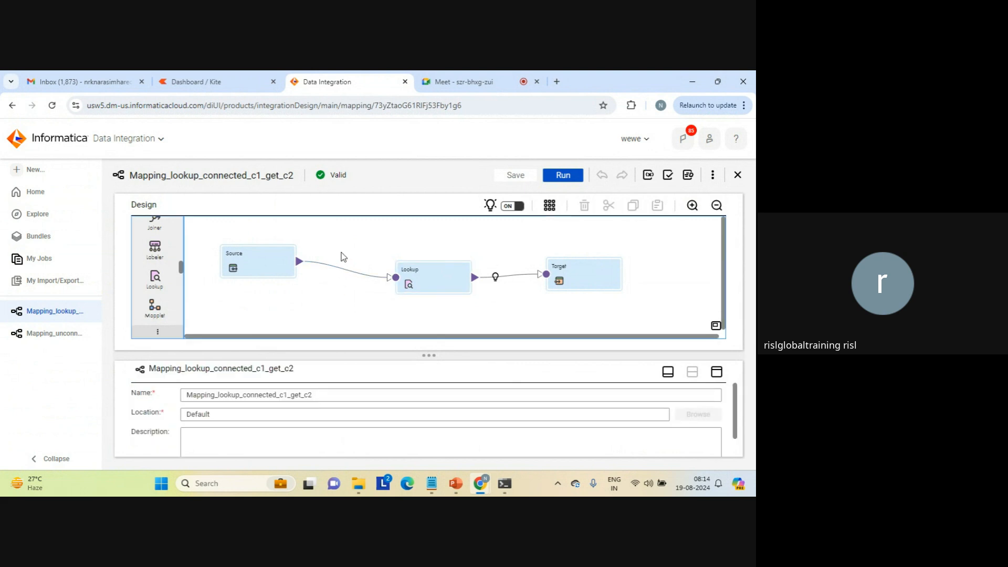
left_click(435, 281)
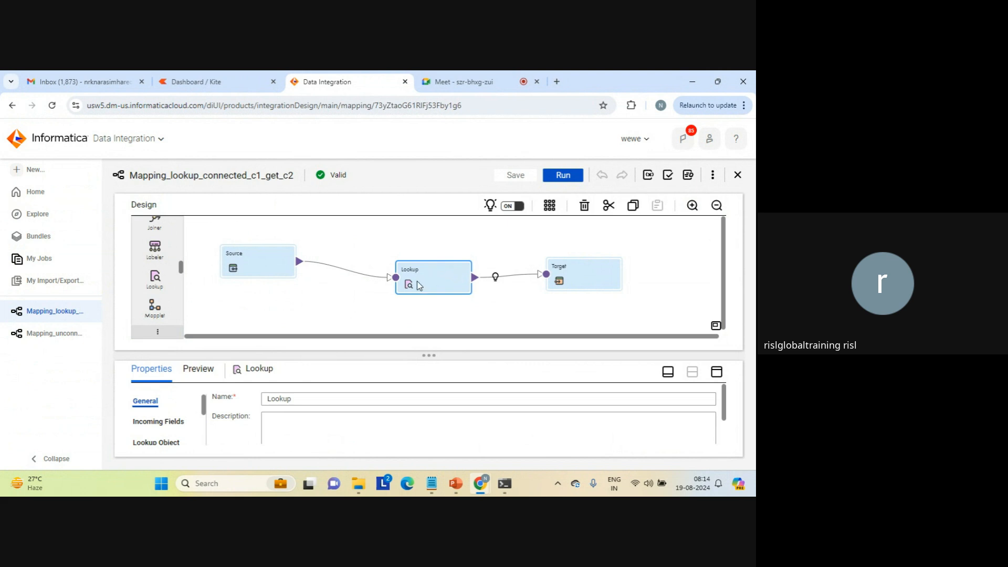
left_click(310, 295)
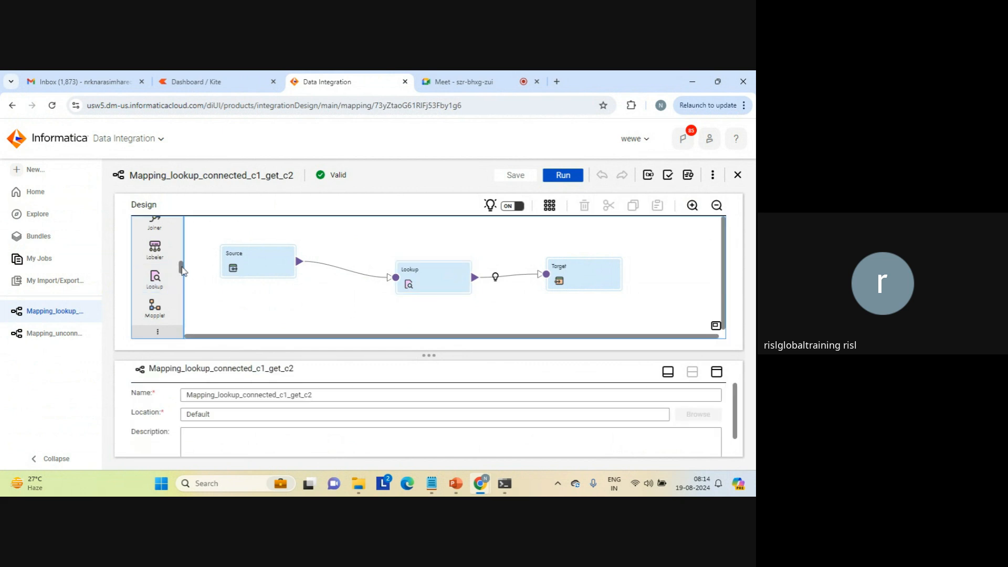
Insert a Sorter transformation between Source and Lookup, and move Lookup clear of it on the canvas.
left_click_drag(182, 270, 310, 261)
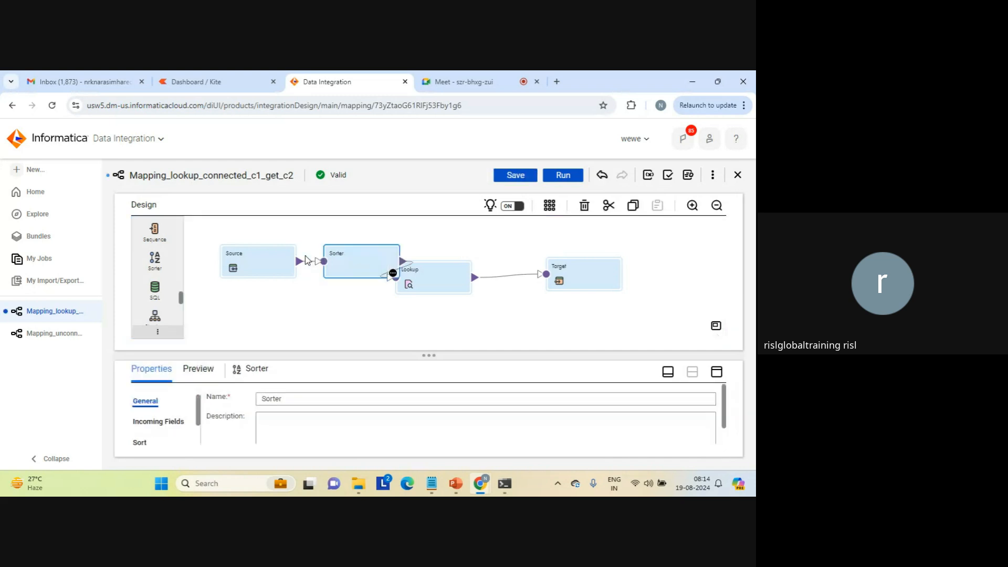
left_click_drag(440, 281, 472, 306)
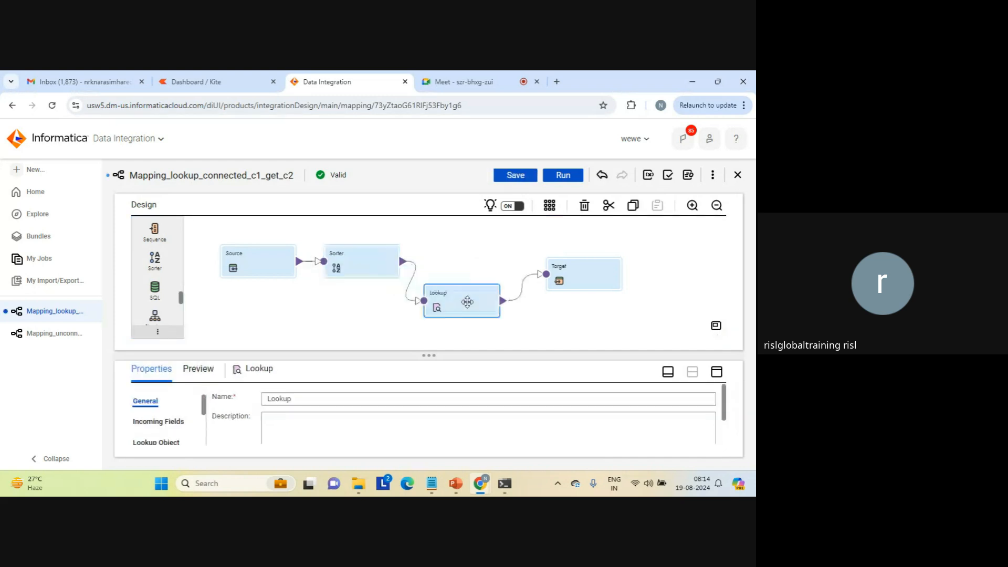
left_click(366, 262)
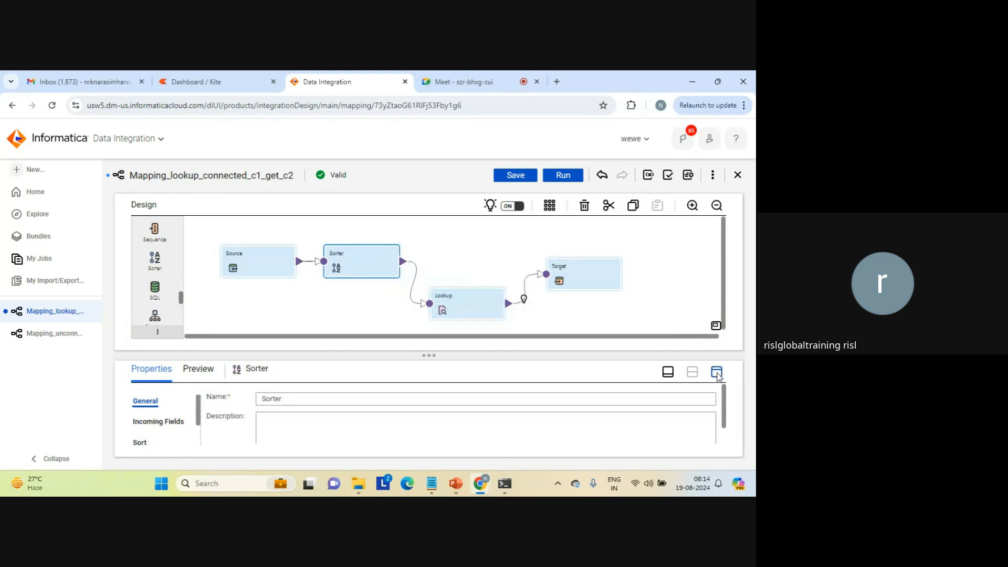
Add a sort condition on field c1 in ascending order to the Sorter transformation, and restore the split view.
left_click(717, 372)
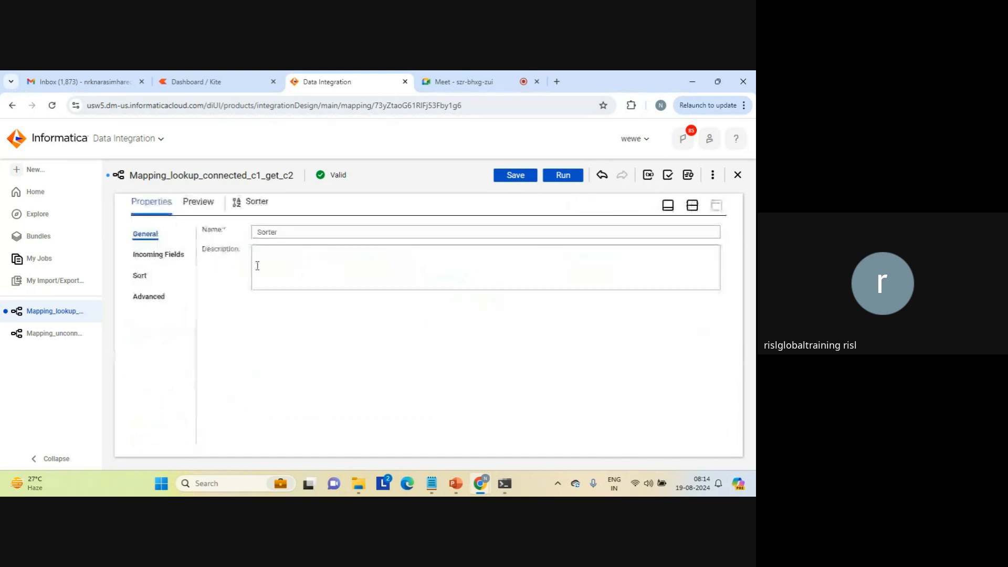
left_click(140, 273)
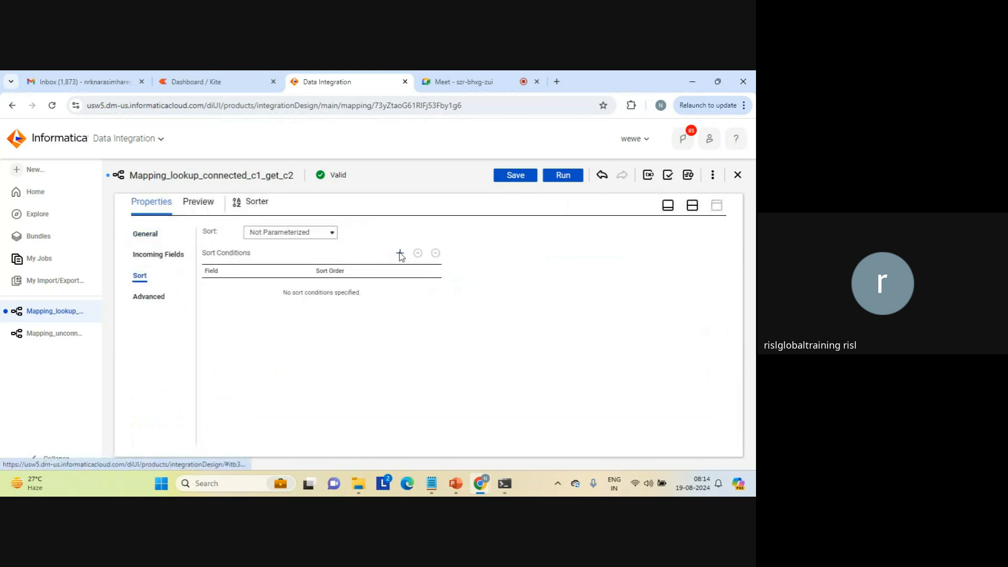
left_click(400, 254)
left_click(292, 288)
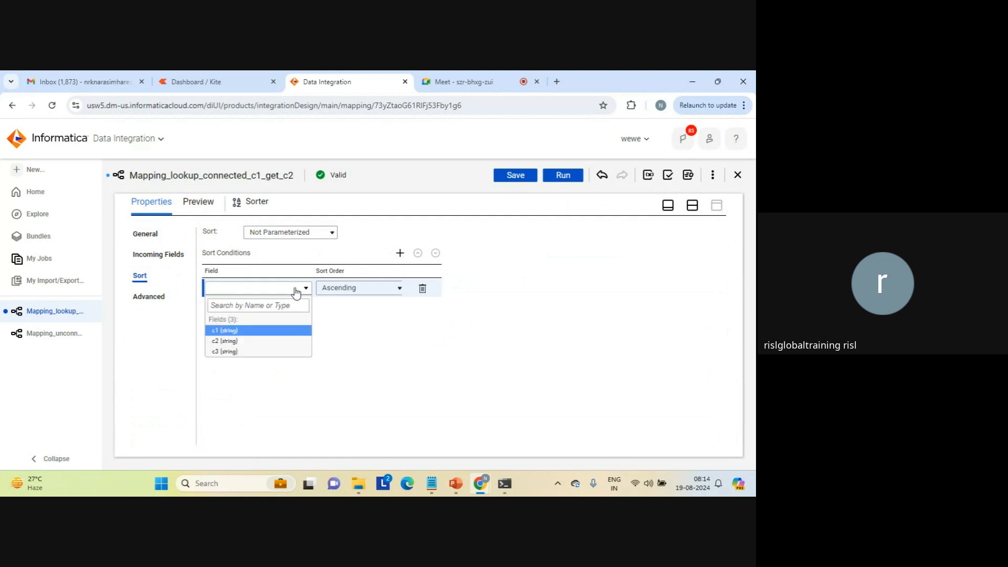
left_click(225, 330)
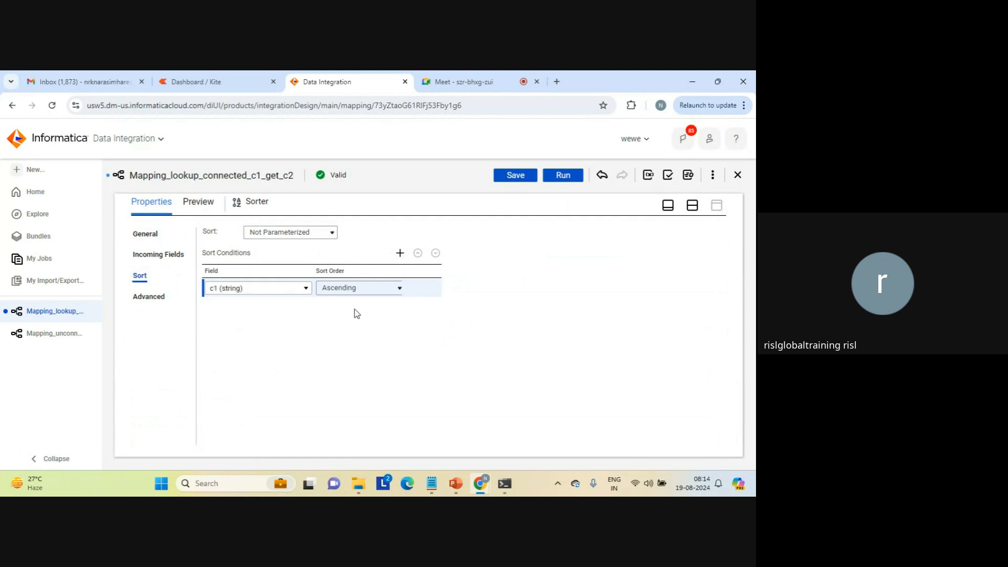
left_click(691, 205)
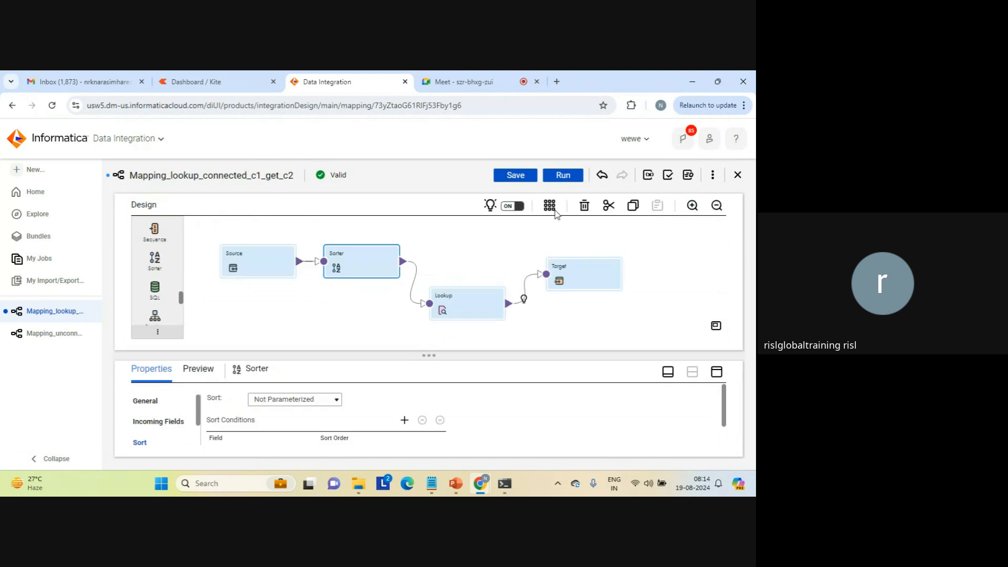
Resolve the Lookup transformation's incoming field name conflicts by bulk renaming the Sorter fields with the prefix s1_.
left_click(448, 307)
left_click(715, 370)
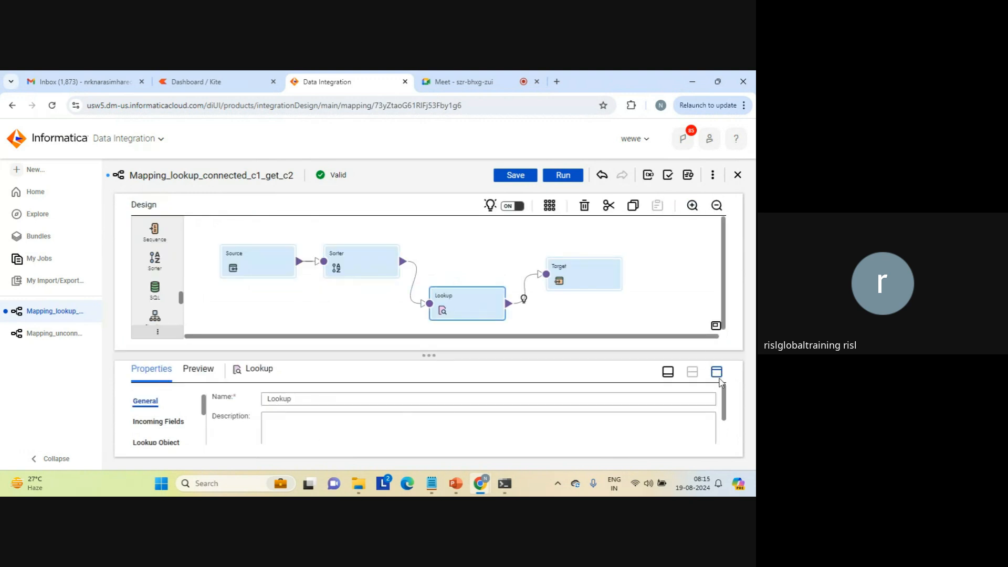
left_click(160, 275)
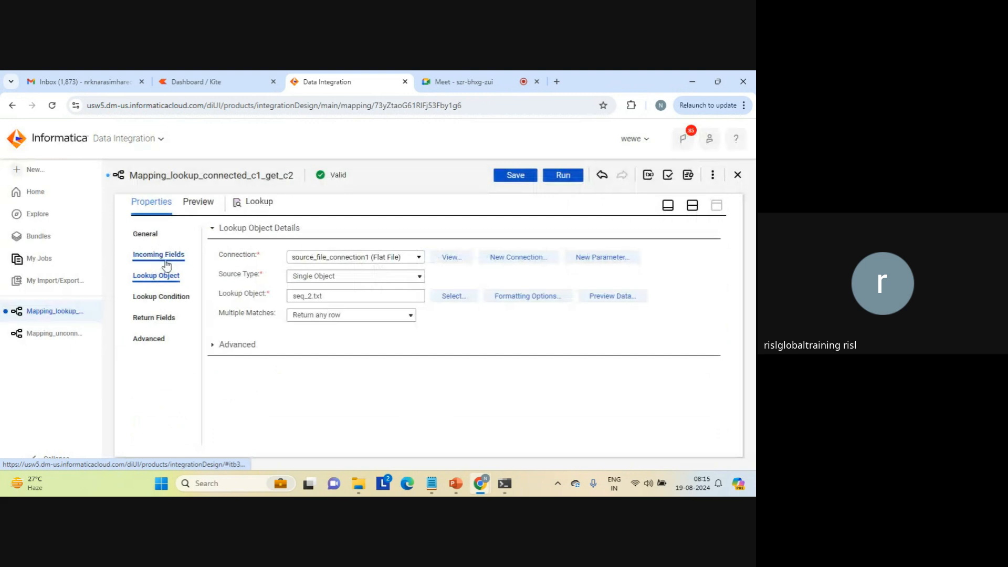
left_click(164, 256)
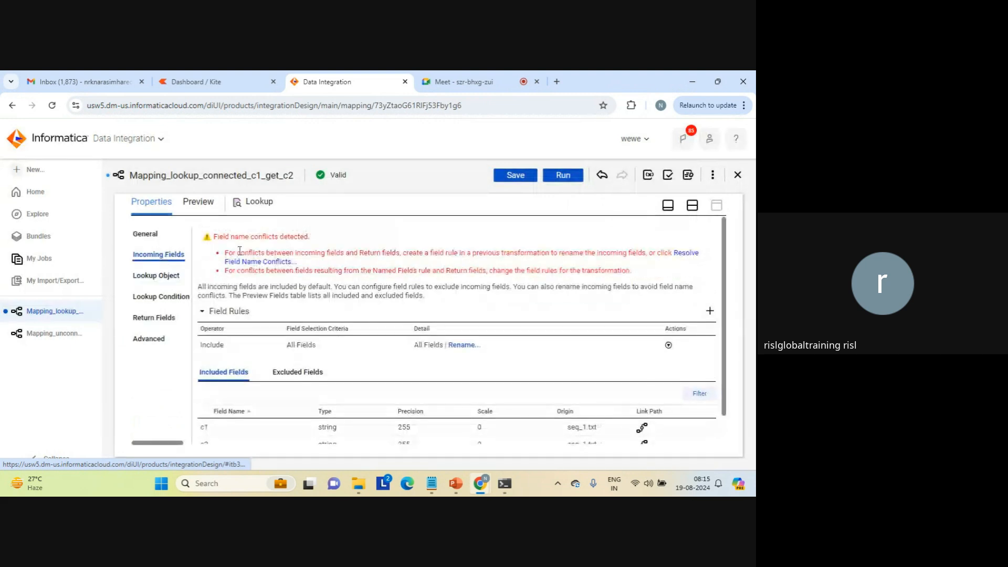
left_click(280, 262)
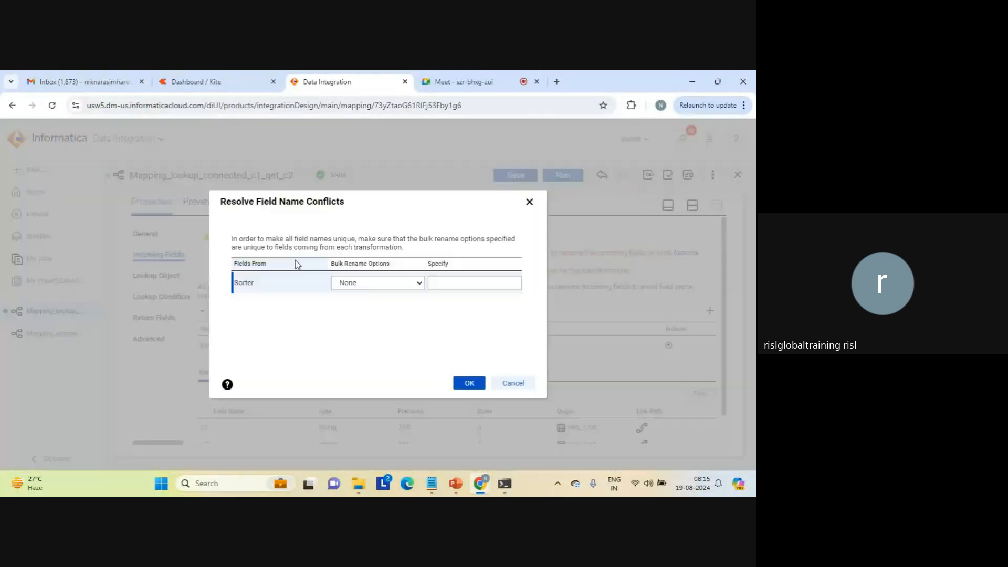
left_click(420, 284)
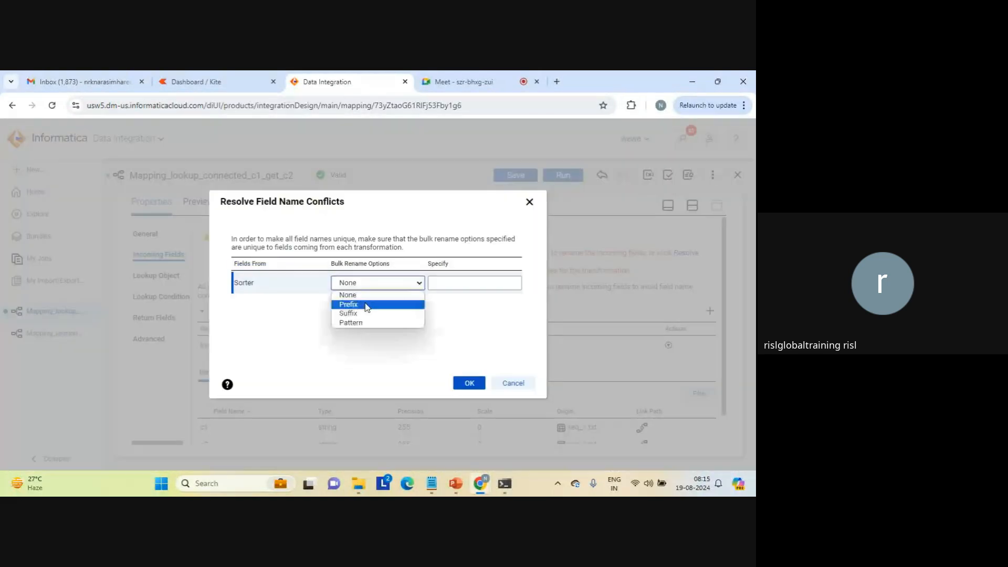
left_click(417, 302)
left_click(448, 287)
type("s1_")
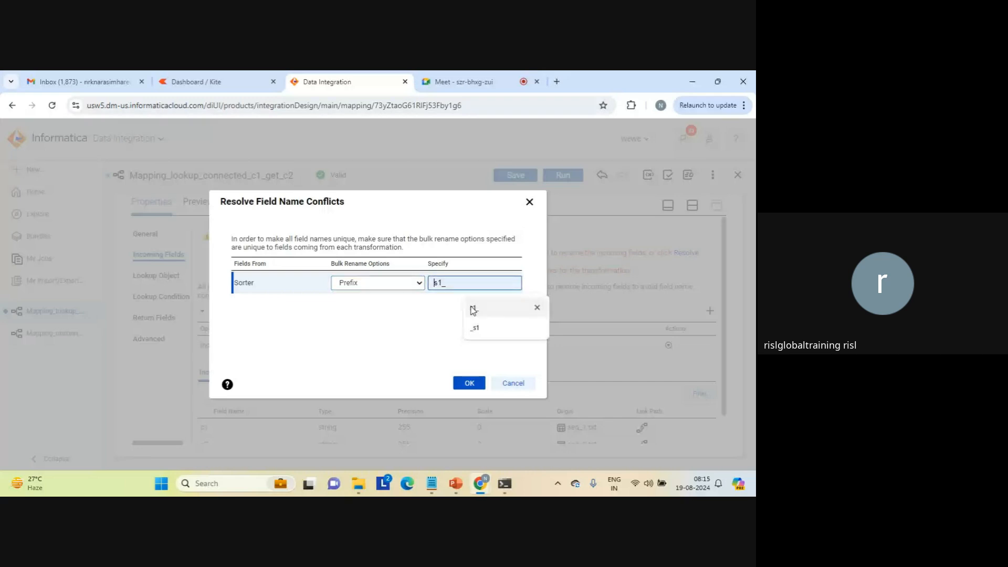
left_click(471, 385)
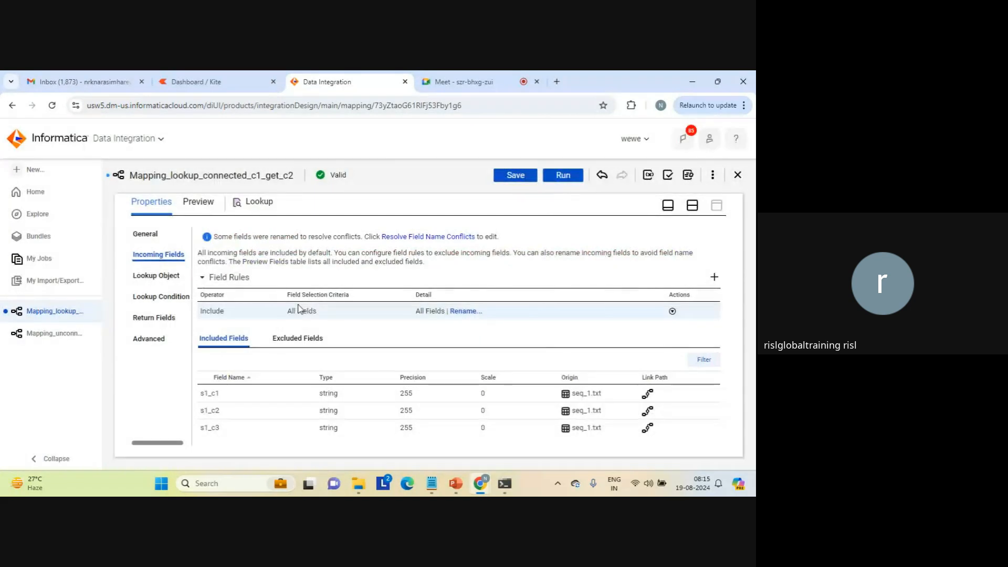
Check the Lookup transformation's lookup object, condition and return fields, and save the mapping.
left_click(161, 276)
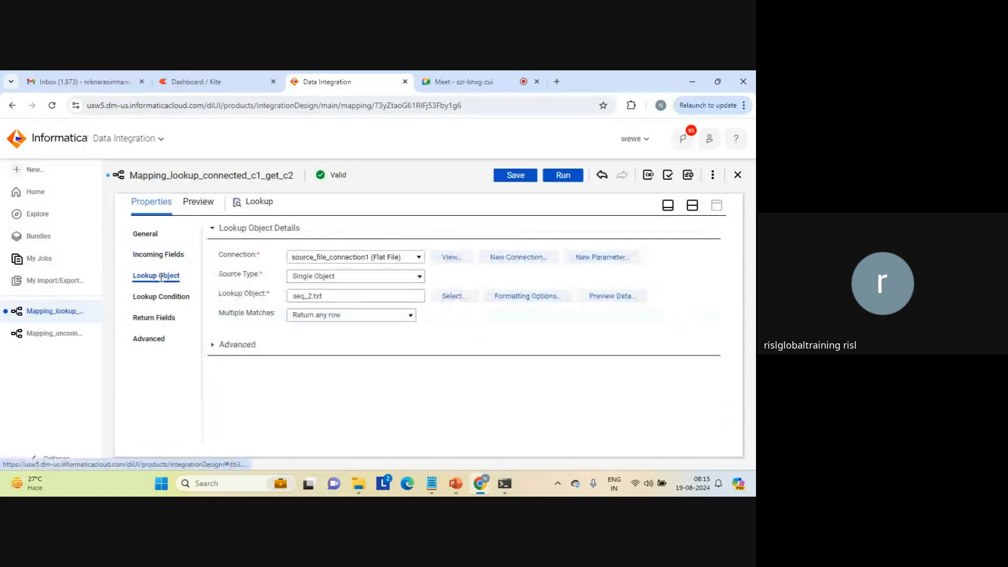
left_click(165, 296)
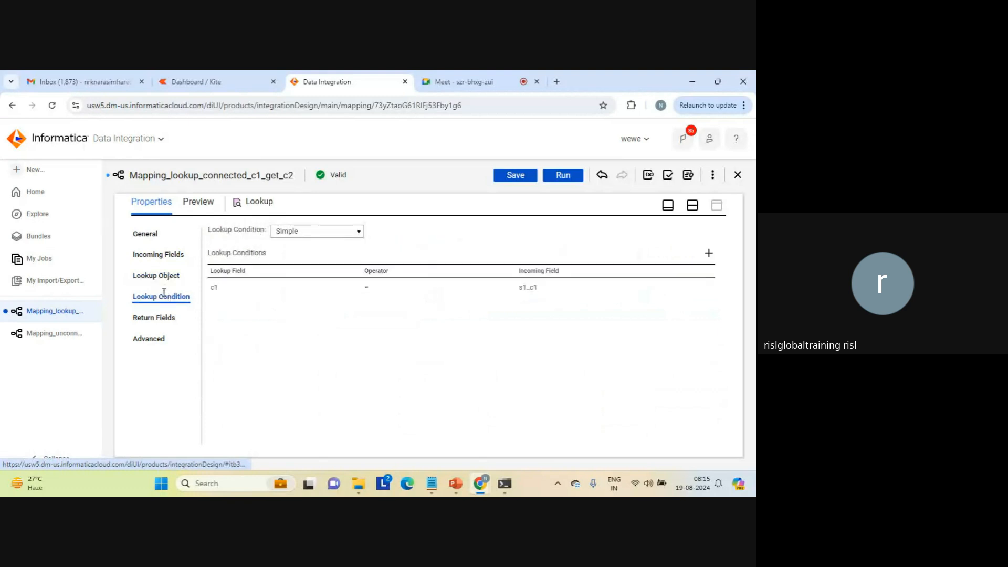
left_click(149, 317)
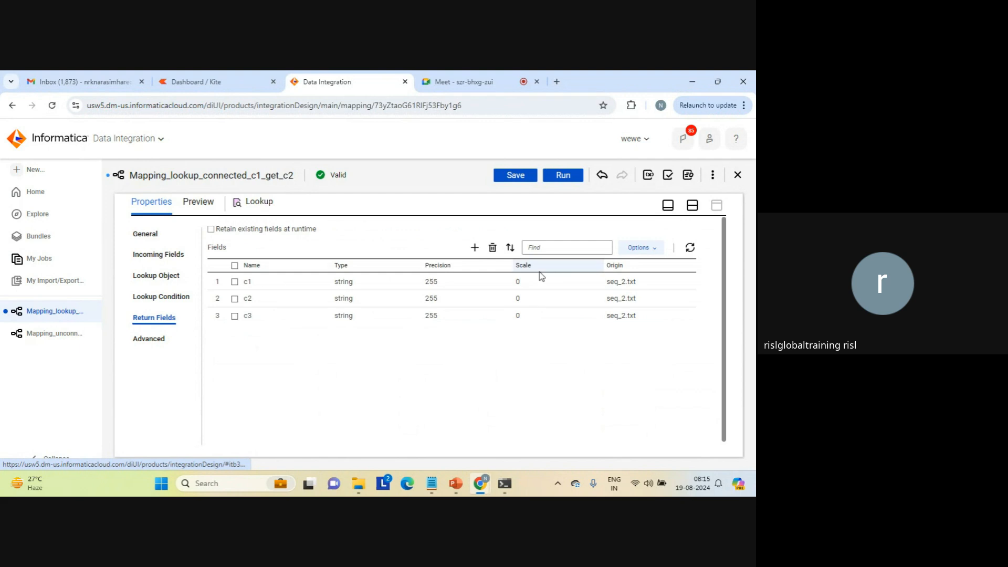
left_click(692, 206)
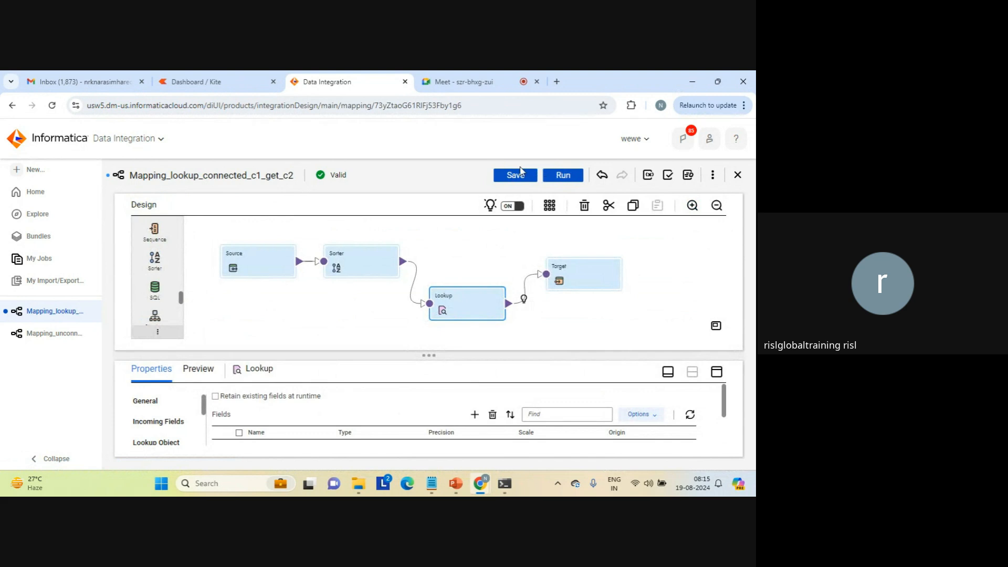
left_click(514, 179)
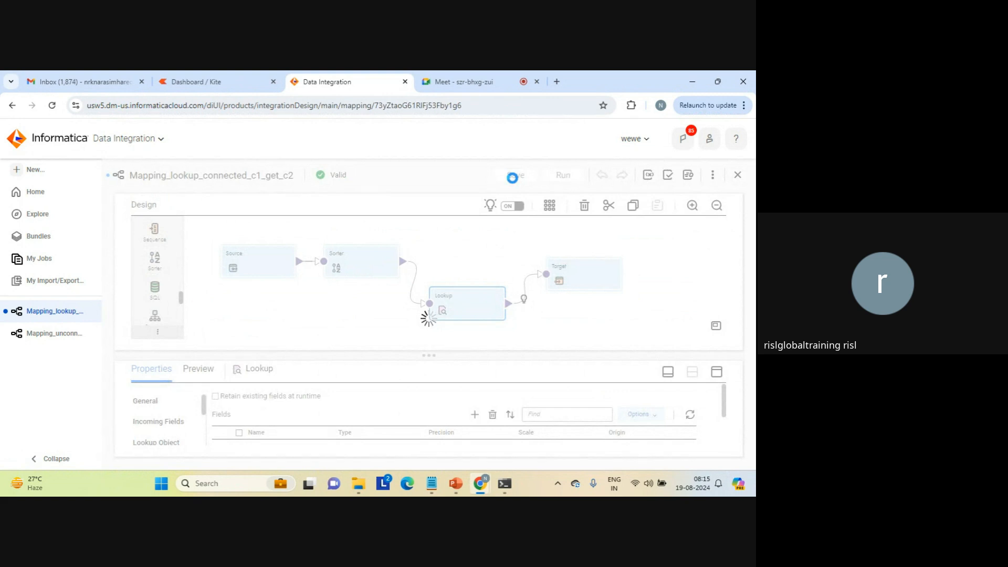
left_click(485, 175)
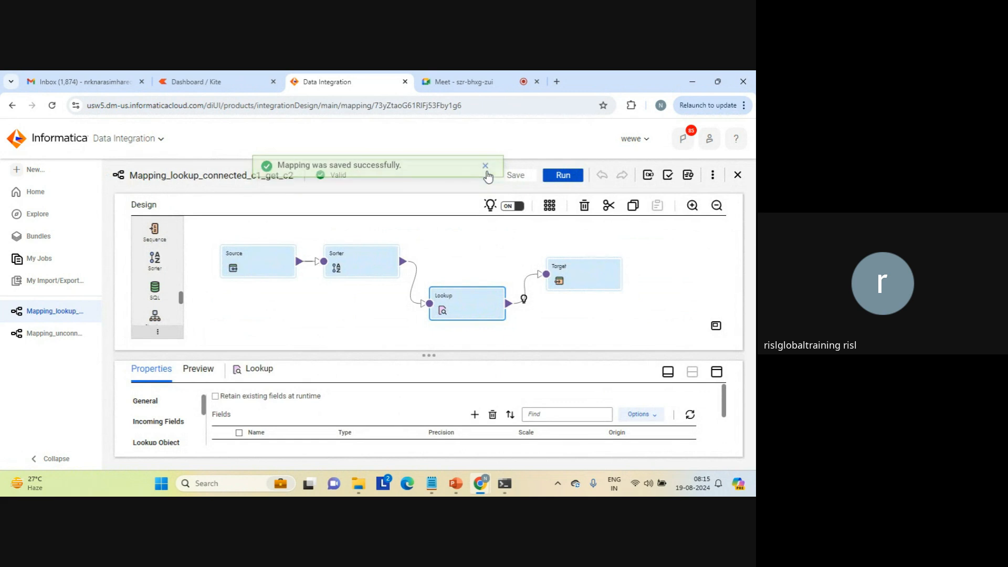
Run the connected lookup mapping and refresh its job status in My Jobs.
left_click(559, 176)
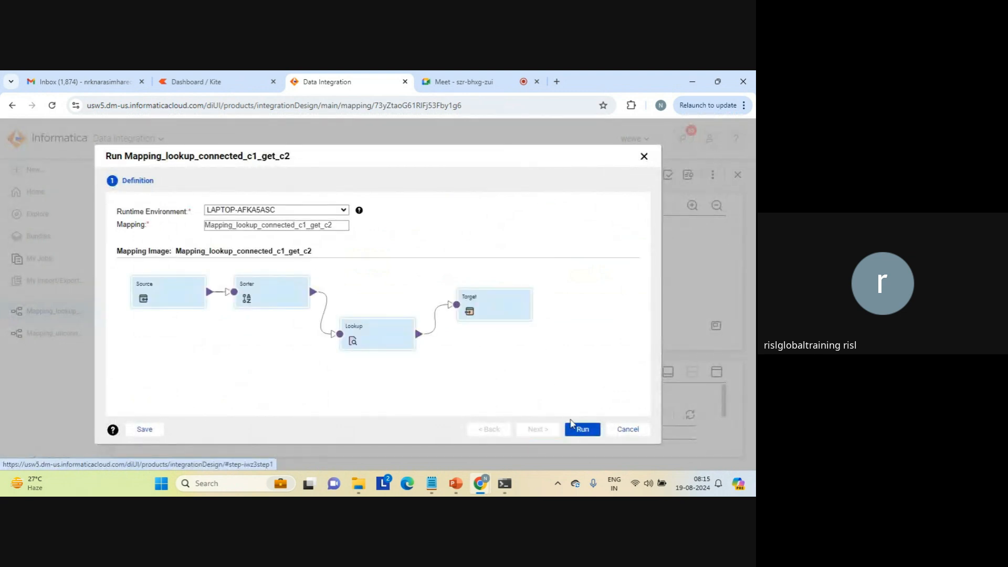
left_click(578, 430)
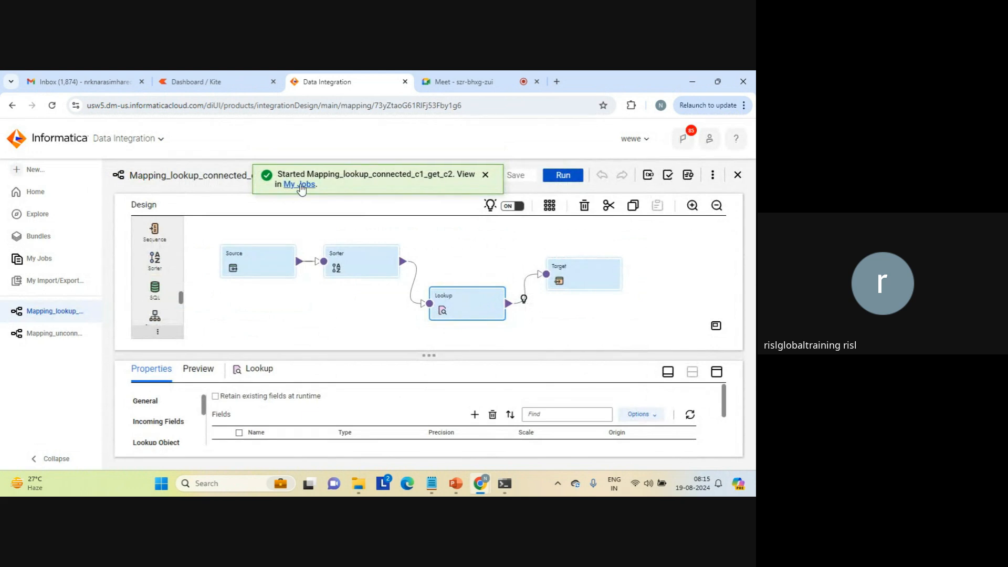
left_click(301, 185)
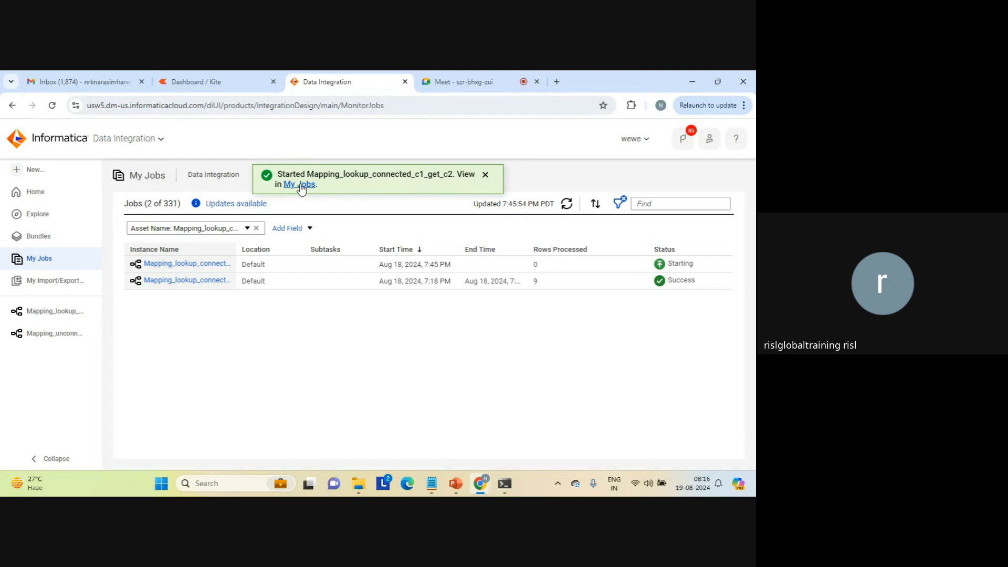
left_click(485, 174)
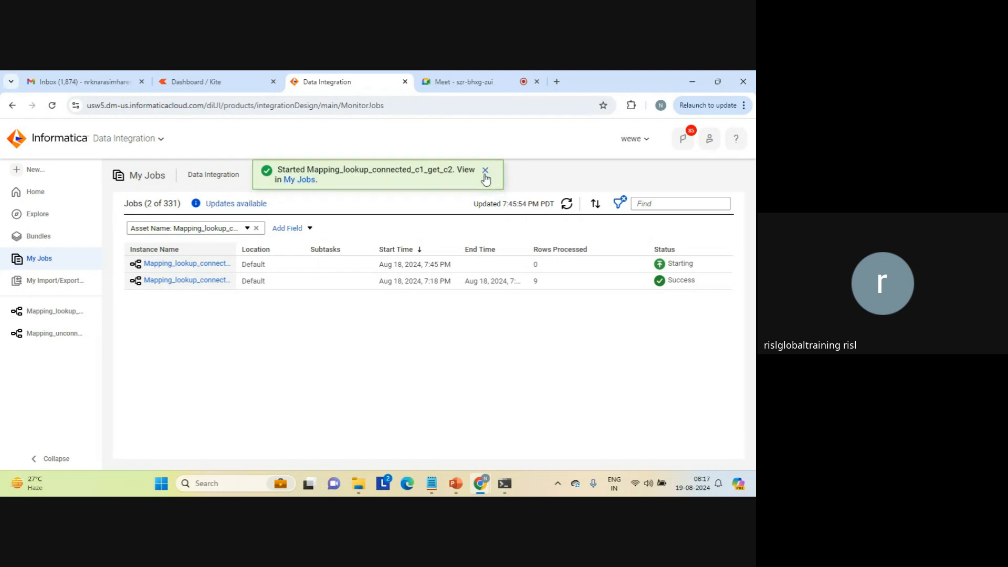
left_click(566, 204)
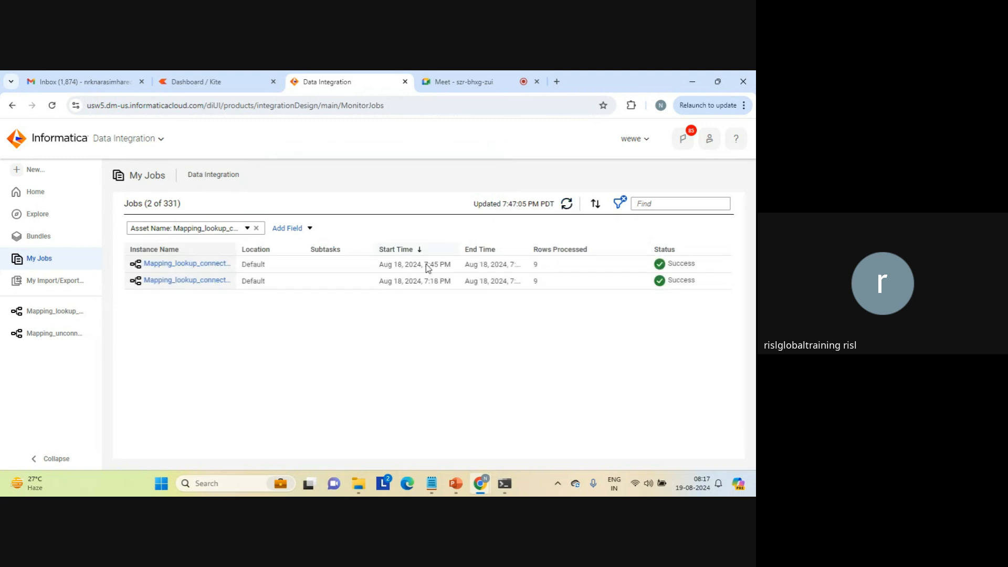
Open lookup_connected_c1 from the target folder in File Explorer, examine its header and matched rows, and close the file.
left_click(359, 482)
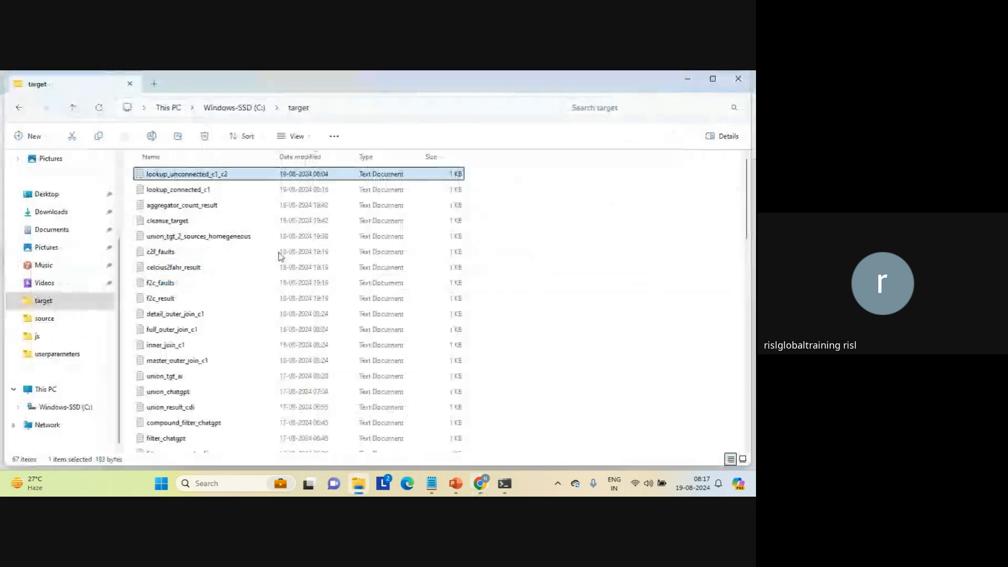
double_click(181, 189)
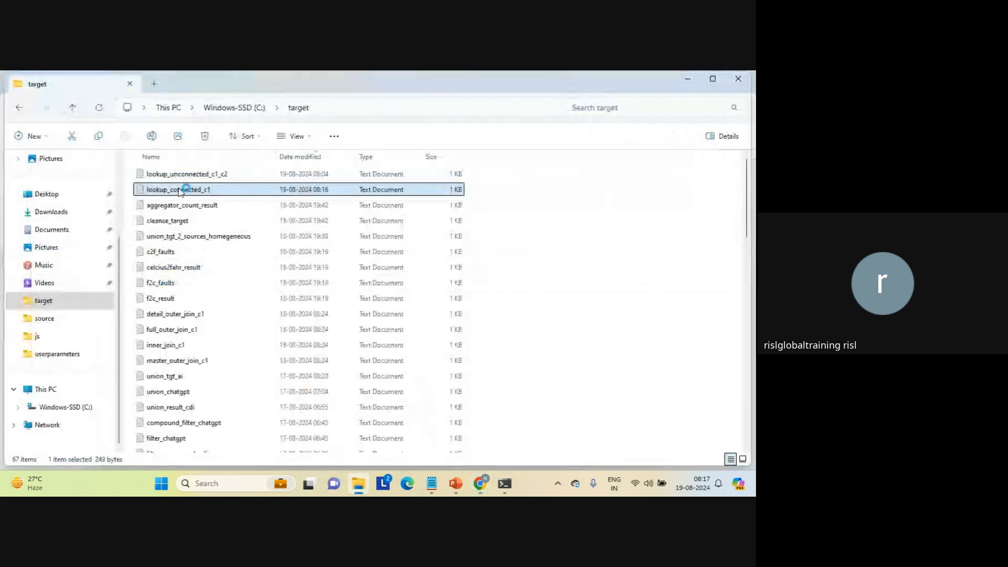
left_click(171, 269)
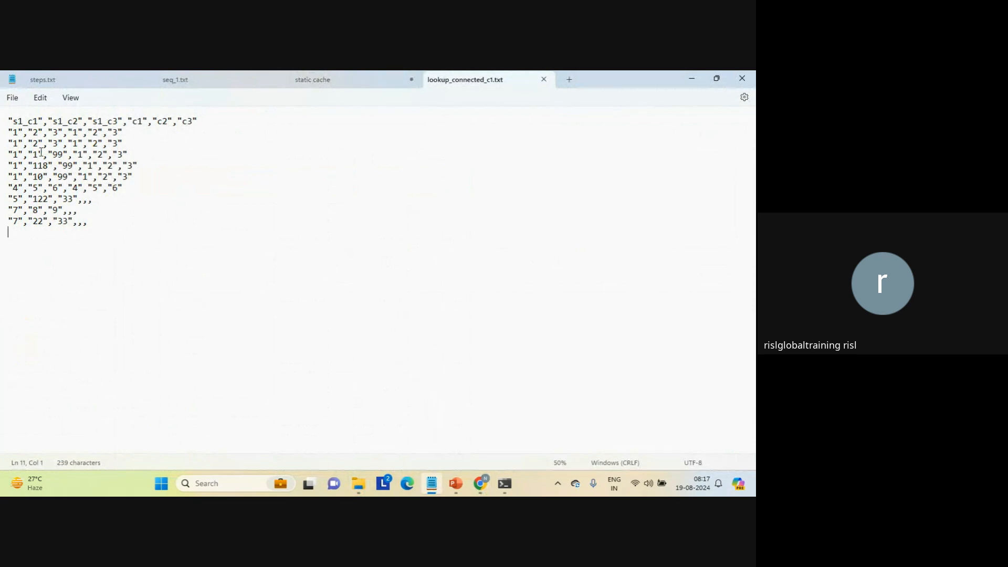
mouse_move(14, 133)
left_mouse_down()
mouse_move(122, 144)
mouse_move(130, 185)
mouse_move(1, 124)
left_mouse_up()
left_click(108, 166)
left_click(130, 185)
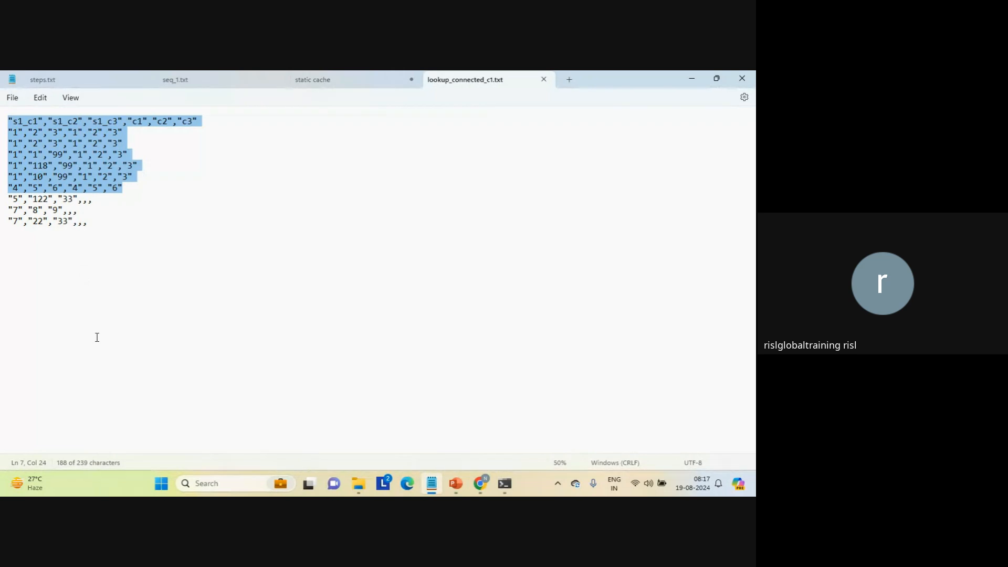
left_click(218, 299)
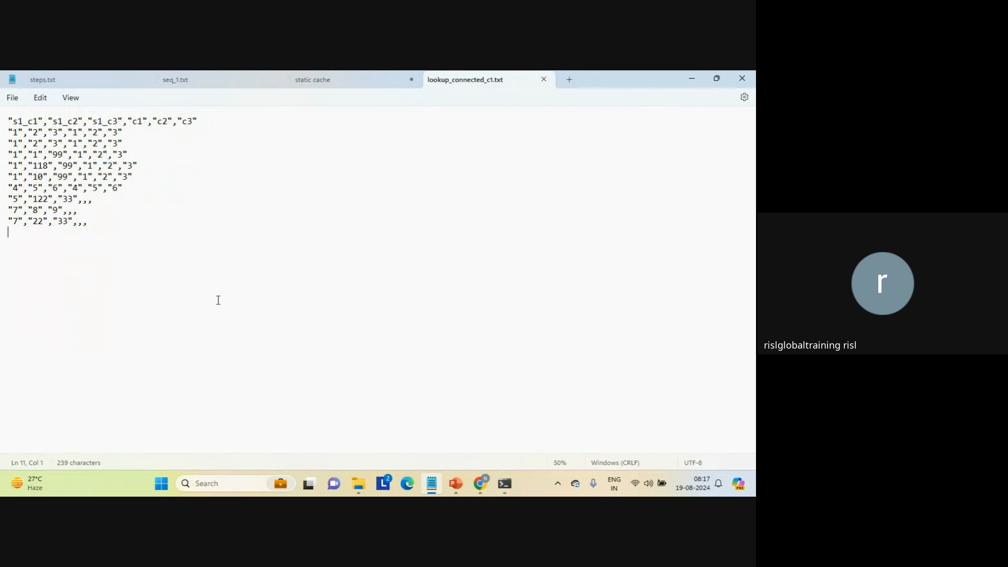
key("shift+Left")
key("shift+Right")
left_click(544, 80)
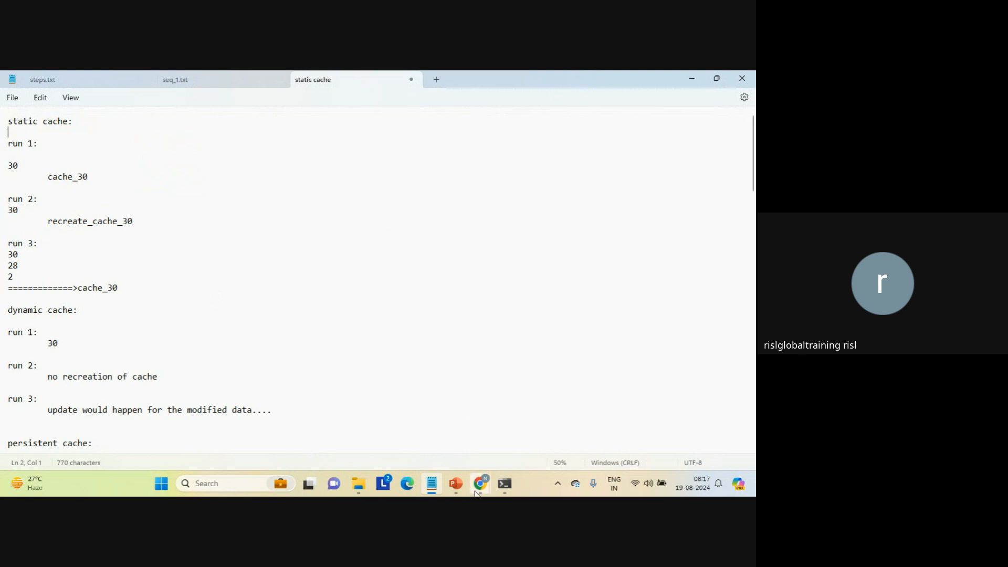
mouse_move(481, 483)
left_click(425, 439)
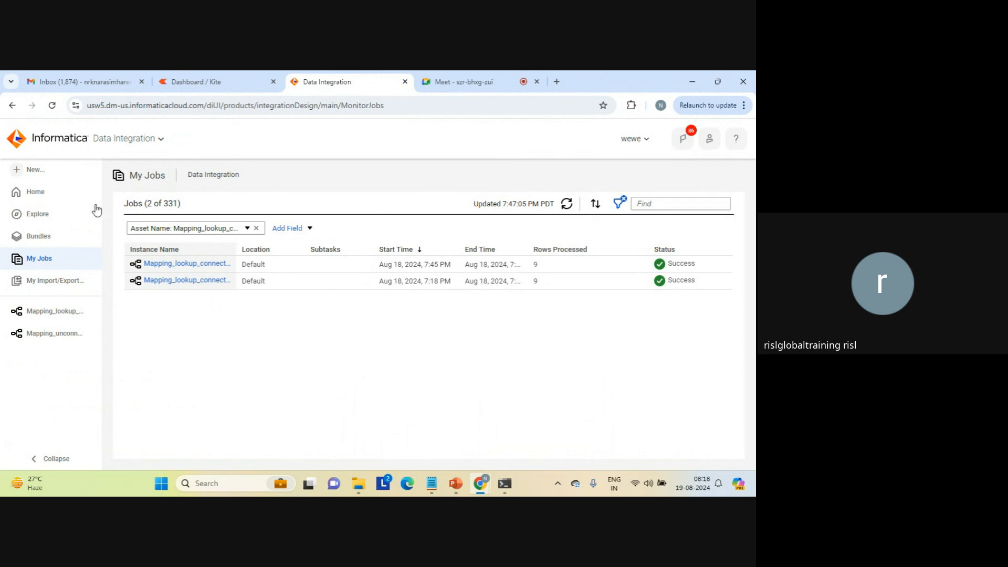
left_click(36, 170)
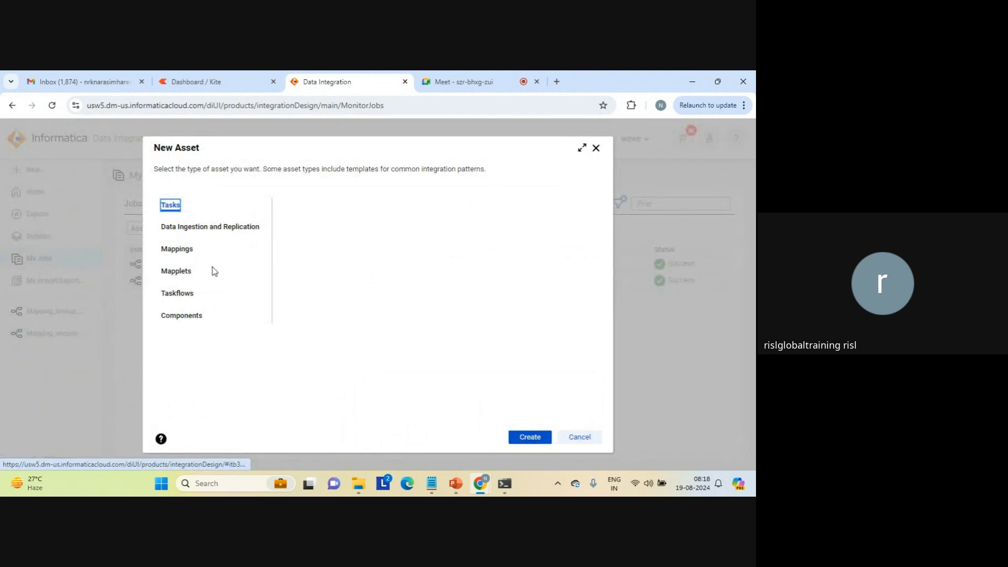
left_click(179, 250)
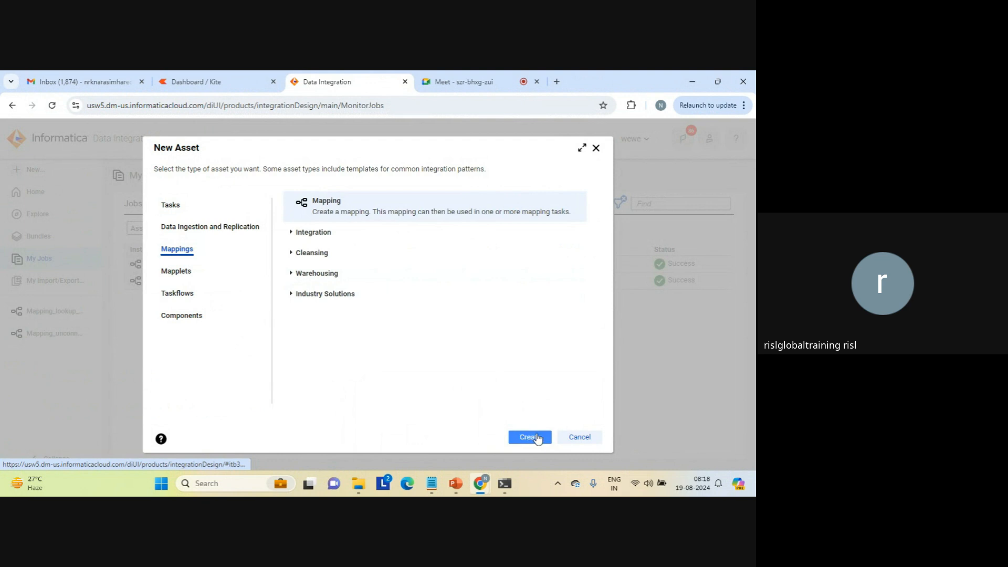
left_click(589, 437)
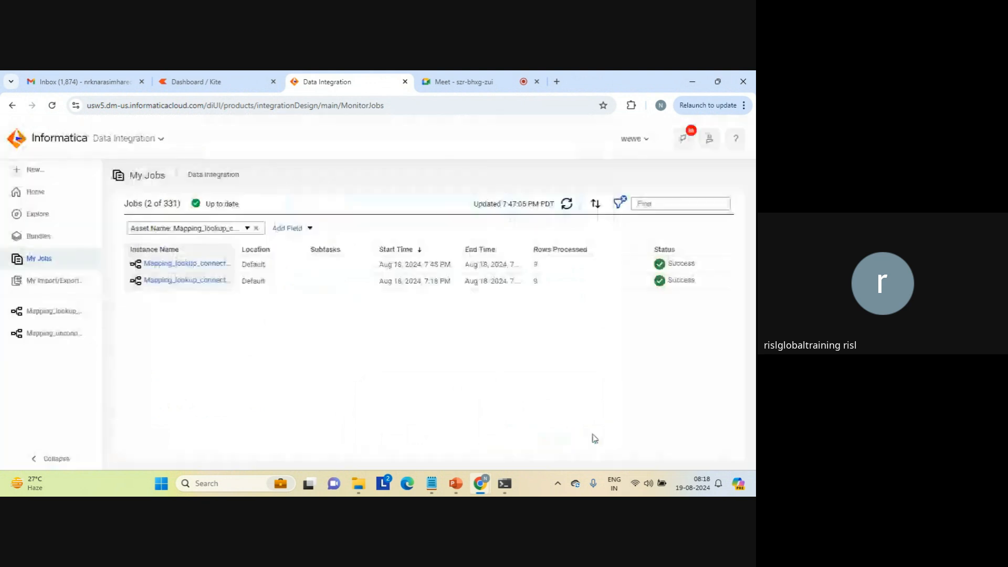
Switch to the static cache notes in Notepad and add the lines "value:" and "where?" above the static cache heading.
left_click(431, 483)
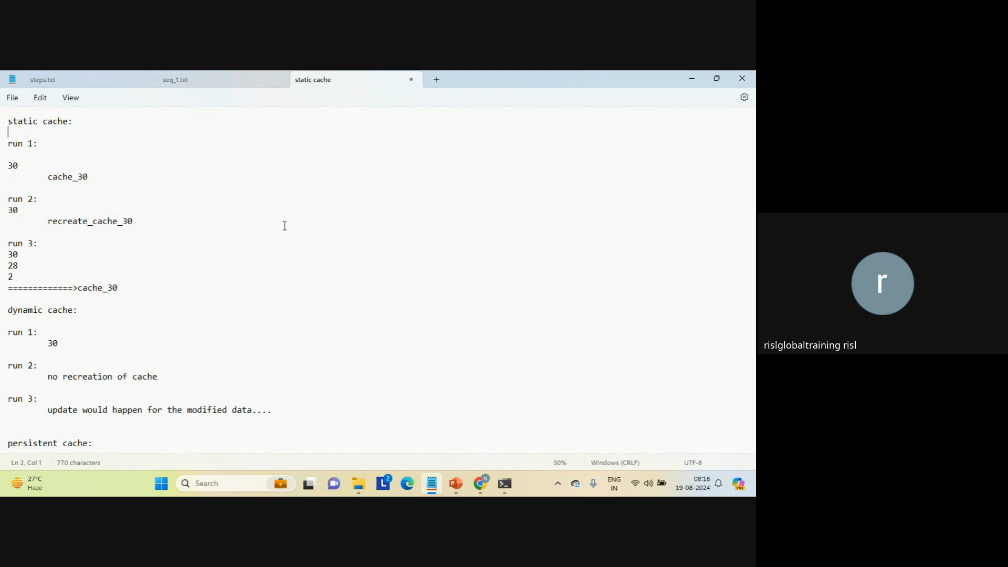
key("Up")
key("Return")
key("Return")
key("Up")
key("Up")
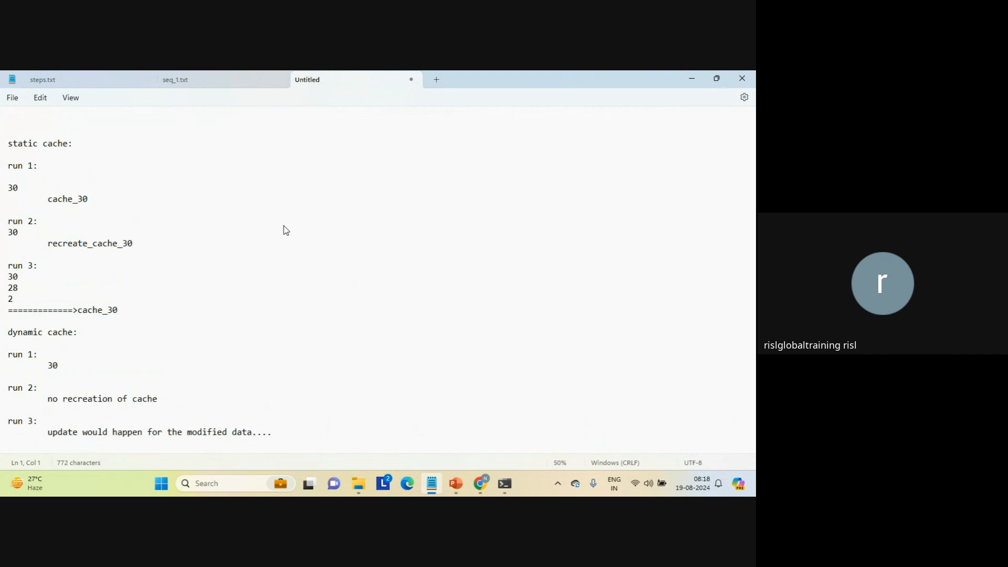
type("value:")
key("Return")
key("Return")
type("where")
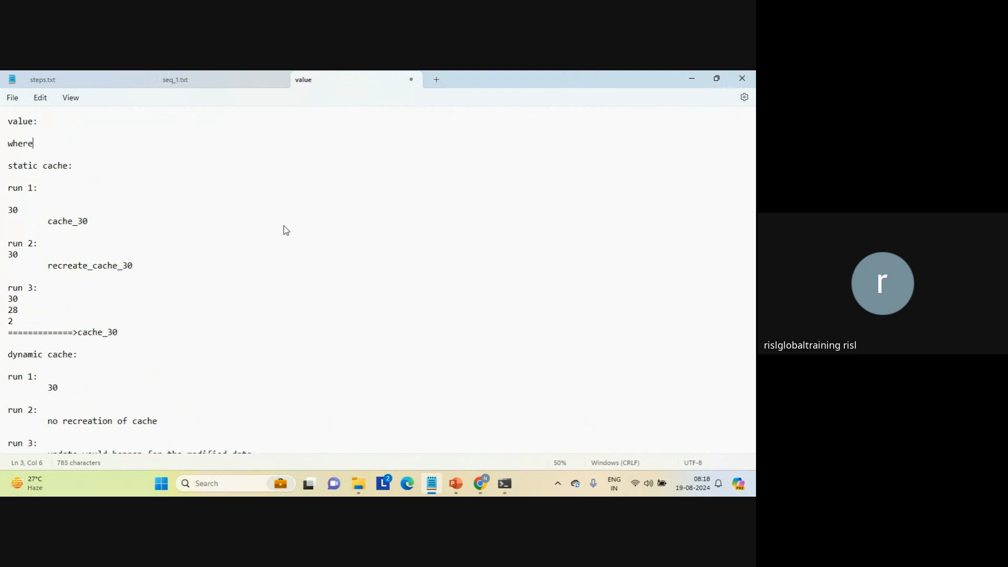
type("?")
Switch to the Google Meet call in Chrome and view its participants.
mouse_move(480, 484)
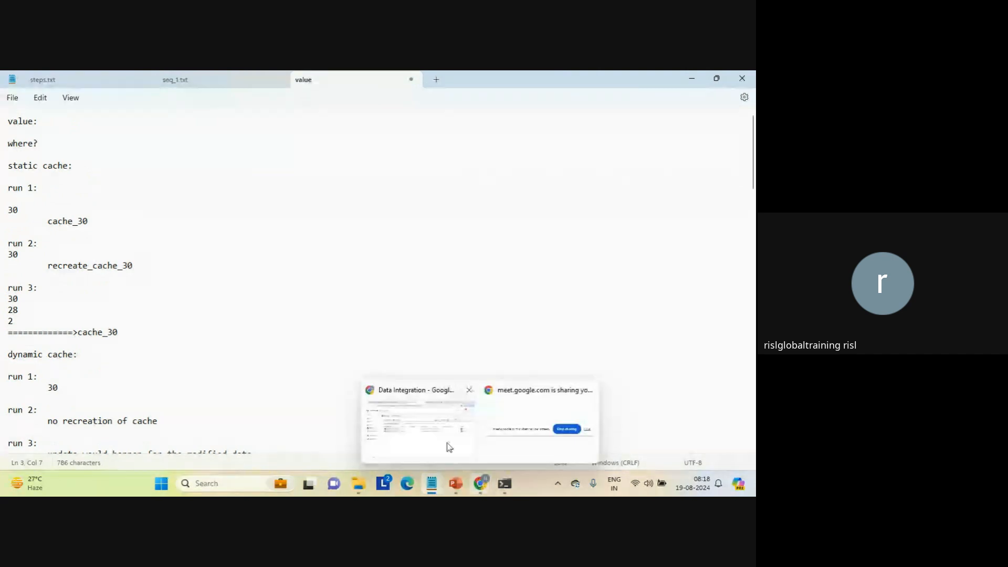
left_click(442, 440)
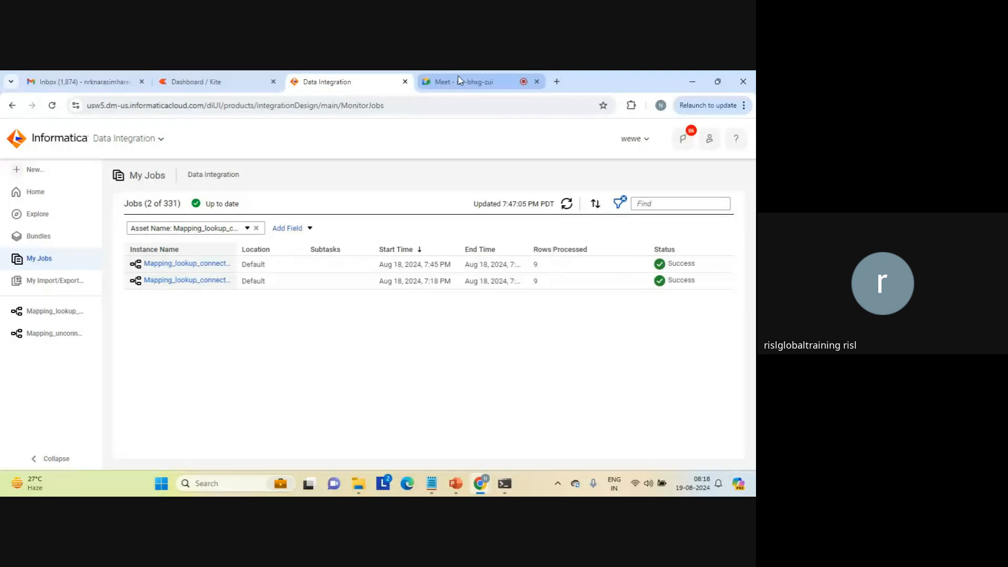
left_click(457, 78)
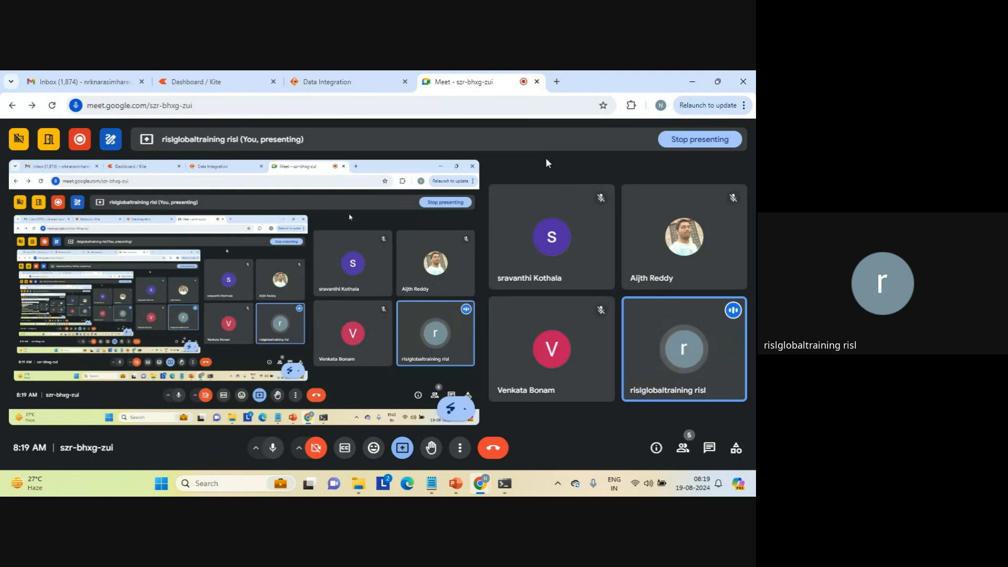
Return to the Notepad notes and add "tiny db" under "where?", with "solid" indented one level further below it.
mouse_move(431, 482)
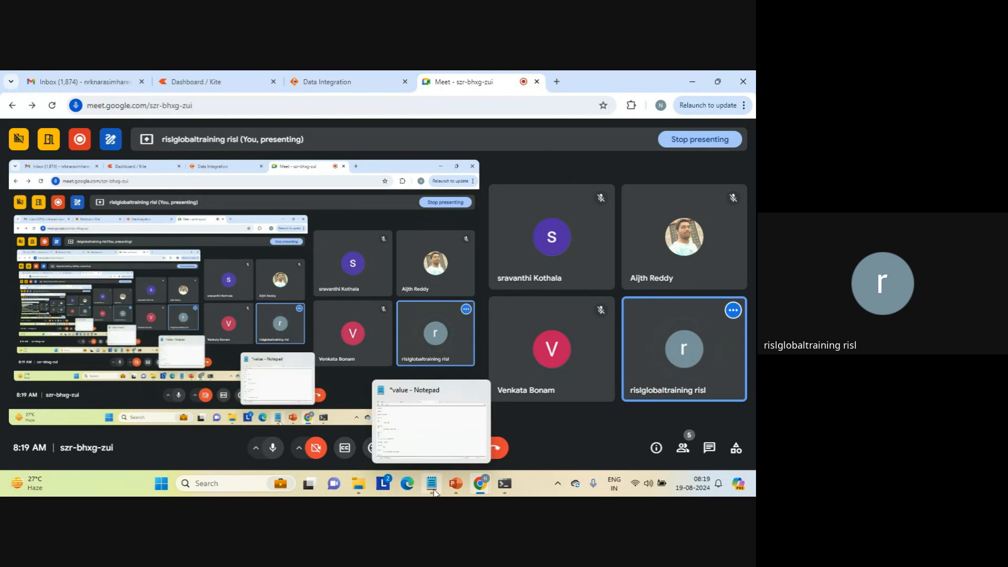
left_click(438, 416)
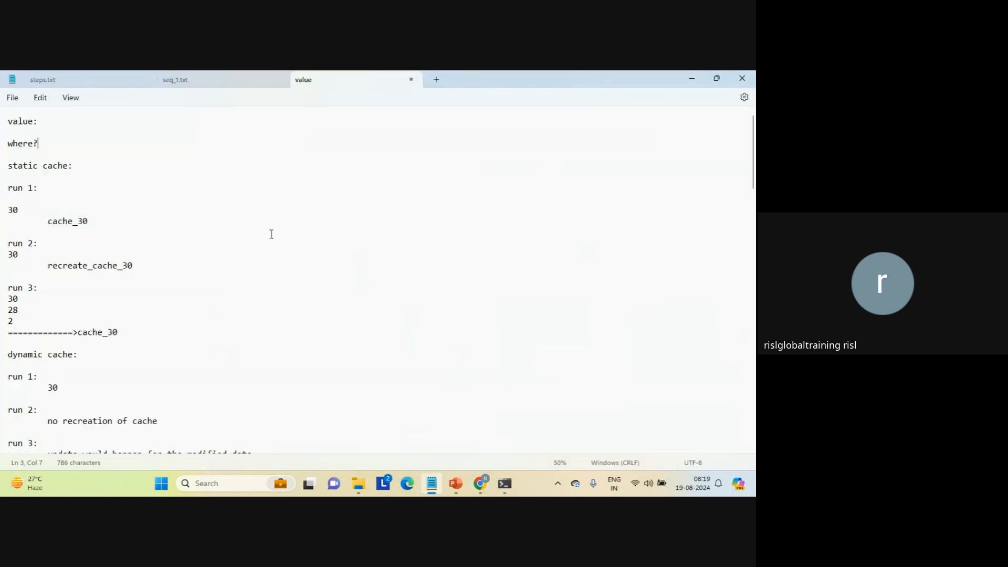
key("Return")
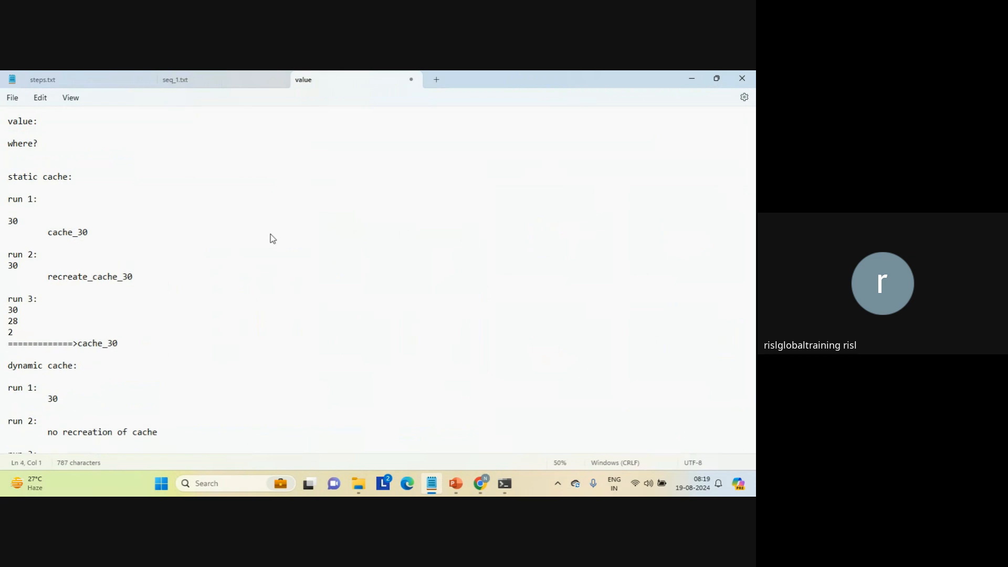
key("Tab")
type("tiny db")
key("Return")
key("Tab")
key("Tab")
type("solid")
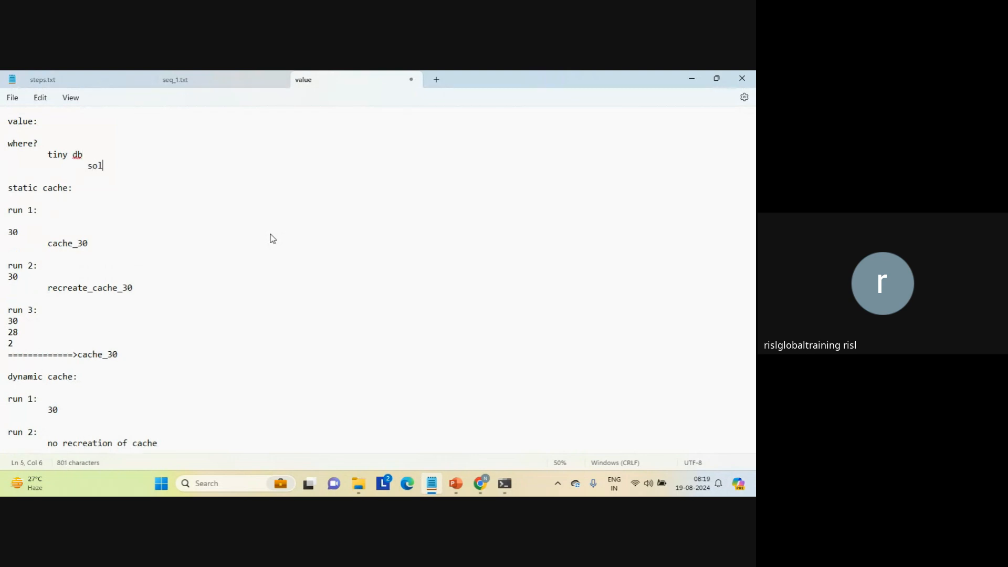
Add "Teradata...." on a new line below "solid", indented one level further.
key("Return")
key("Tab")
key("Tab")
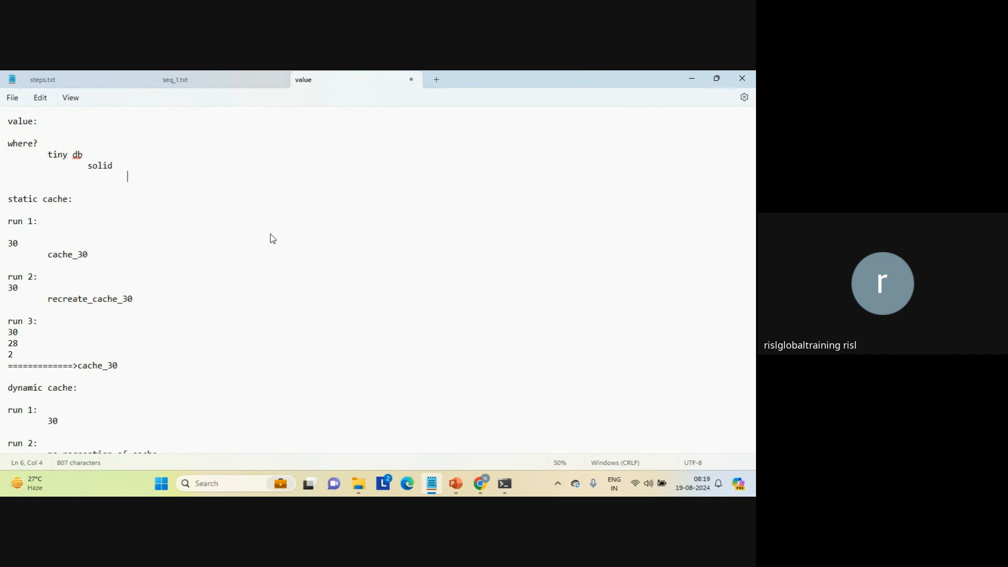
type("teradata....")
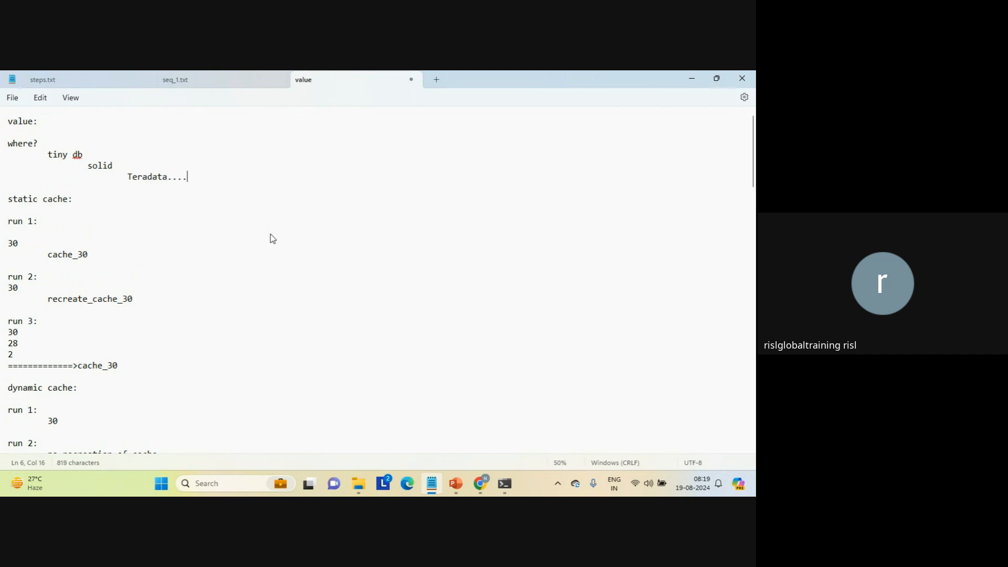
Add "VLDB" in capitals below the Teradata line, indented one level further, and start a new line.
key("Return")
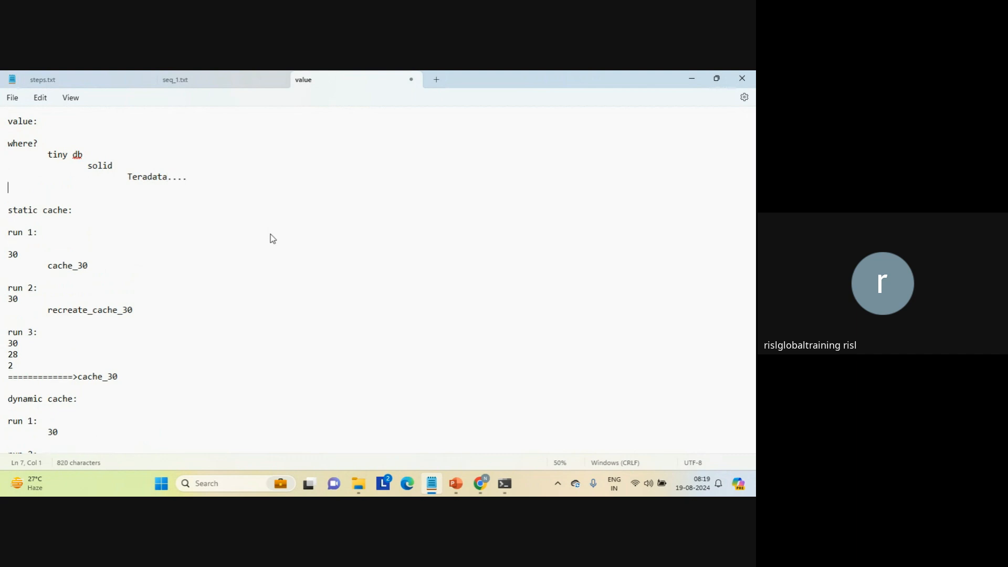
key("Tab")
key("Tab")
key("Tab")
key("Tab")
key("Caps_Lock")
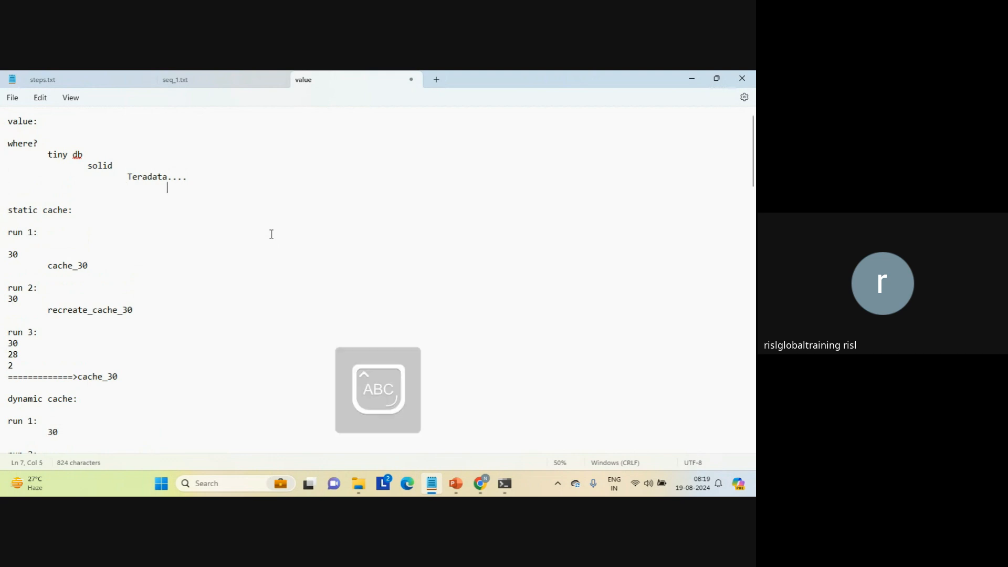
type("VLDB")
key("BackSpace")
key("BackSpace")
type("DB")
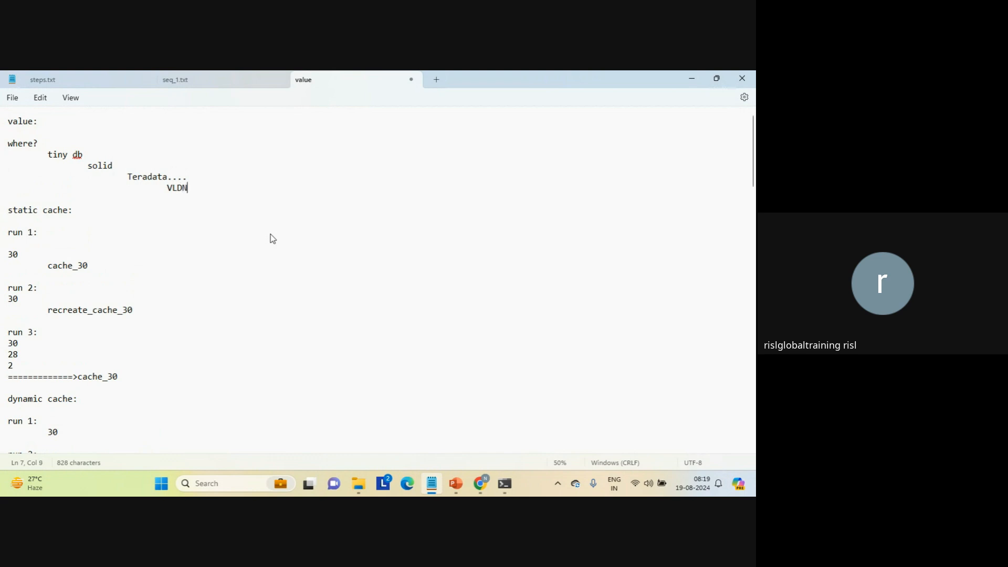
key("BackSpace")
type("B")
key("Caps_Lock")
key("Return")
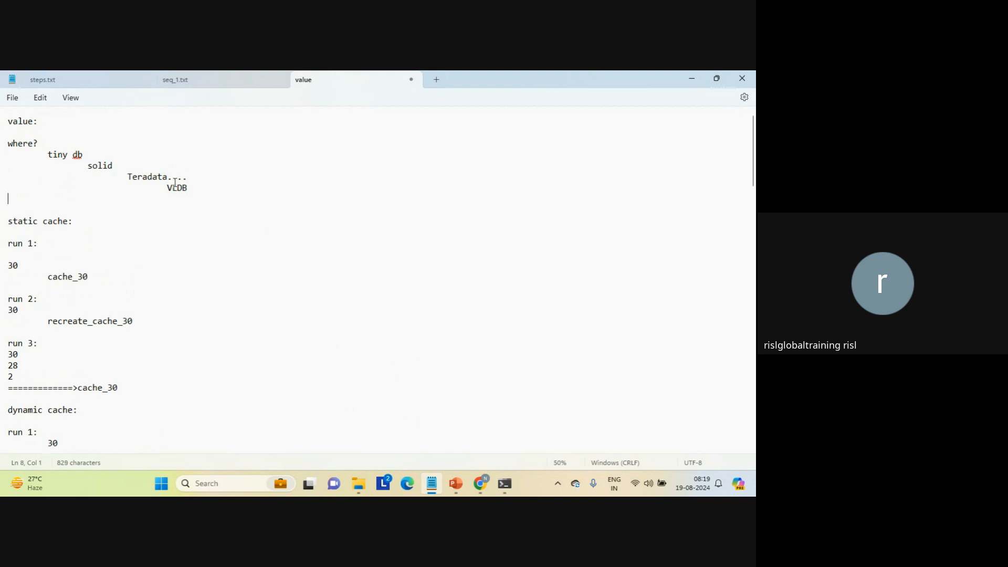
Add the heading "business cases:" below the database list, leaving a blank line between them.
double_click(102, 166)
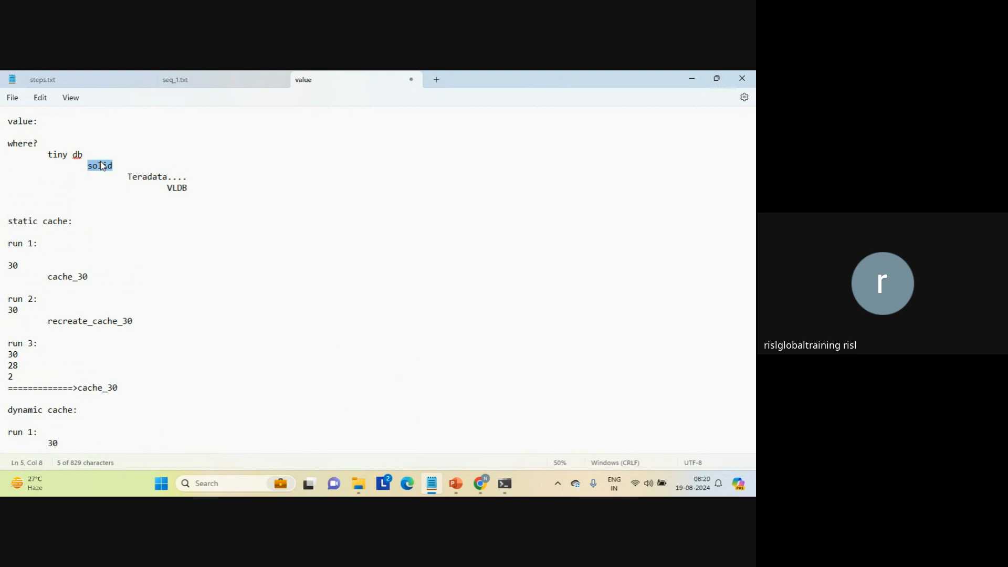
left_click(88, 203)
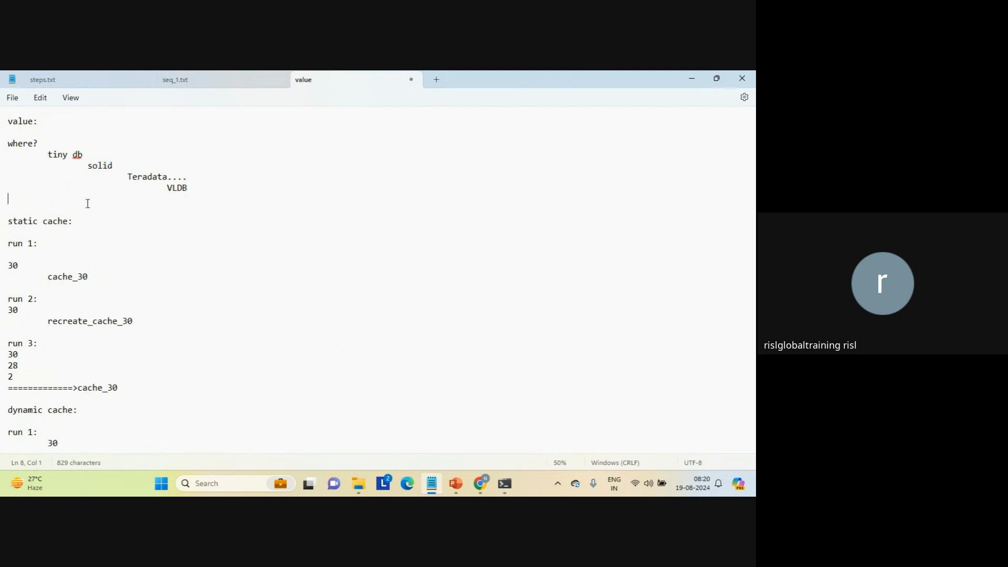
key("Return")
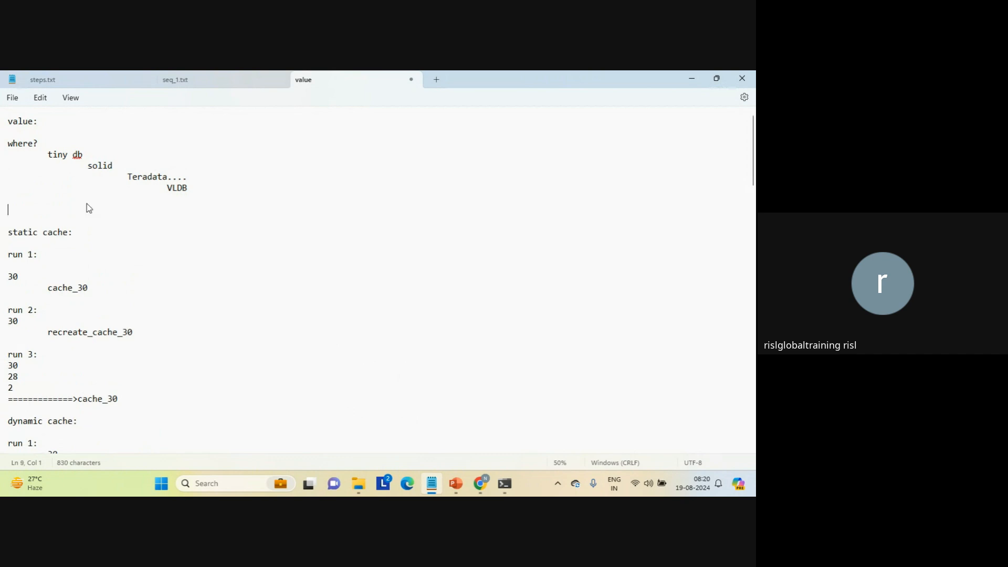
type("business cases:")
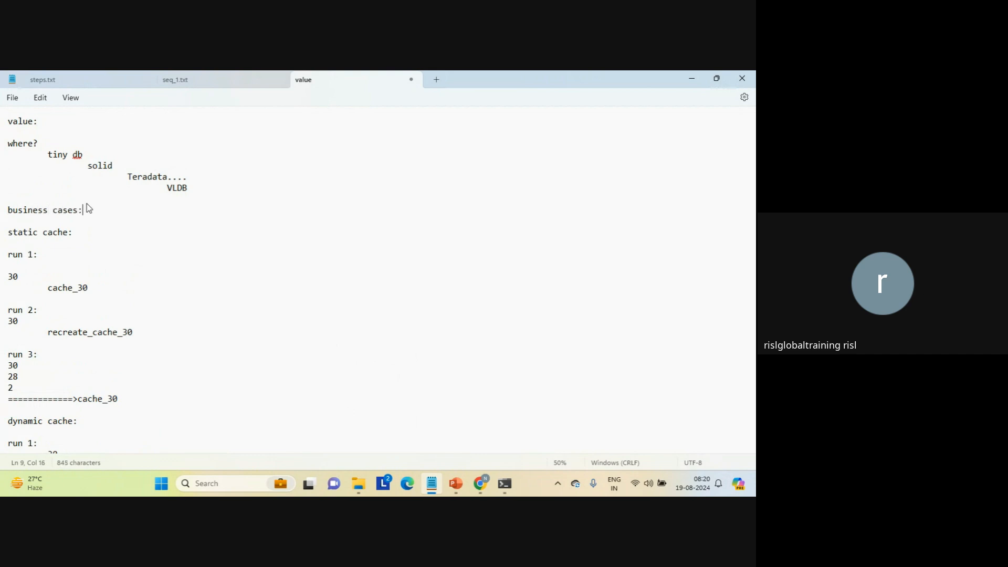
Under the business cases heading, add the entry "manufacturing:" with "product_type" indented beneath it.
key("Return")
key("Return")
type("man")
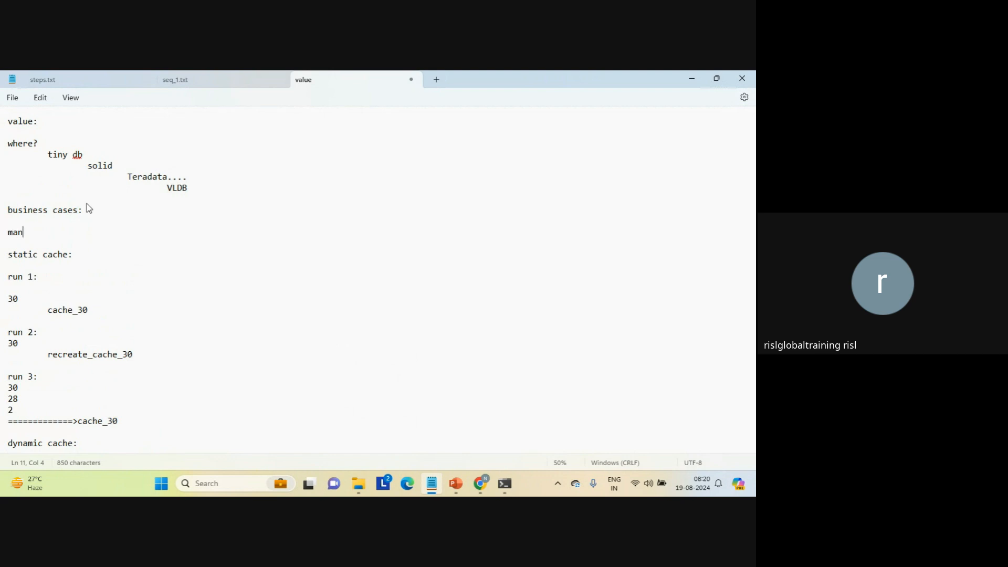
type("ufacturing:")
key("Return")
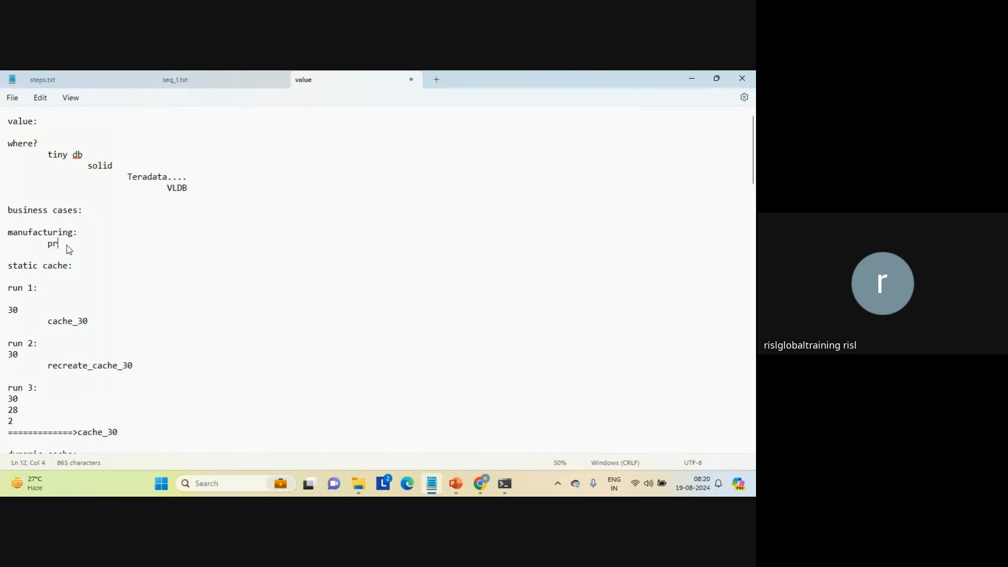
type("oduct_type")
key("Return")
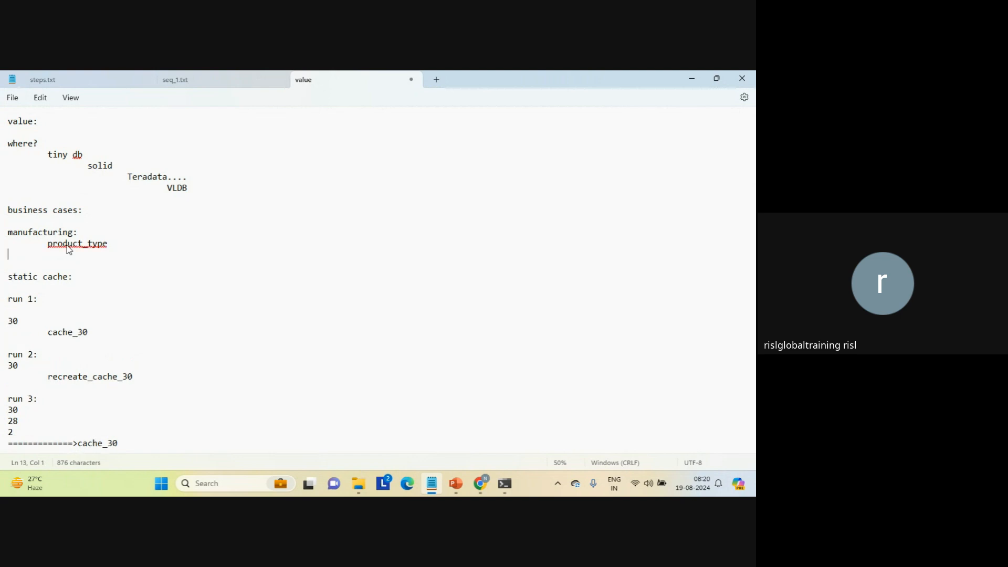
Add "prod_name...." below product_type after a blank line, indented further than it.
key("Return")
key("Tab")
key("Tab")
key("Tab")
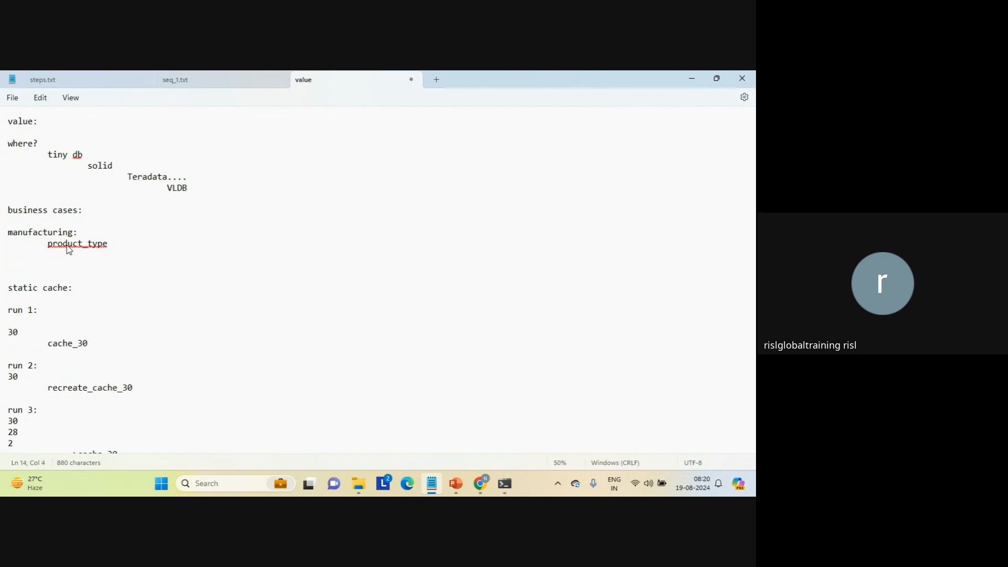
type("prod_name....")
key("Return")
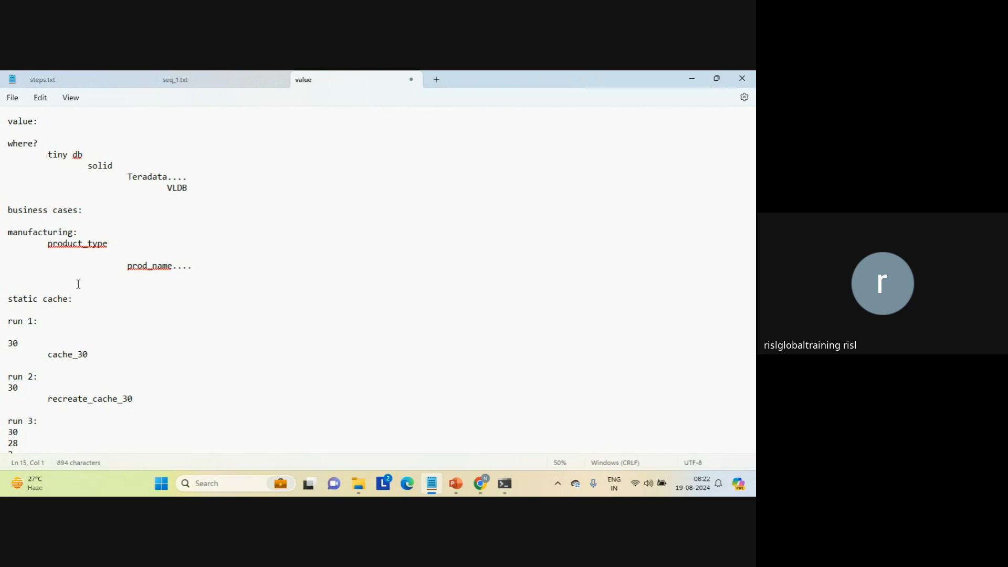
Switch to Informatica Data Integration in the browser and create a new Mapping Task asset.
left_click(78, 284)
mouse_move(475, 471)
left_click(420, 428)
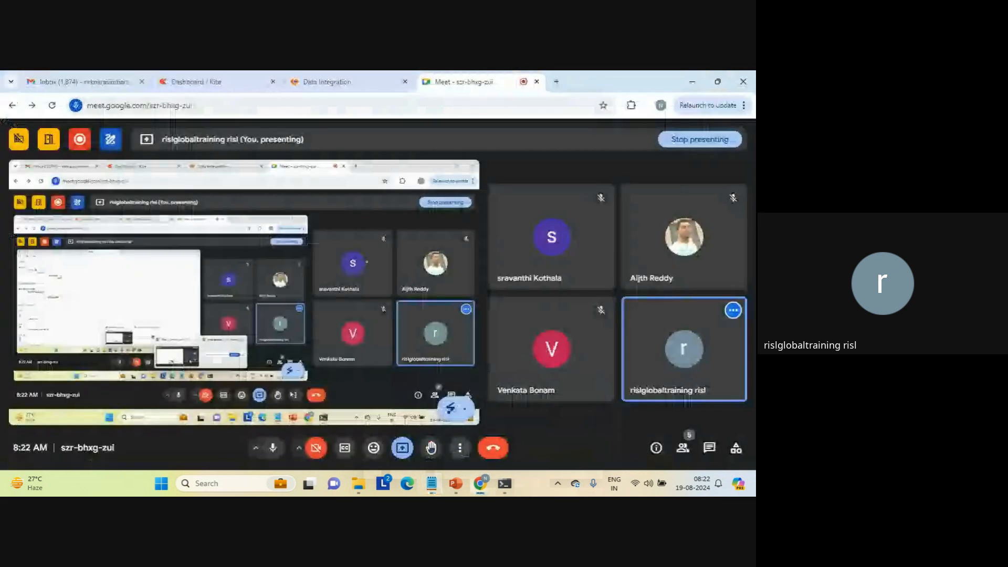
left_click(376, 79)
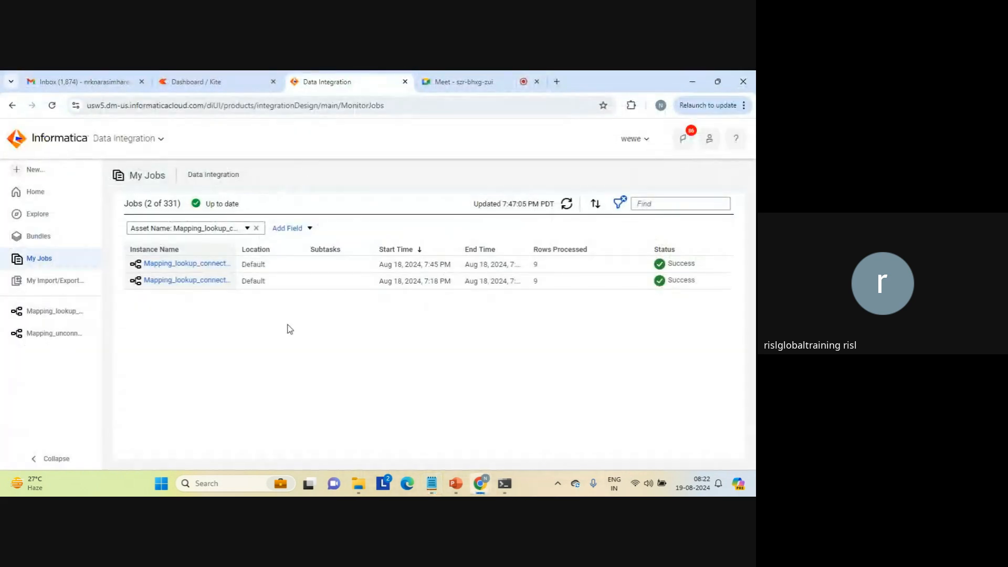
left_click(29, 168)
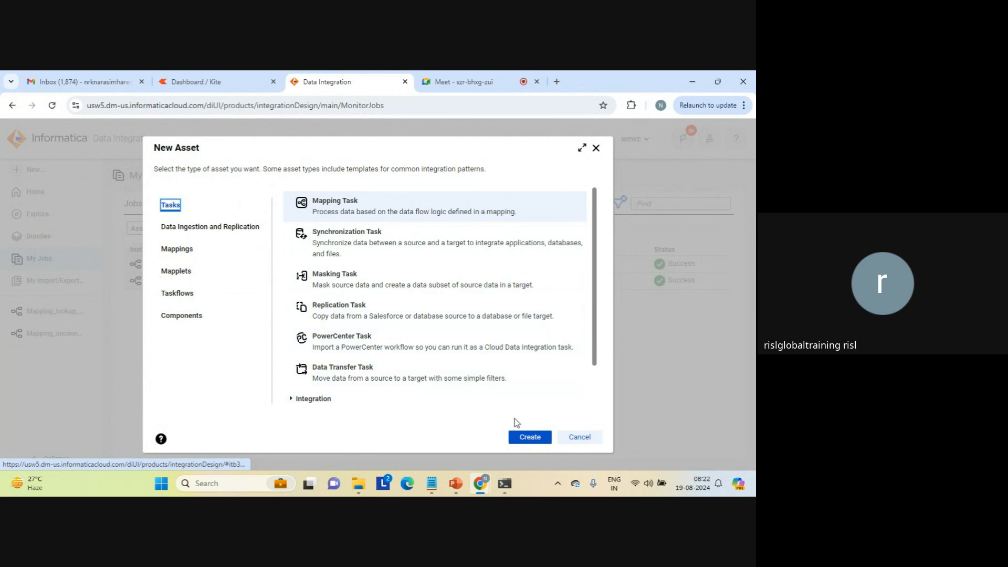
left_click(529, 438)
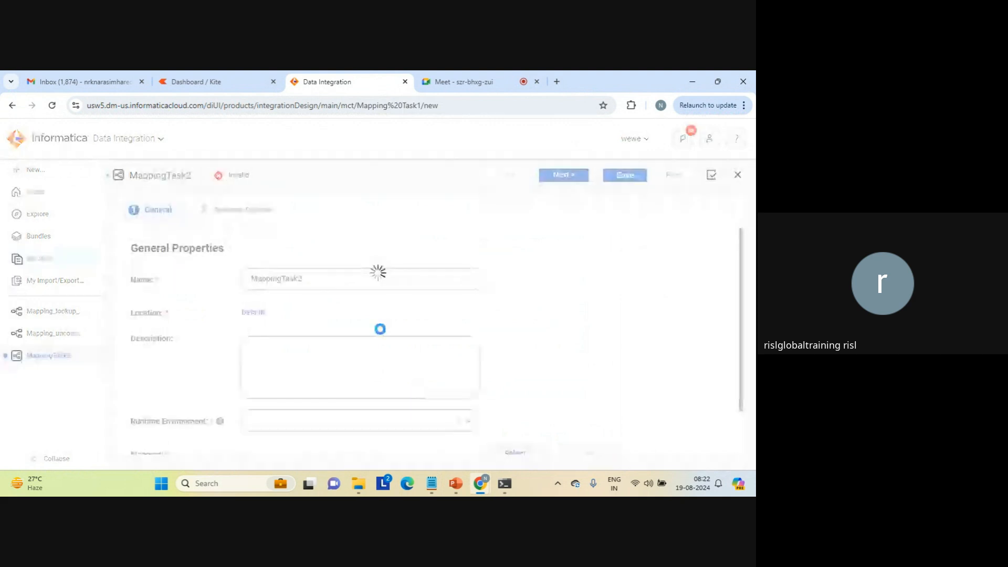
Name the new mapping task MappingTask_template in its general properties.
left_click(329, 279)
key("BackSpace")
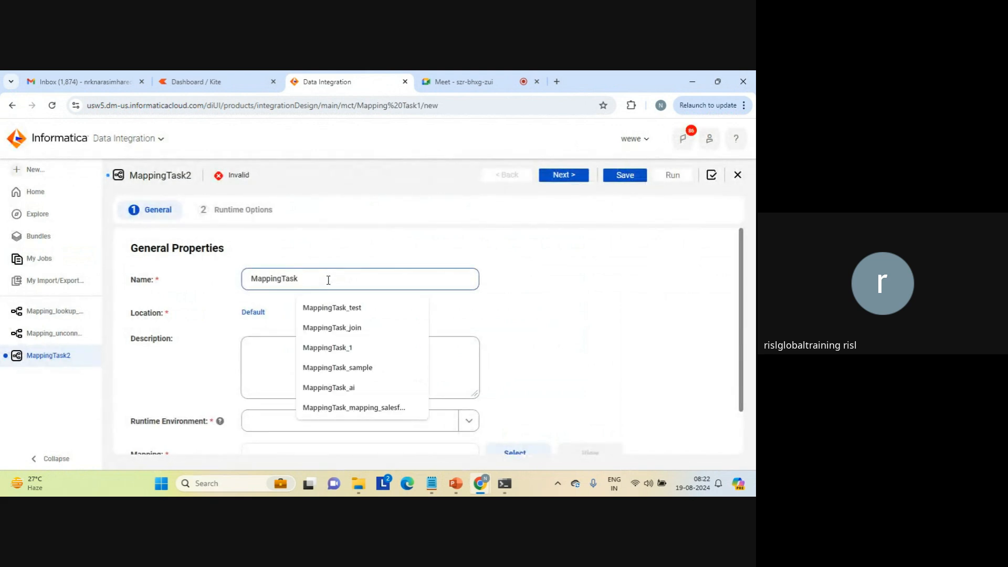
type("_tem")
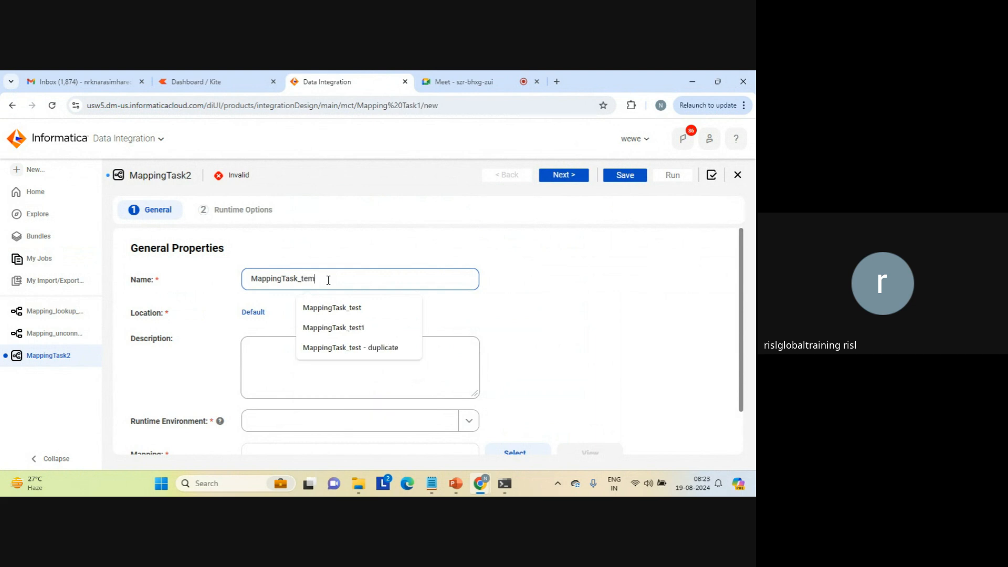
type("plate")
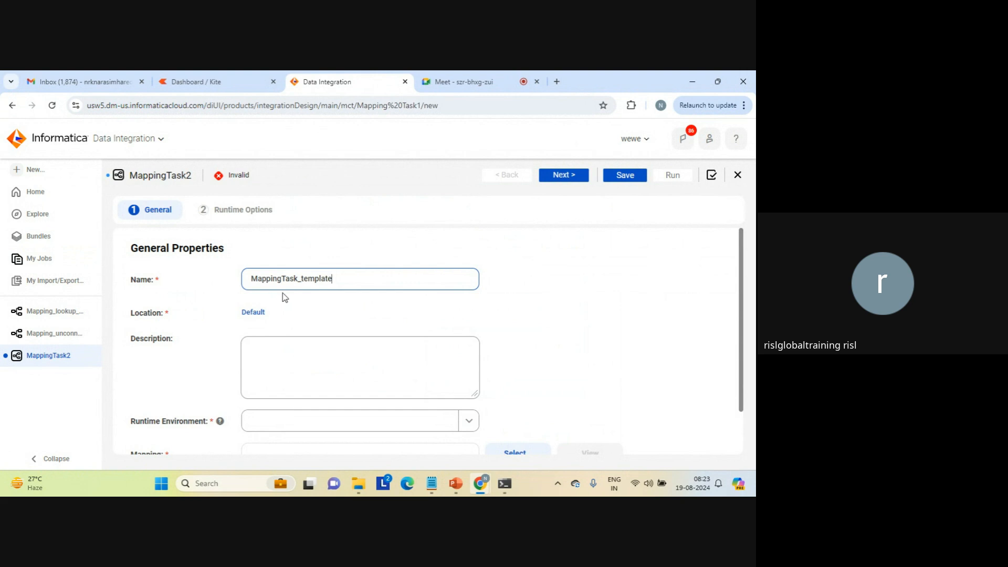
Set the mapping task's runtime environment to LAPTOP-AFKA5ASC, leaving the description empty.
left_click(324, 361)
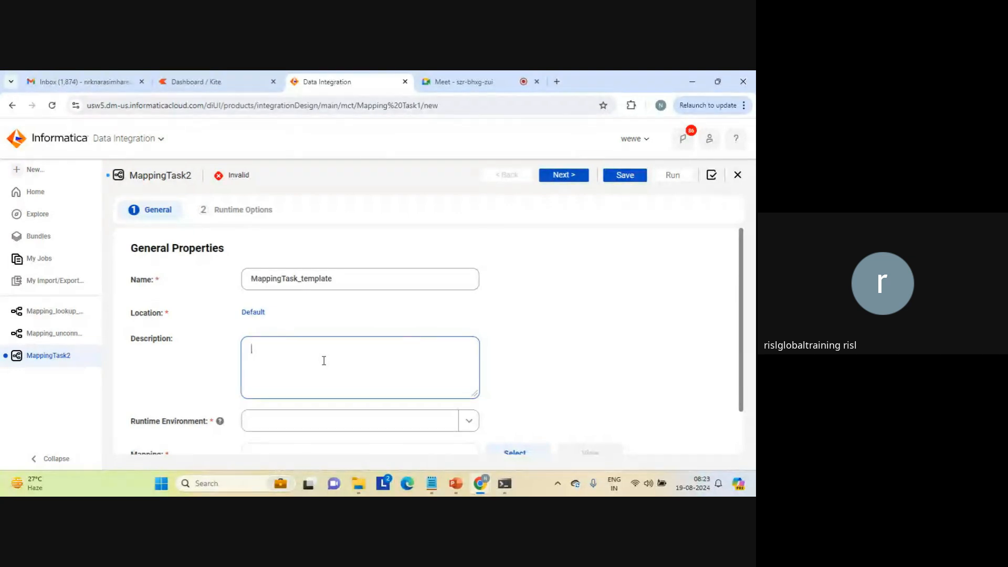
scroll(742, 423, "down", 2)
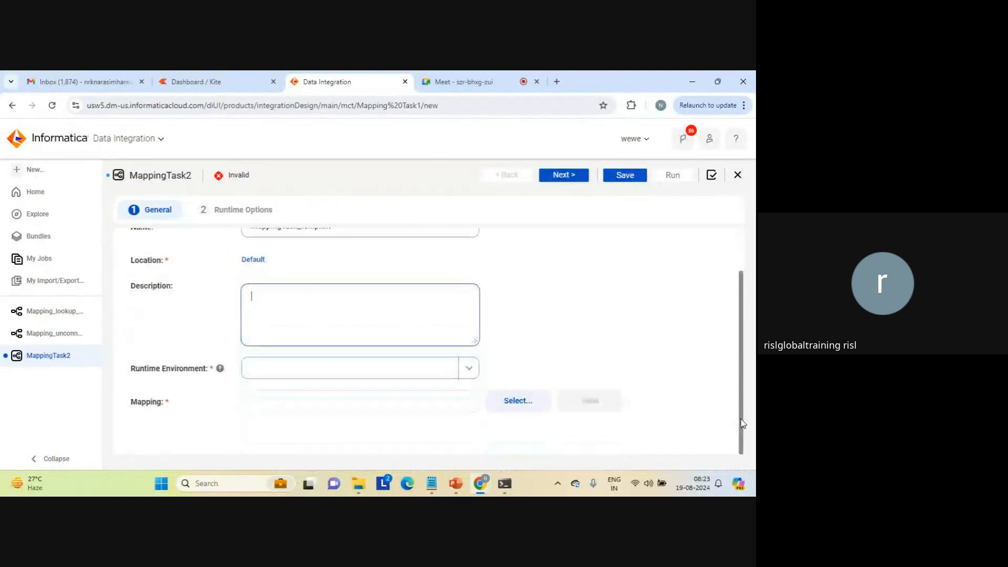
left_click(468, 370)
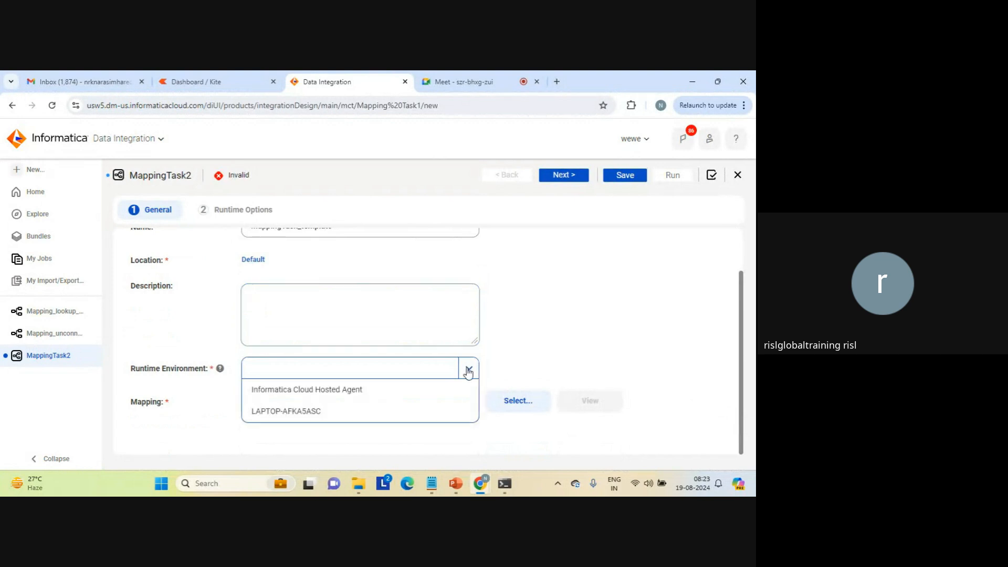
left_click(305, 411)
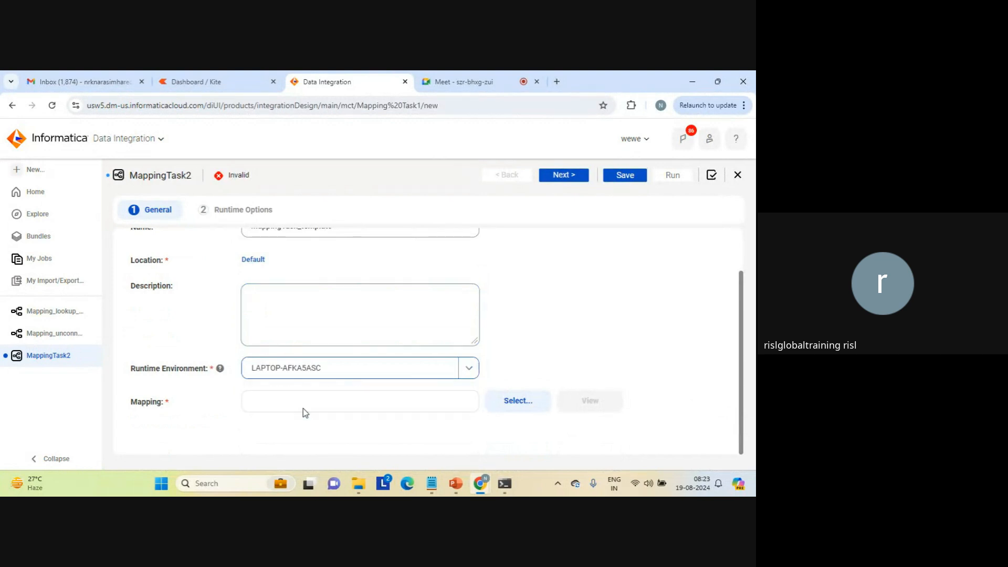
Assign the mapping Mapping_aggregation_count_cdi from the Default project to the mapping task.
left_click(521, 408)
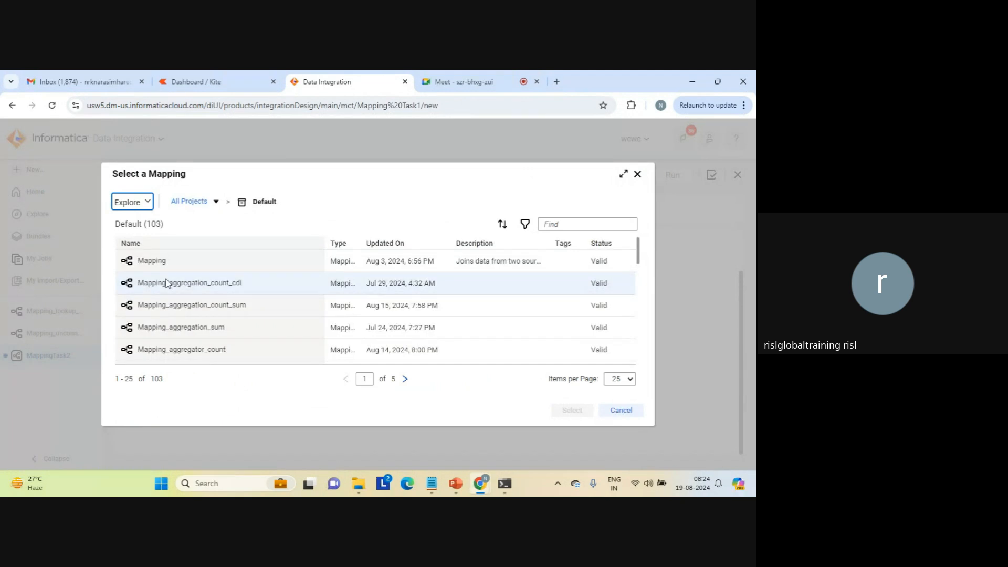
left_click(166, 284)
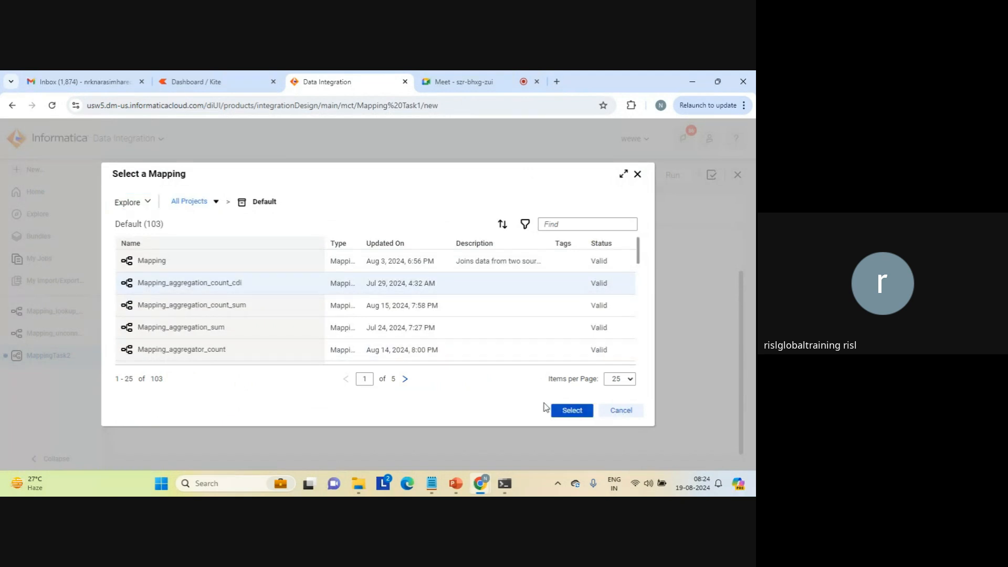
left_click(571, 410)
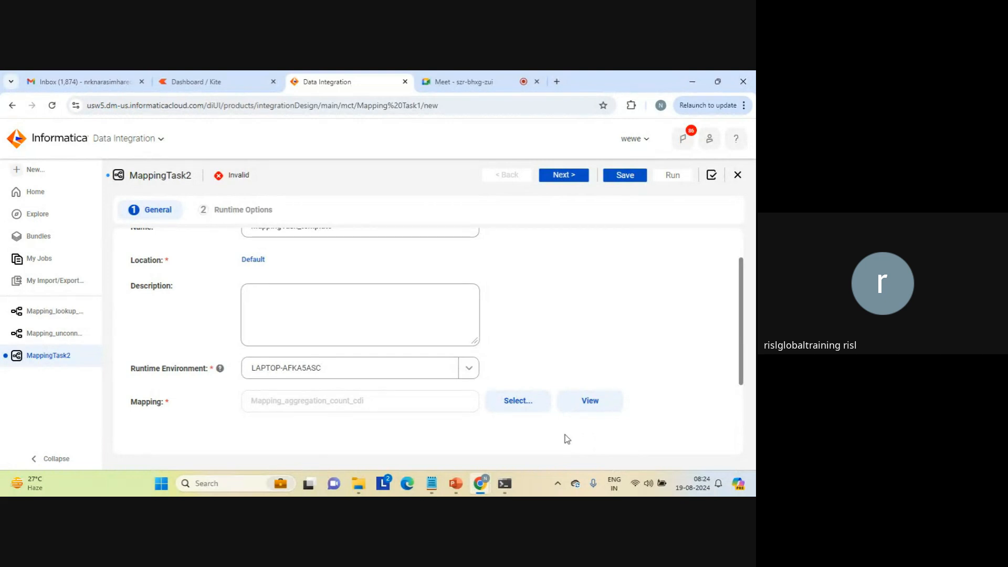
left_click(523, 411)
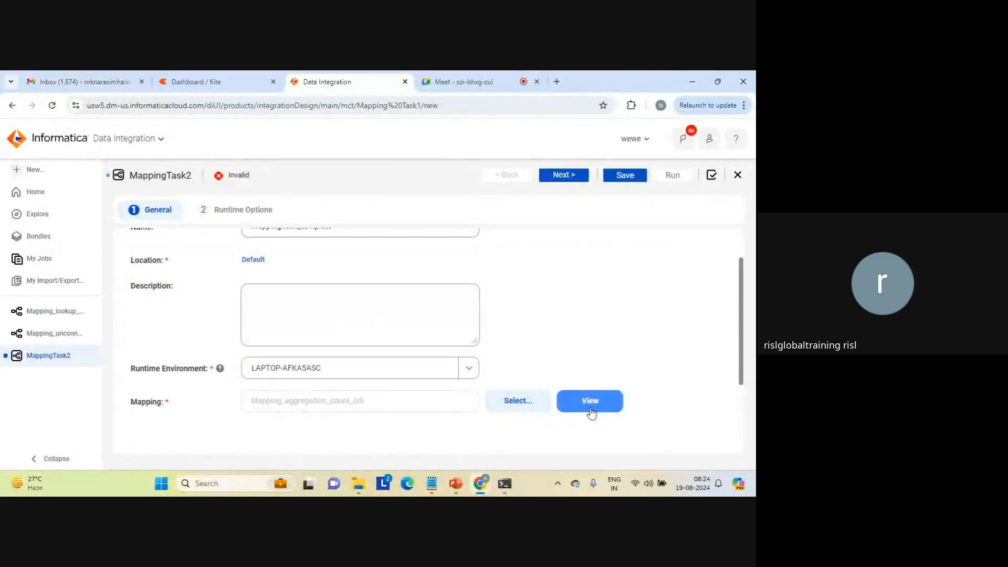
Advance to the task's runtime options and examine the available settings, including the advanced session properties.
scroll(742, 244, "up", 2)
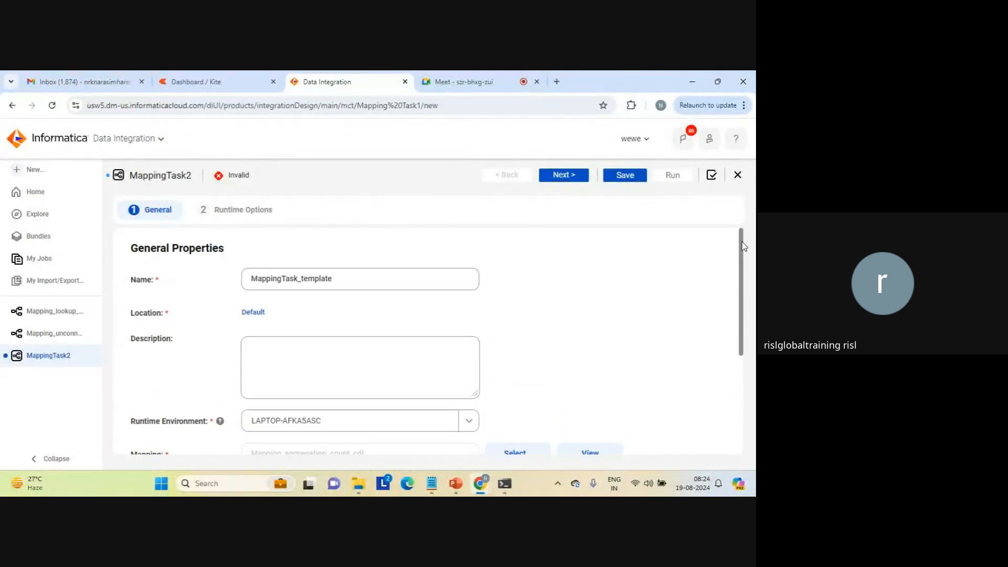
left_click(557, 177)
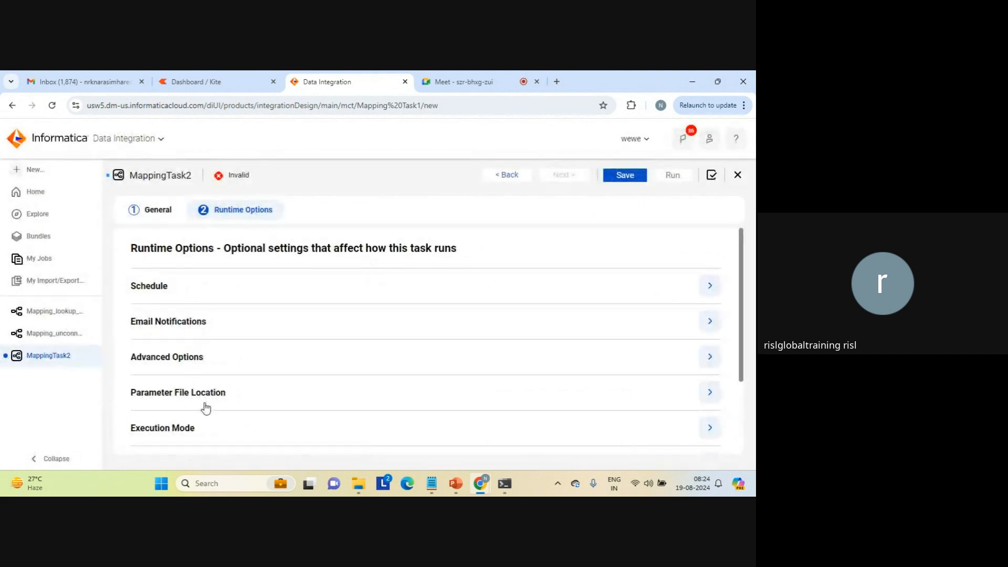
scroll(742, 418, "down", 2)
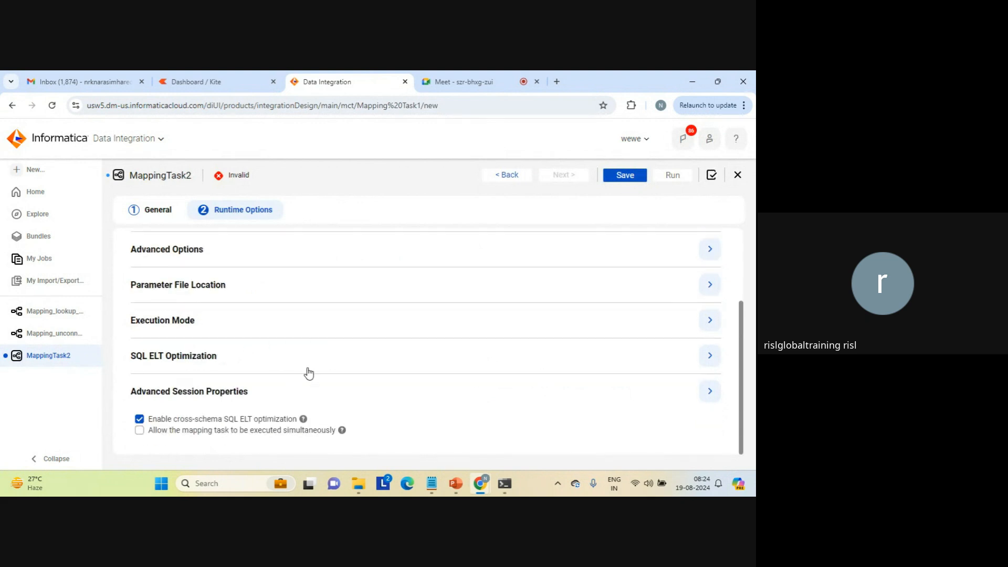
left_click(712, 395)
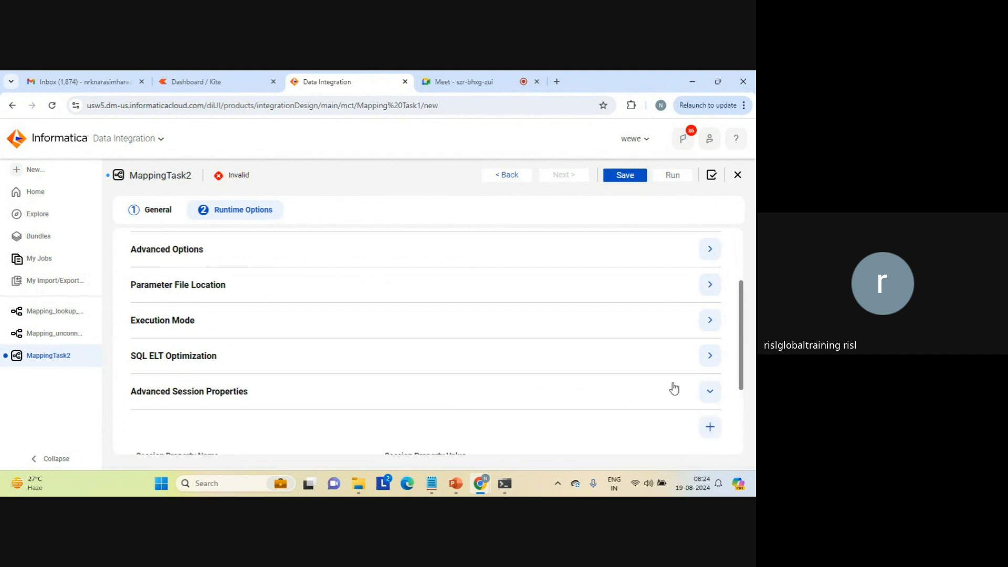
scroll(742, 411, "down", 3)
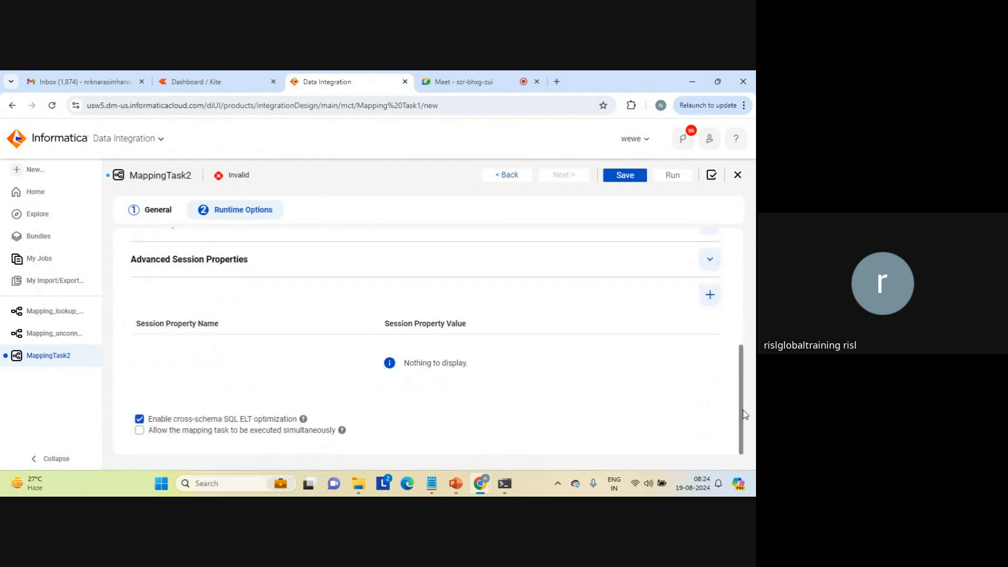
scroll(743, 315, "up", 4)
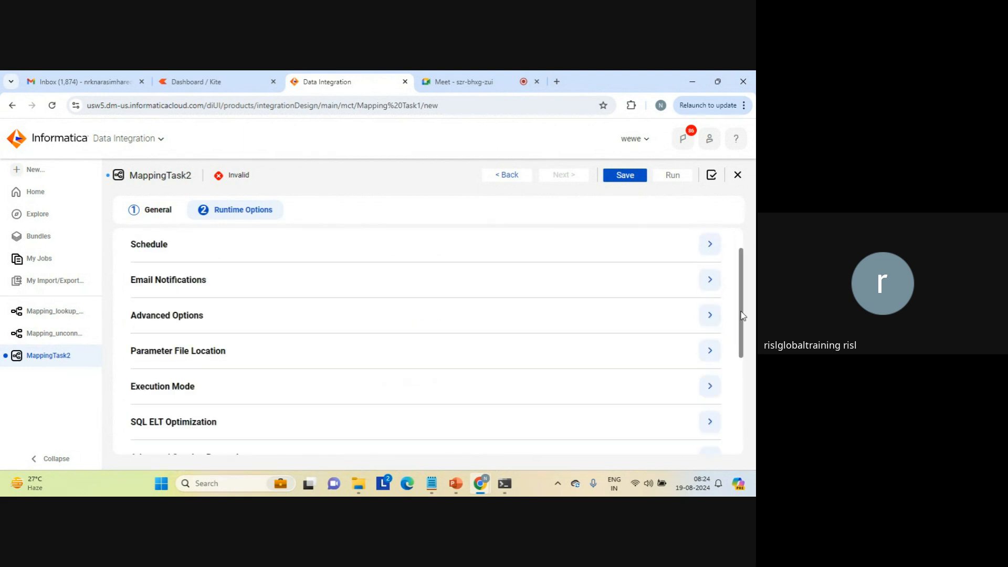
scroll(742, 232, "up", 2)
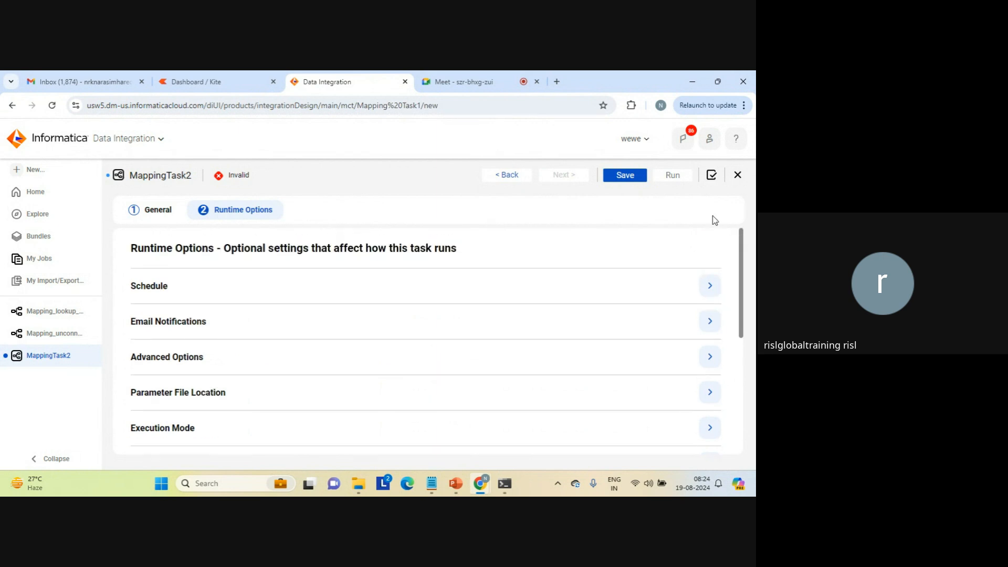
Save the MappingTask_template mapping task and run it.
left_click(625, 178)
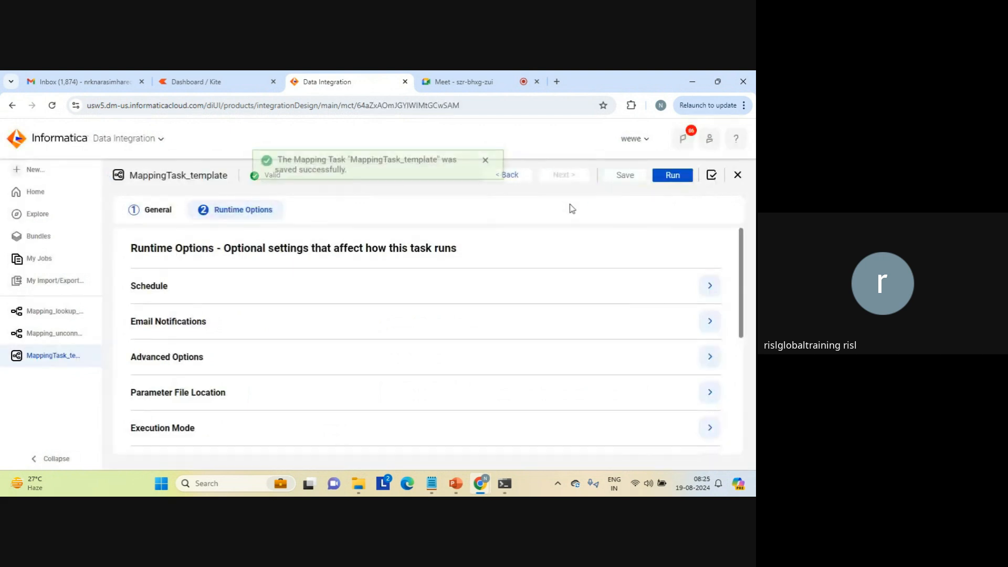
left_click(485, 176)
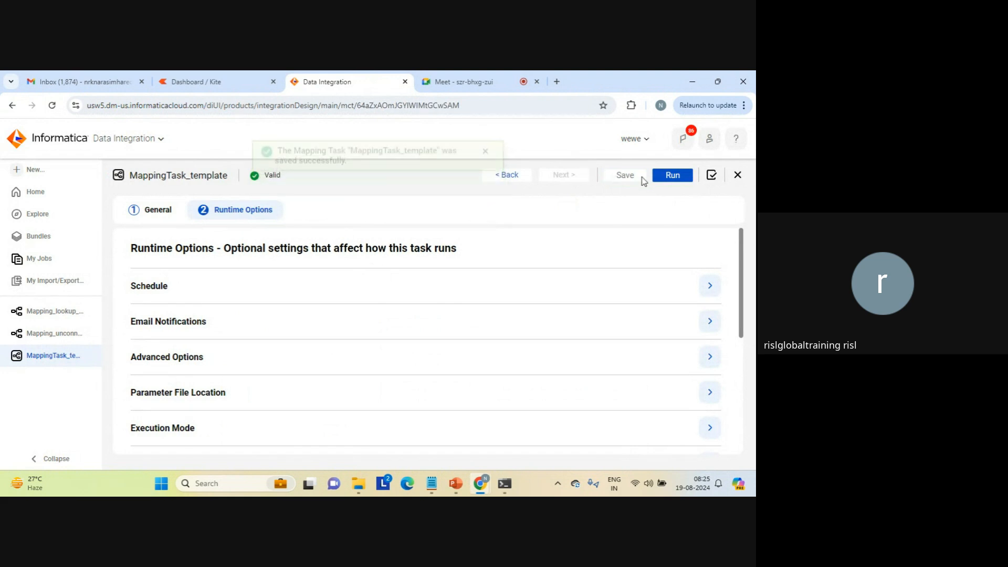
left_click(673, 178)
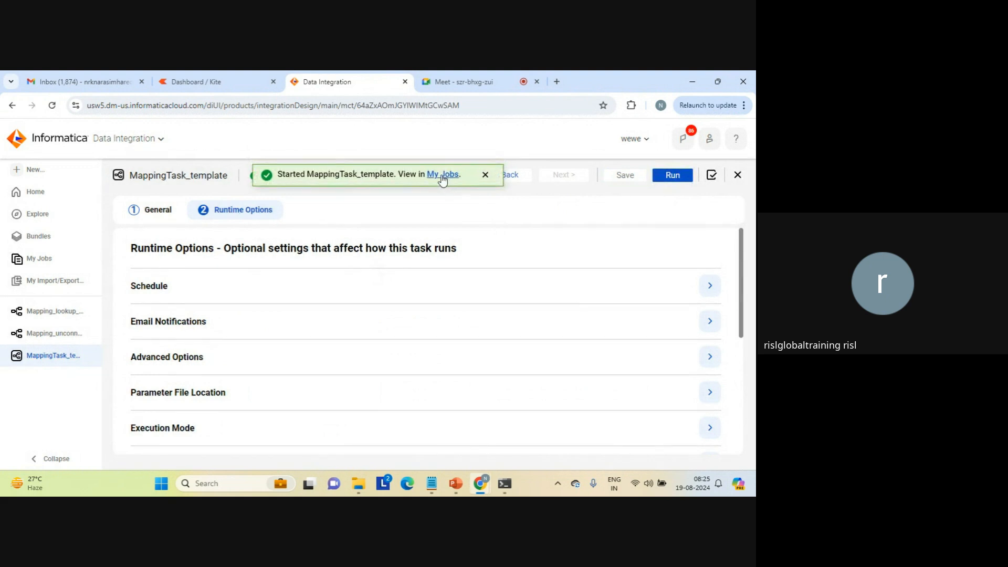
Check the MappingTask_template run in My Jobs, glance through the open mappings and task, and return to the job list.
left_click(443, 174)
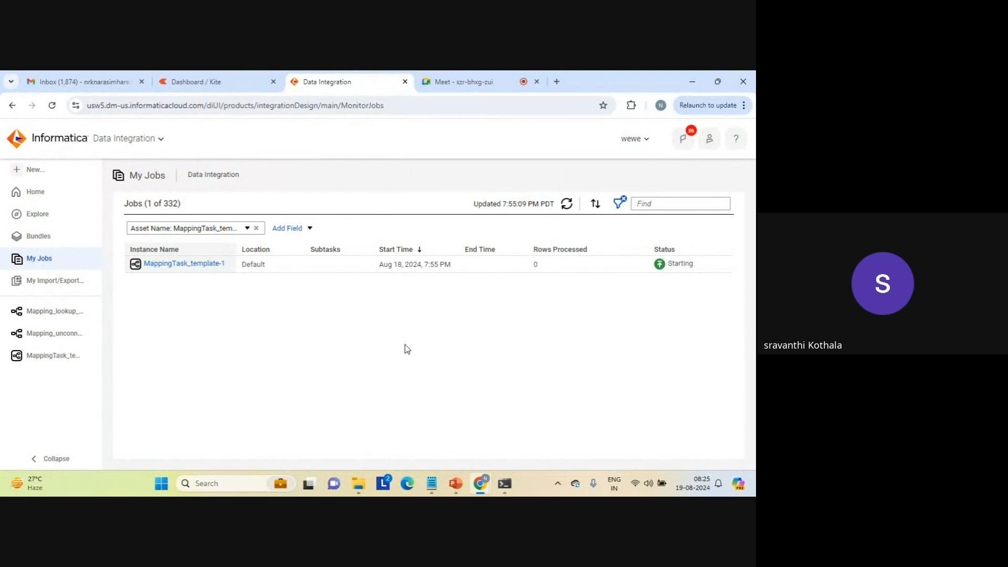
mouse_move(673, 265)
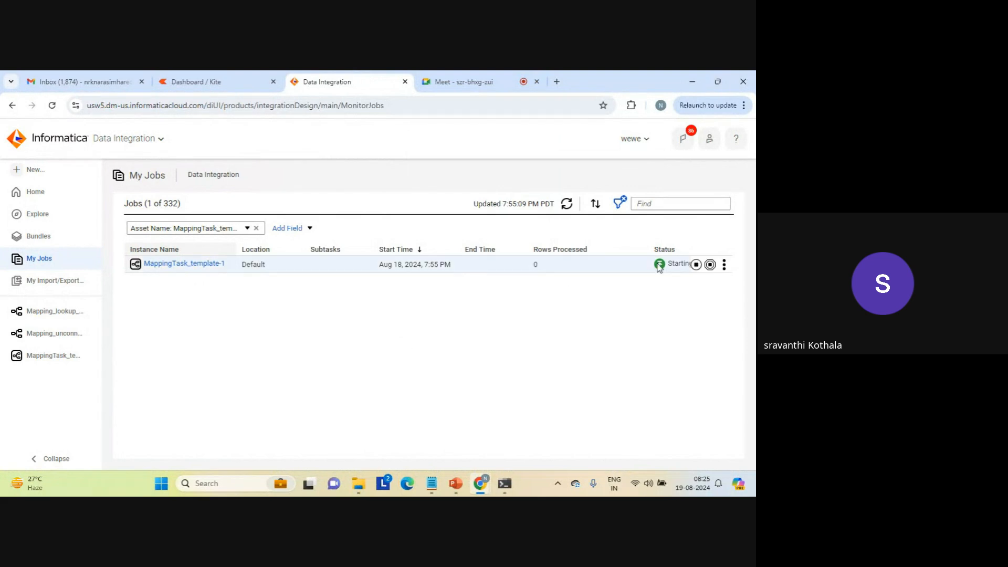
left_click(724, 265)
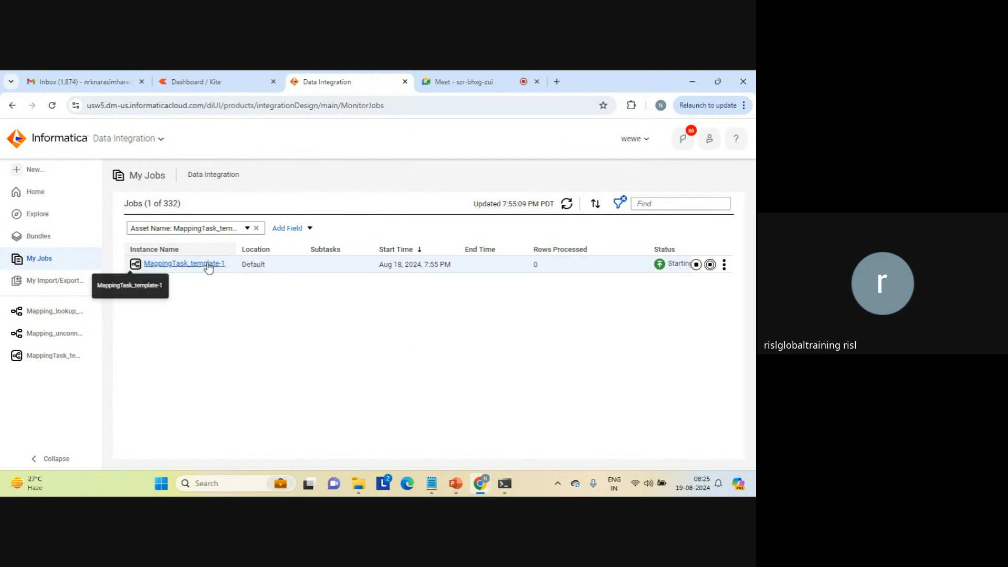
left_click(42, 333)
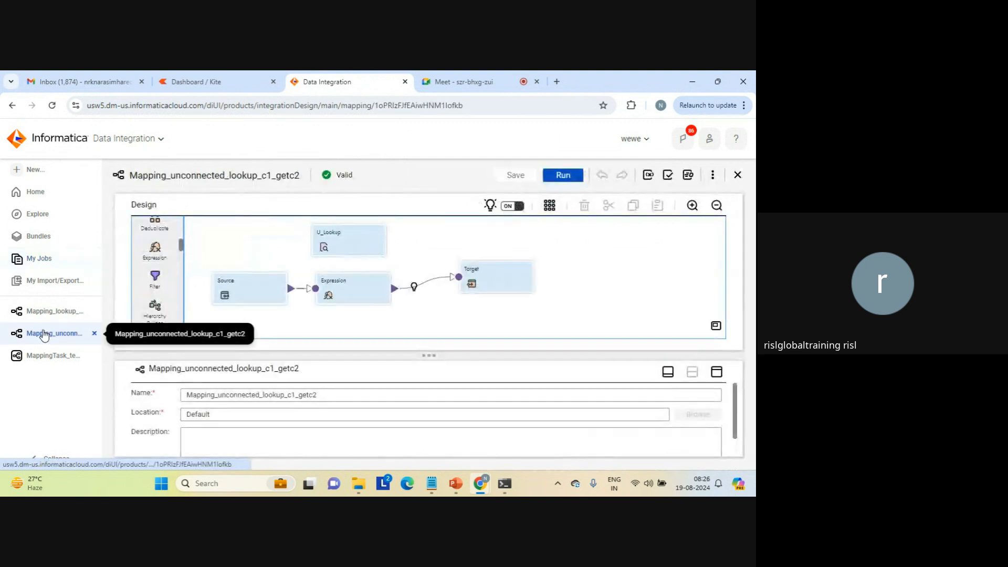
left_click(46, 312)
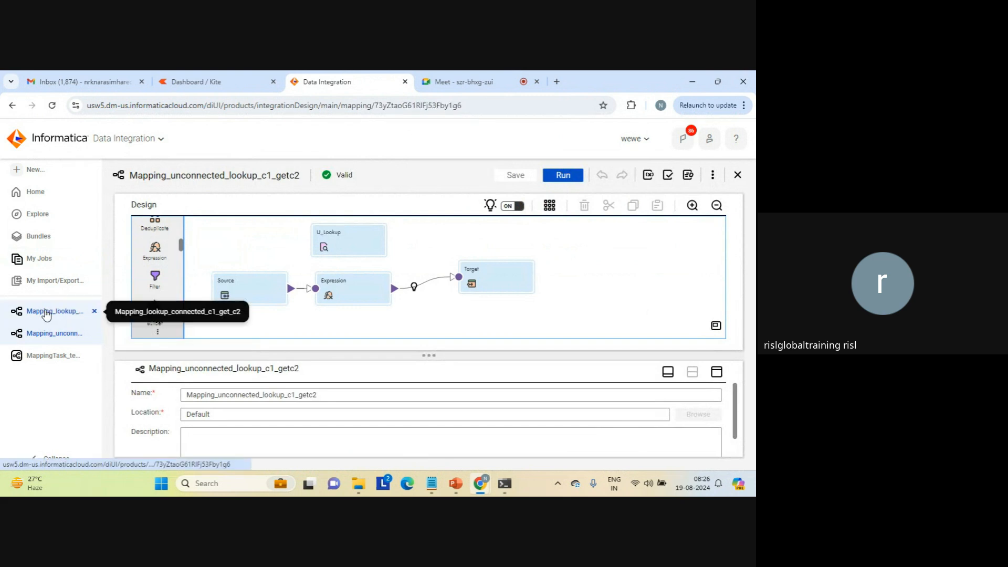
left_click(48, 355)
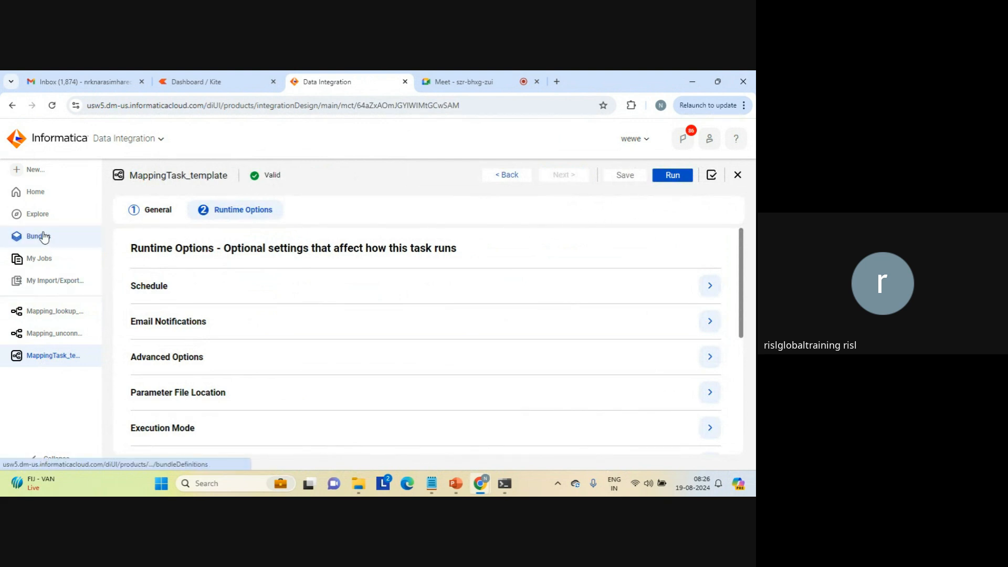
left_click(39, 258)
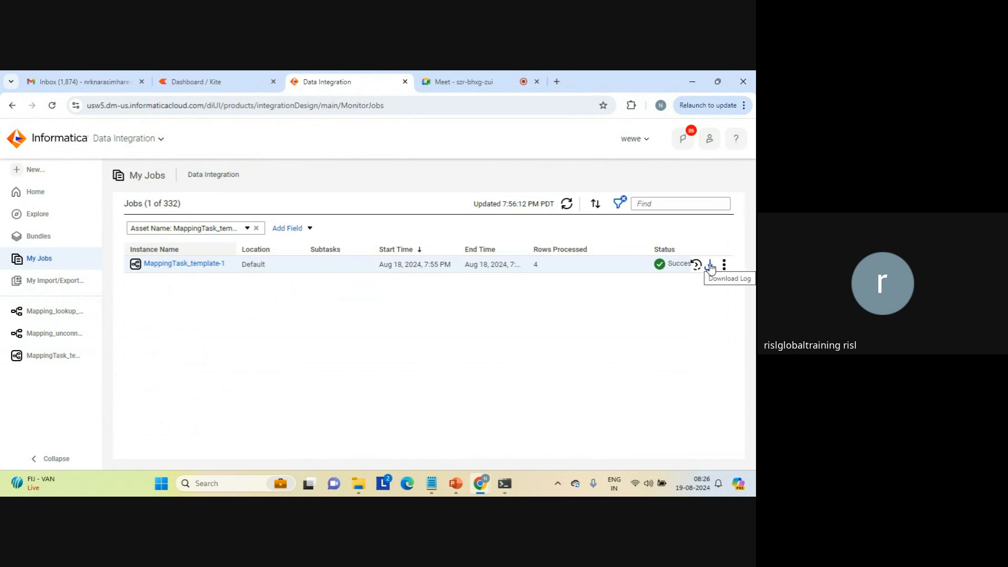
Download the session log of the MappingTask_template job and open MappingTask_template_1.log.
left_click(710, 265)
left_click(710, 265)
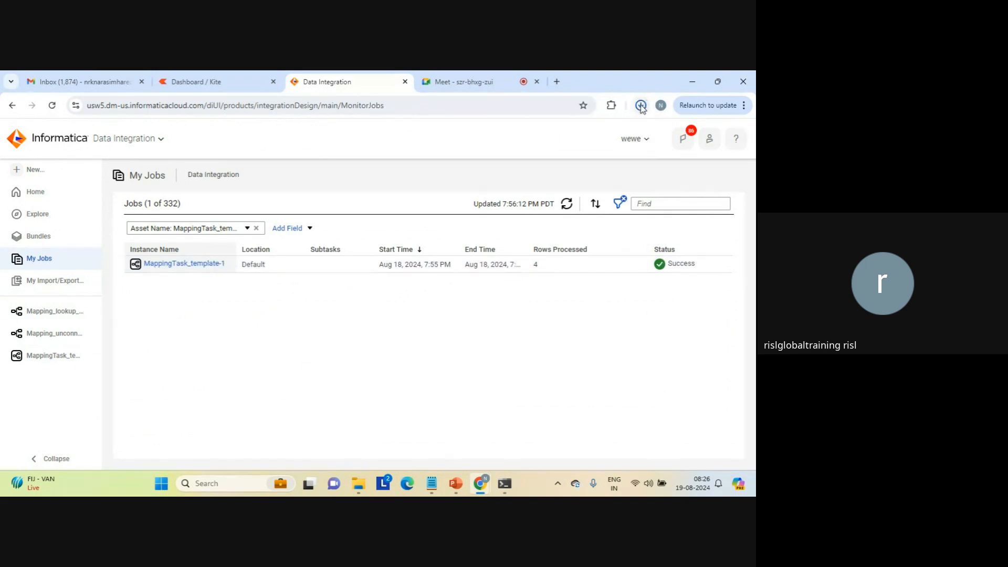
left_click(640, 106)
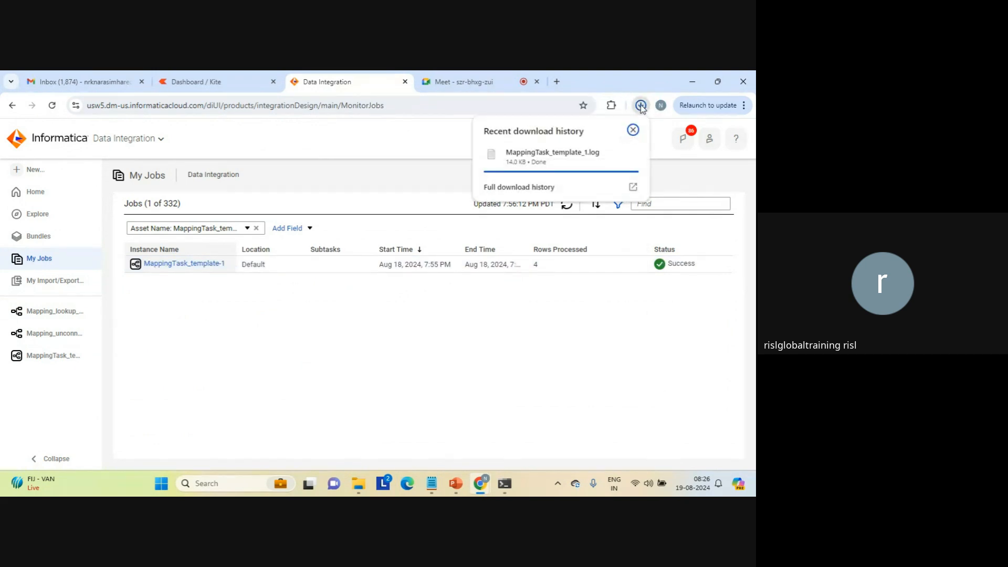
left_click(553, 160)
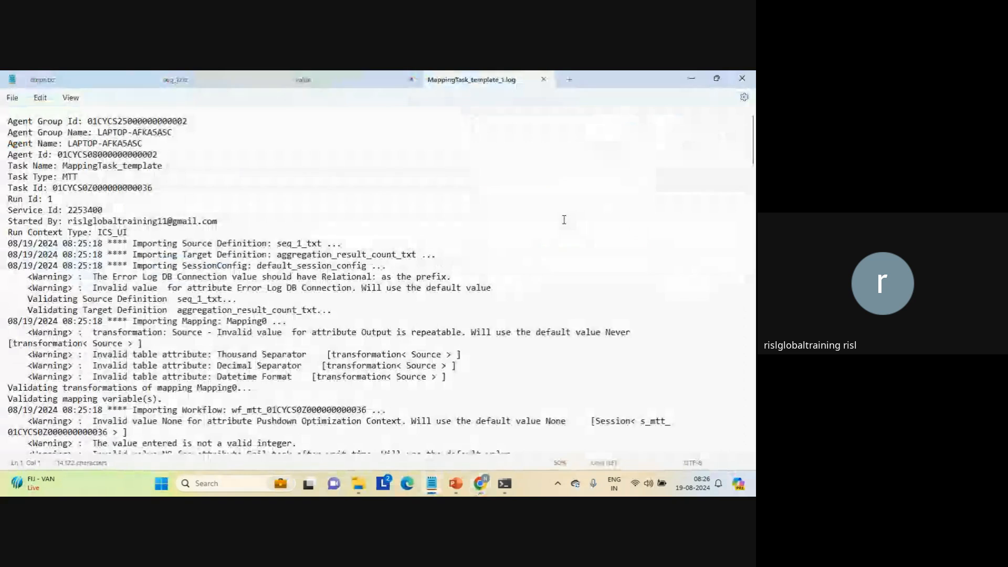
Examine the session load summary at the end of MappingTask_template_1.log, including the source and target row statistics.
left_click(753, 382)
left_click(754, 381)
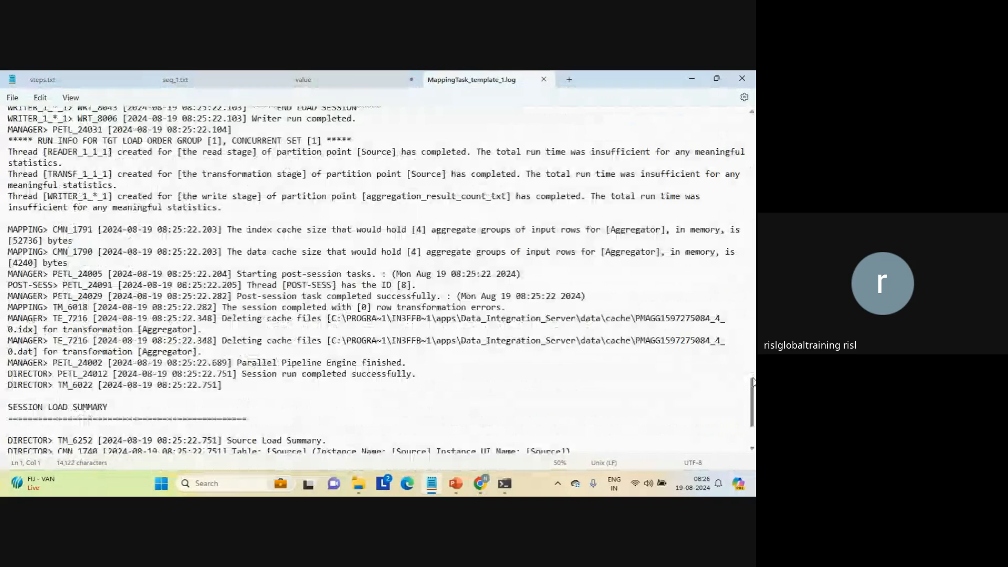
left_click(753, 435)
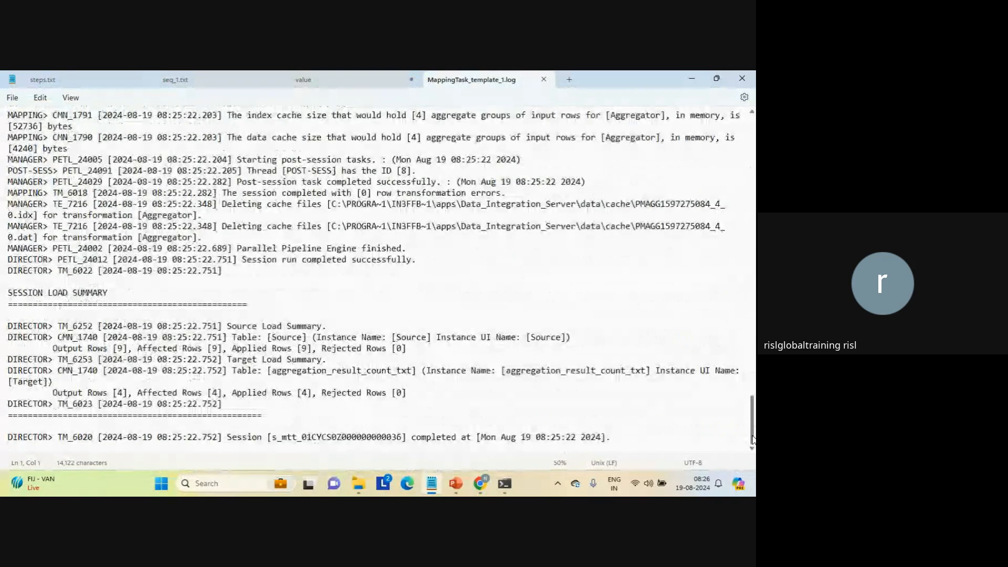
left_click_drag(111, 293, 8, 292)
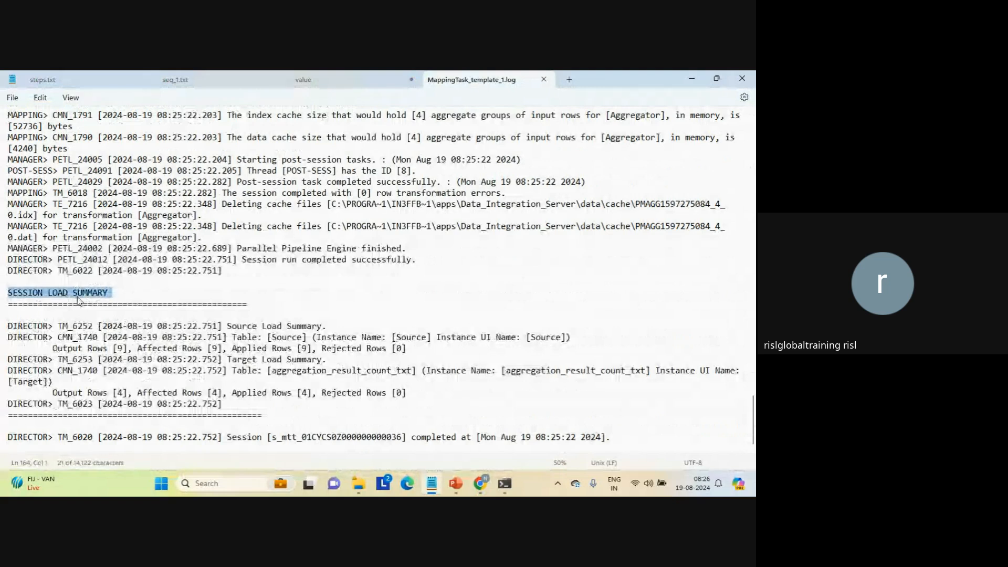
triple_click(250, 339)
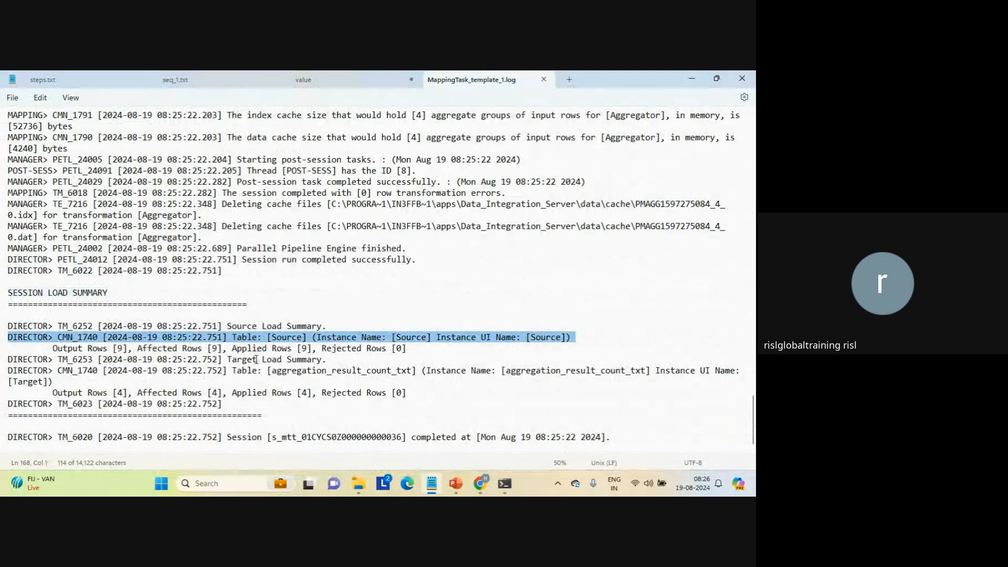
triple_click(111, 348)
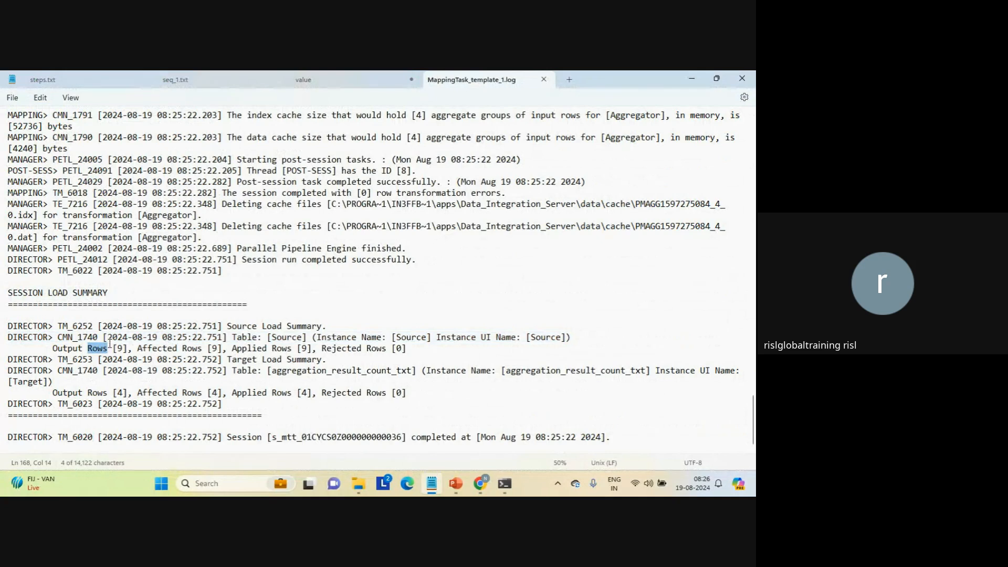
left_click(111, 395)
triple_click(112, 395)
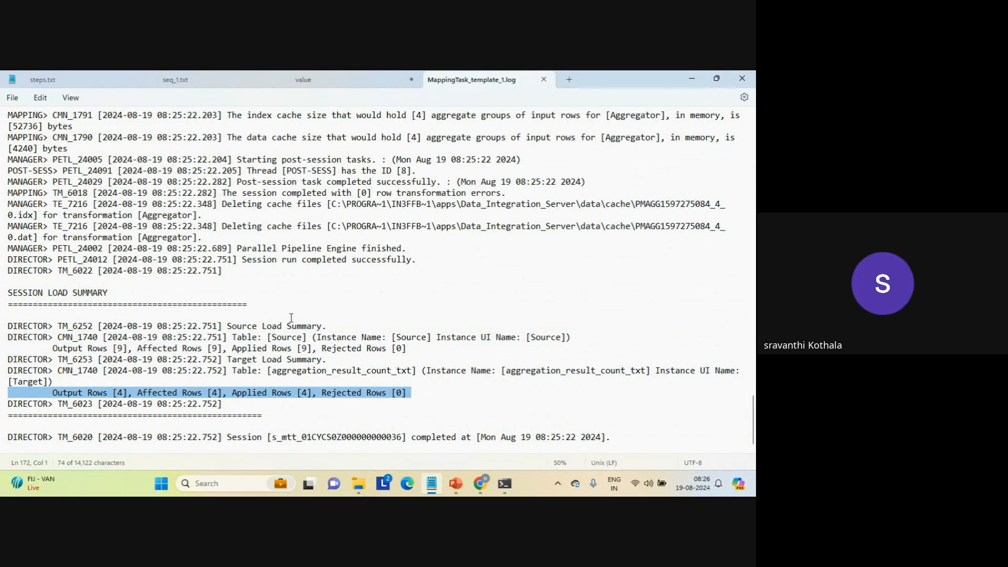
Review the earlier parts of the log, including the workflow import, the extracted session instance and the session initialization lines.
scroll(754, 139, "up", 15)
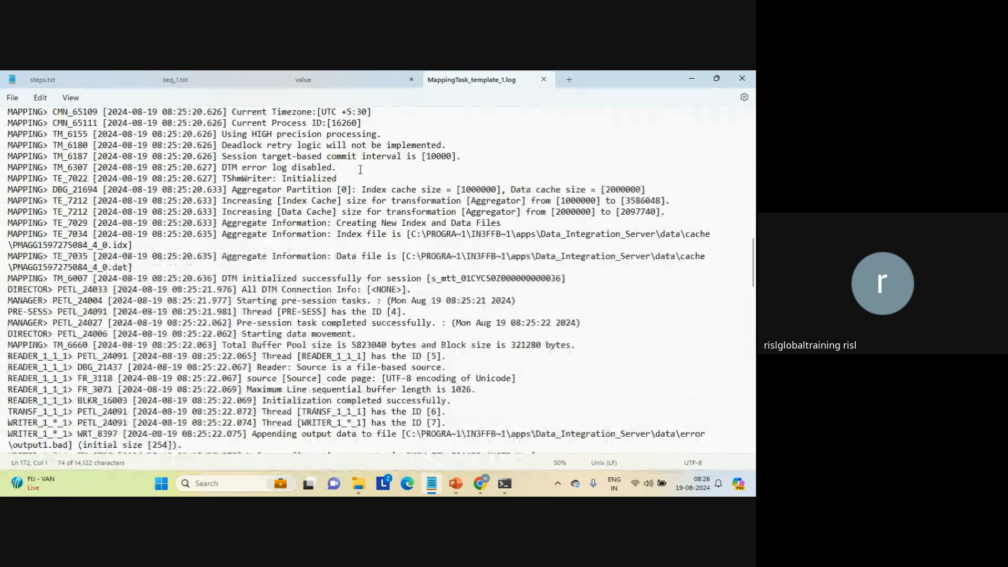
left_click(361, 170)
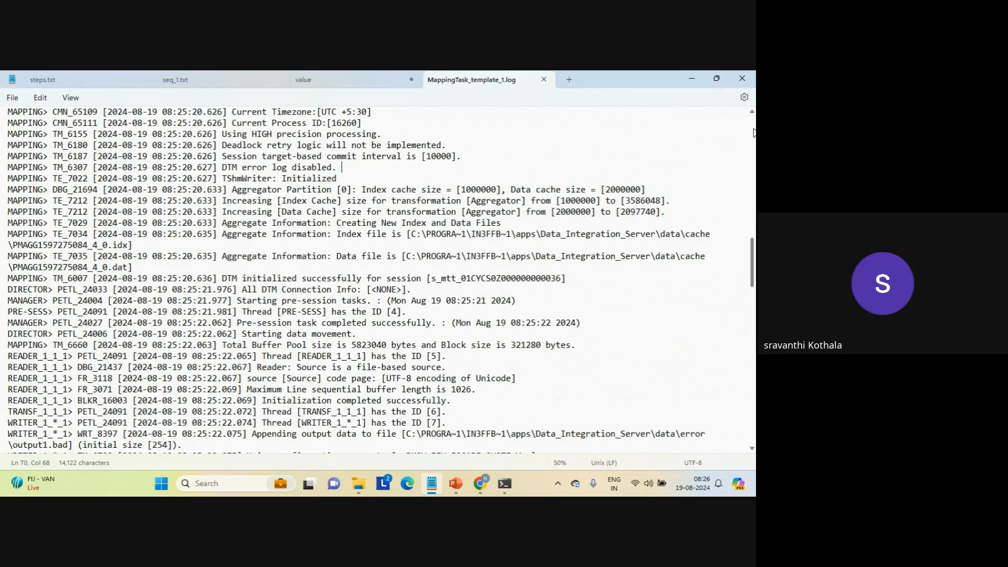
left_click(752, 132)
left_click(752, 132)
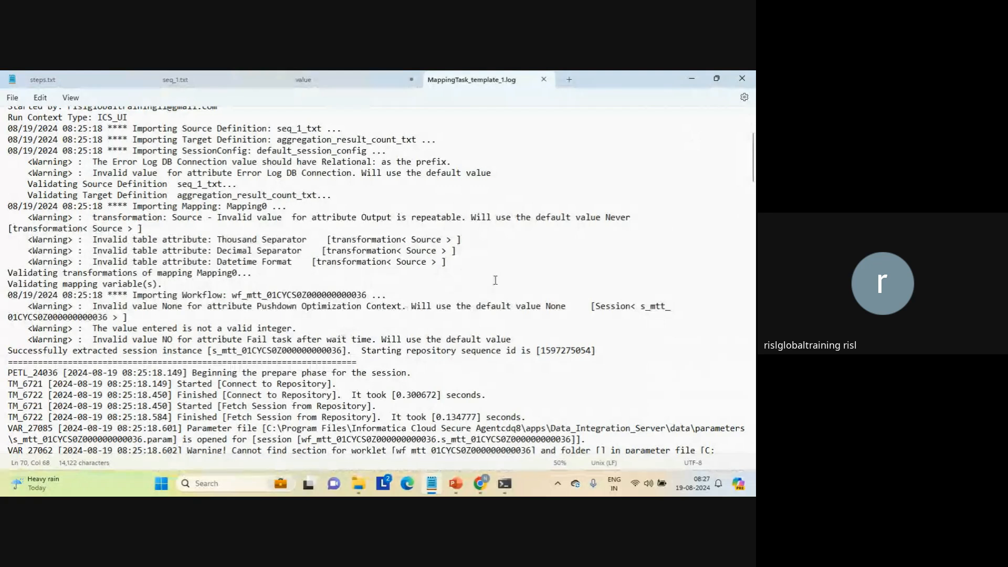
triple_click(269, 297)
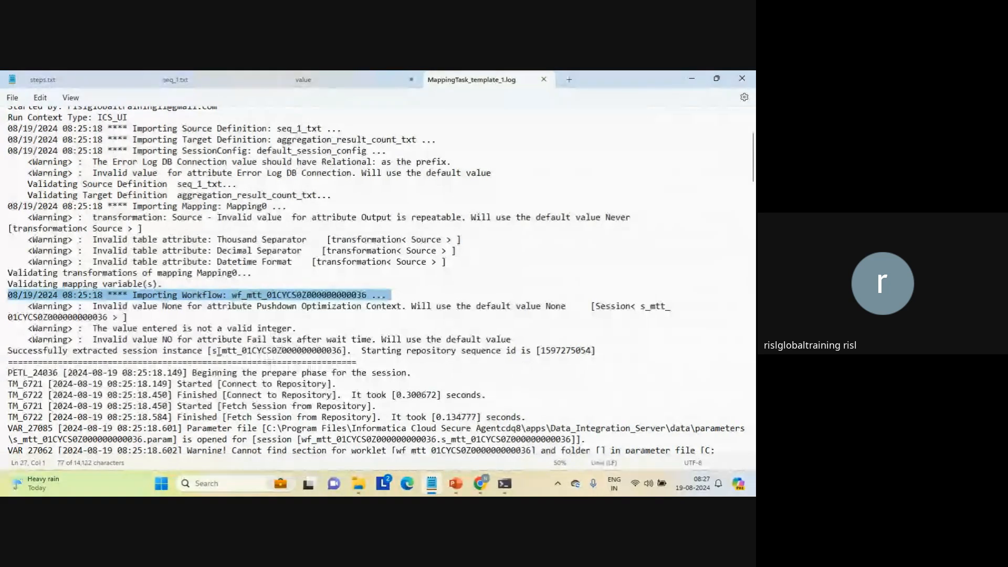
left_click(218, 352)
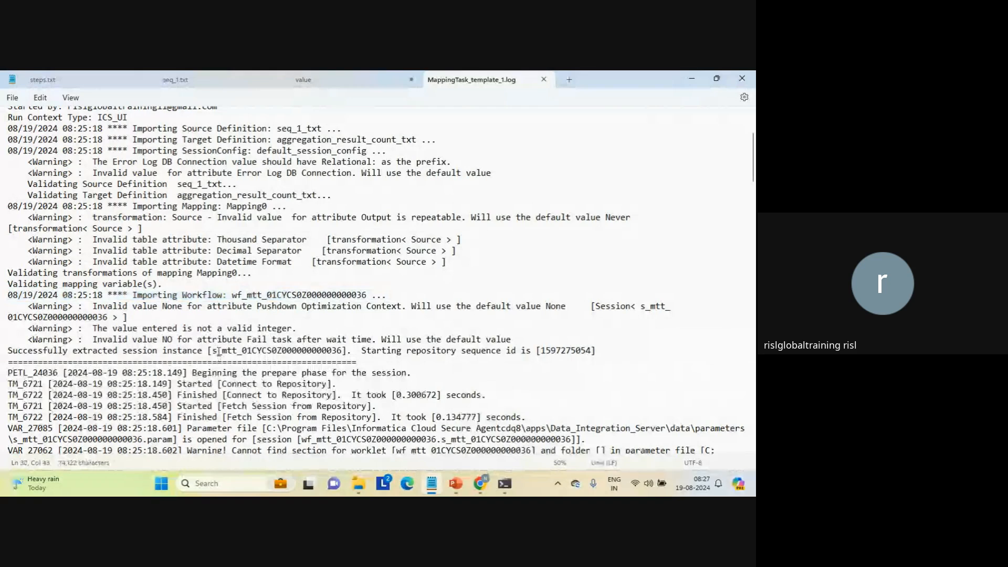
left_click_drag(221, 352, 237, 352)
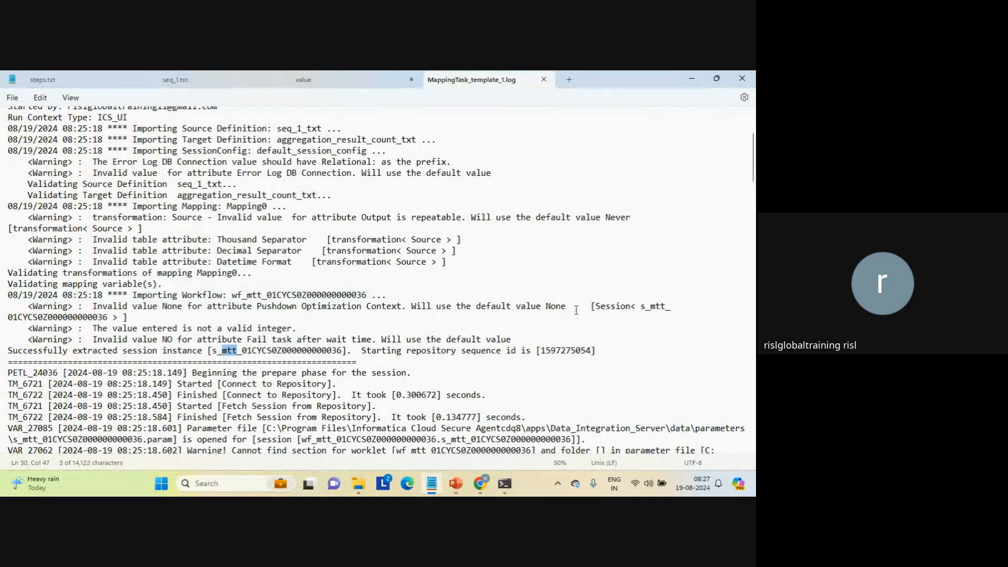
left_click(753, 394)
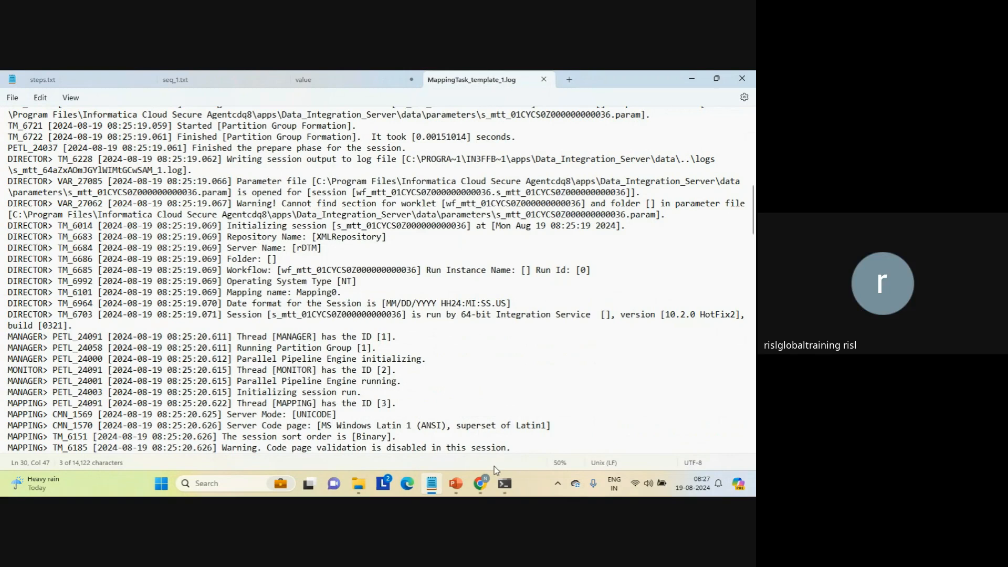
Switch to Informatica Data Integration in the browser, view the available taskflow types for a new asset, and cancel.
mouse_move(480, 482)
left_click(432, 424)
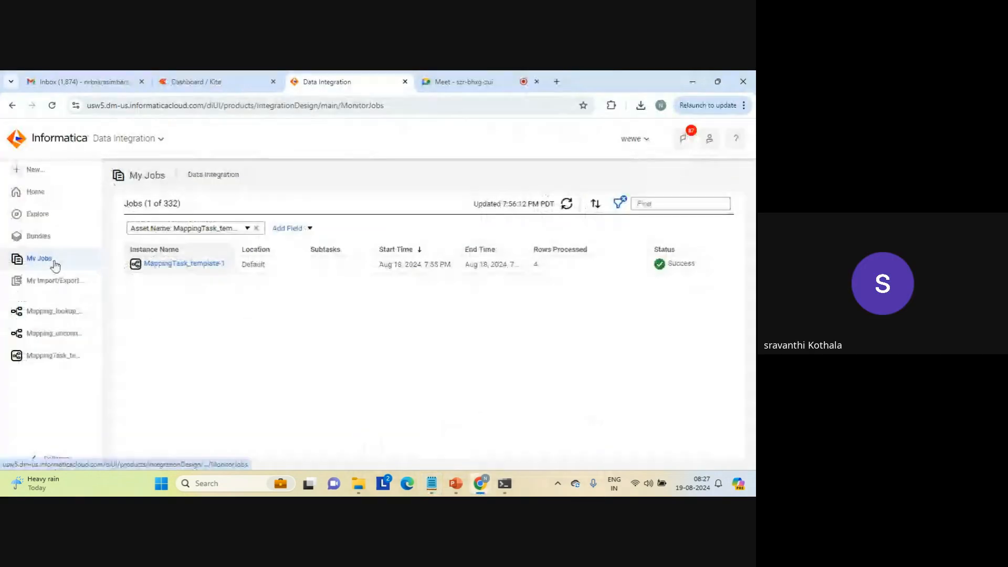
left_click(44, 175)
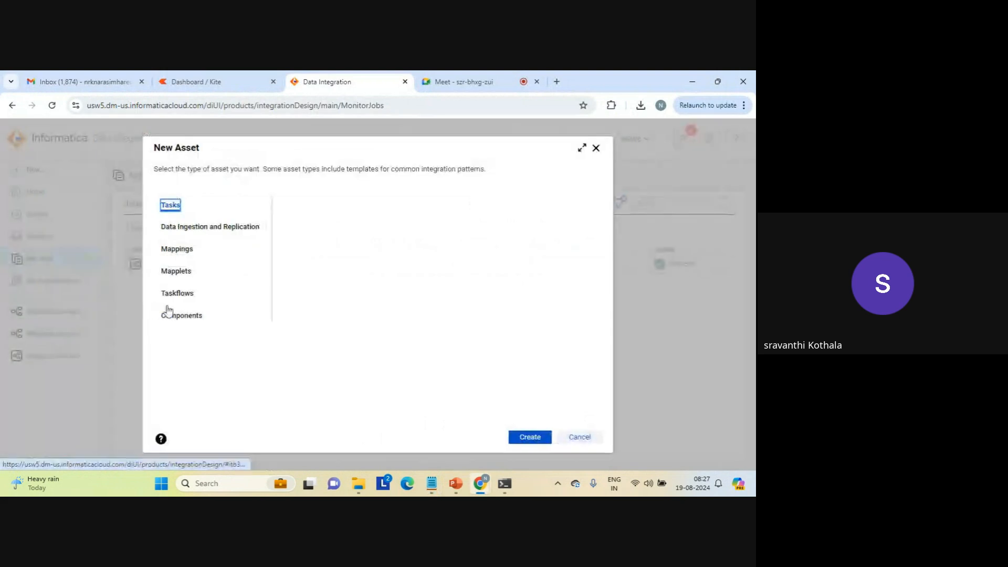
left_click(174, 293)
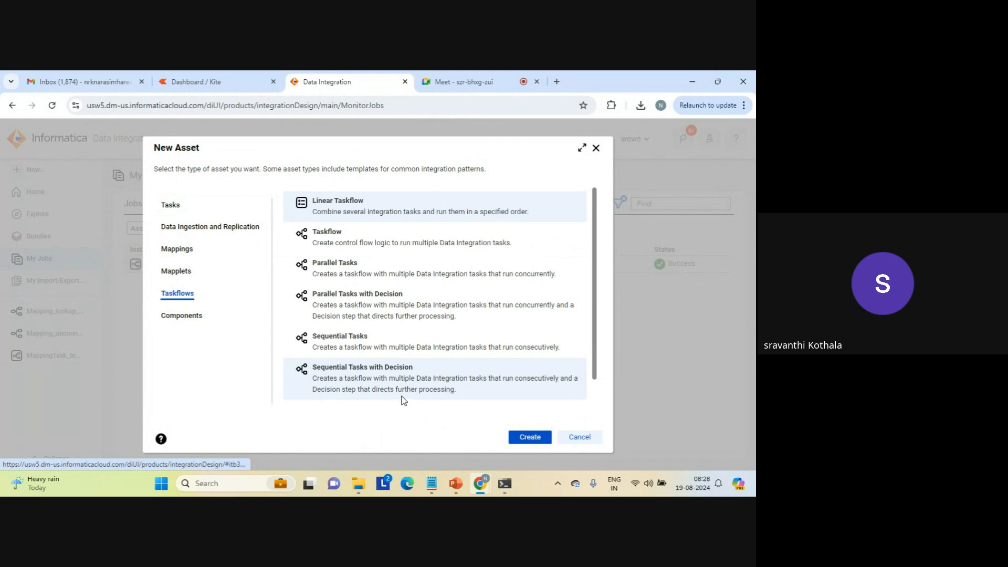
left_click(579, 438)
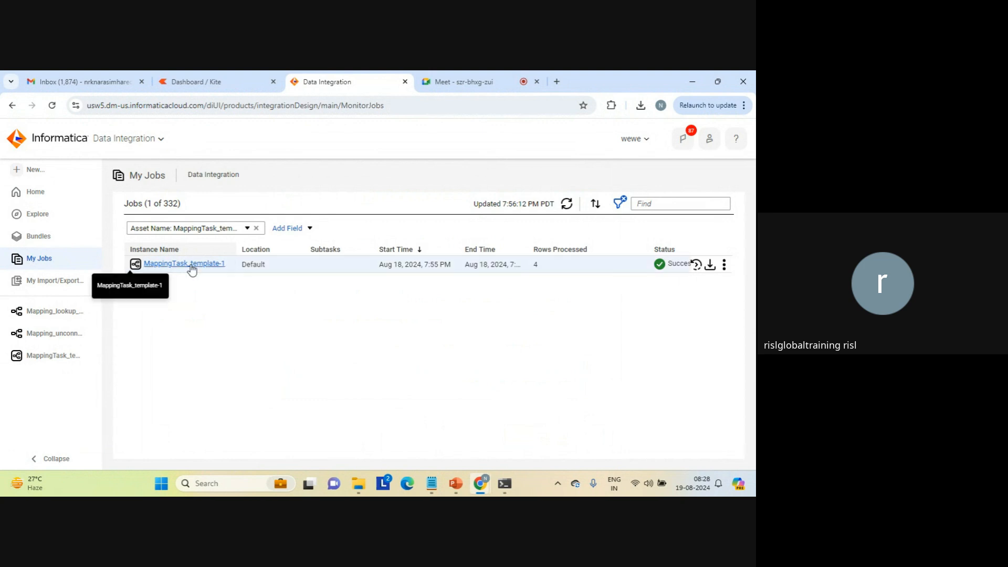
Examine the schedule settings in MappingTask_template's runtime options, trying Run on a schedule and restoring Do not run on a schedule.
left_click(53, 356)
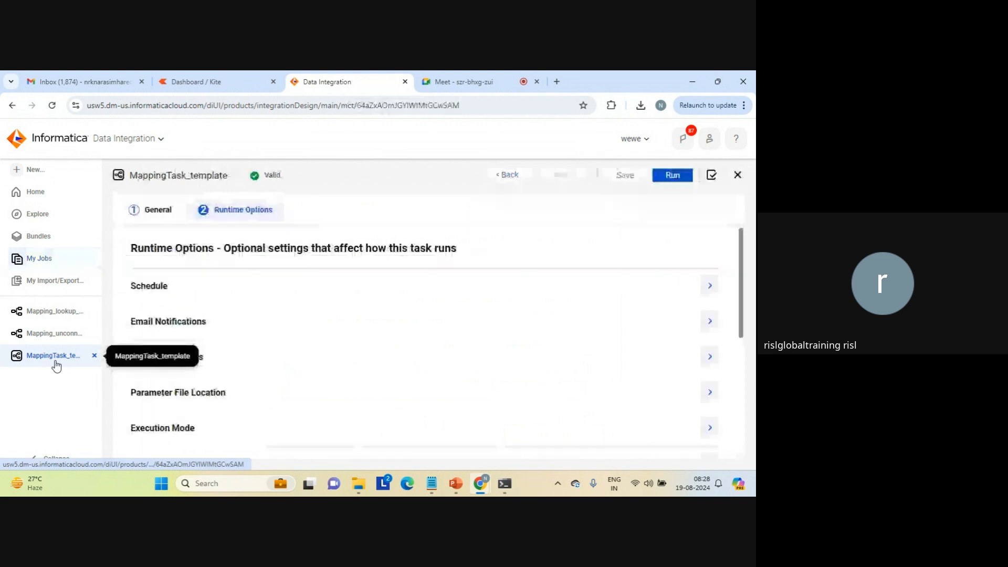
left_click(156, 292)
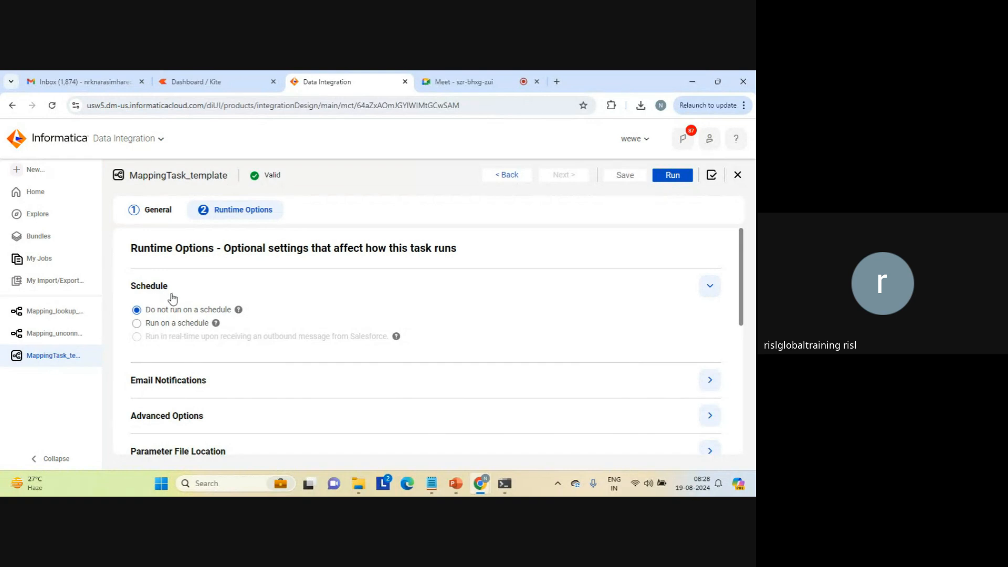
left_click(136, 323)
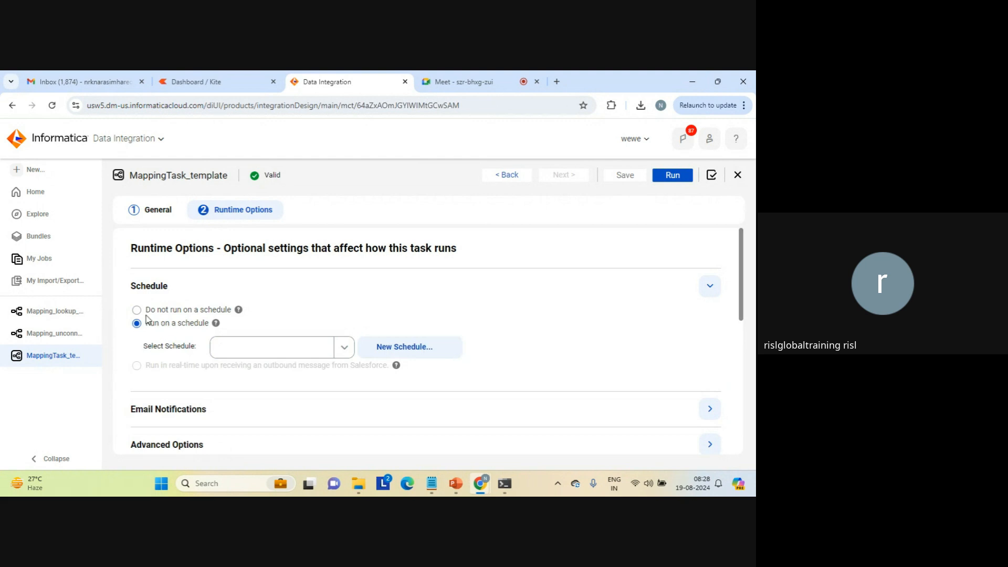
left_click(137, 311)
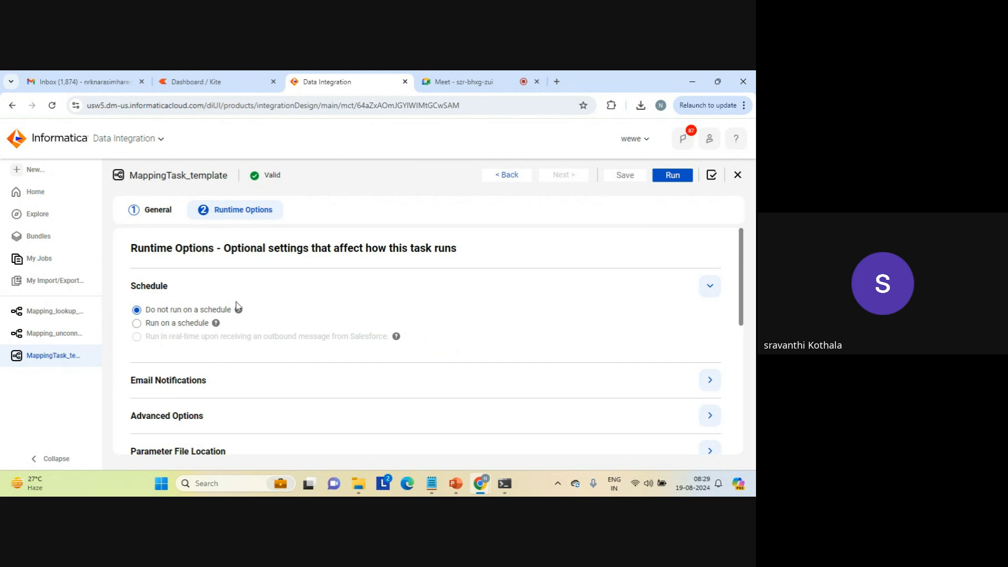
left_click(160, 288)
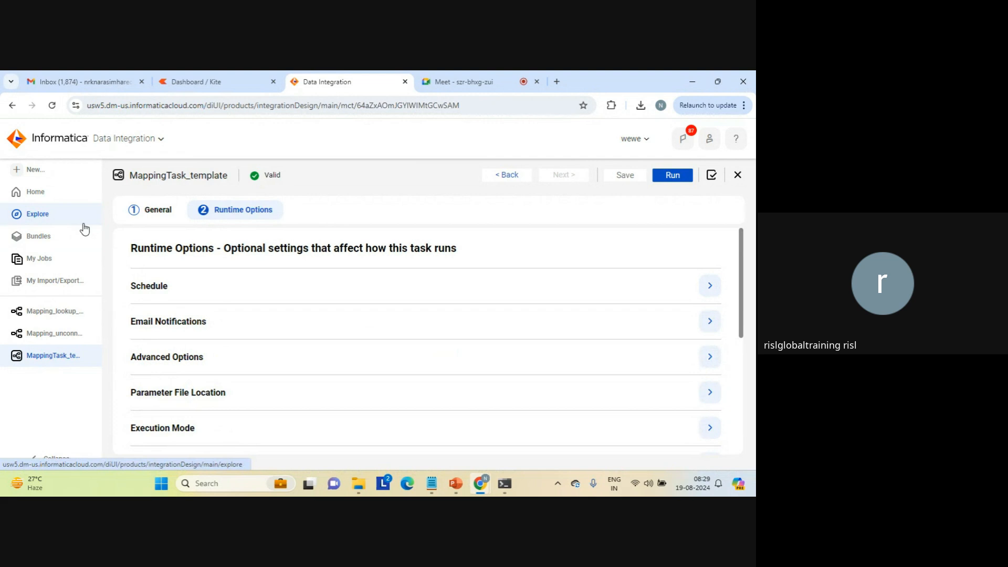
Return to My Jobs and create a new blank mapping.
left_click(41, 260)
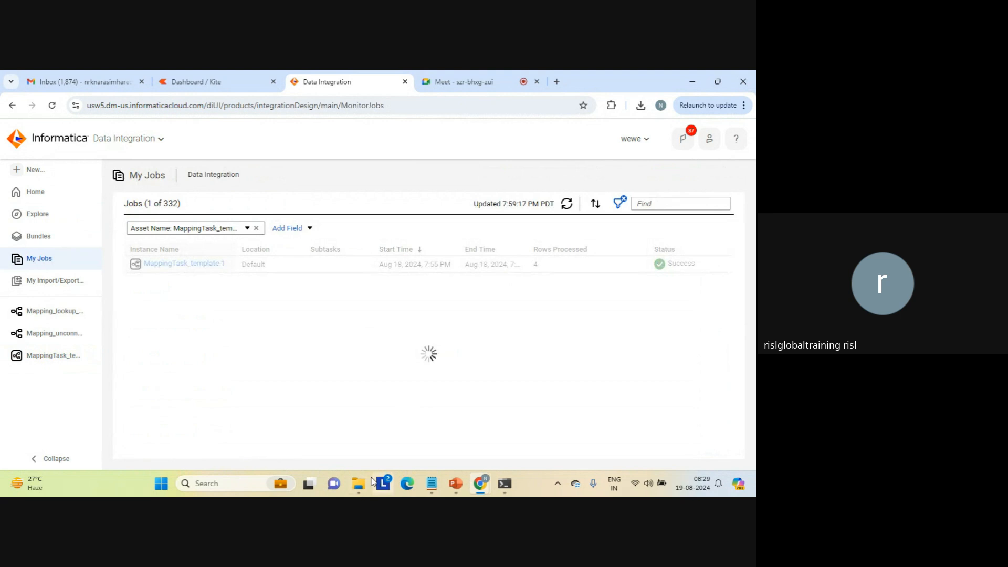
mouse_move(360, 491)
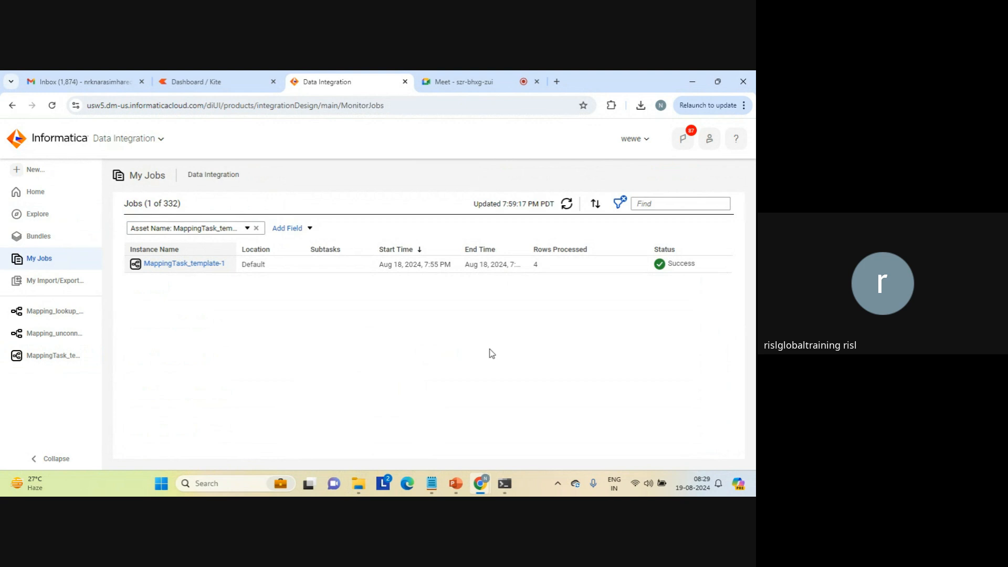
left_click(34, 171)
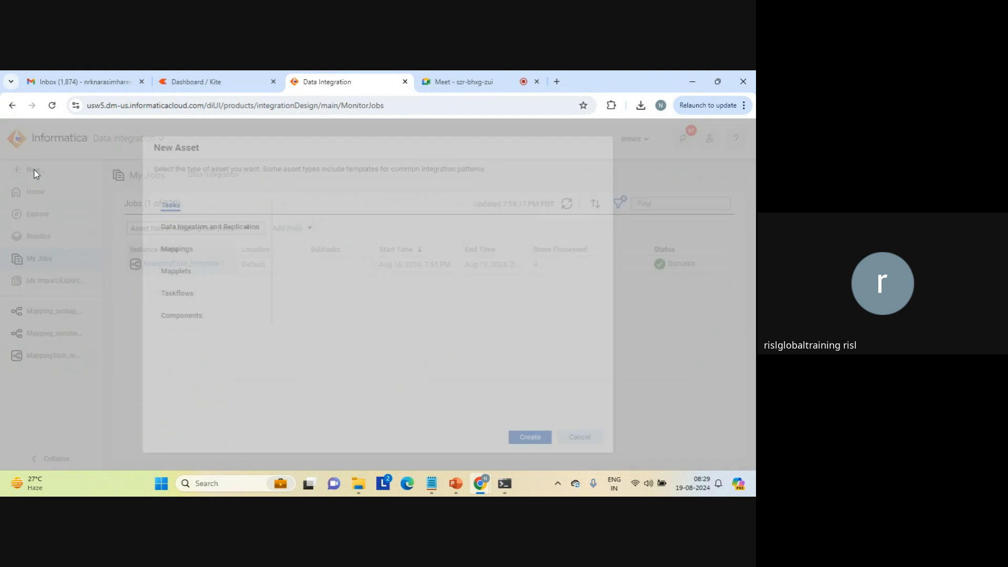
left_click(178, 295)
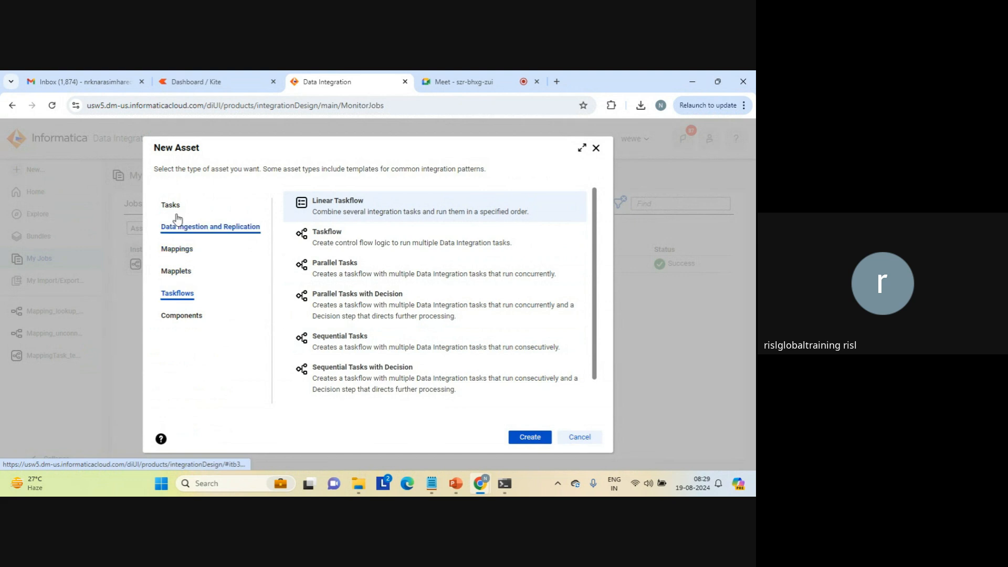
left_click(179, 248)
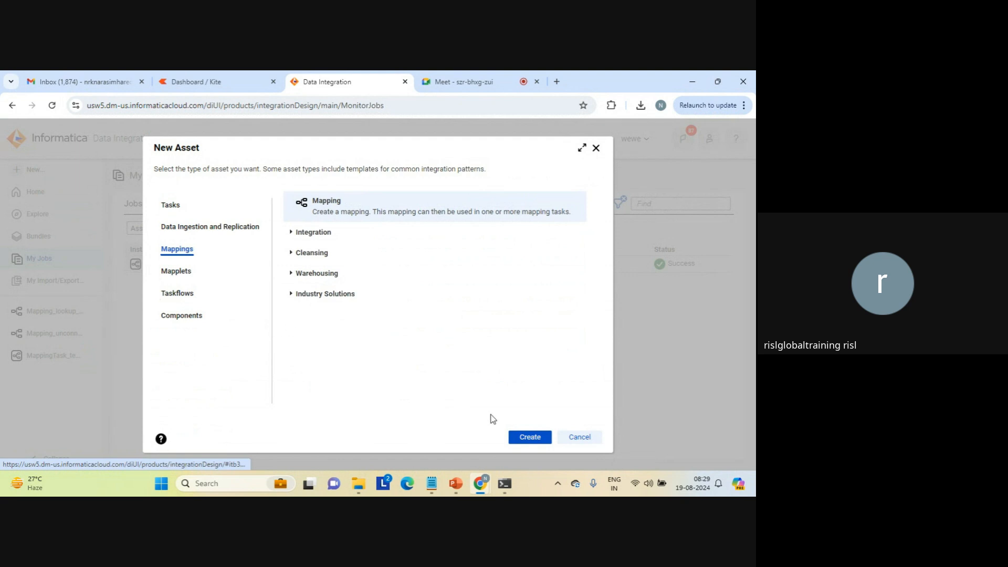
left_click(518, 437)
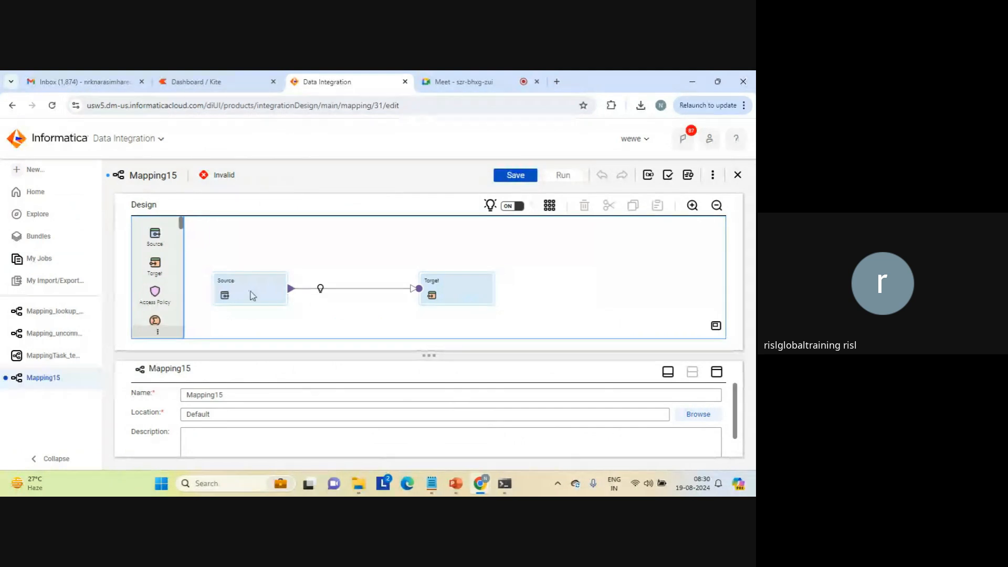
Move the Source and Target transformations higher on the new mapping's canvas and select the Source.
left_click_drag(250, 295, 268, 264)
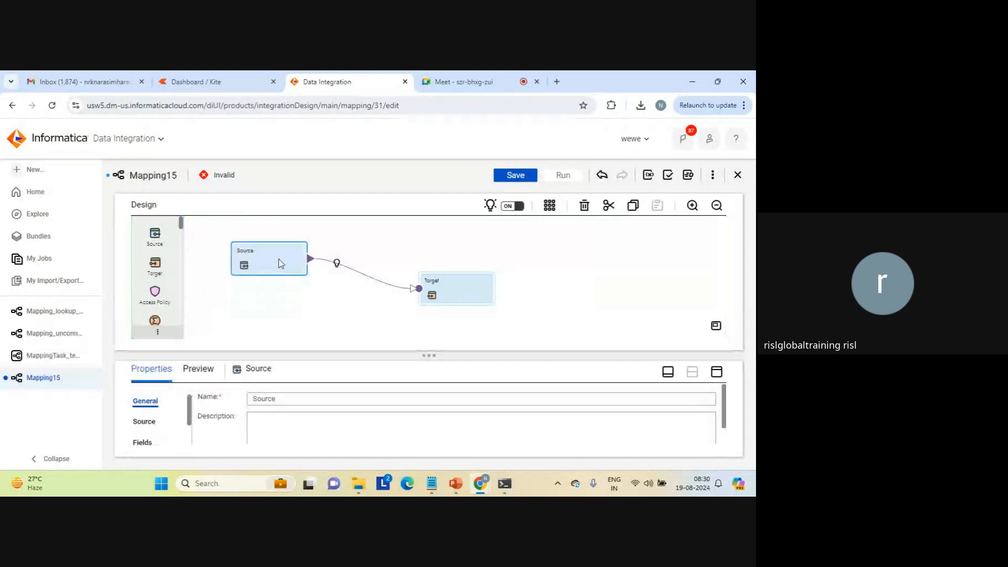
left_click_drag(460, 295, 481, 269)
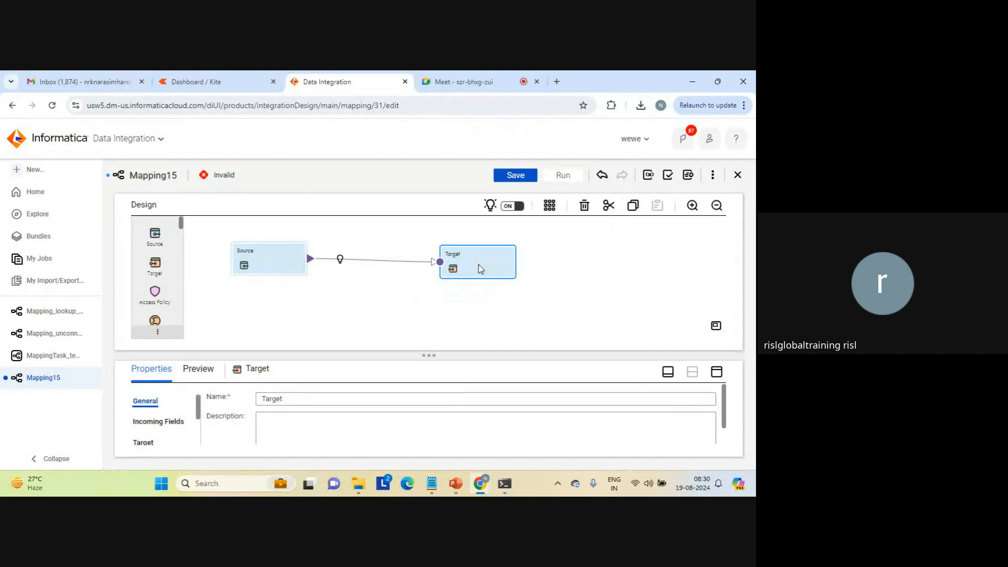
left_click(306, 300)
left_click(265, 253)
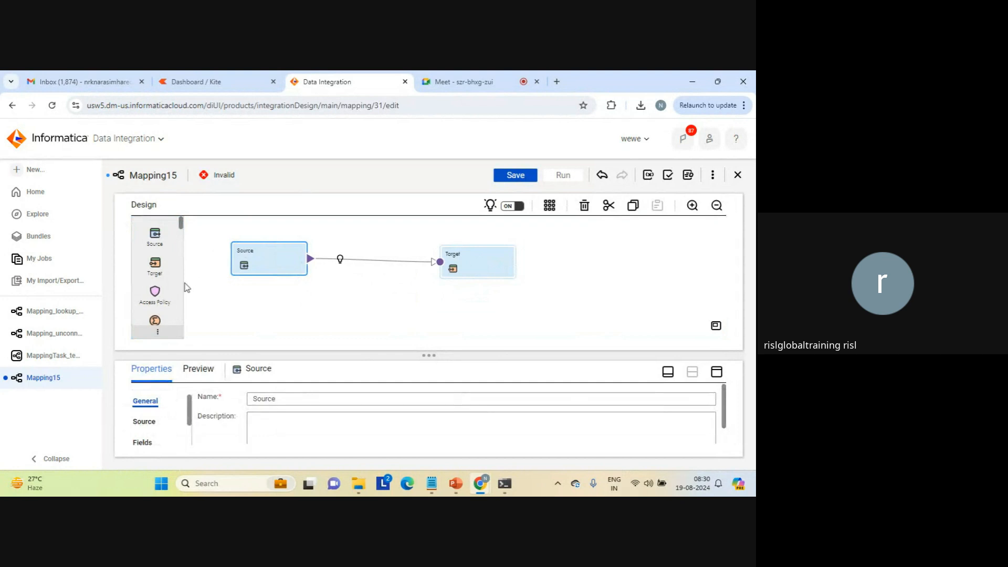
Look through the transformation palette for the new mapping, from Aggregator to Expression, Filter and Hierarchy Builder.
scroll(182, 297, "down", 2)
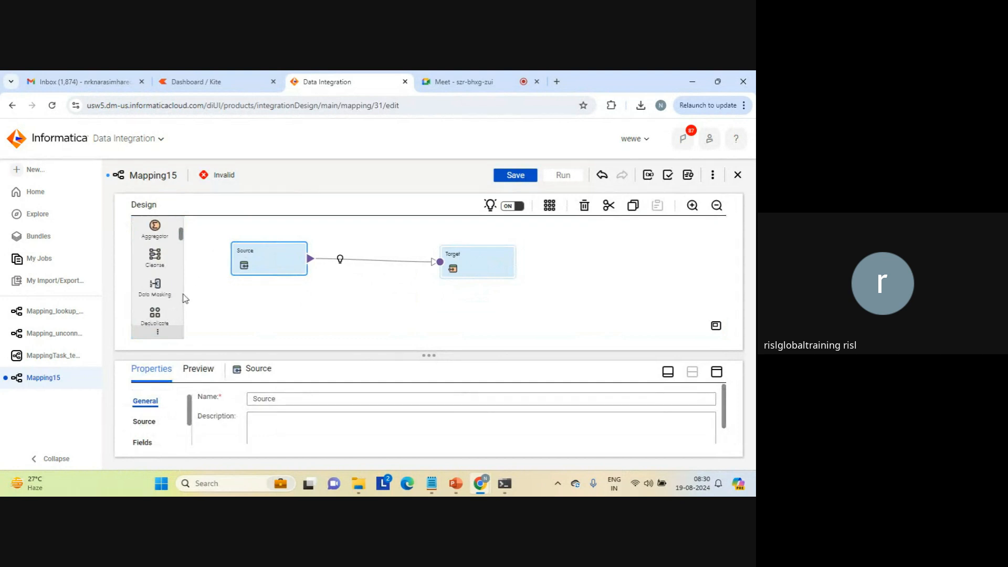
scroll(185, 298, "down", 2)
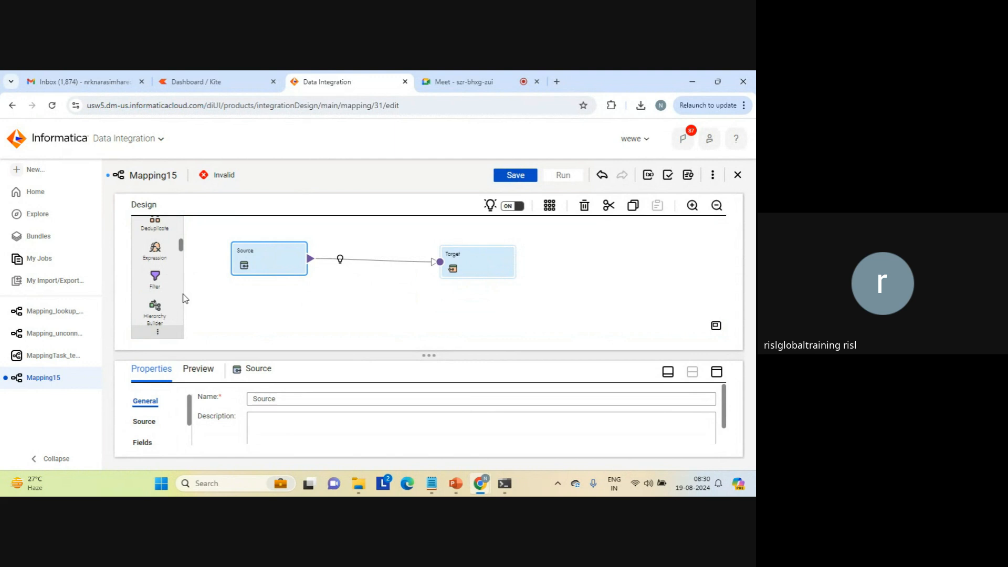
scroll(185, 298, "down", 2)
scroll(184, 241, "up", 2)
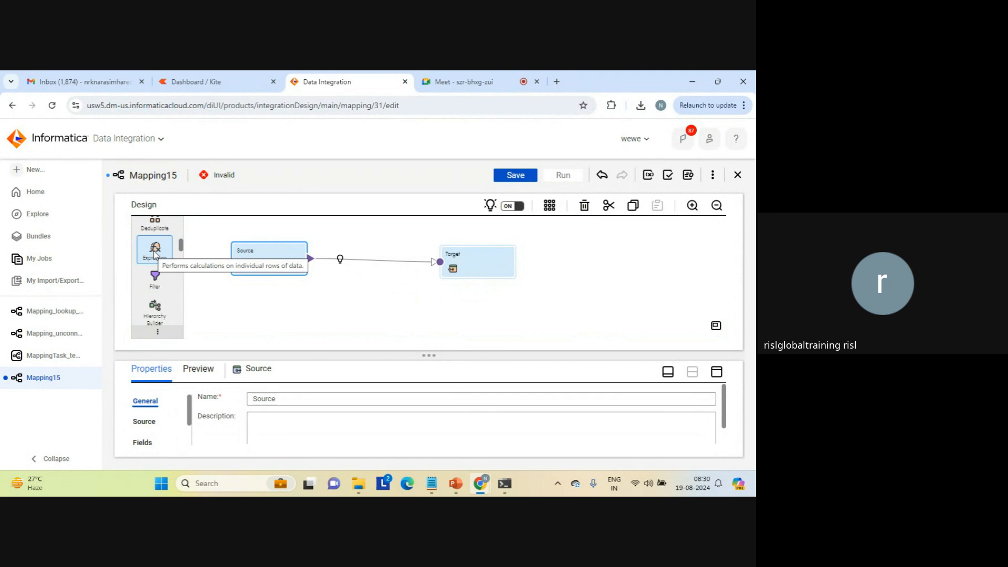
left_click(211, 309)
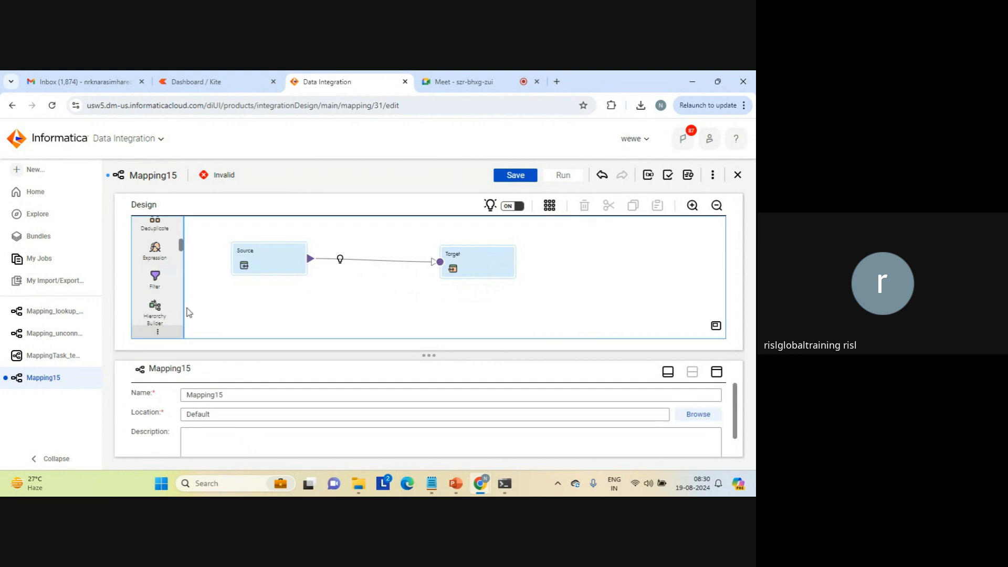
Examine the remaining transformations in the palette, from Hierarchy Parser through Joiner, Lookup, Router and Union to Velocity, and return to Source.
scroll(182, 317, "down", 2)
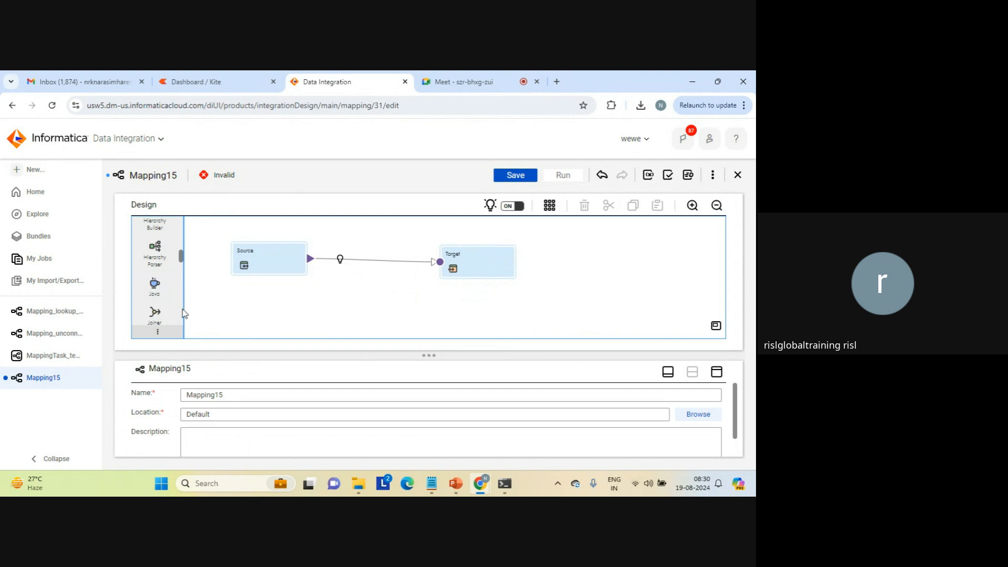
scroll(184, 313, "down", 3)
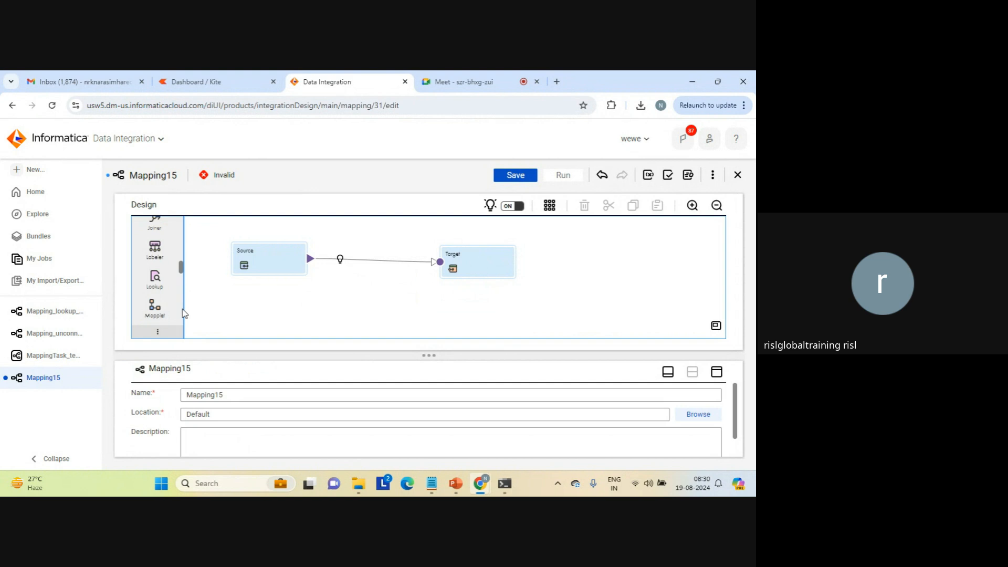
scroll(184, 313, "down", 3)
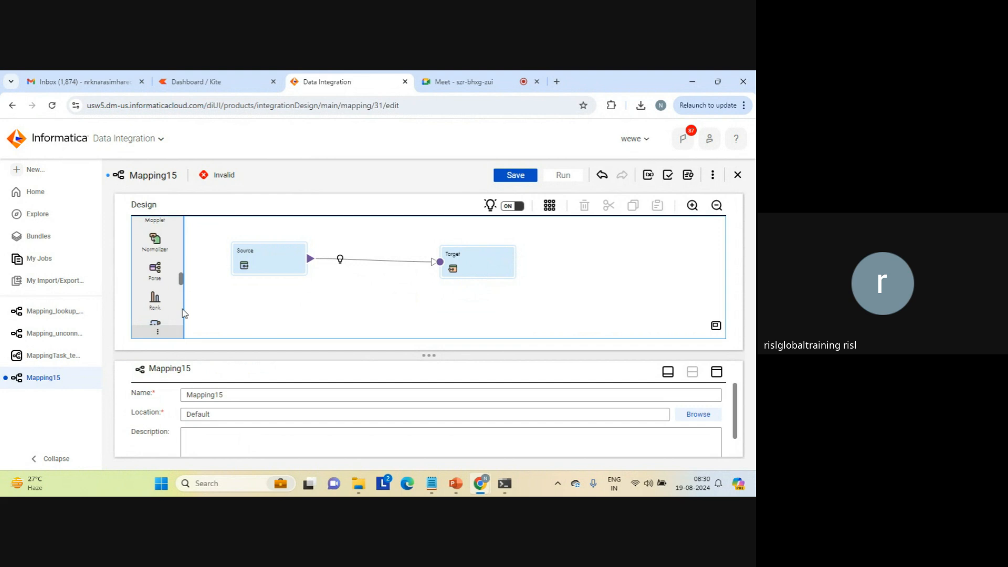
scroll(184, 313, "down", 3)
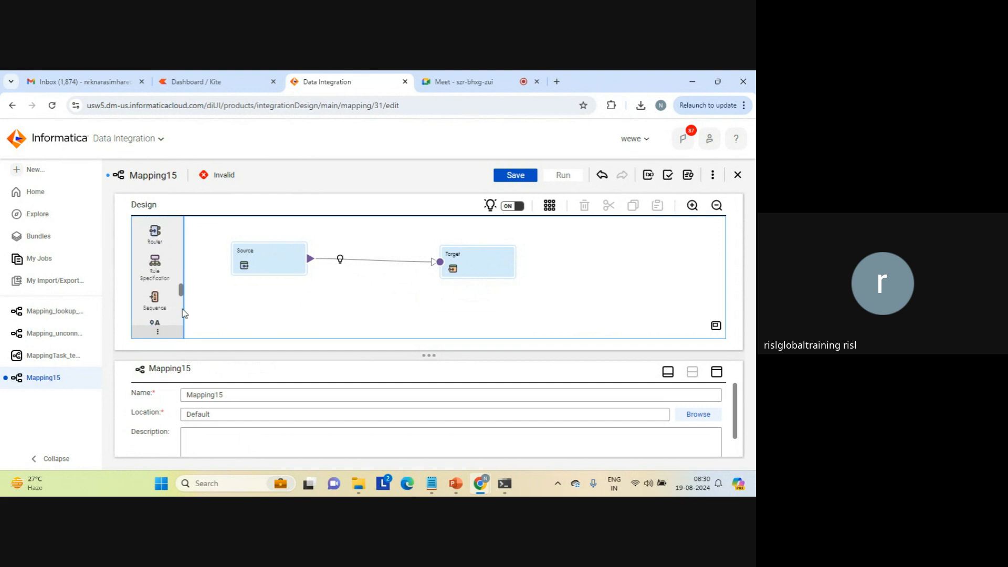
scroll(183, 321, "down", 3)
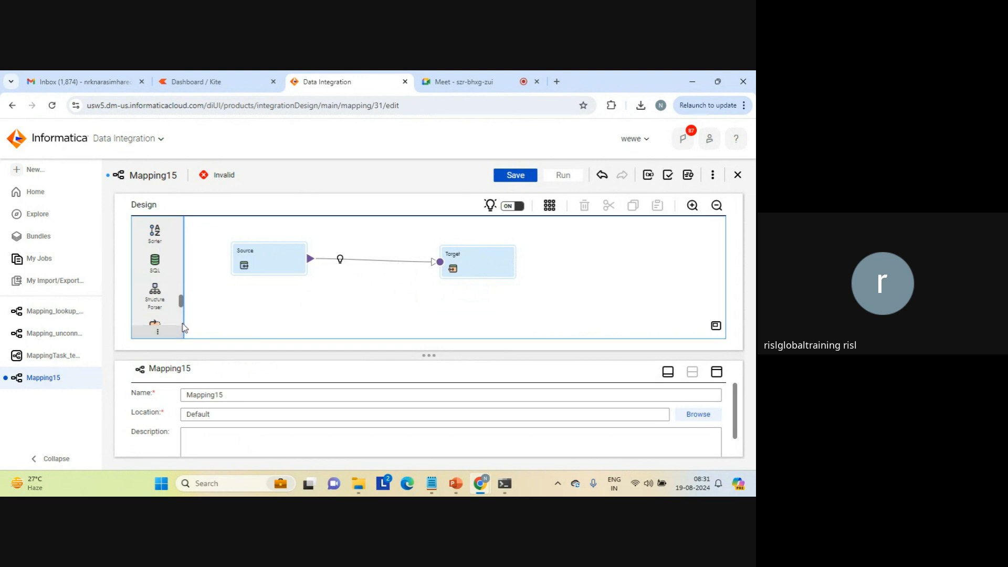
scroll(184, 328, "down", 3)
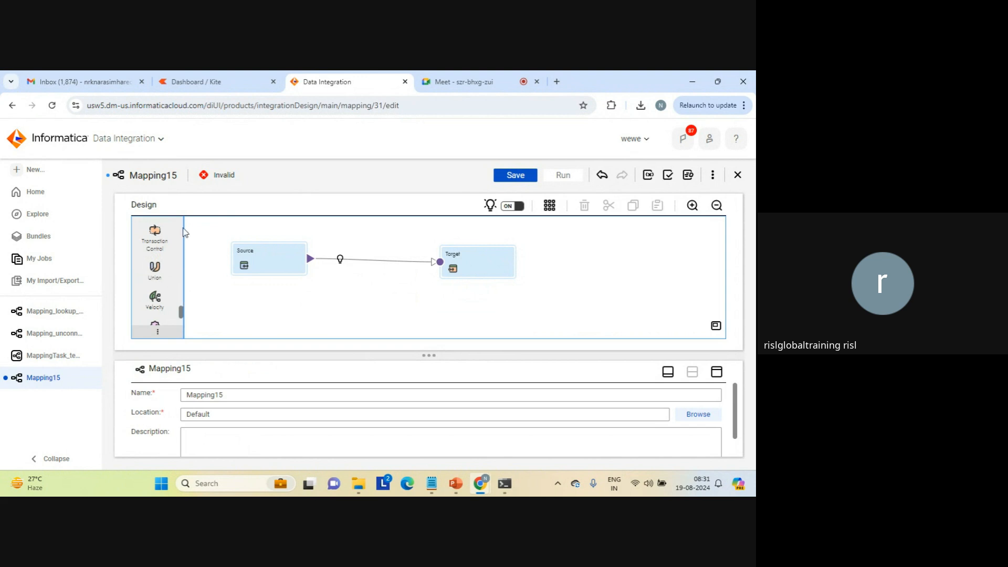
scroll(174, 232, "up", 5)
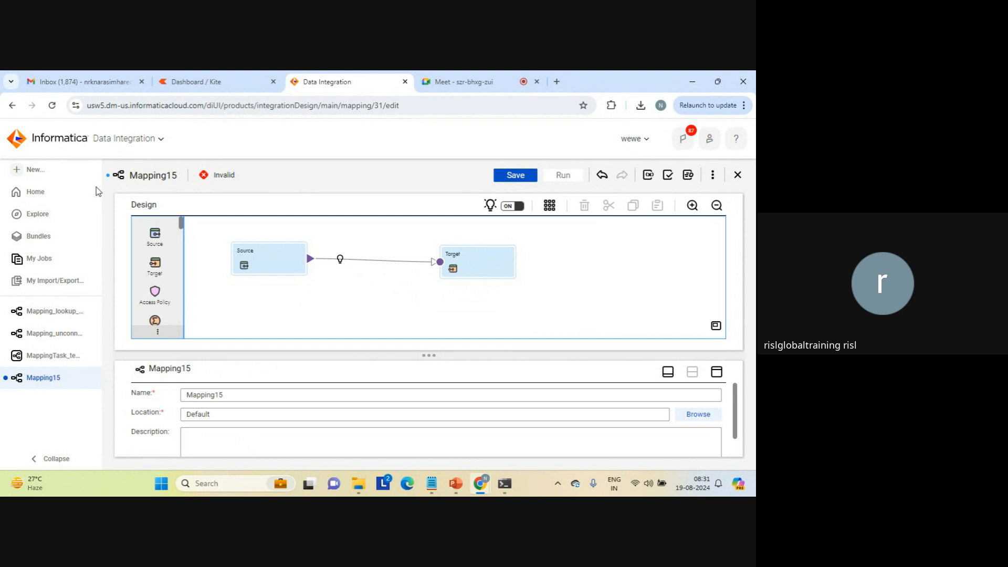
Review the taskflow types offered for a new asset, and close the selection without creating anything.
left_click(38, 172)
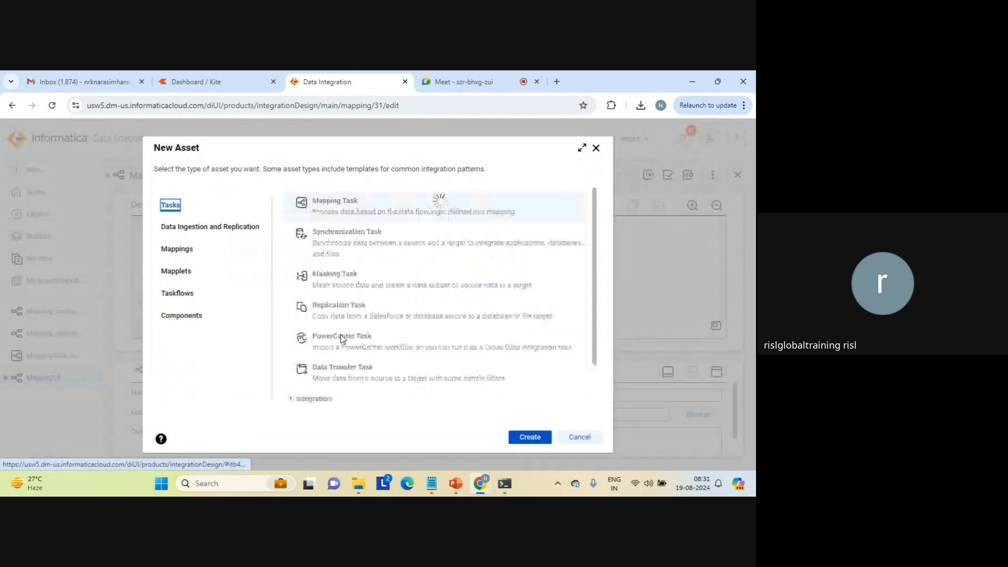
left_click(181, 294)
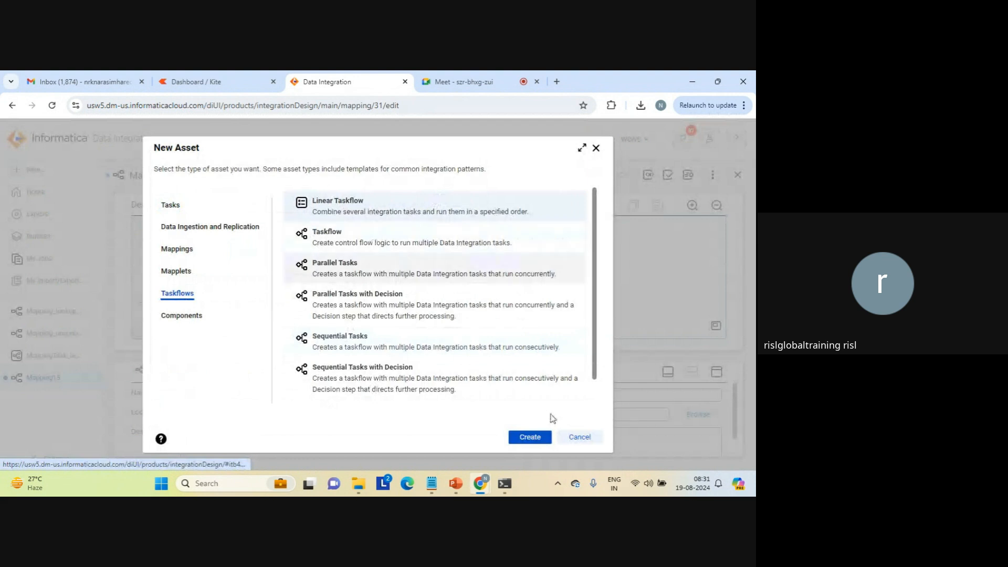
left_click(583, 441)
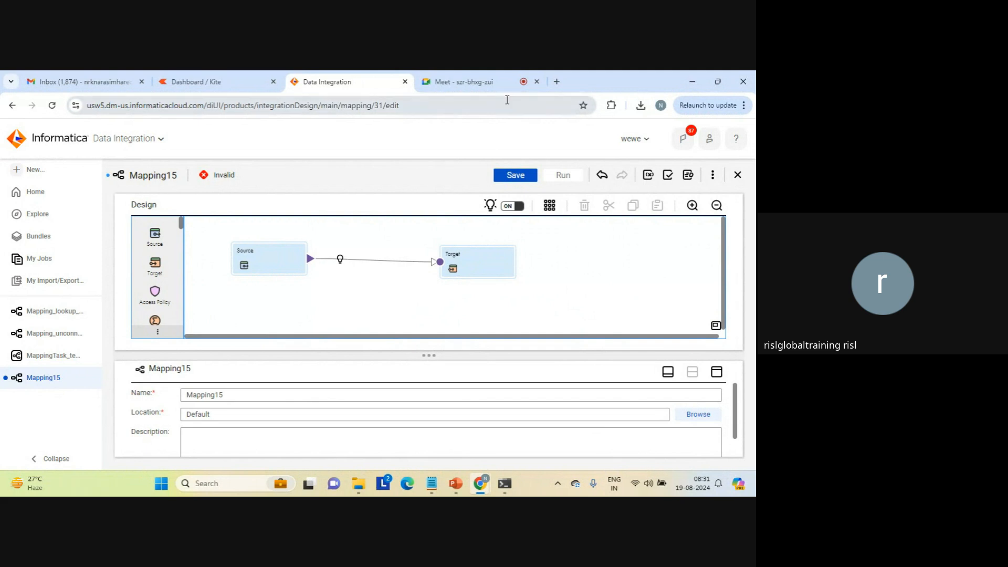
Switch to the Google Meet call and leave it without ending it for everyone.
left_click(477, 89)
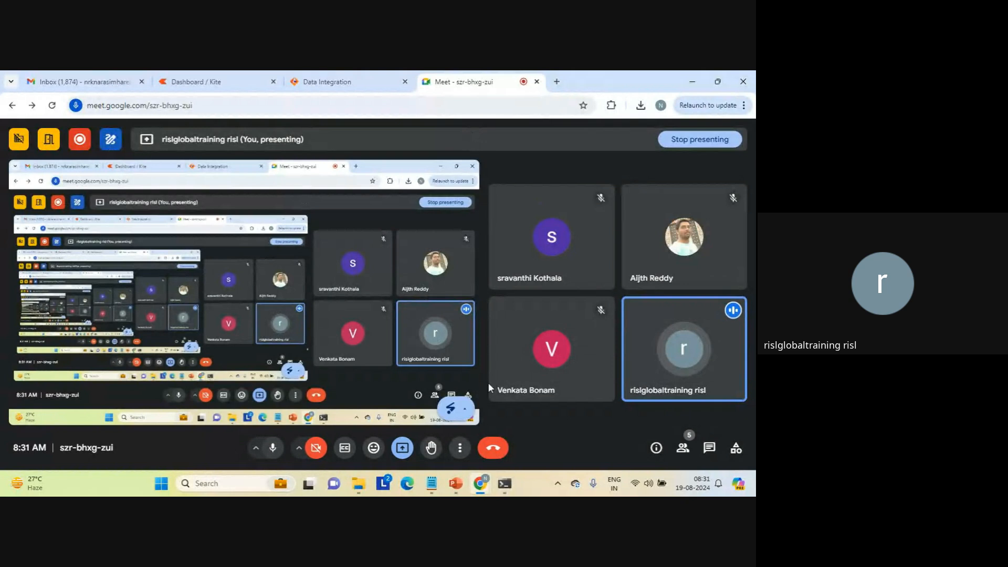
left_click(493, 448)
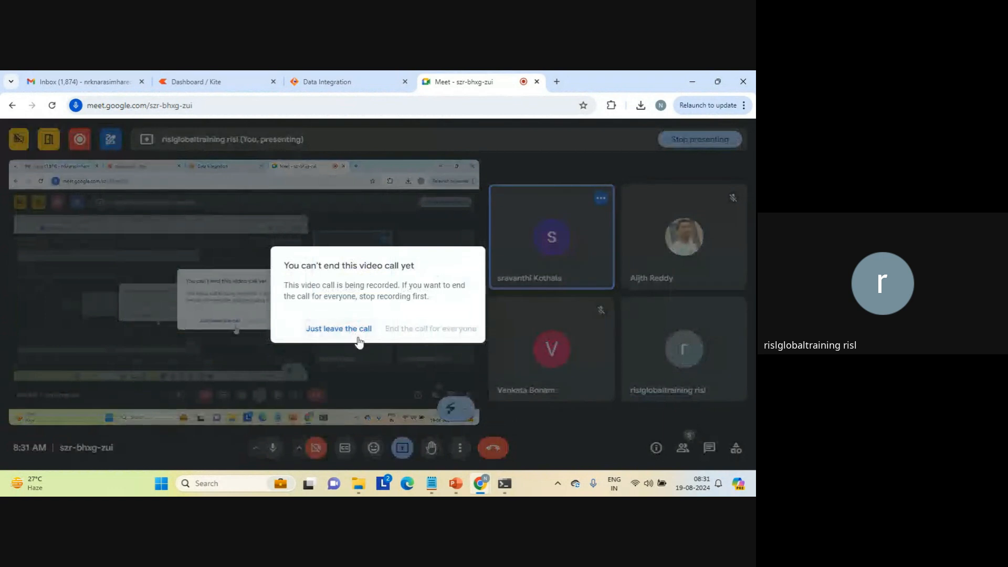
left_click(342, 330)
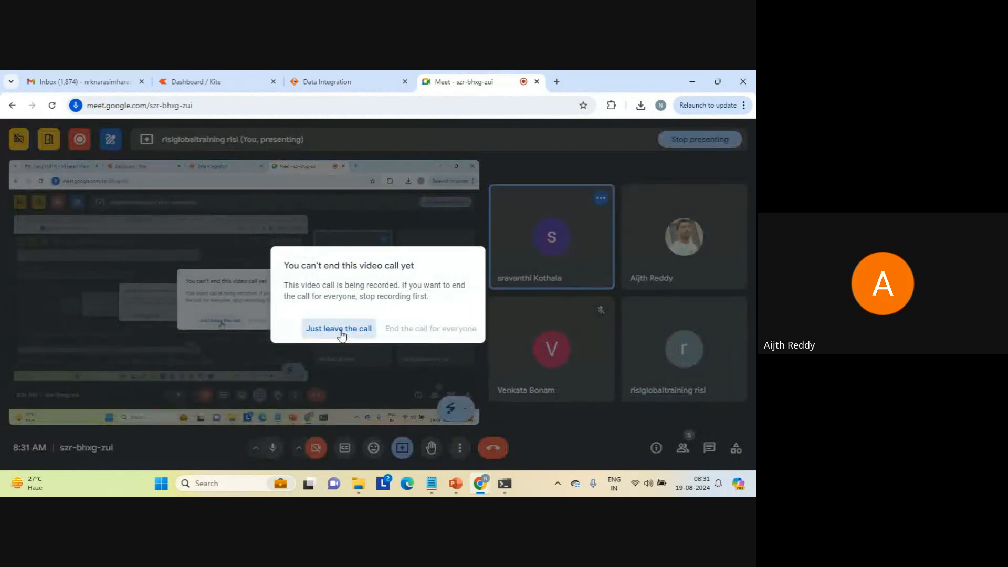